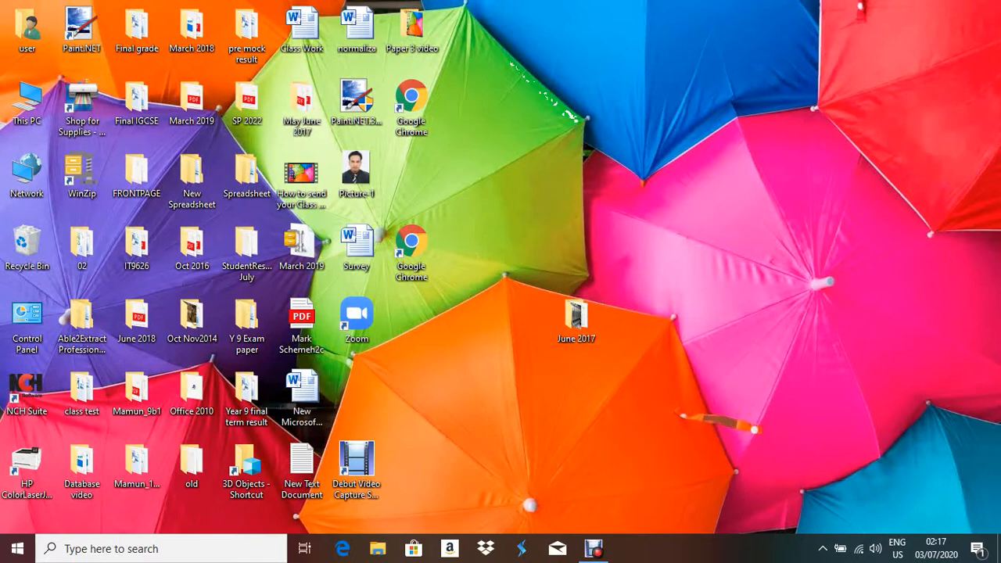
Open the June 2017 folder and its 0417_s17_qp_31.pdf question paper in Edge.
double_click(577, 321)
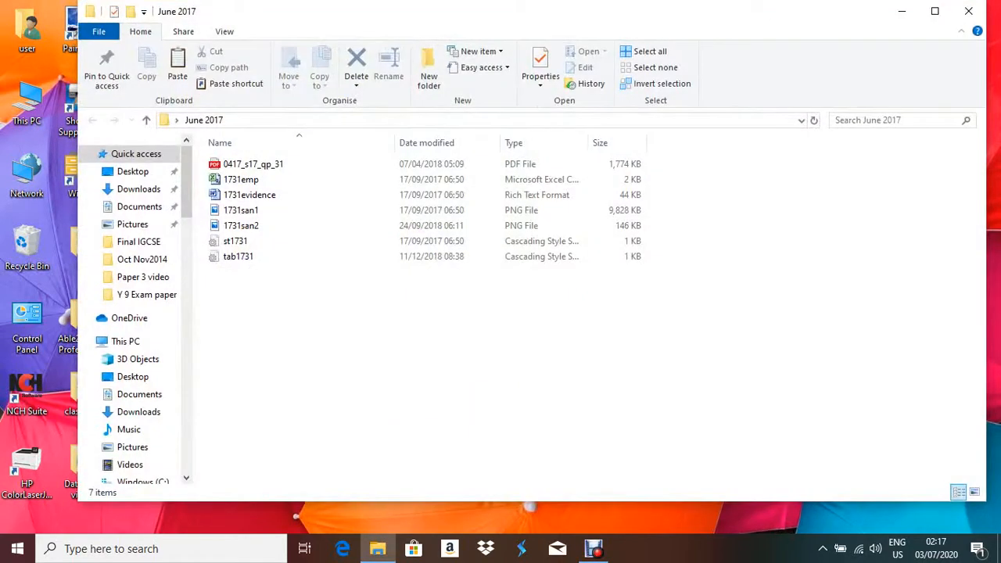
double_click(253, 164)
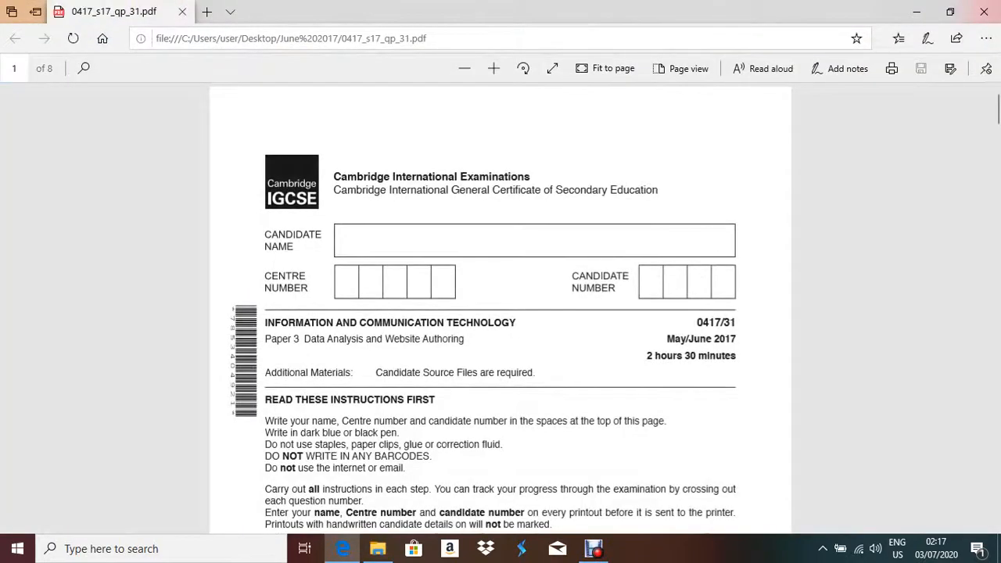
Zoom in on the PDF and scroll to page 6, Task 3 – Spreadsheet.
left_click(493, 68)
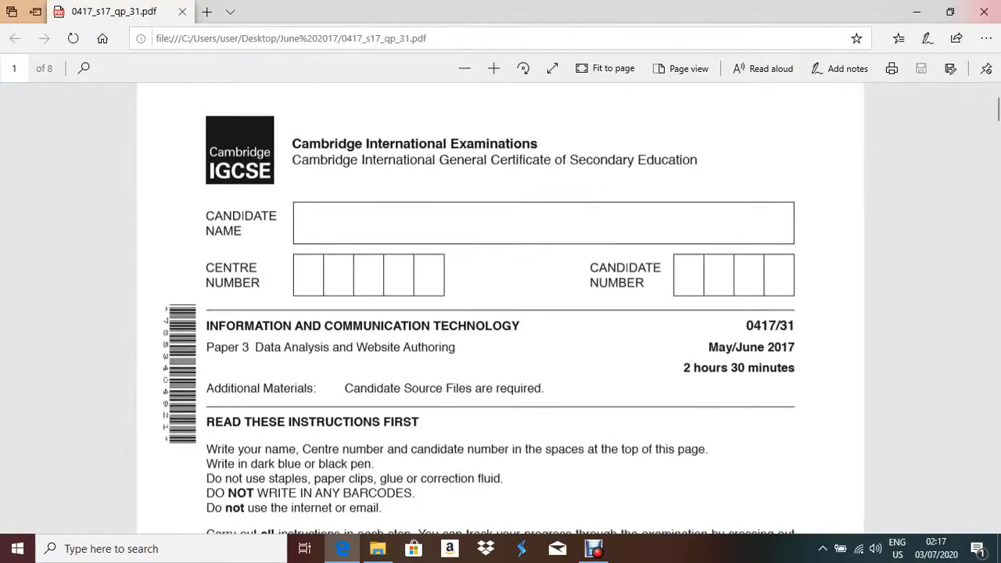
scroll(501, 309, "down", 2)
scroll(501, 309, "down", 20)
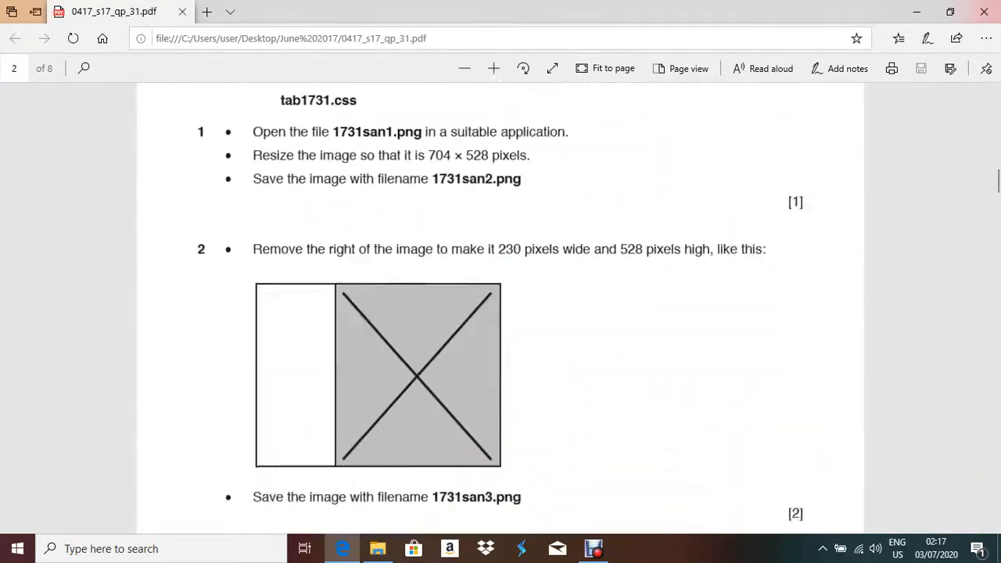
scroll(501, 309, "down", 15)
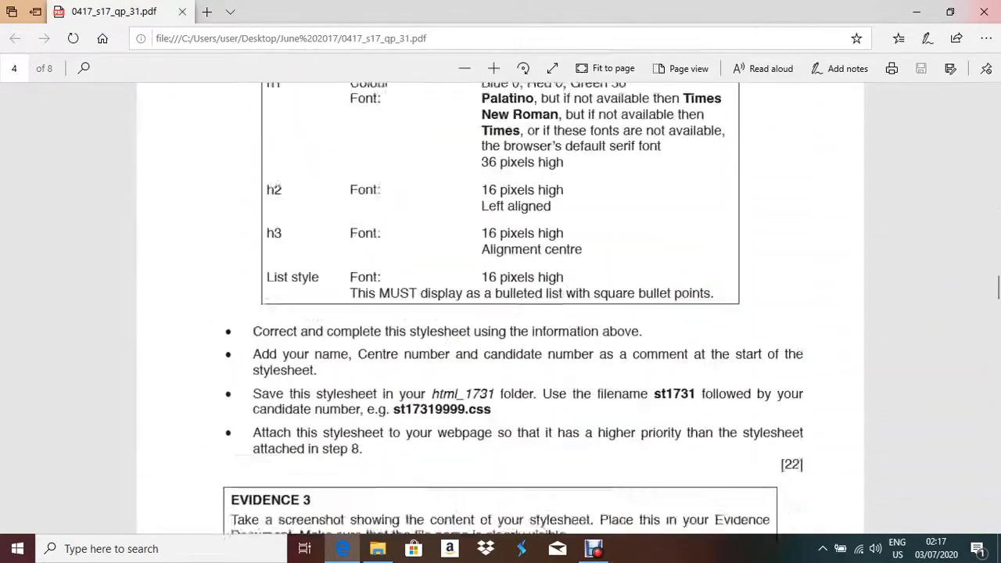
scroll(501, 309, "up", 4)
scroll(501, 309, "down", 10)
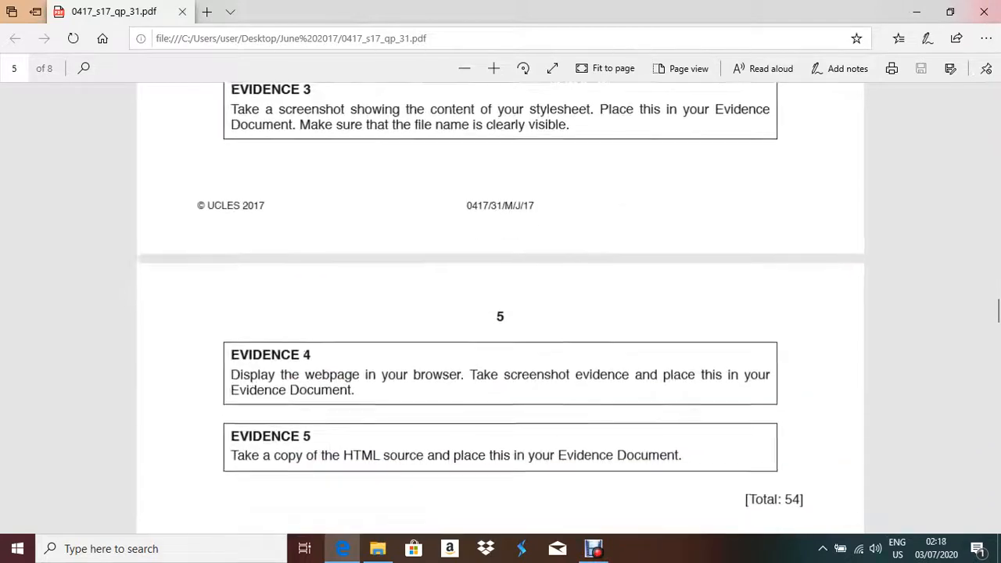
scroll(500, 309, "down", 5)
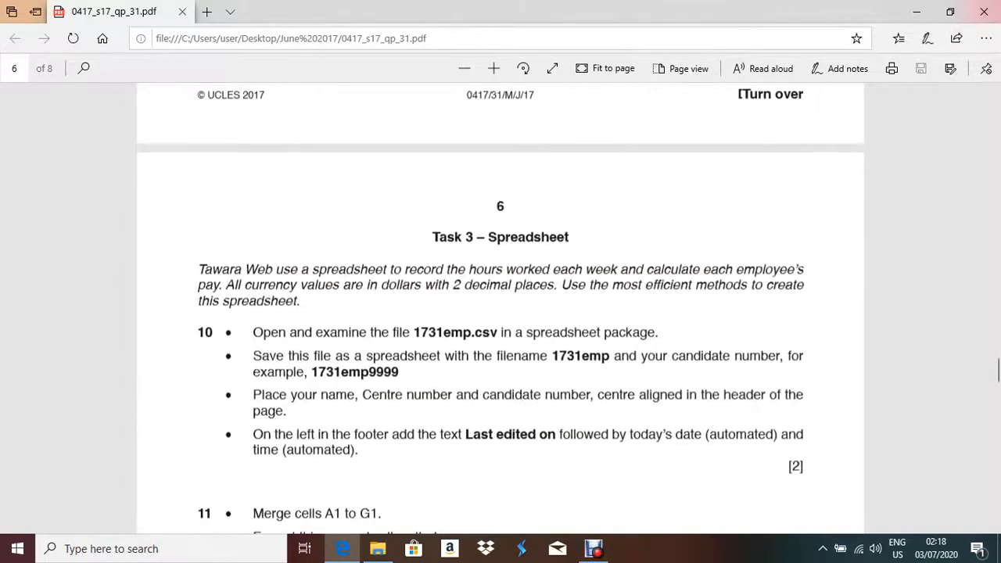
scroll(501, 310, "down", 1)
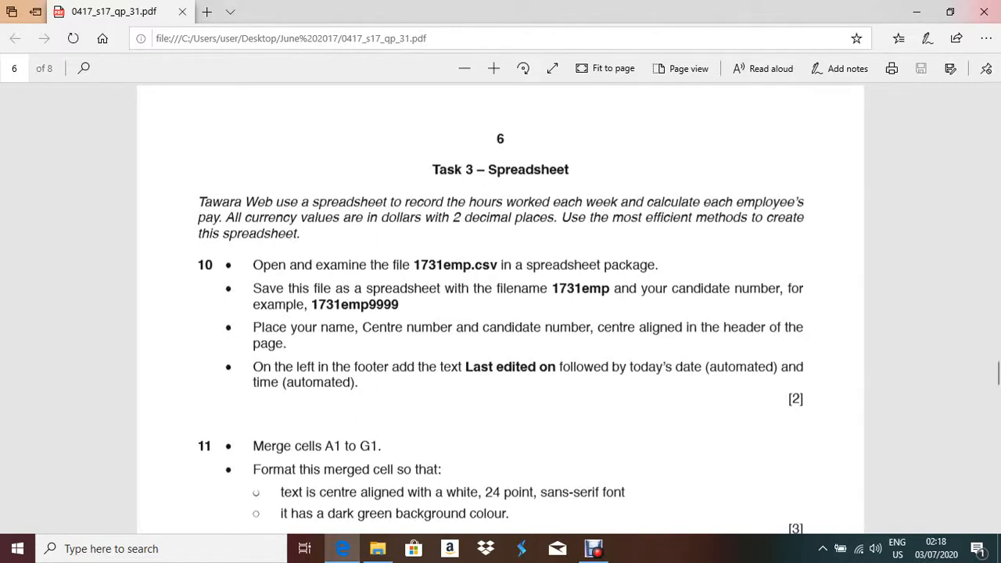
Highlight the dollar currency sentences, clear the selection, and minimize Edge to reveal the folder.
left_click_drag(226, 217, 300, 233)
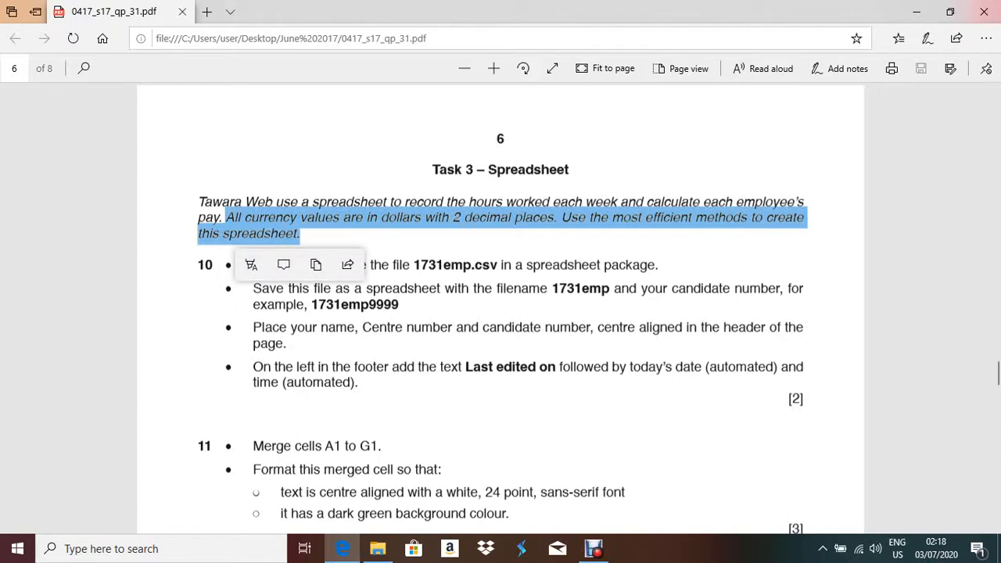
left_click(301, 235)
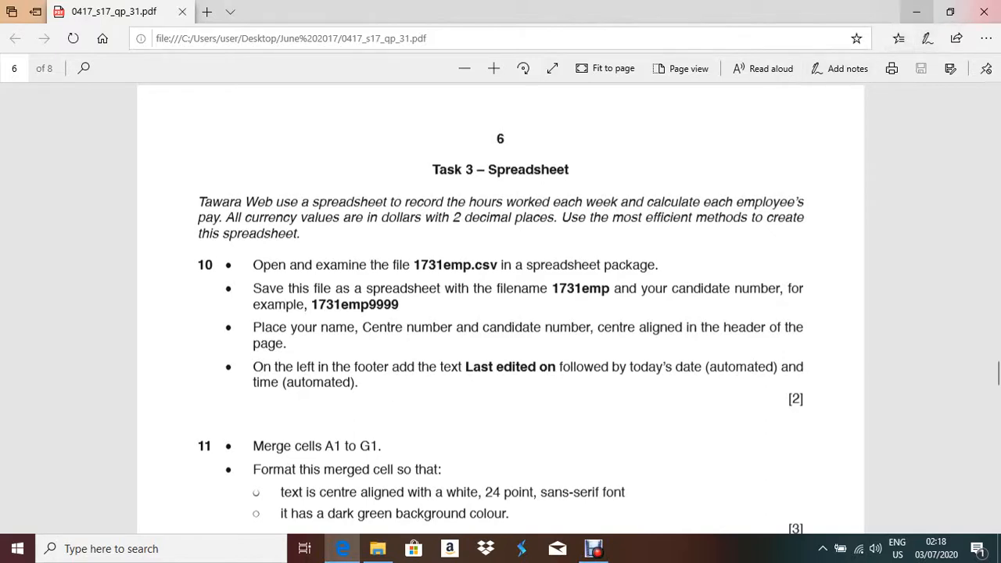
left_click(917, 12)
Open 1731emp in Excel, dismiss the activation prompt, autofit all columns, and show the File page.
double_click(241, 179)
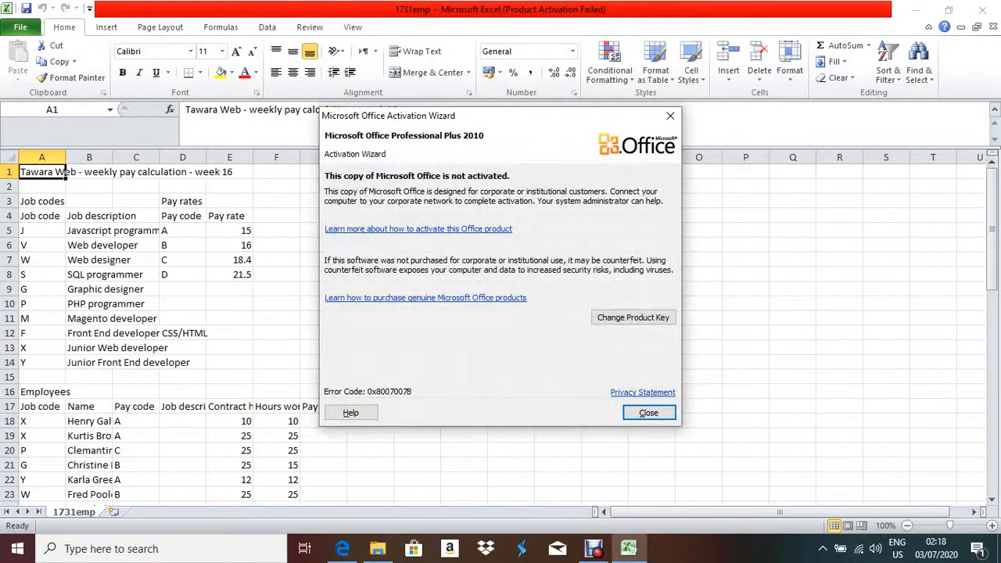
key("Escape")
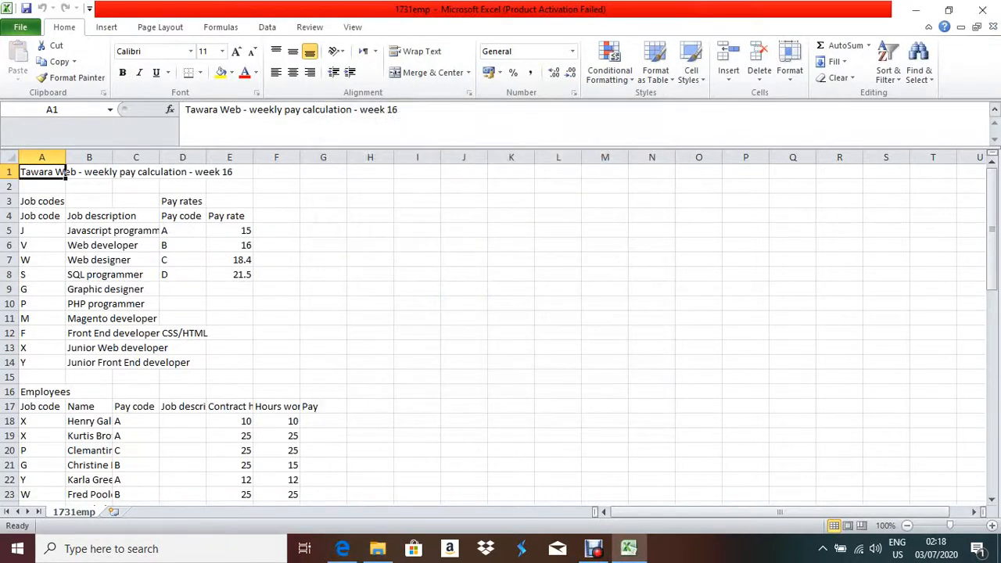
left_click(9, 158)
double_click(66, 157)
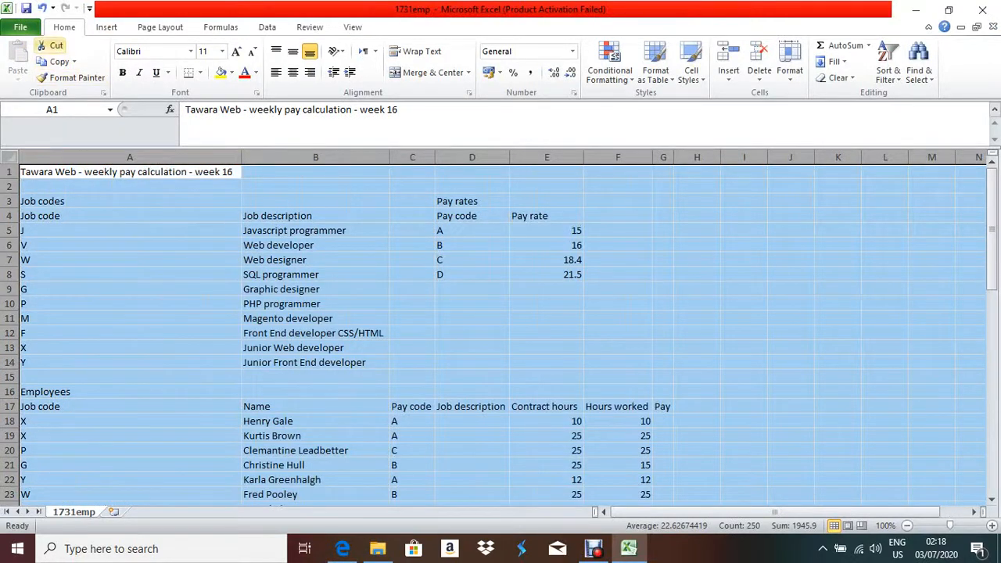
left_click(21, 26)
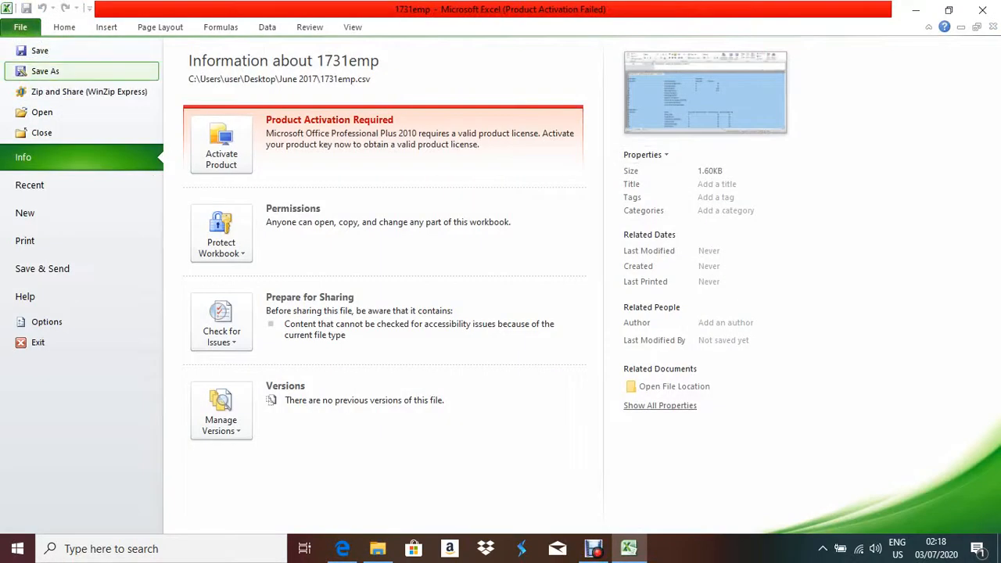
Start Save As and choose the Desktop's June 2017 folder as the save location.
left_click(45, 71)
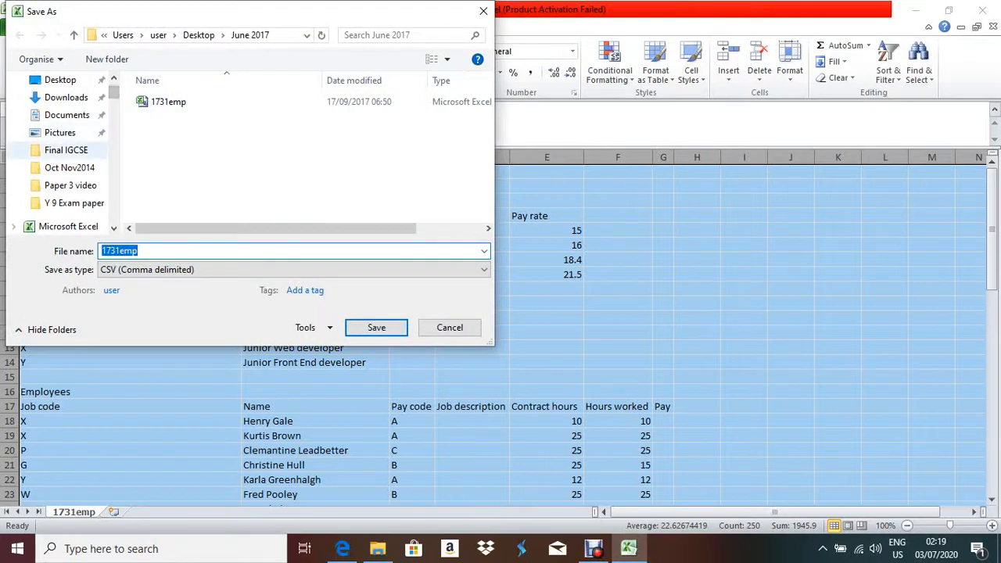
left_click(115, 228)
left_click(114, 229)
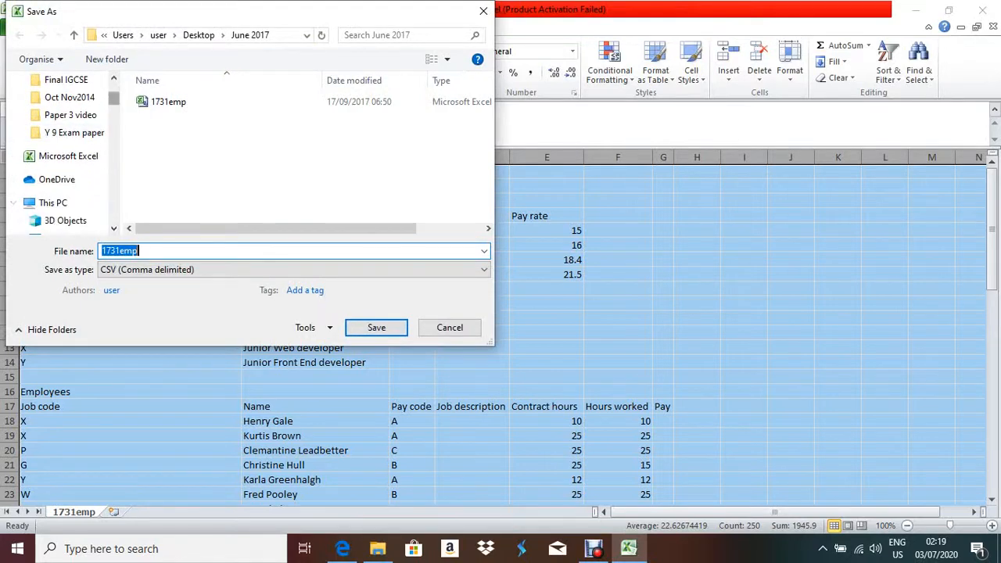
scroll(70, 149, "down", 4)
scroll(70, 150, "up", 5)
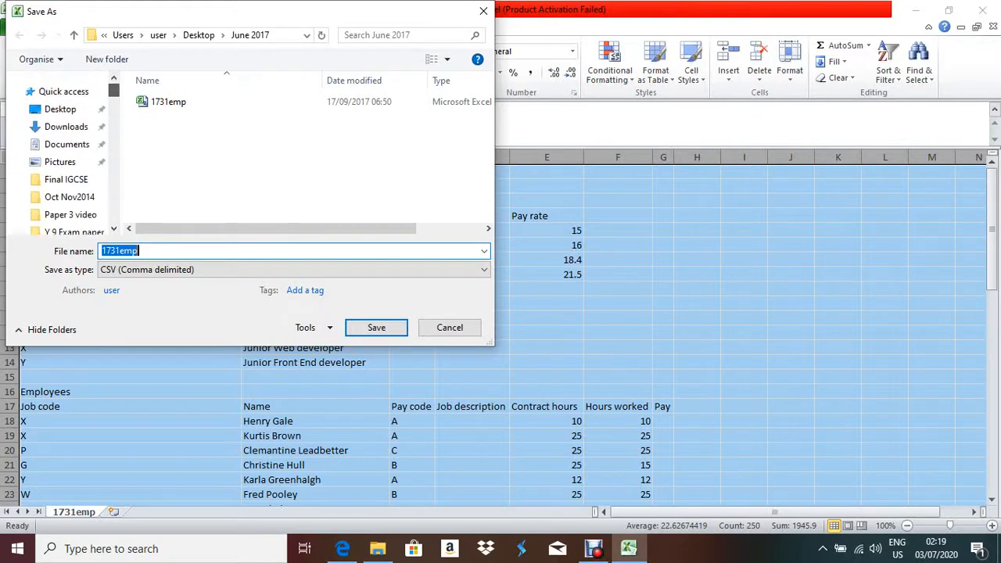
left_click(60, 109)
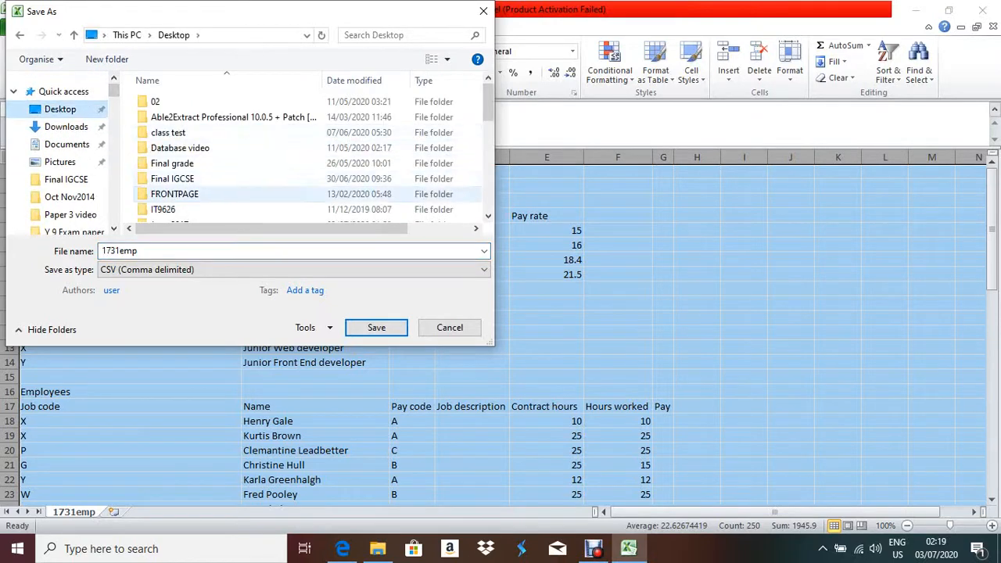
left_click(175, 194)
scroll(305, 156, "down", 3)
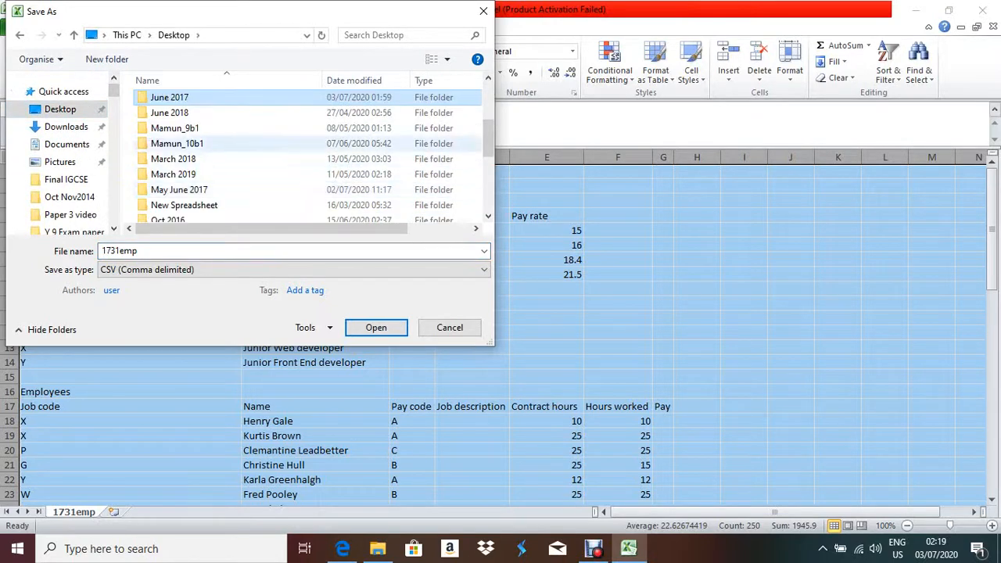
key("Return")
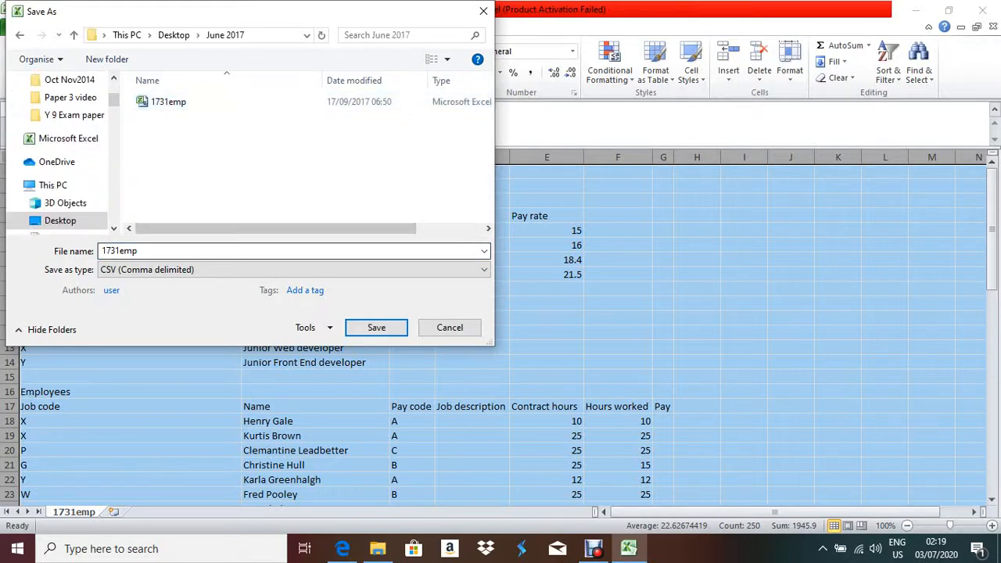
Save the file as an Excel Workbook named eee, then return to the exam paper.
left_click(121, 251)
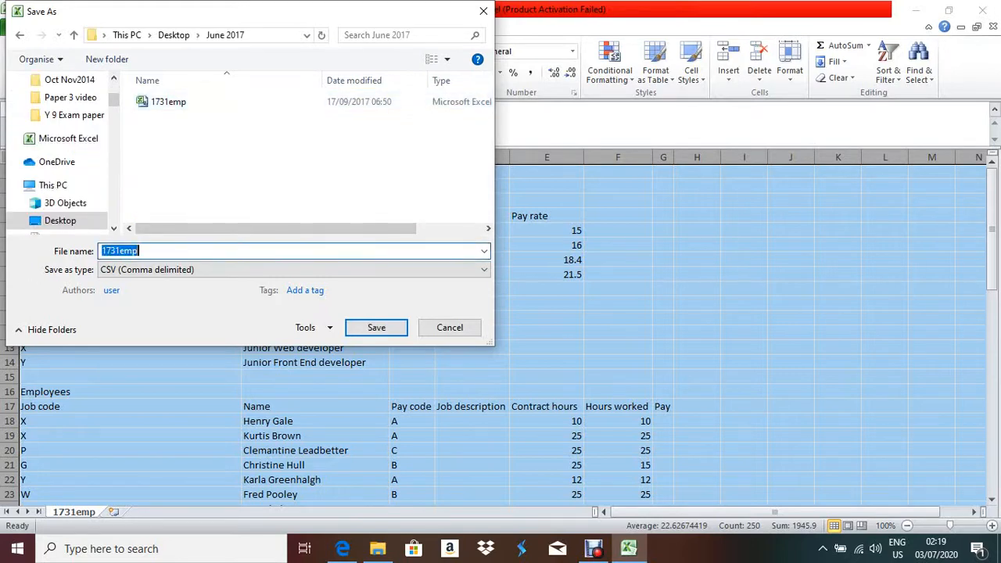
type("eee")
left_click(293, 270)
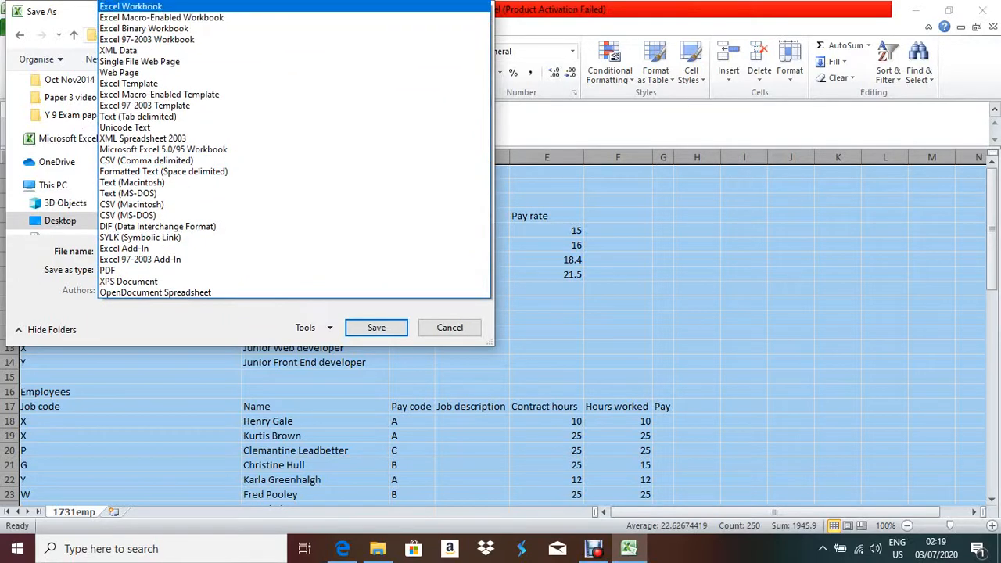
left_click(132, 6)
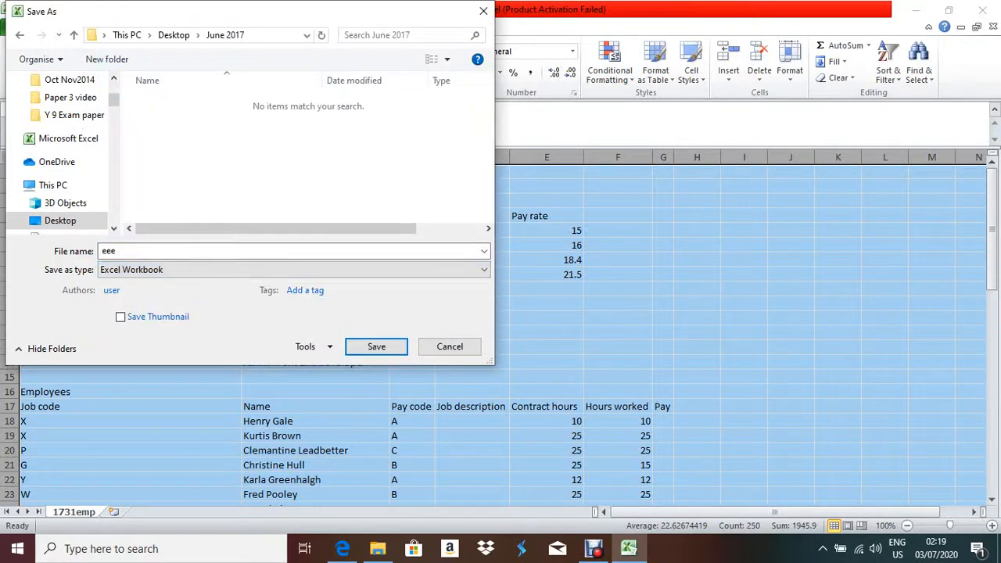
key("Return")
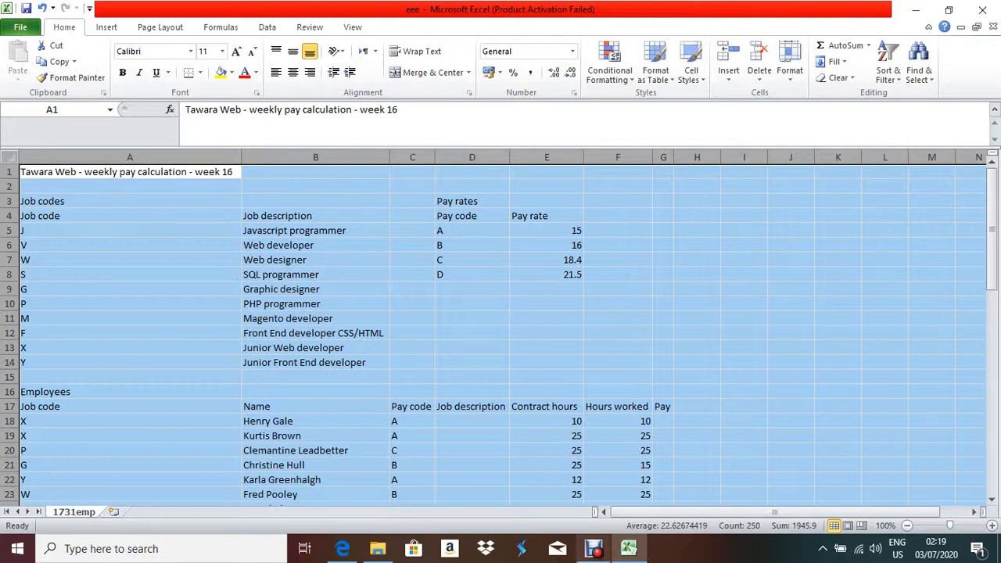
left_click(343, 549)
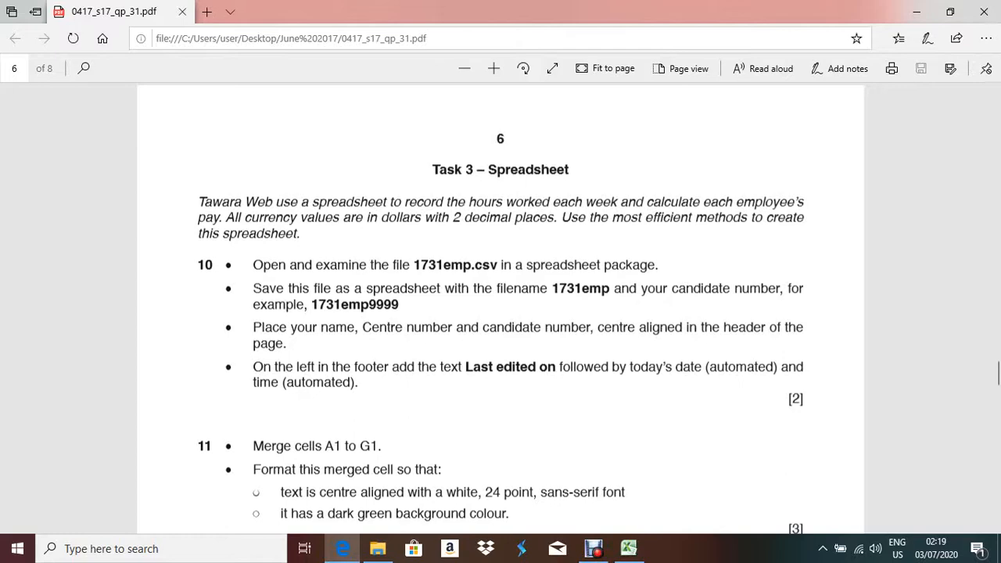
Switch from the Edge PDF back to the eee workbook with Alt+Tab.
key("alt+Tab")
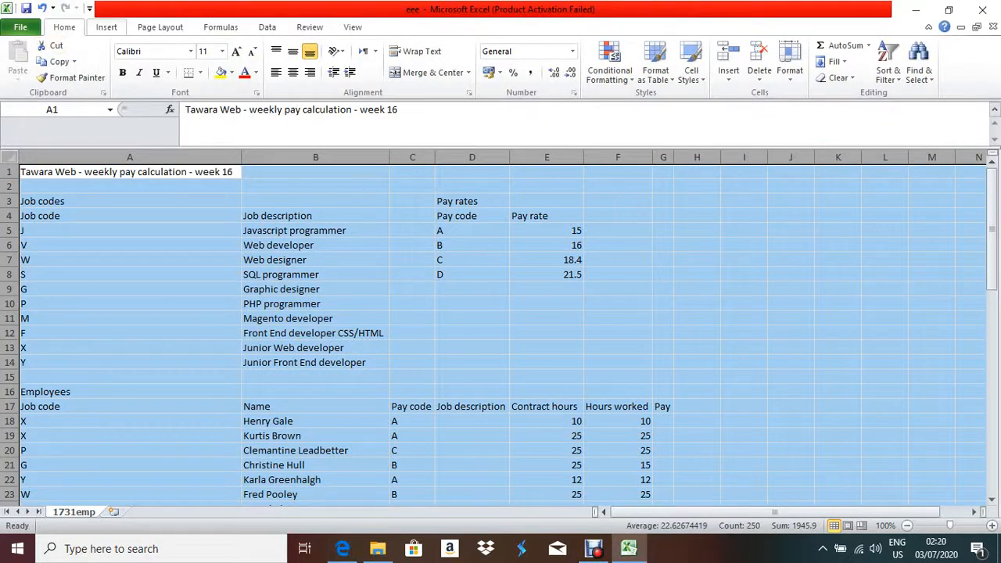
Type the candidate's name, centre number and candidate number in the centre header, then show the exam paper.
left_click(107, 28)
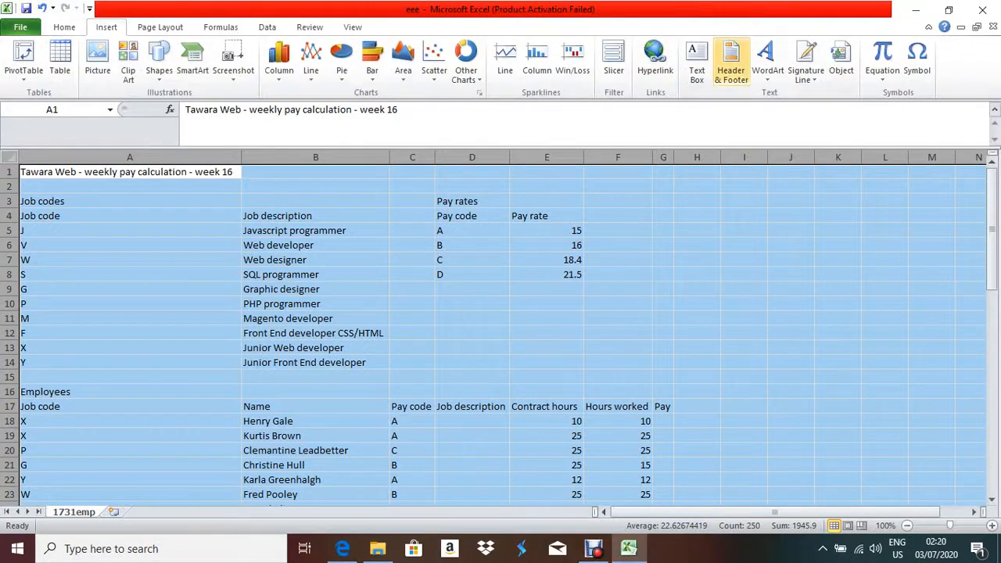
left_click(731, 64)
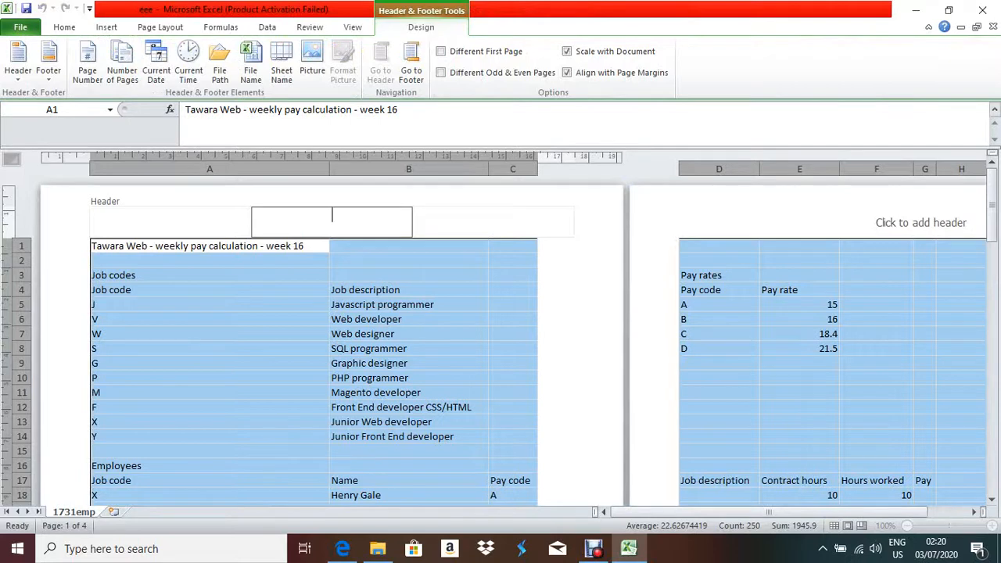
left_click(170, 222)
left_click(331, 223)
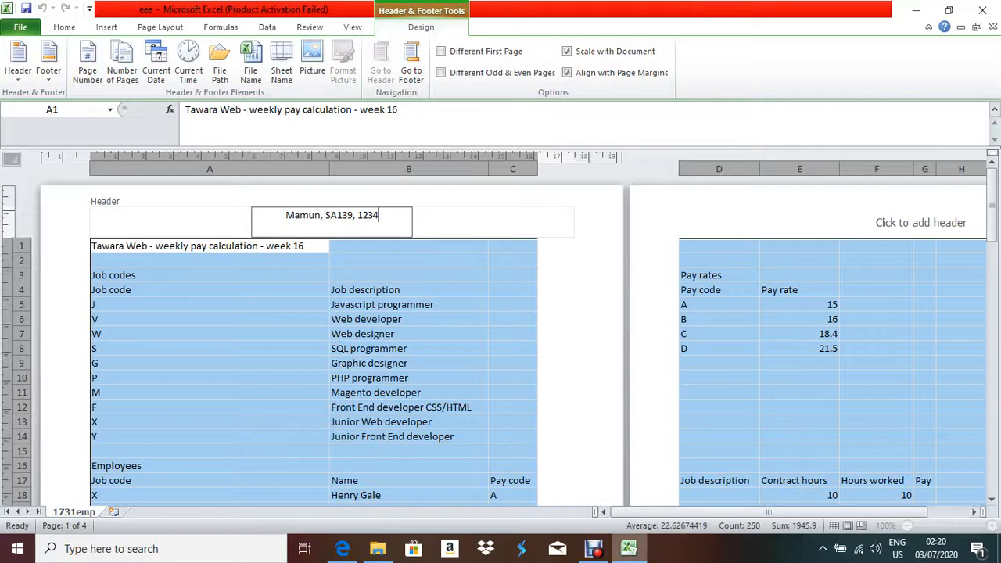
mouse_move(629, 549)
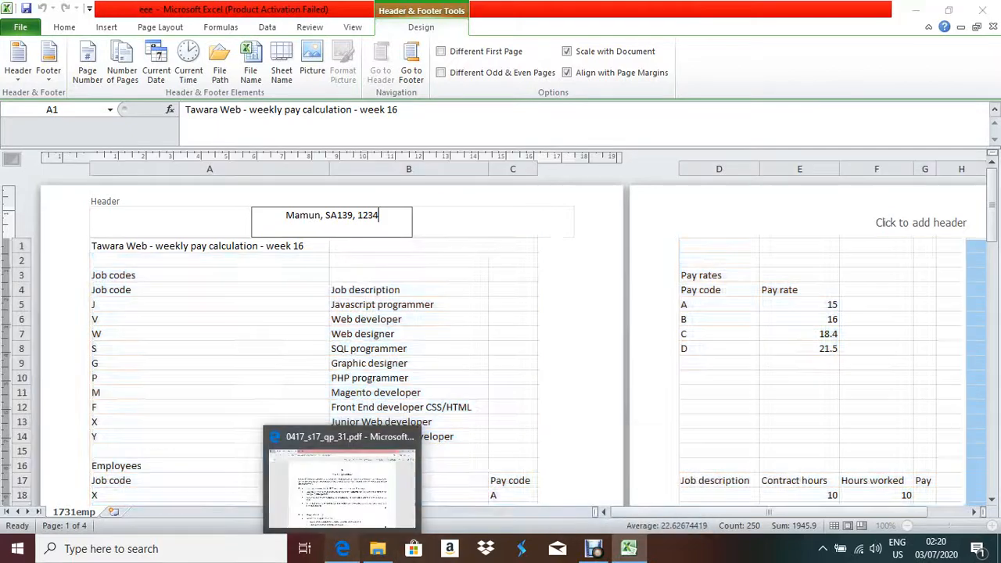
left_click(343, 549)
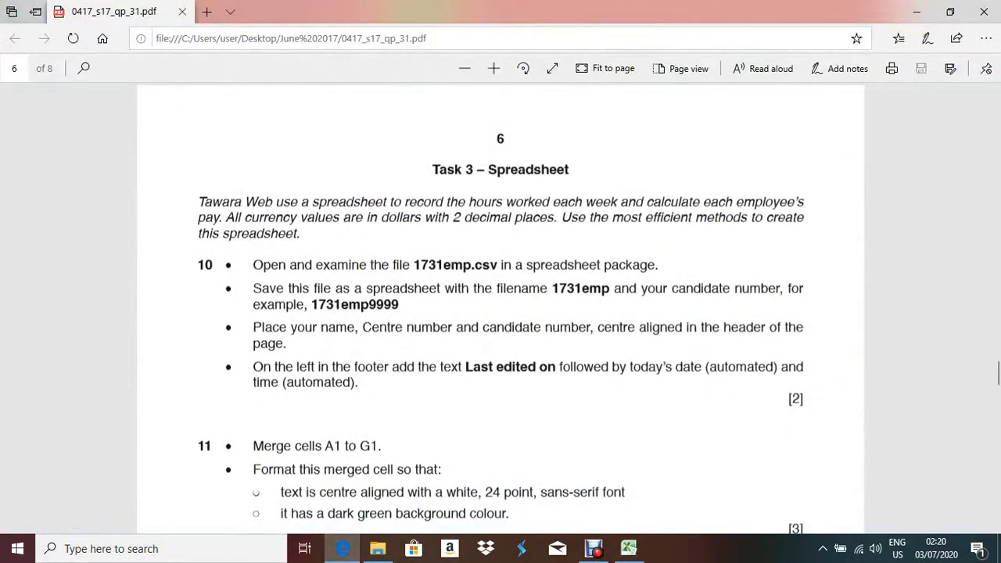
Highlight 'Last edited on' in the PDF and switch back to Excel.
left_click_drag(466, 367, 559, 367)
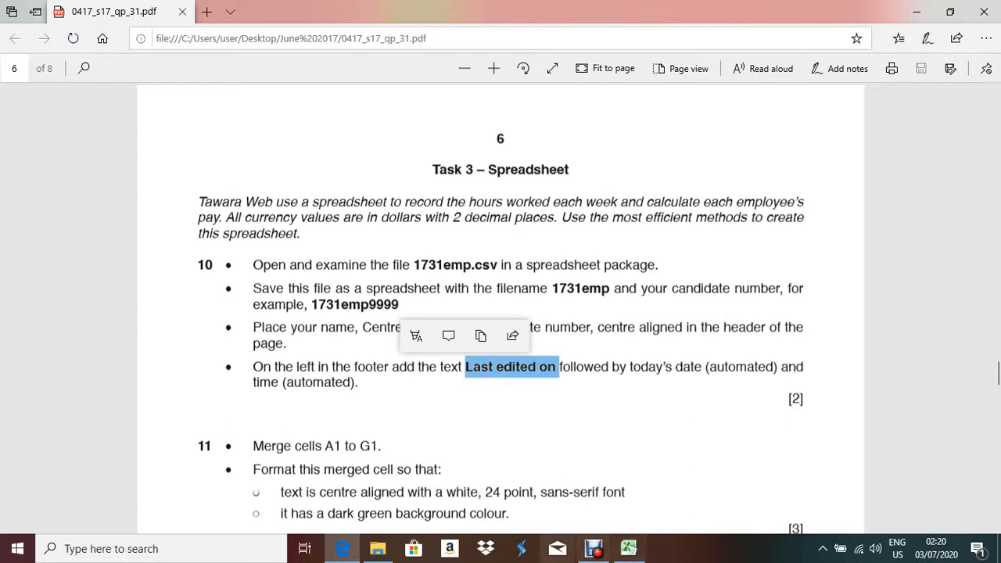
left_click(629, 548)
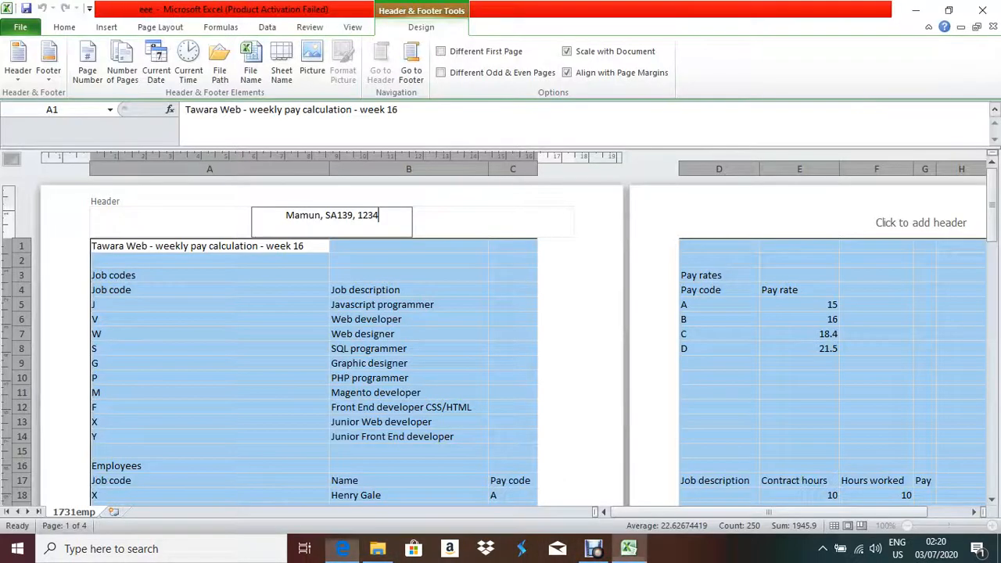
Fill the left footer with 'Last edited on:', the automatic current date, a comma, and current time.
left_click(411, 69)
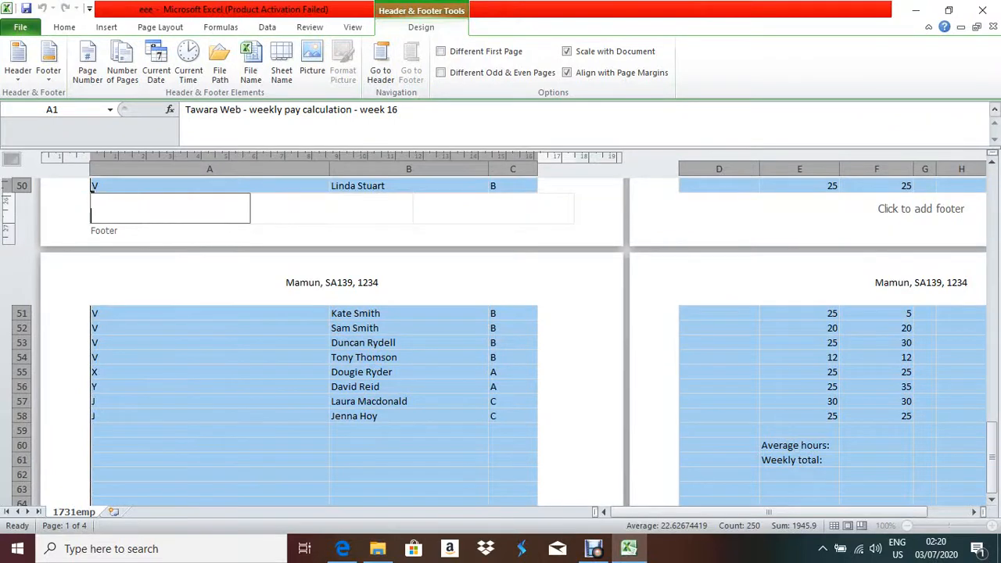
type("Last edited on:")
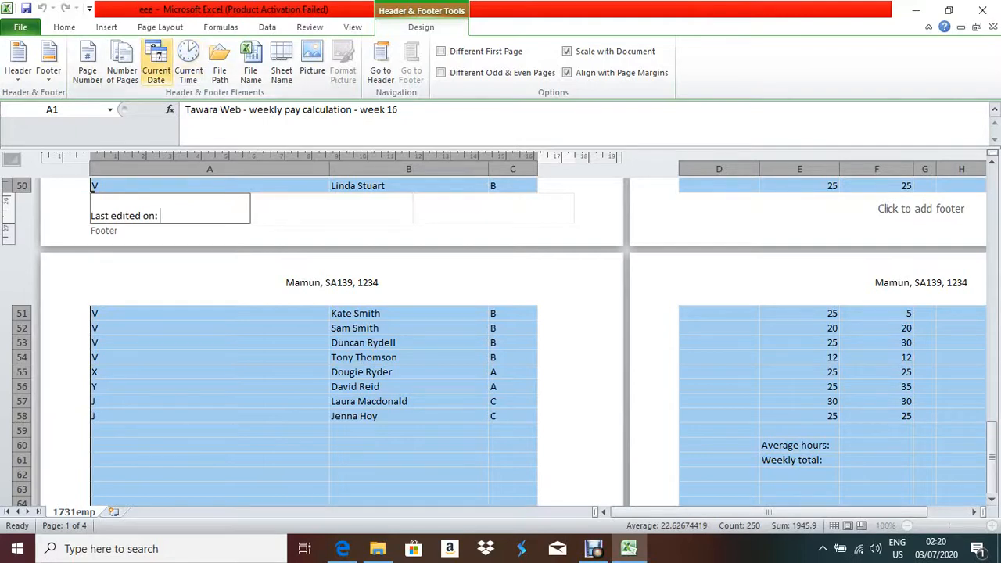
left_click(156, 62)
type(",")
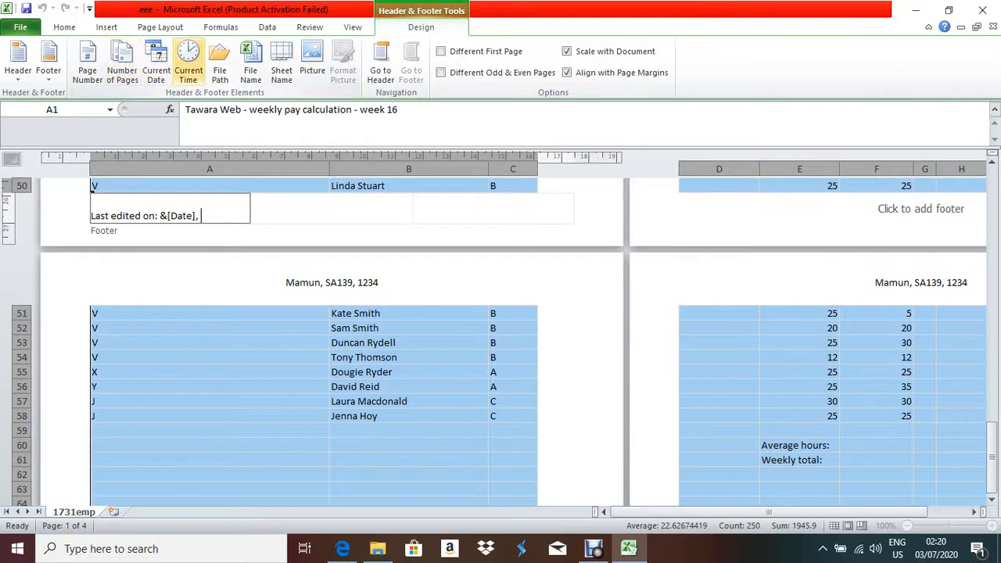
left_click(188, 66)
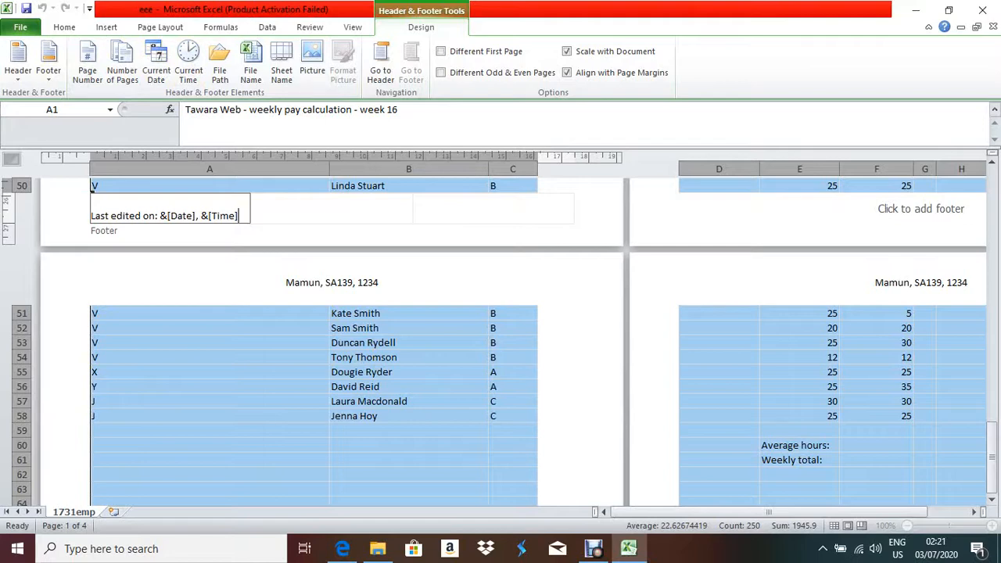
left_click(210, 314)
Exit the footer via an empty cell, review the pages, then view exam questions 11 to 13.
scroll(513, 342, "up", 1)
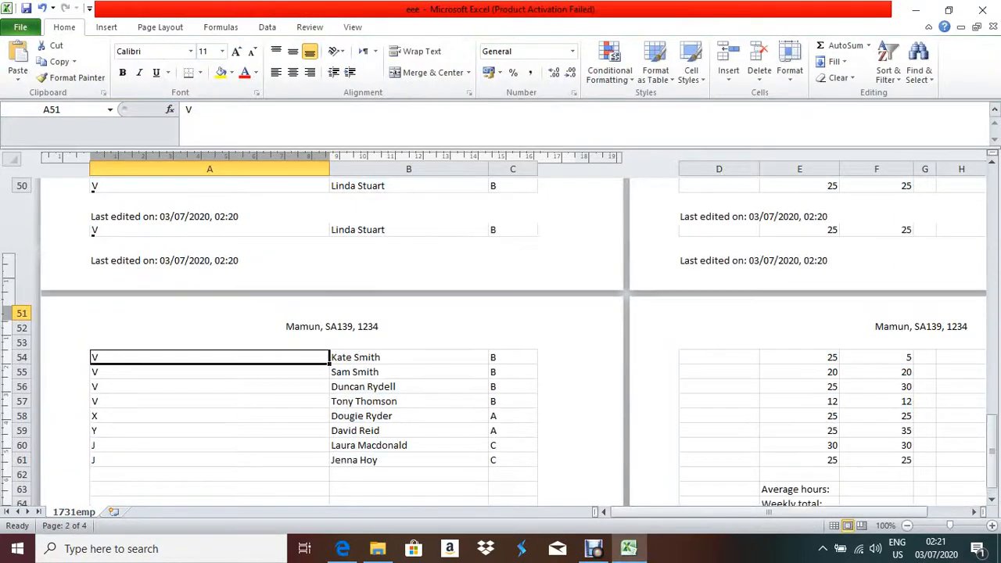
scroll(514, 342, "up", 6)
scroll(513, 342, "down", 3)
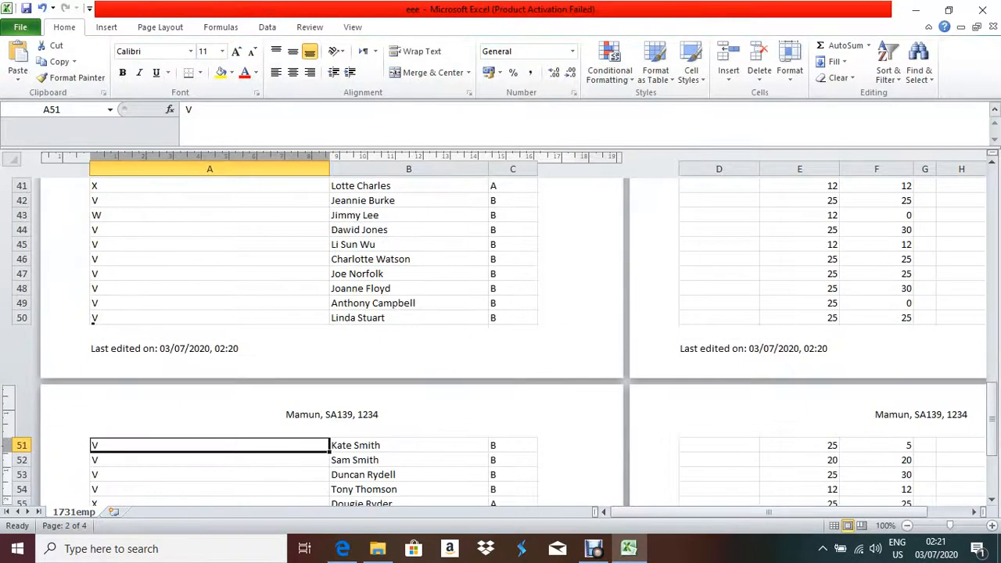
scroll(513, 342, "up", 3)
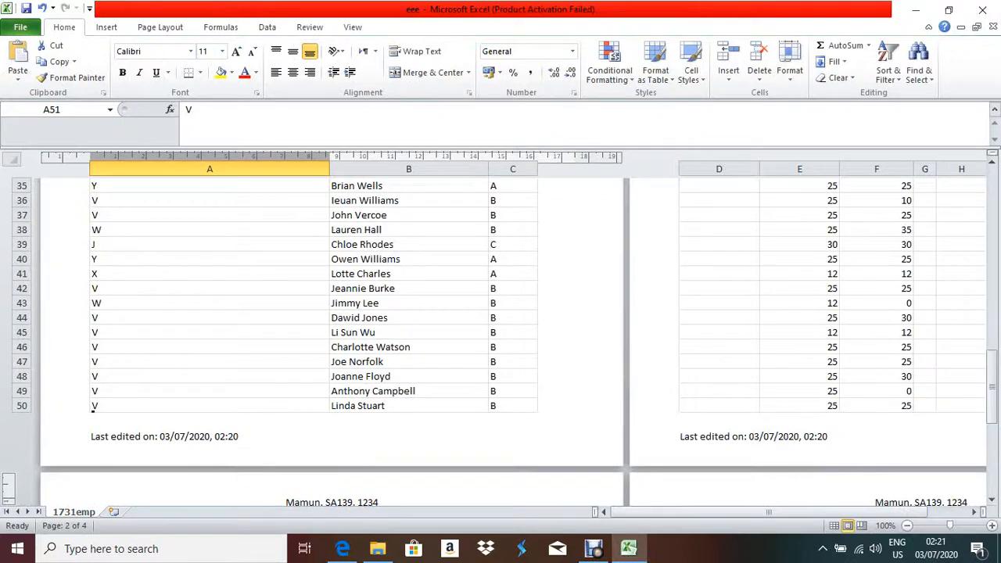
scroll(513, 342, "down", 8)
scroll(232, 262, "down", 8)
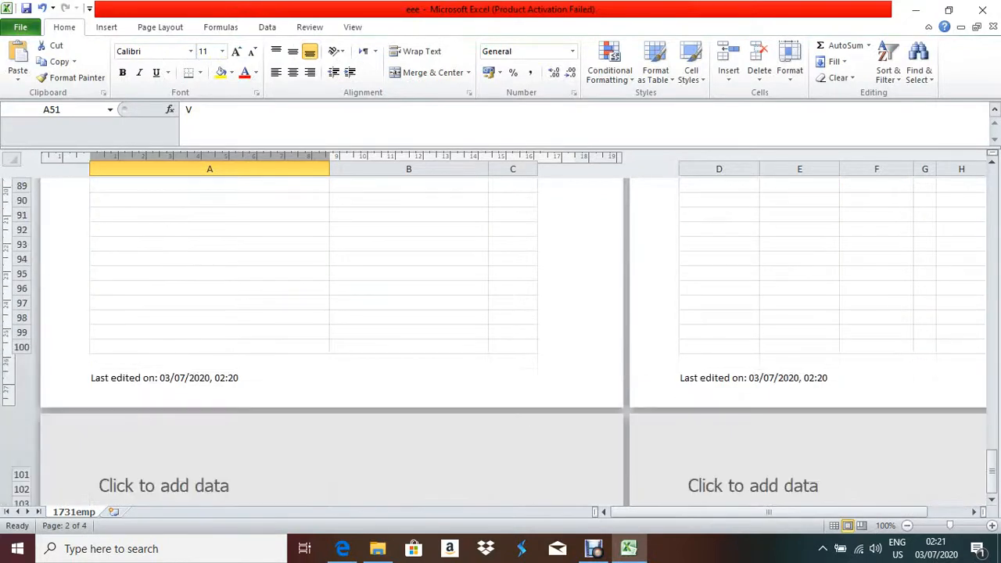
scroll(232, 262, "up", 11)
left_click(210, 259)
scroll(210, 259, "up", 6)
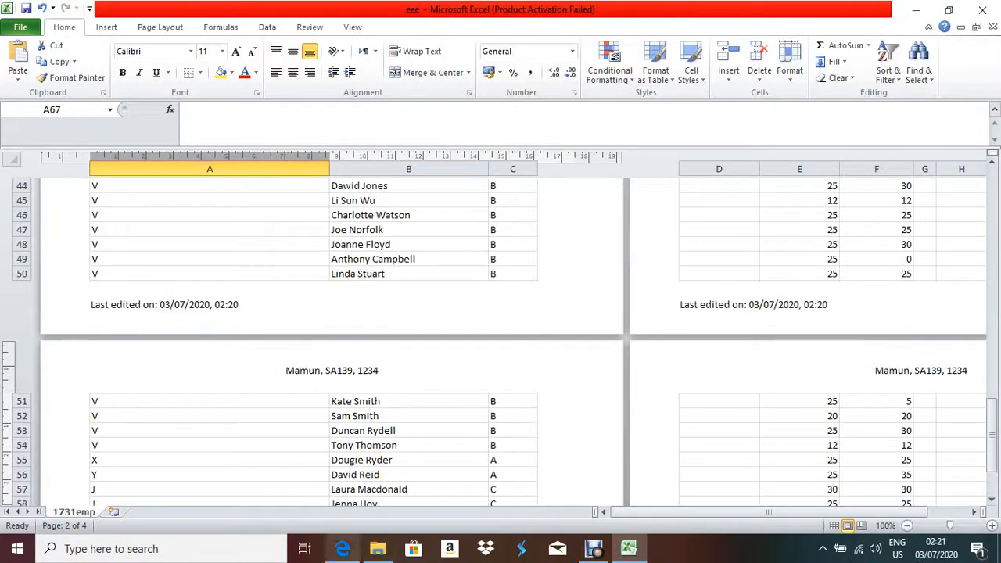
left_click(343, 548)
scroll(501, 313, "down", 3)
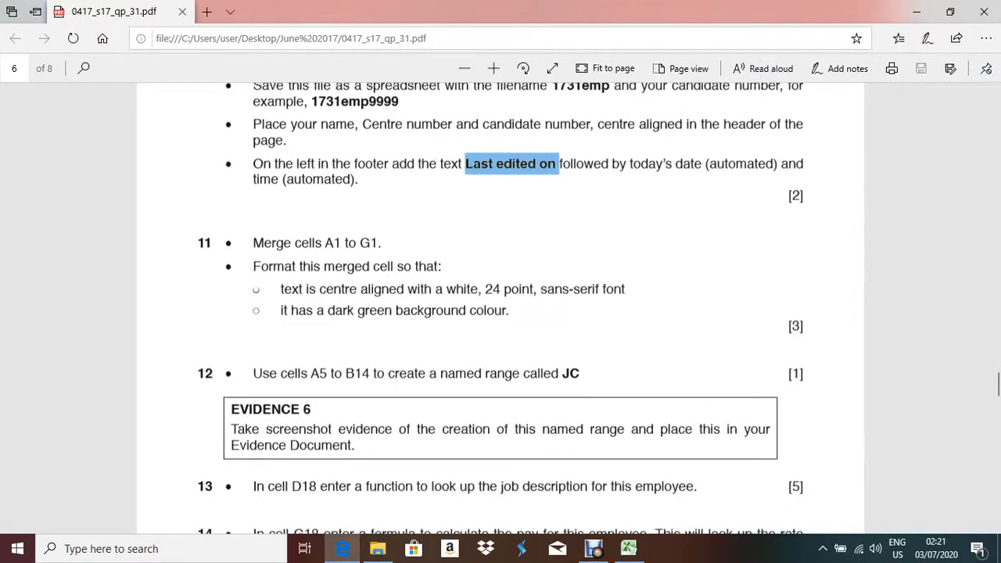
Back in Excel, switch the sheet to Normal view and select cells A1 to G1.
key("alt+Tab")
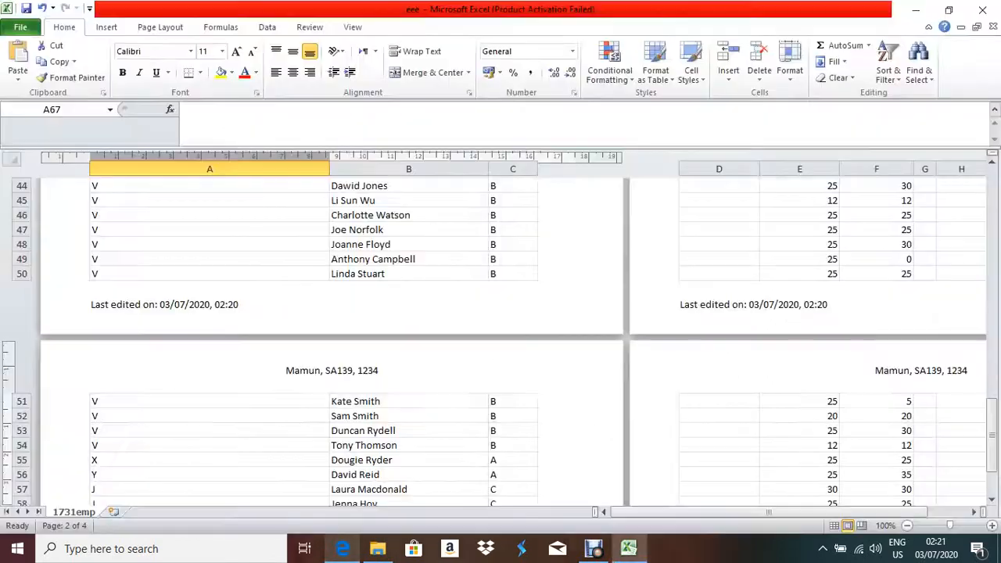
scroll(501, 329, "up", 12)
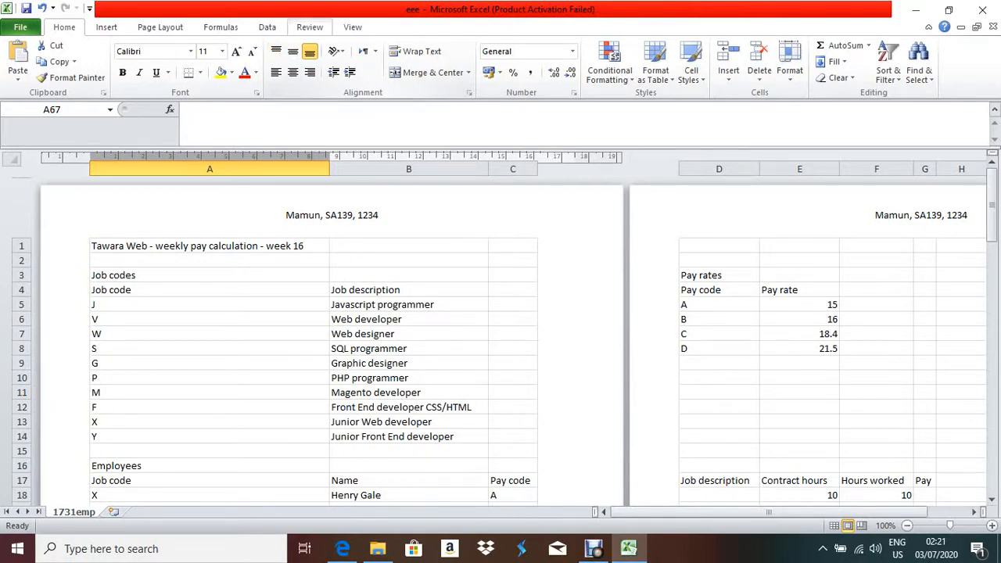
left_click(353, 27)
left_click(18, 59)
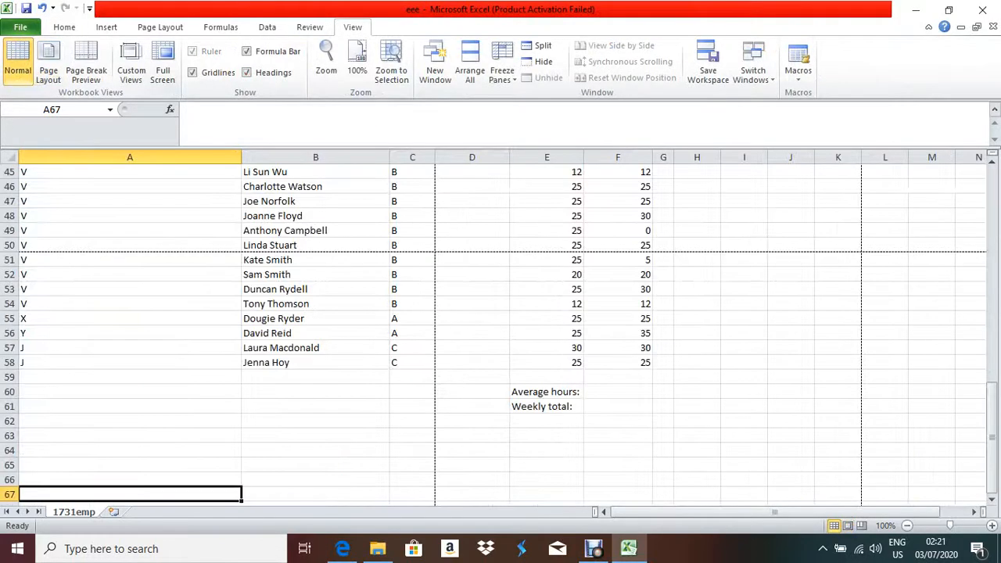
scroll(501, 329, "up", 15)
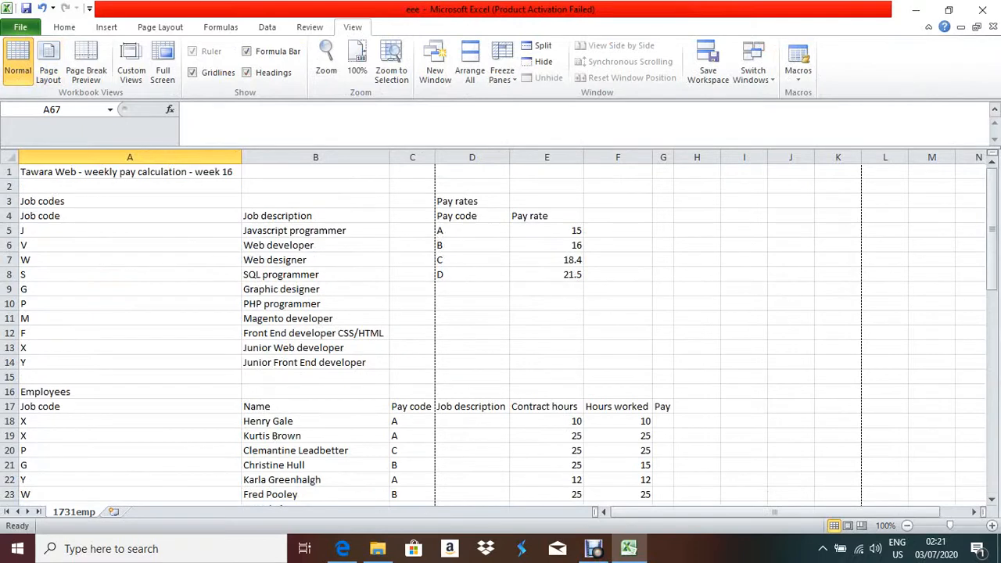
left_click_drag(130, 173, 664, 172)
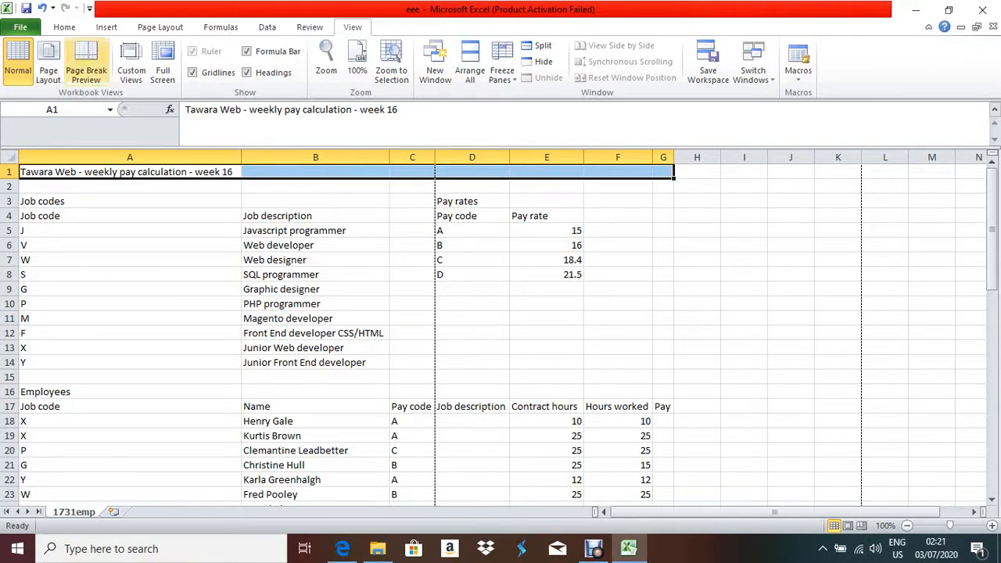
Check the title's Format Cells alignment, then merge and centre it across A1:G1.
left_click(64, 27)
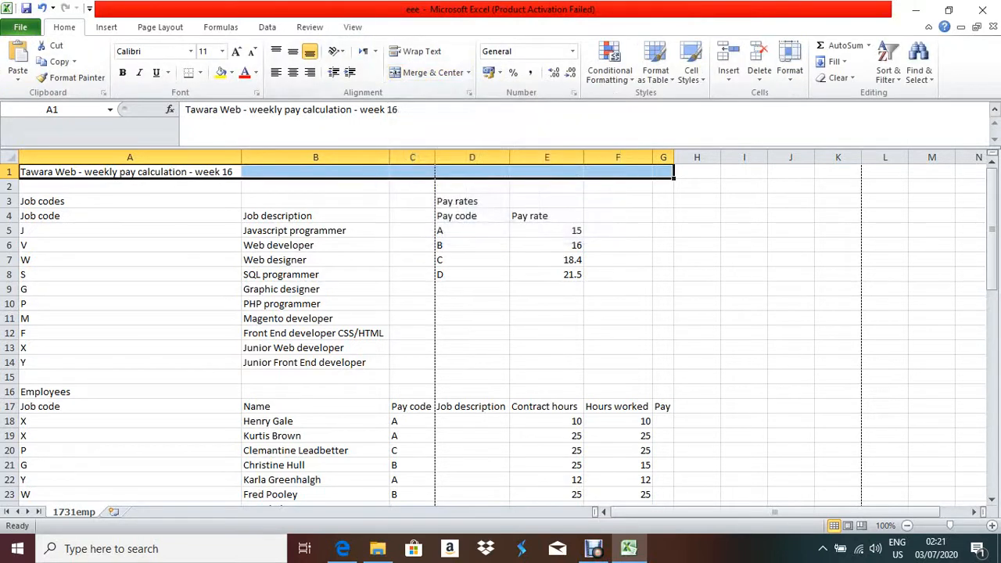
right_click(289, 172)
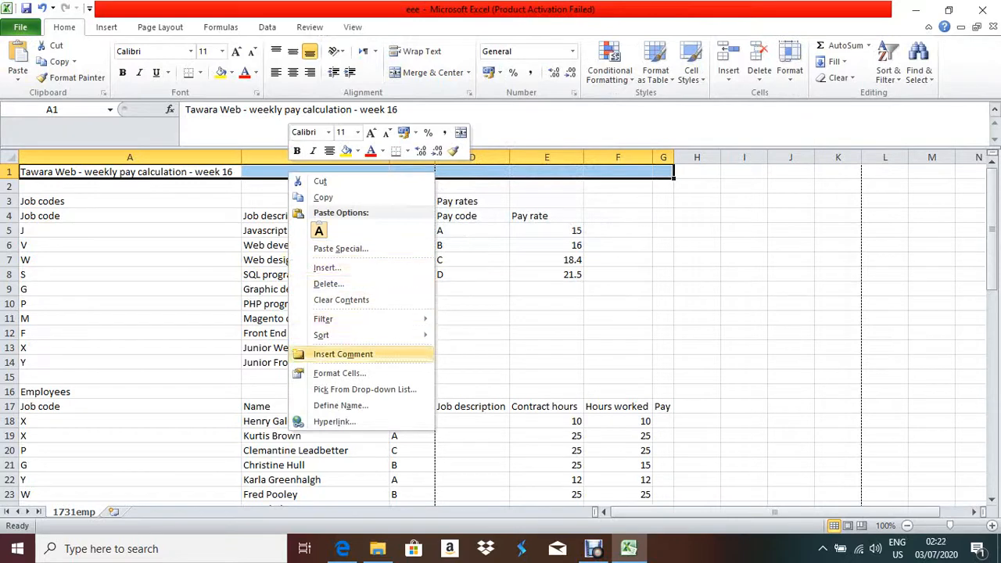
left_click(339, 373)
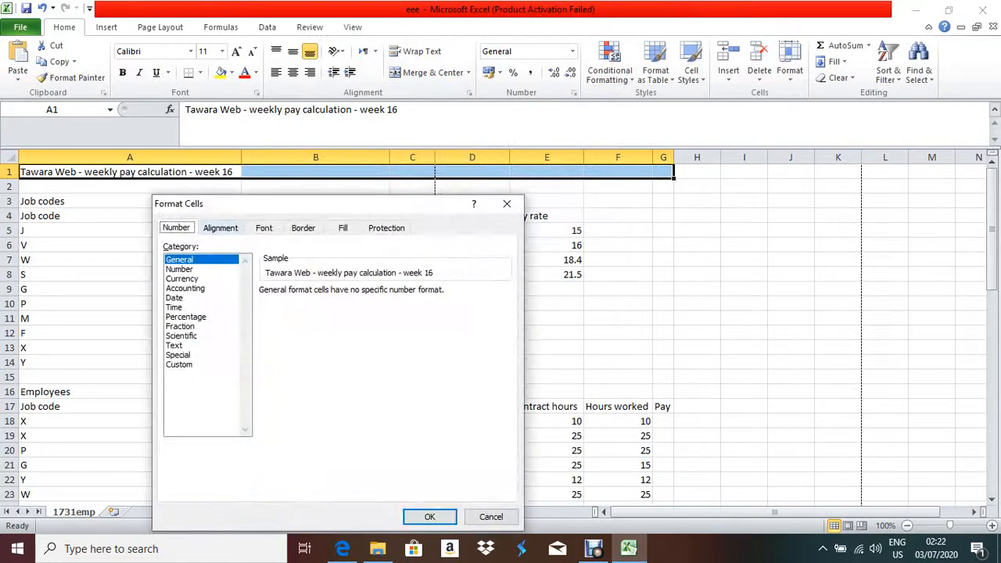
left_click(220, 228)
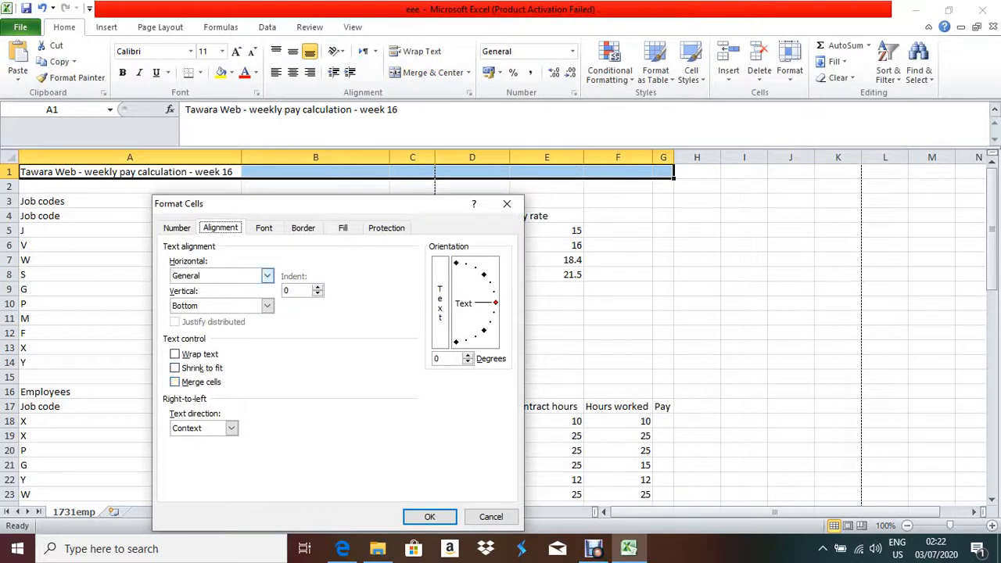
left_click(267, 276)
left_click(266, 275)
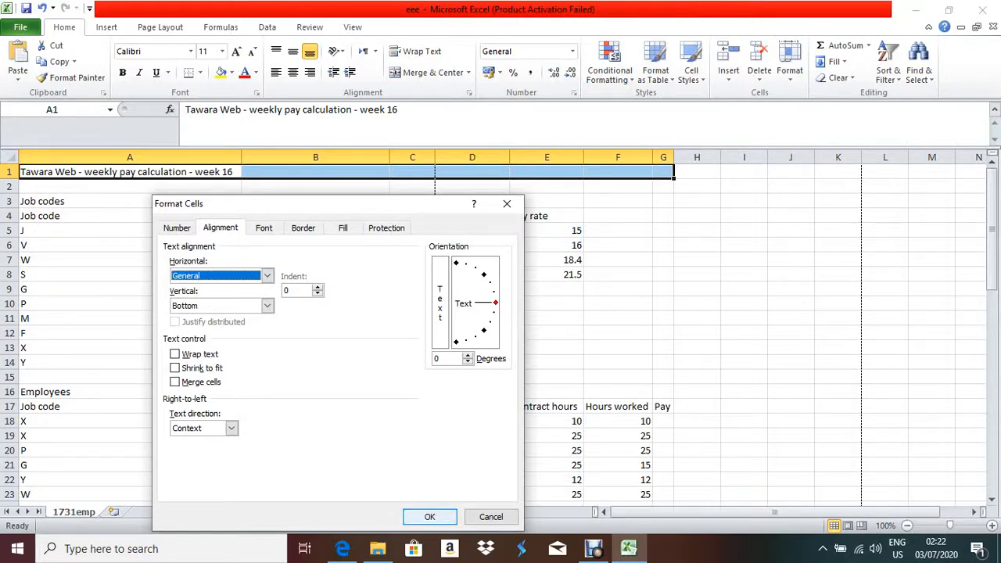
left_click(429, 516)
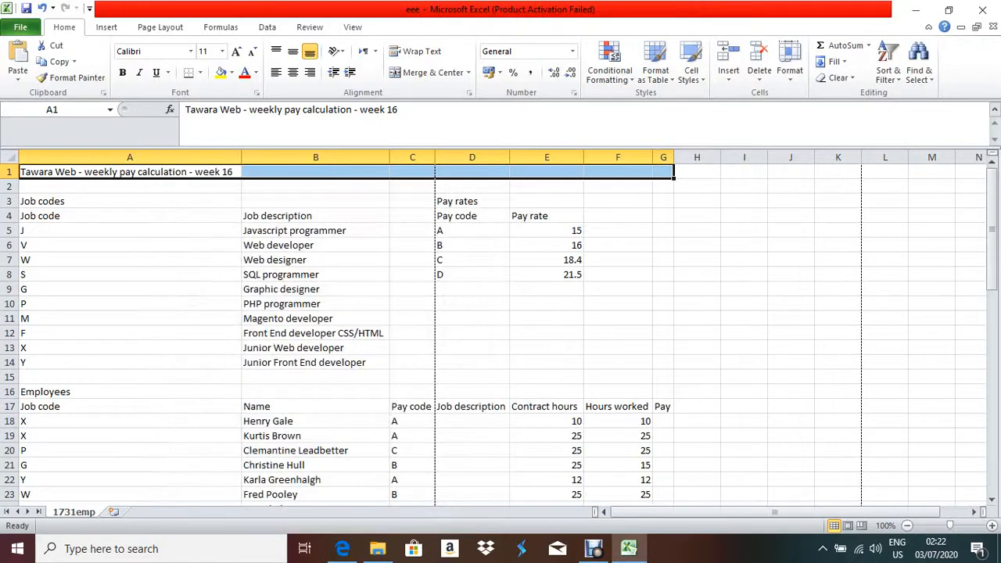
left_click(429, 72)
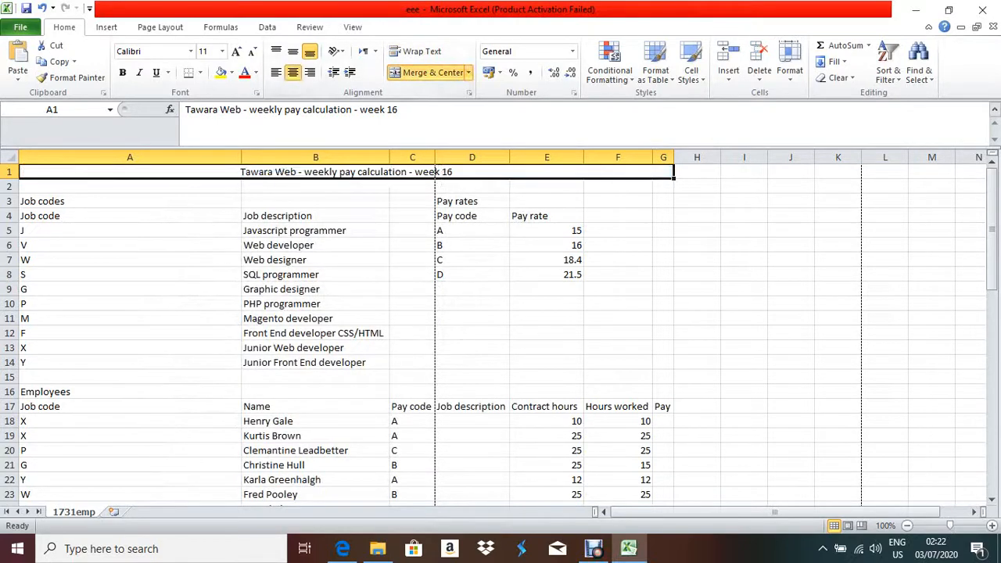
left_click(343, 548)
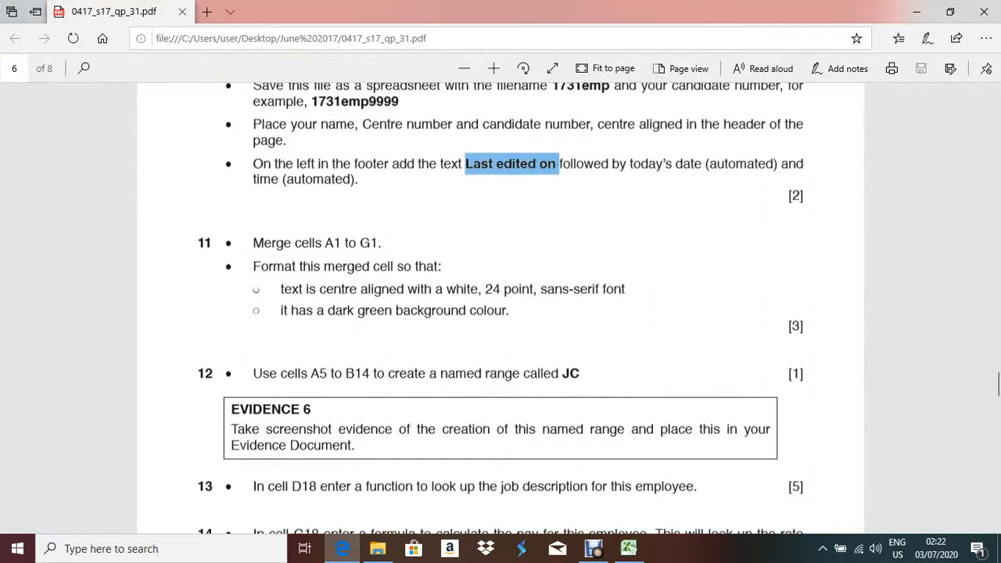
Highlight the requirement for centred, white, 24 point sans-serif title text, then return to Excel.
left_click_drag(281, 288, 626, 288)
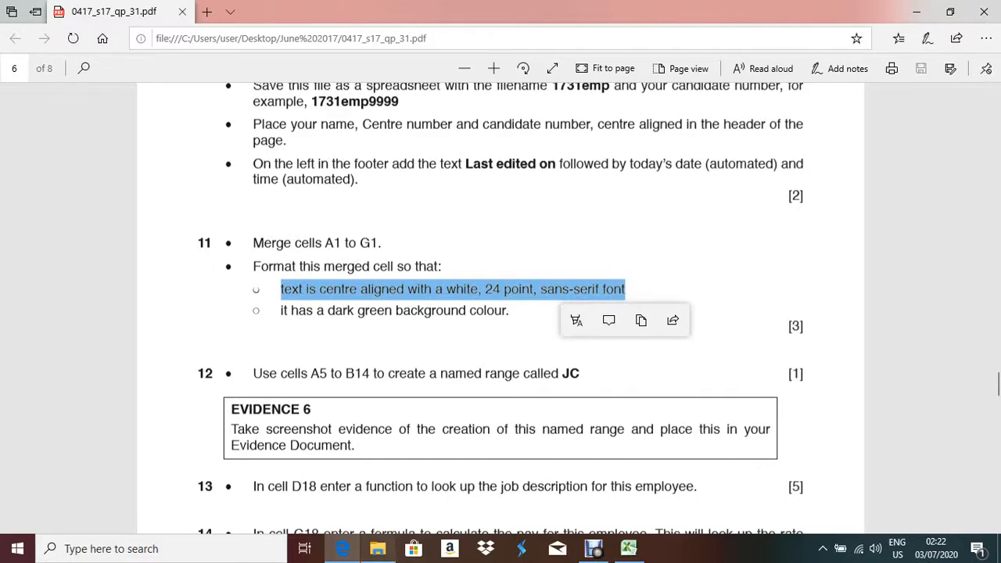
left_click(343, 549)
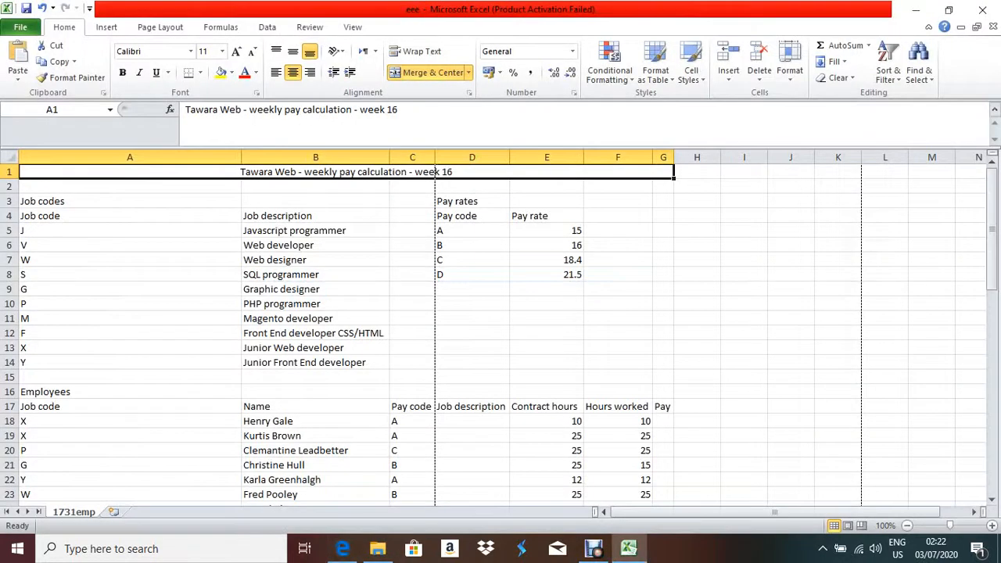
Choose white font colour and size 24 for the merged title in Format Cells.
right_click(257, 173)
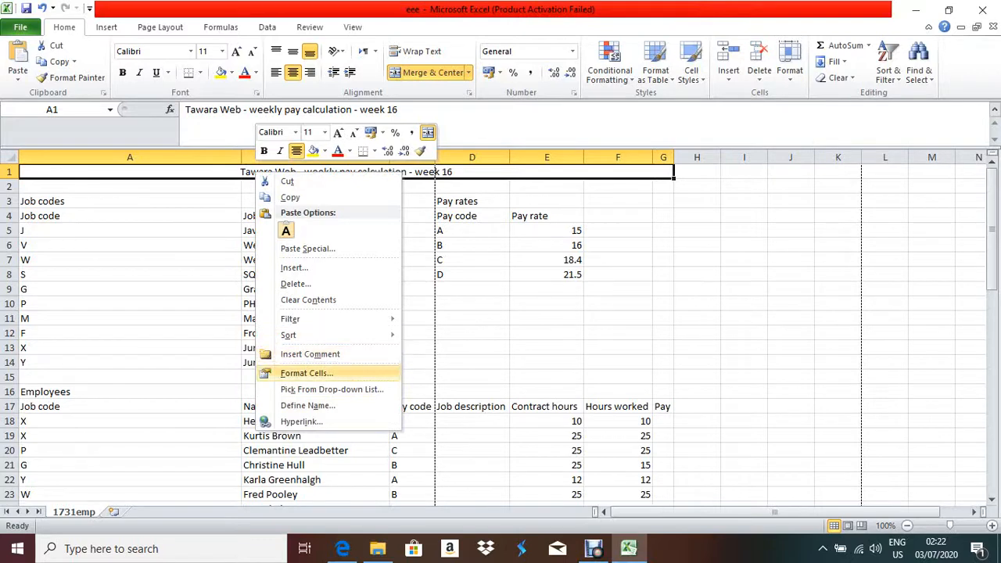
left_click(307, 373)
left_click(242, 227)
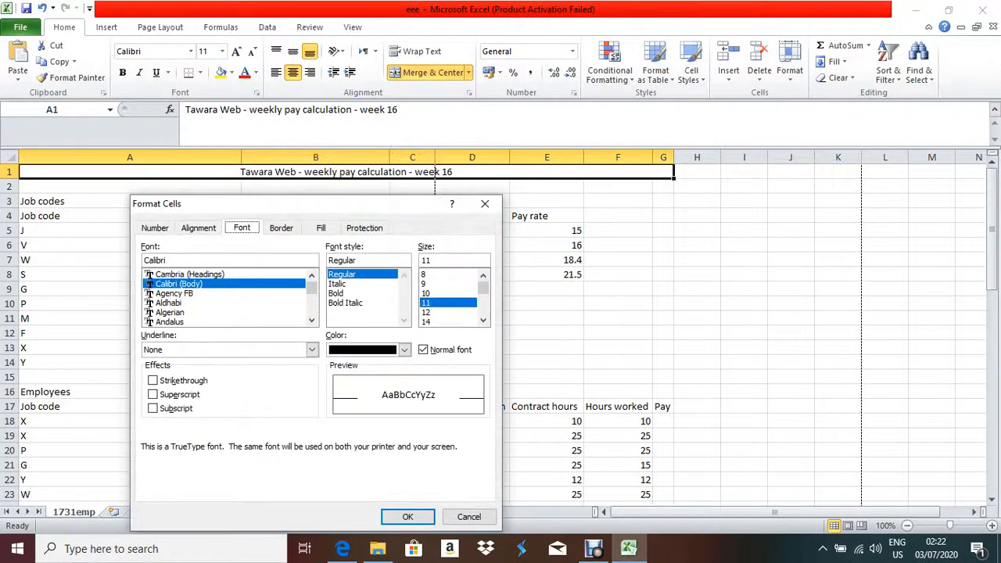
left_click(405, 349)
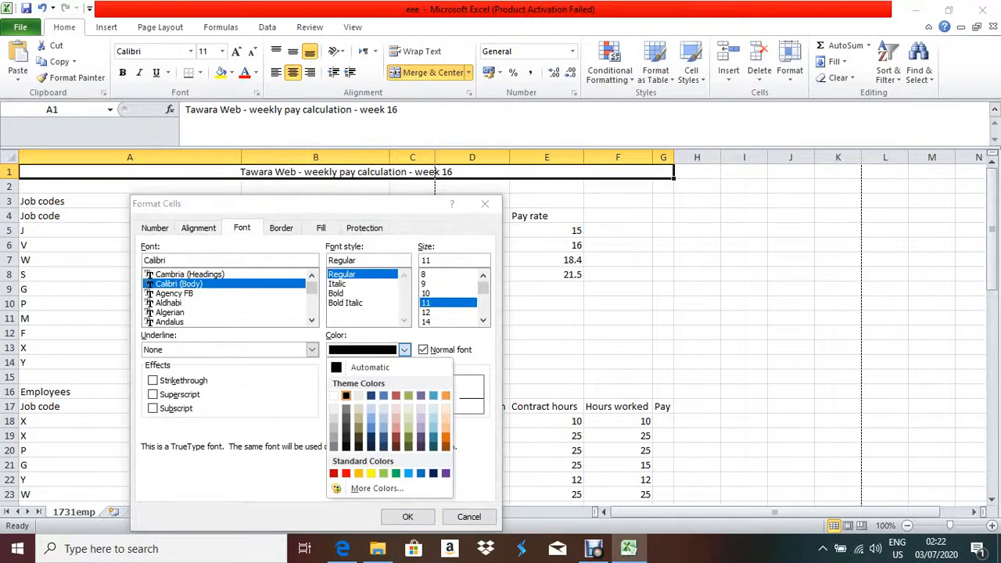
left_click(335, 395)
left_click(484, 321)
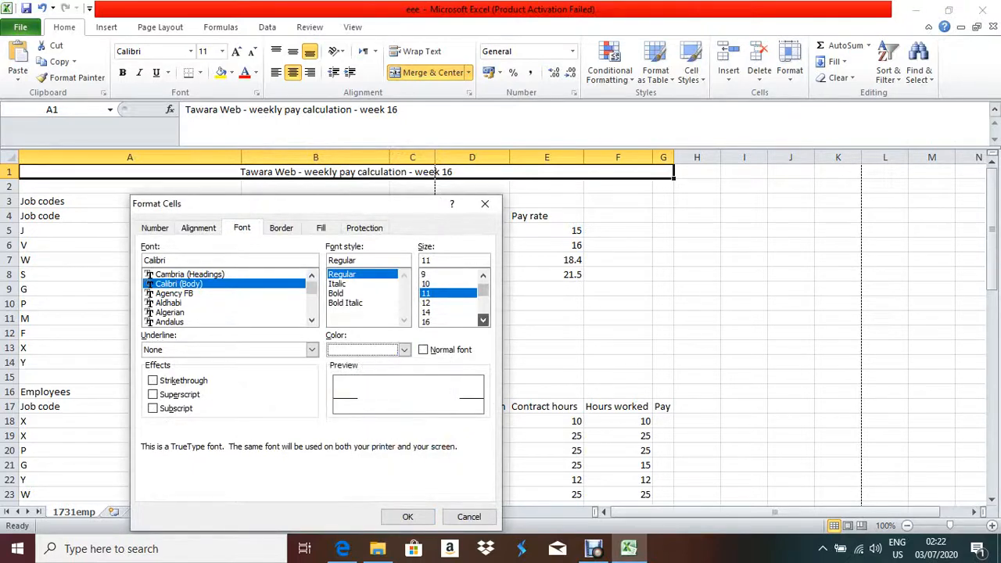
left_click(483, 321)
left_click(484, 321)
left_click(483, 321)
left_click(483, 321)
left_click(483, 321)
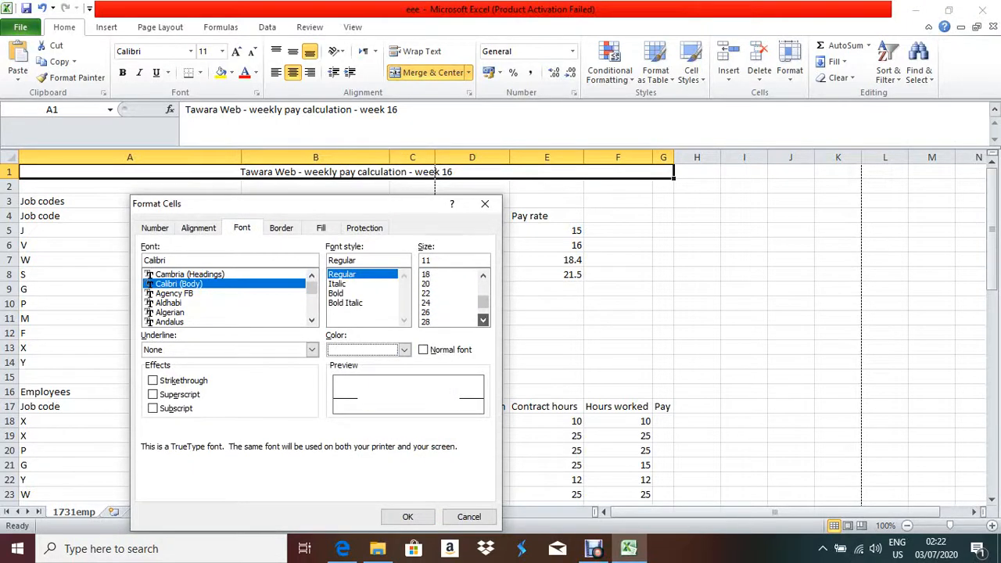
left_click(483, 320)
left_click(484, 321)
left_click(426, 293)
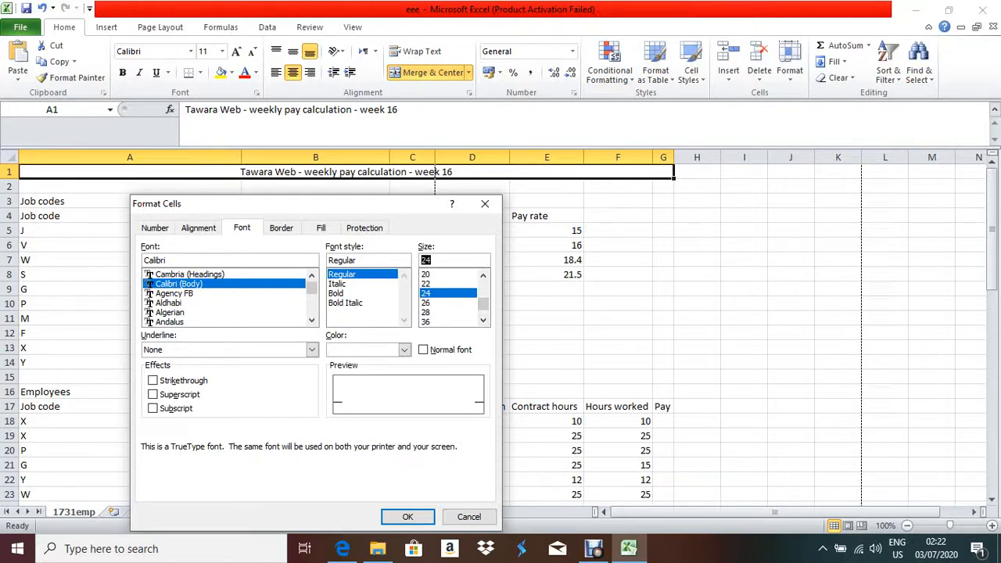
left_click(343, 549)
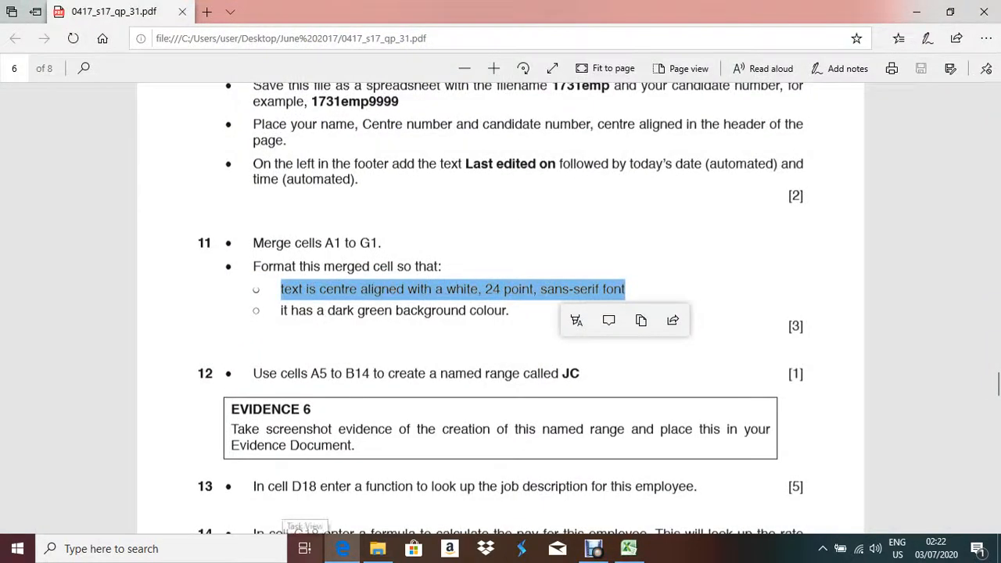
Go back to Excel's pending font settings for the merged title.
left_click(342, 549)
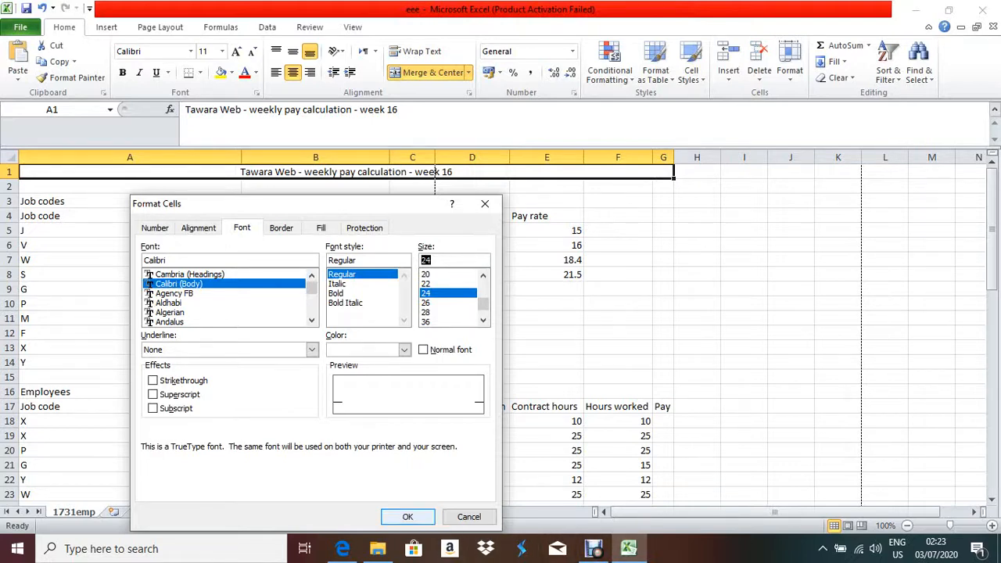
Apply the white 24-point font and a dark olive green fill to the title row.
left_click(408, 517)
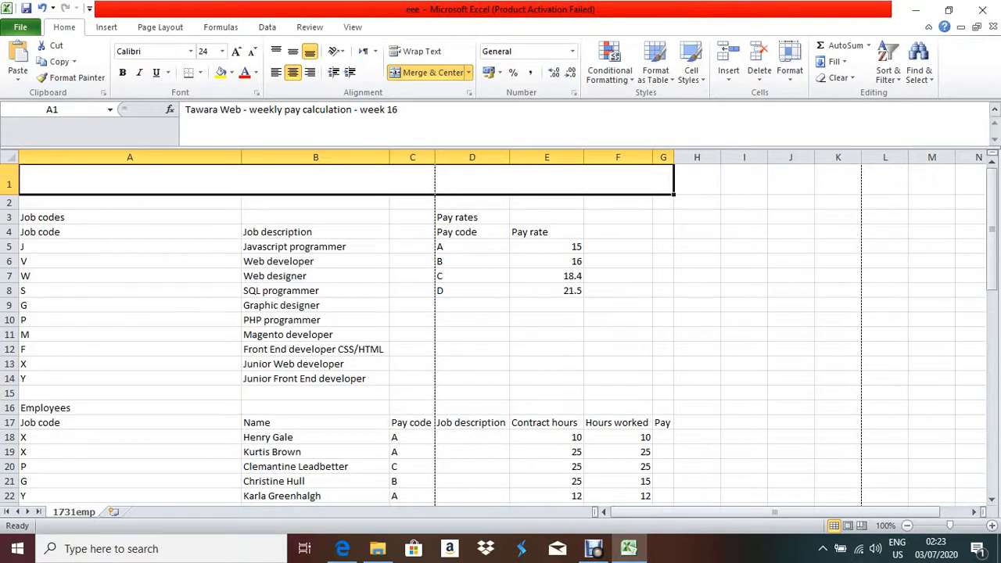
right_click(324, 180)
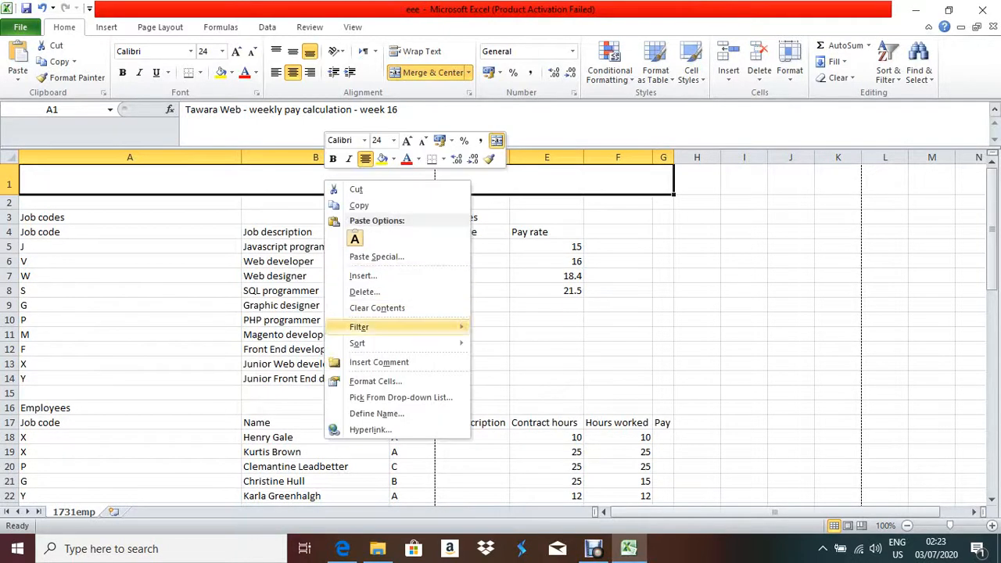
left_click(375, 381)
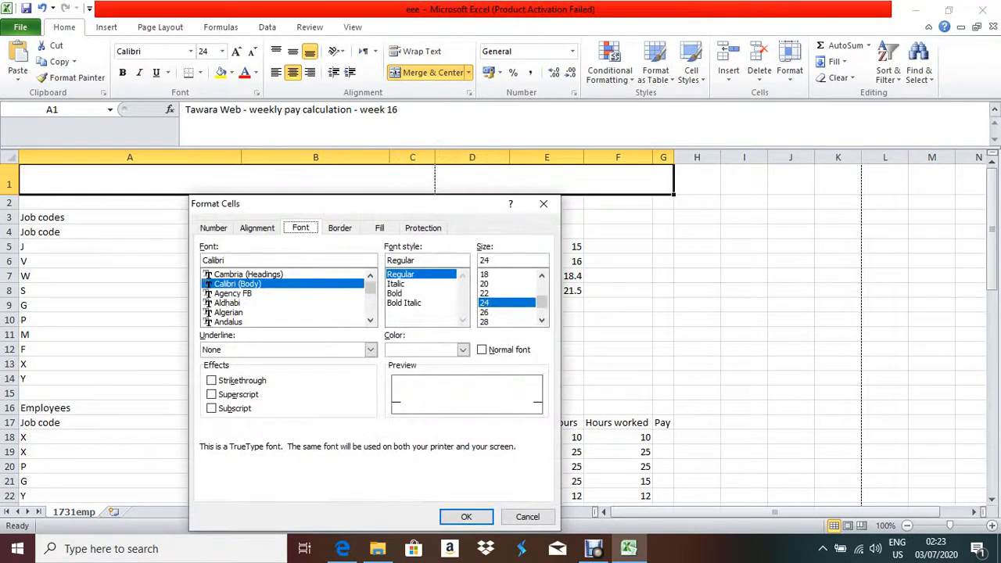
left_click(380, 227)
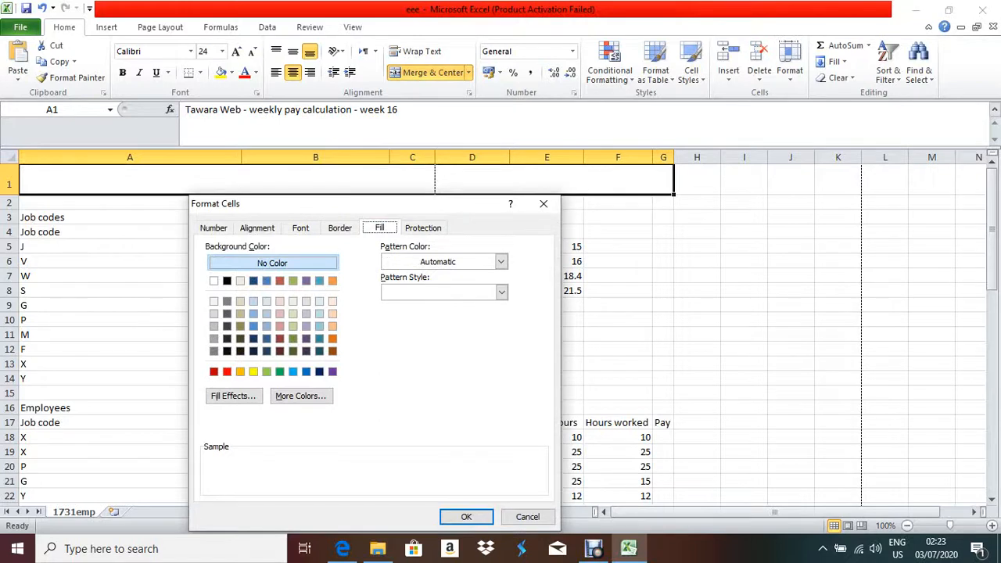
left_click(293, 351)
left_click(466, 517)
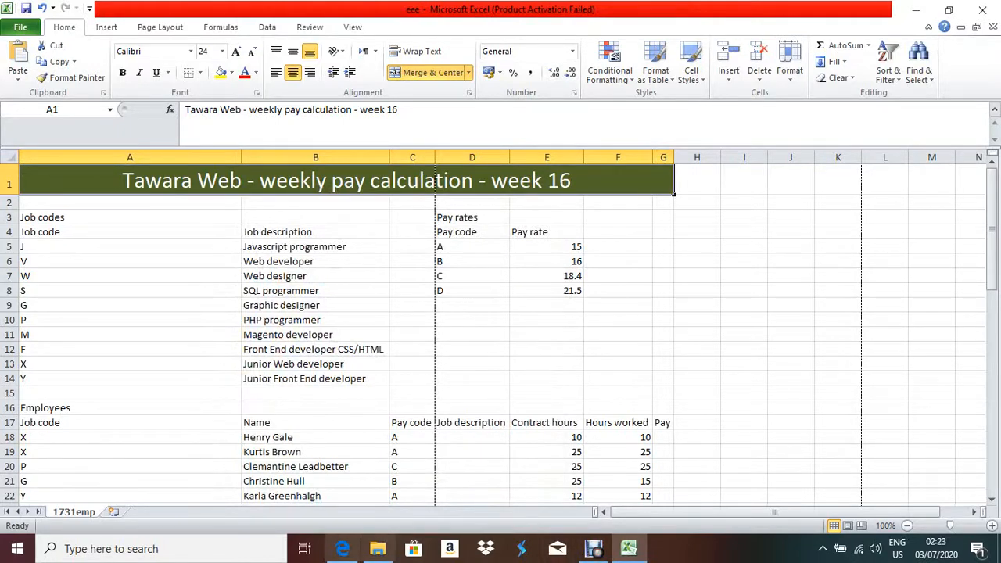
left_click(342, 549)
scroll(501, 313, "down", 3)
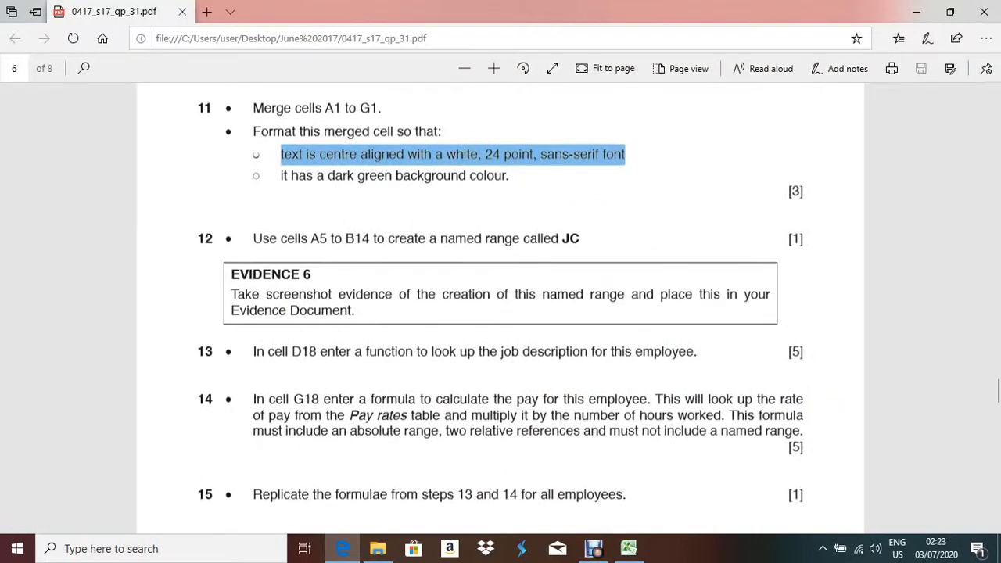
Highlight the range name JC and the Evidence 6 instructions, then return to Excel.
left_click_drag(581, 240, 562, 240)
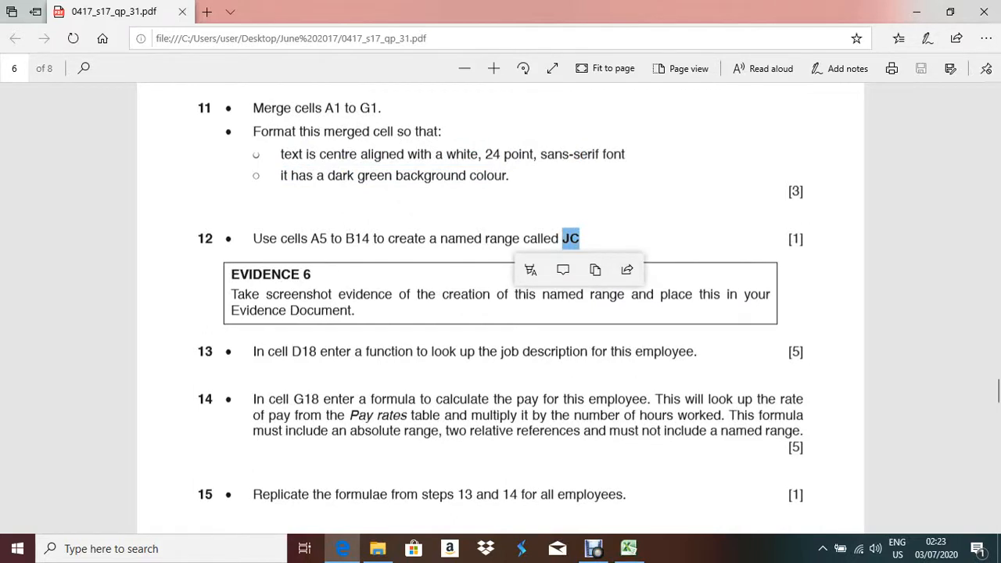
key("Escape")
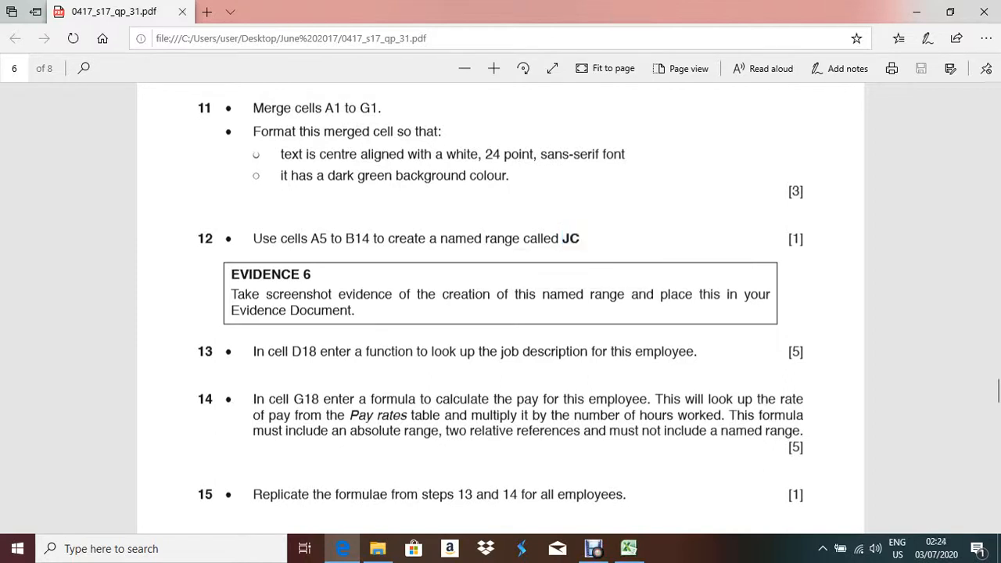
left_click_drag(230, 270, 355, 312)
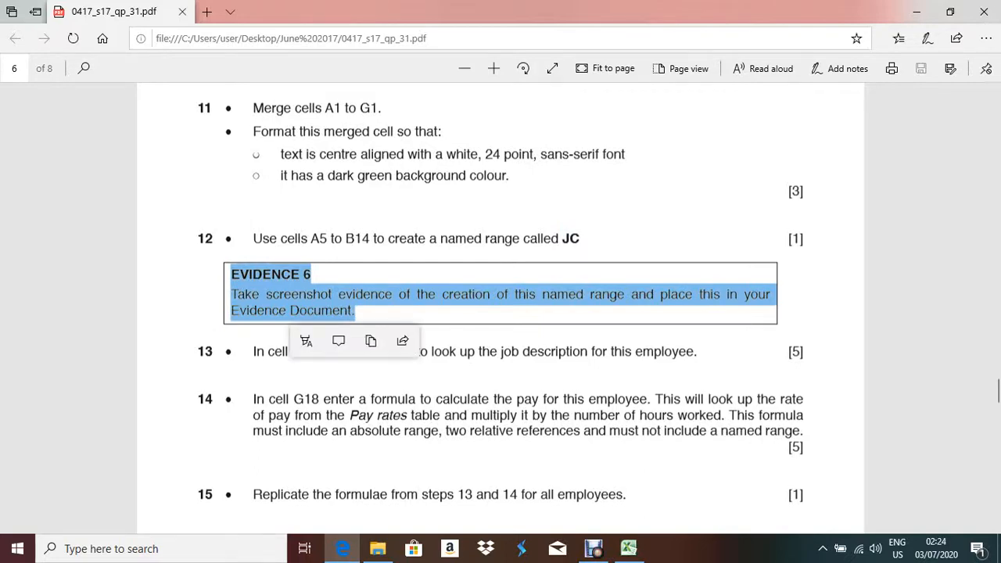
mouse_move(628, 548)
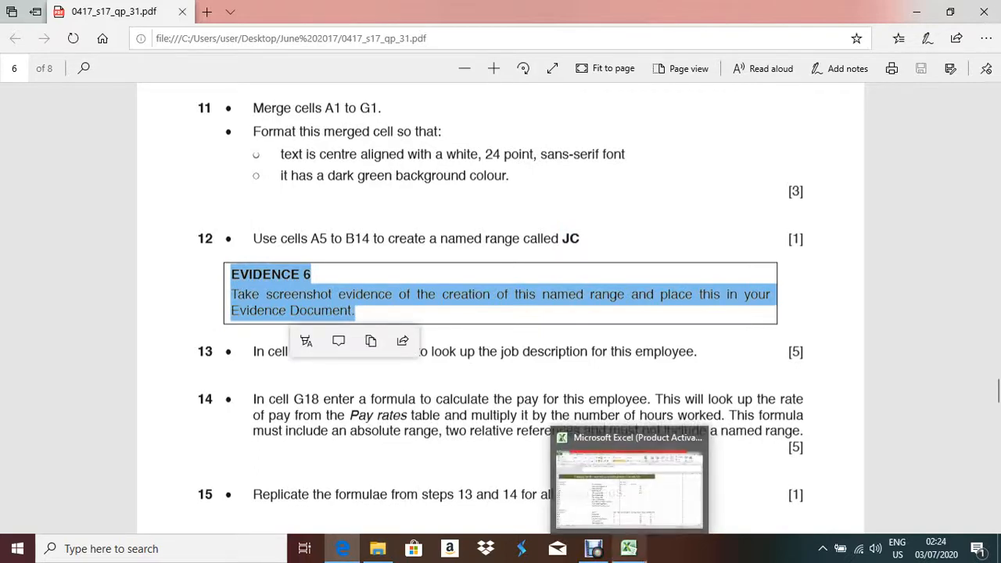
left_click(630, 481)
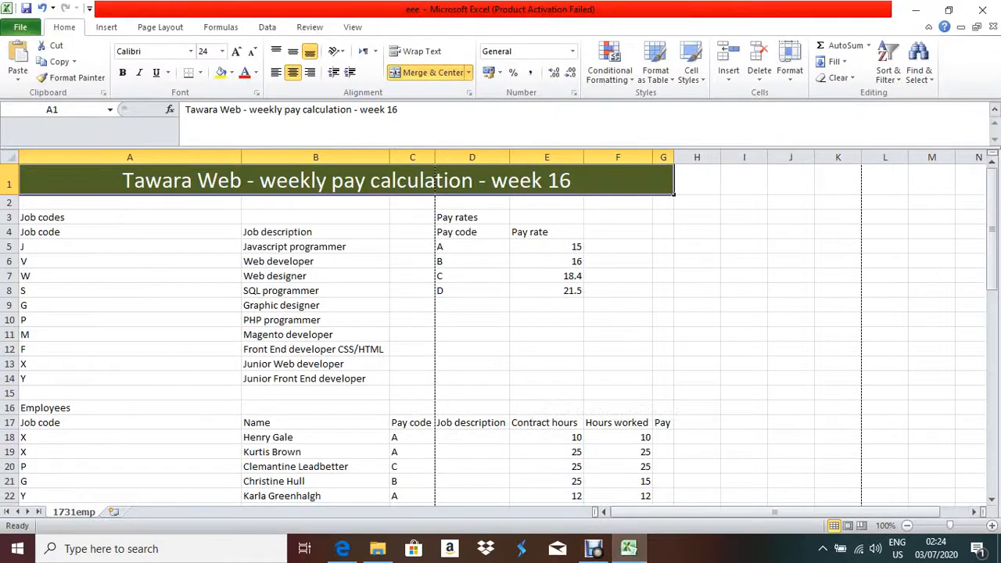
Name the job codes table A5:B14 as JC using Define Name.
left_click(130, 246)
left_click_drag(130, 246, 312, 378)
right_click(297, 372)
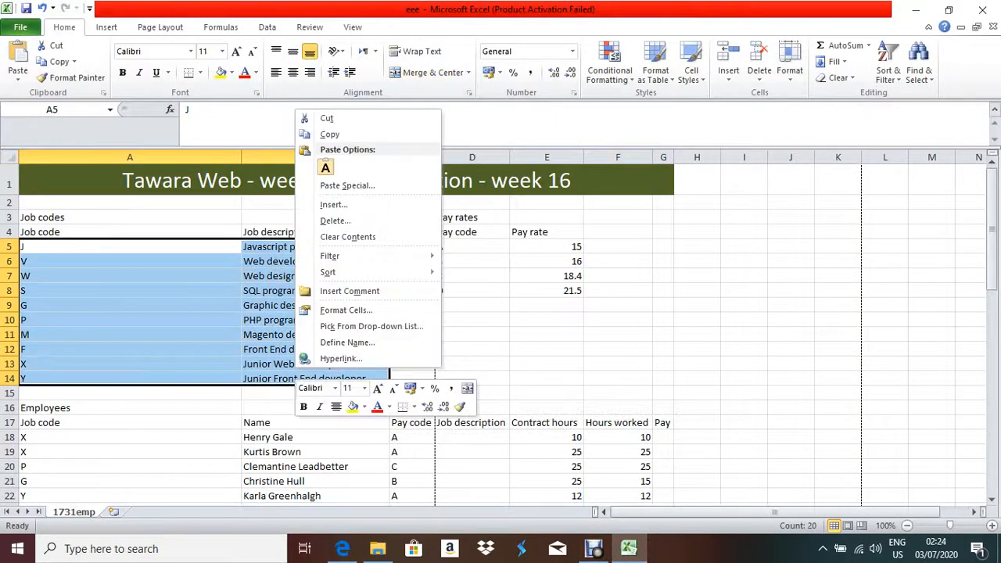
left_click(347, 342)
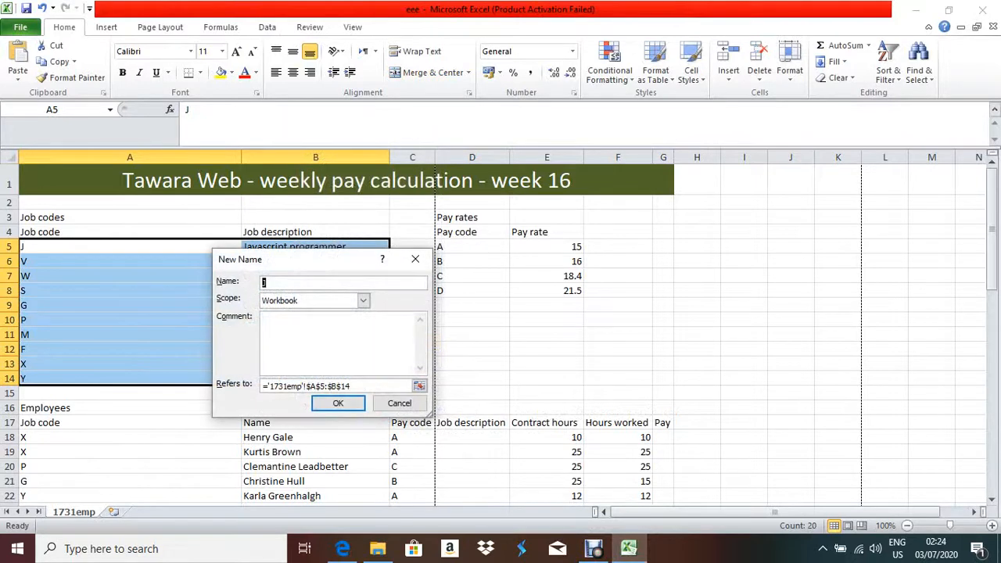
type("JC")
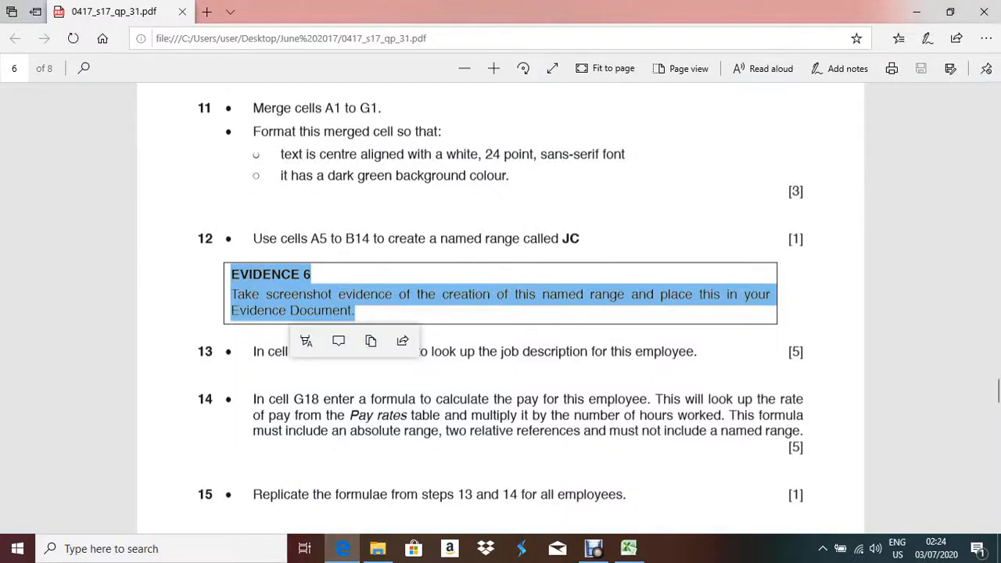
key("alt+Tab")
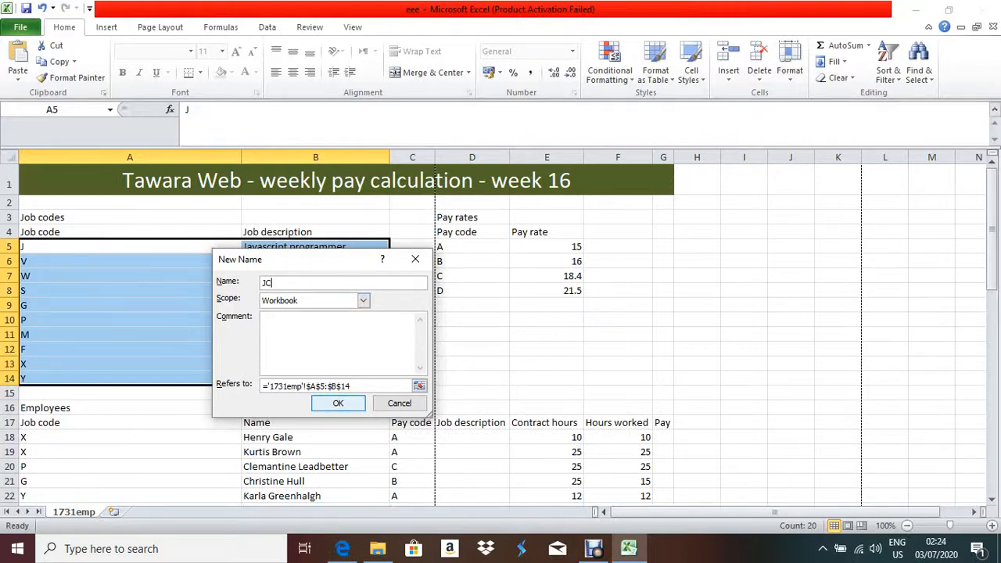
key("Return")
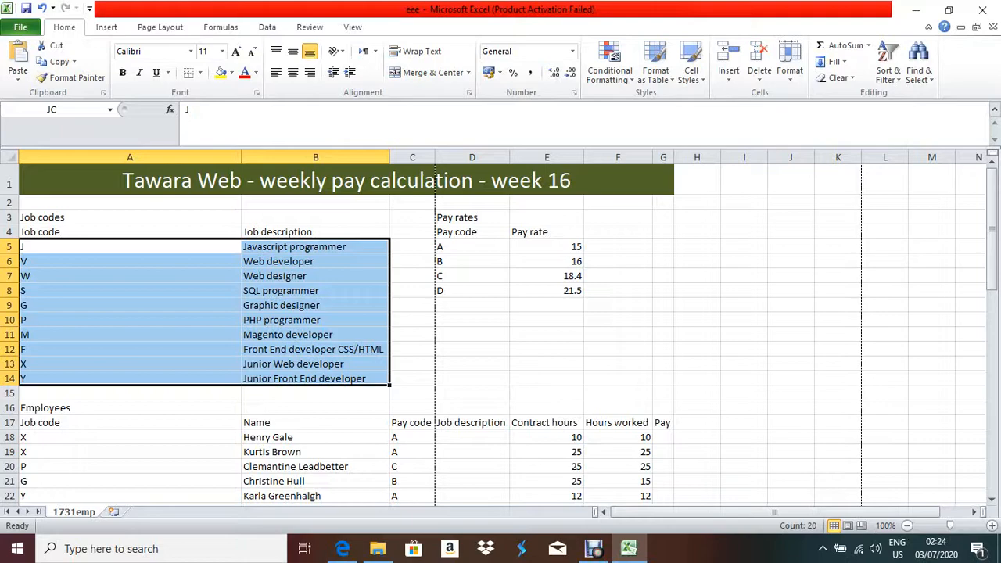
left_click(342, 548)
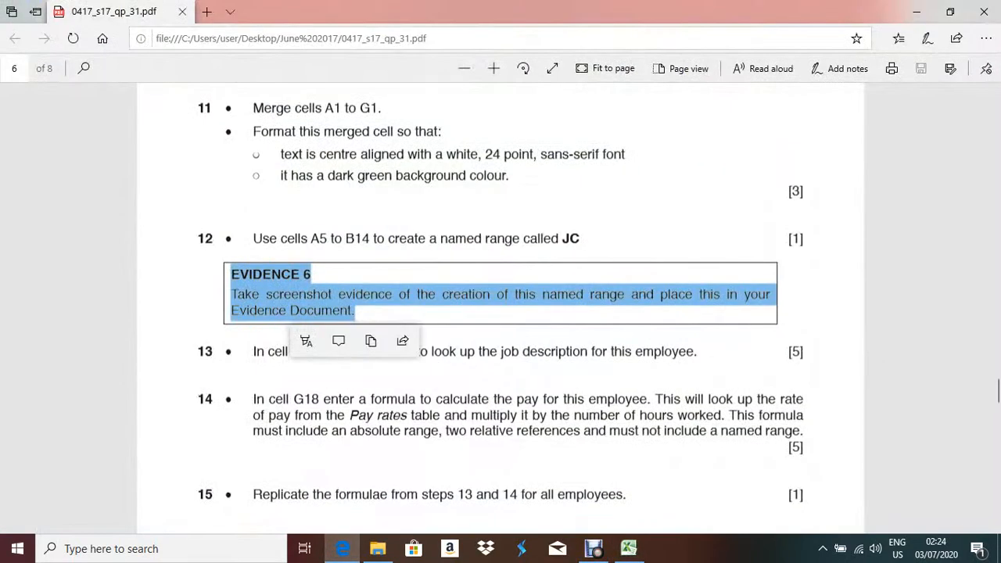
Clear the Evidence 6 highlight and go back to cell D18 in Excel.
left_click(500, 338)
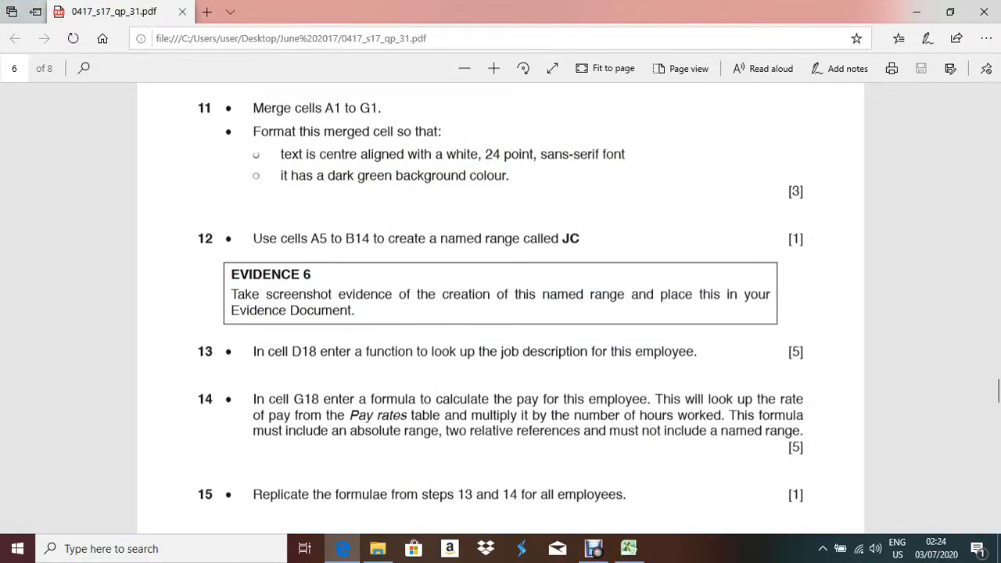
key("alt+Tab")
scroll(501, 329, "down", 4)
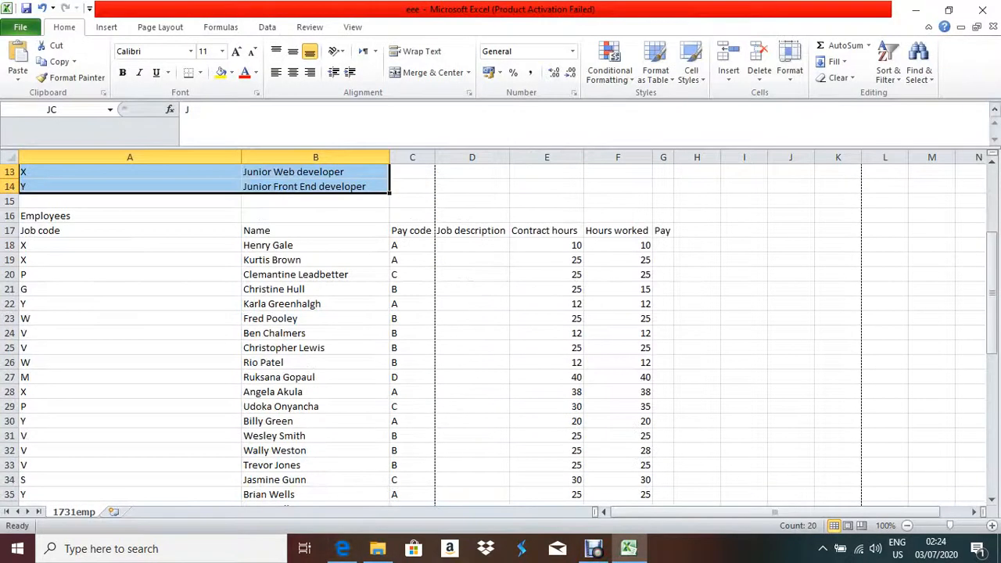
left_click(472, 245)
scroll(472, 246, "up", 2)
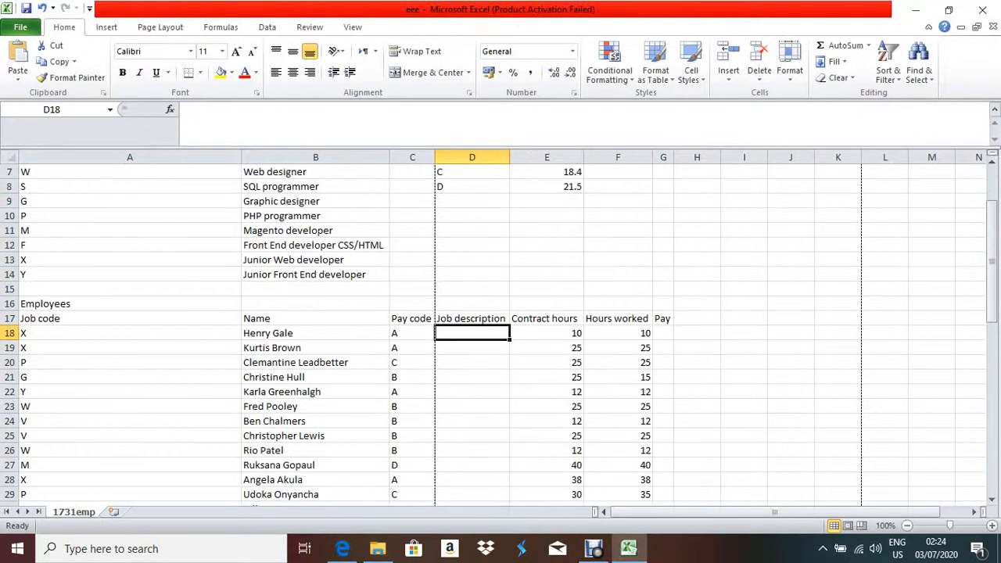
Compare the job codes in A5 and A18 with the empty job description cell D18.
scroll(501, 329, "up", 2)
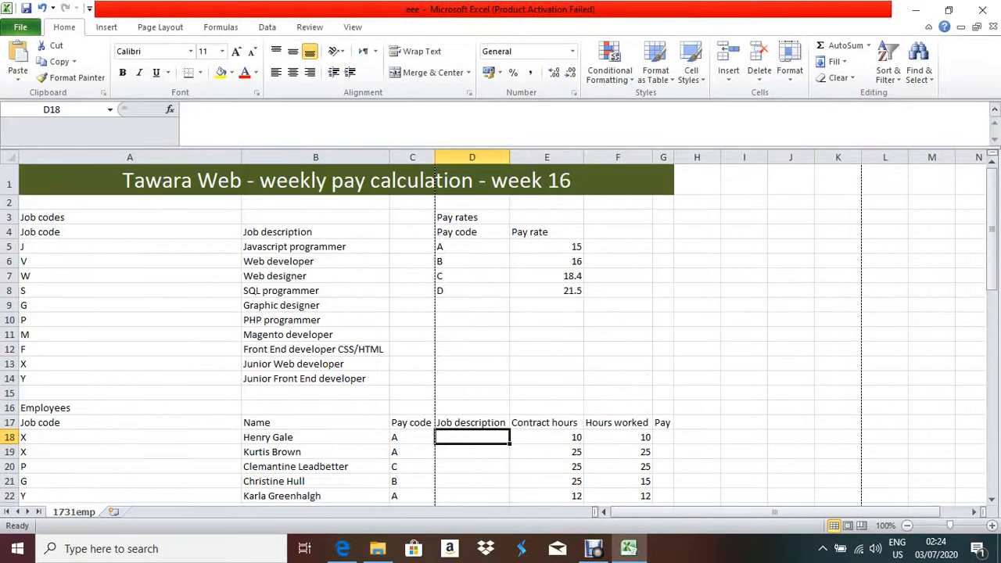
left_click(130, 246)
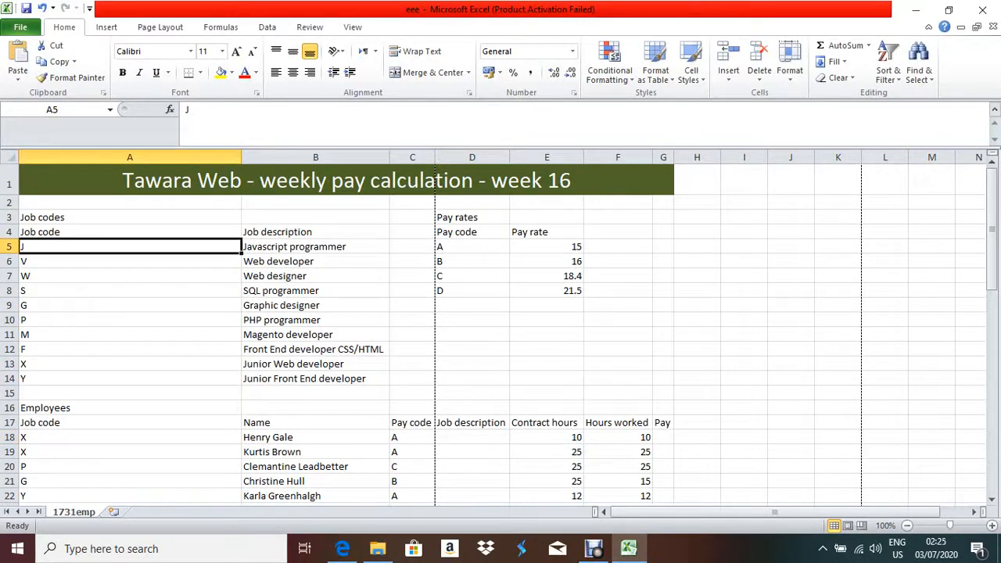
left_click(472, 437)
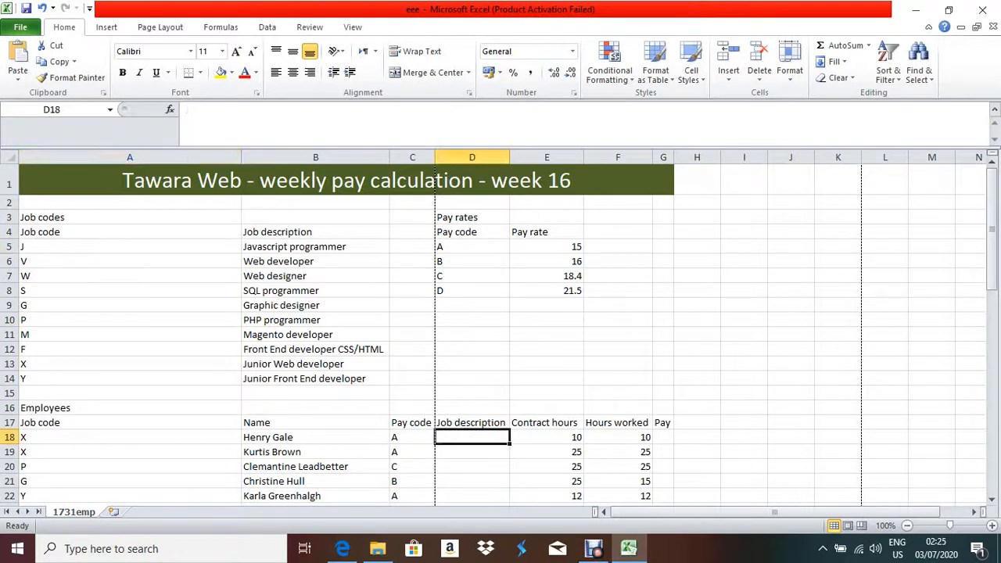
left_click(130, 438)
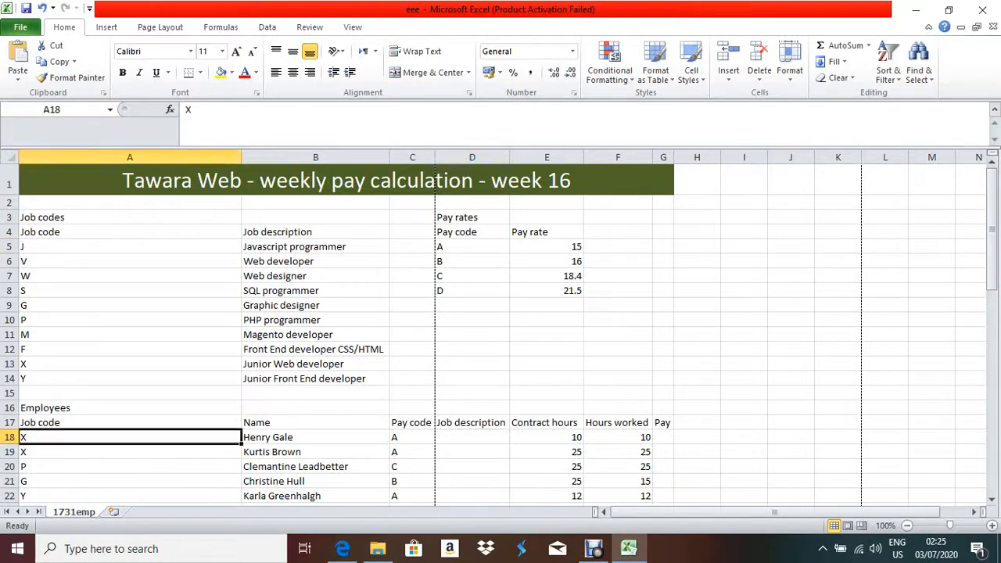
left_click(130, 247)
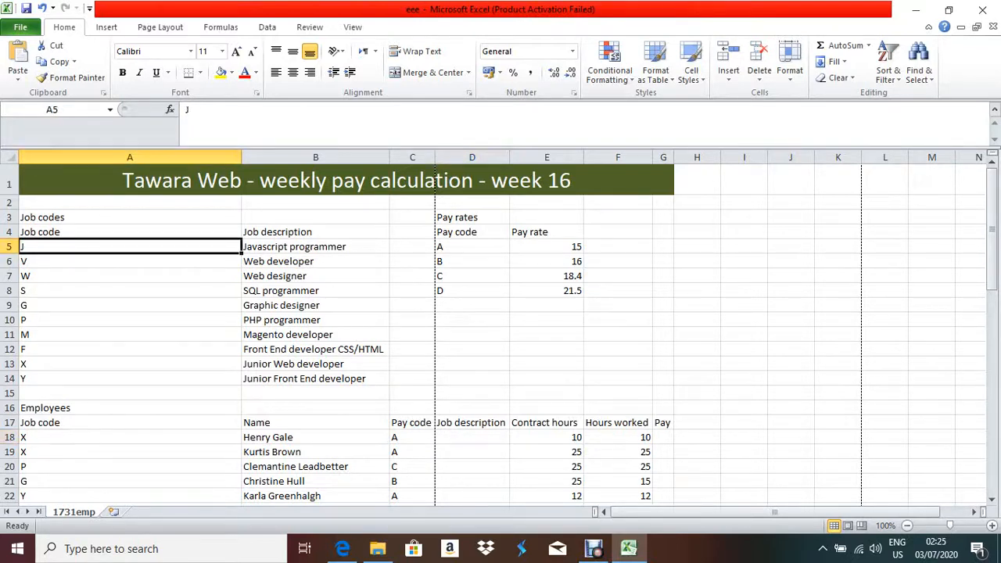
left_click(130, 438)
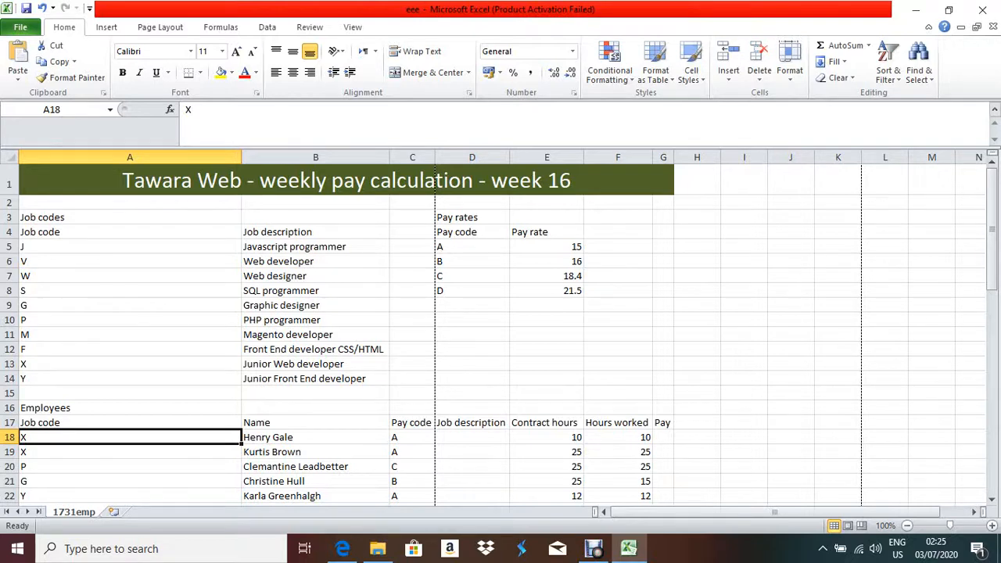
Select the JC range A5:B14, then start an Insert Function formula in D18.
left_click_drag(41, 247, 313, 379)
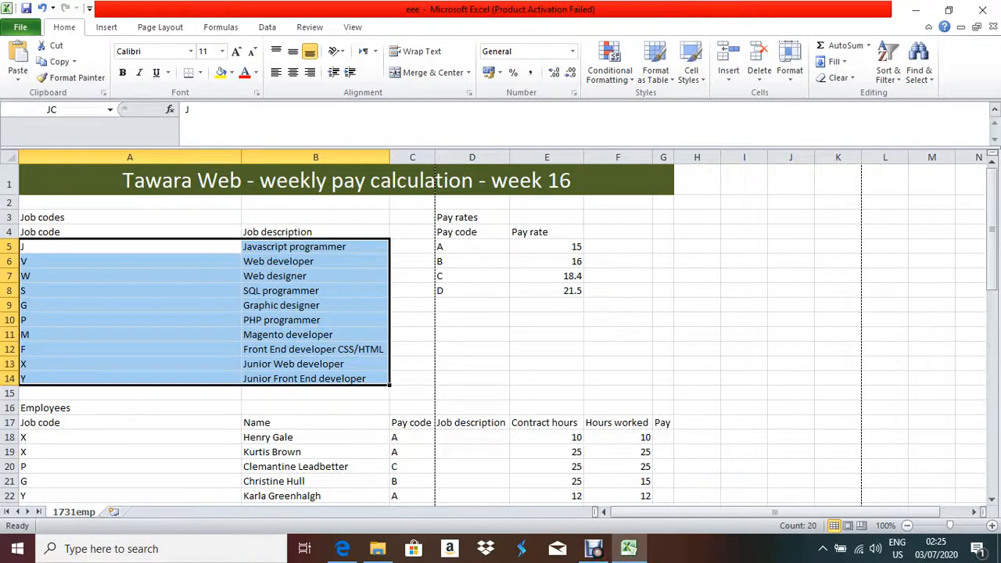
left_click(472, 437)
left_click(170, 110)
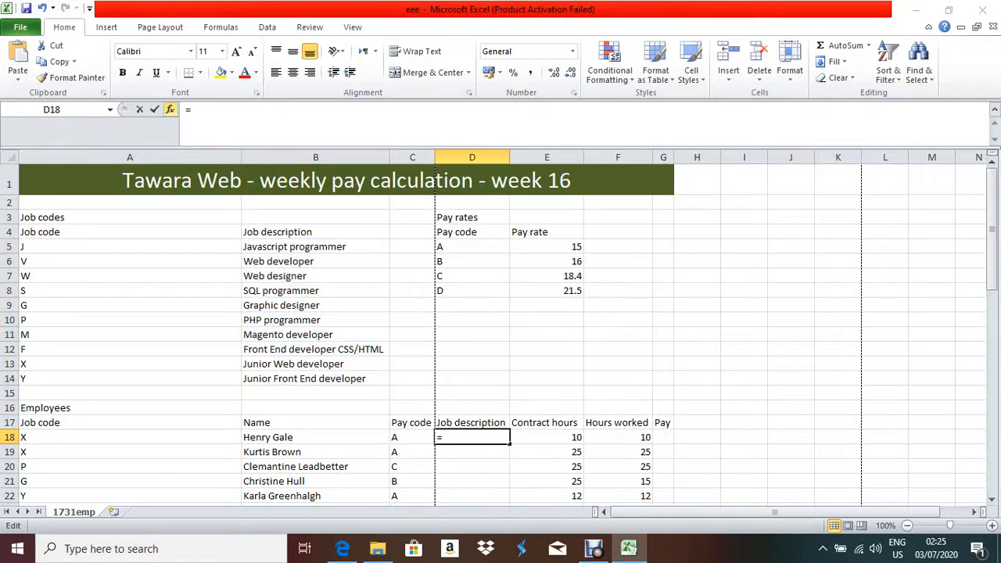
Choose VLOOKUP for D18 and open its Function Arguments dialog.
left_click(771, 517)
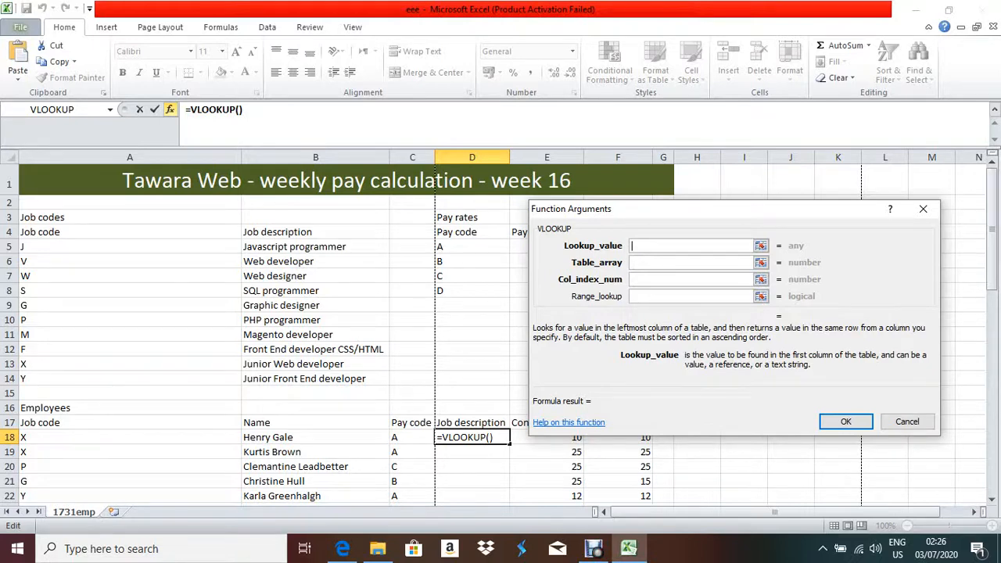
Complete D18 as =VLOOKUP(A18,JC,2,0), returning Junior Web developer for Henry.
scroll(258, 329, "down", 3)
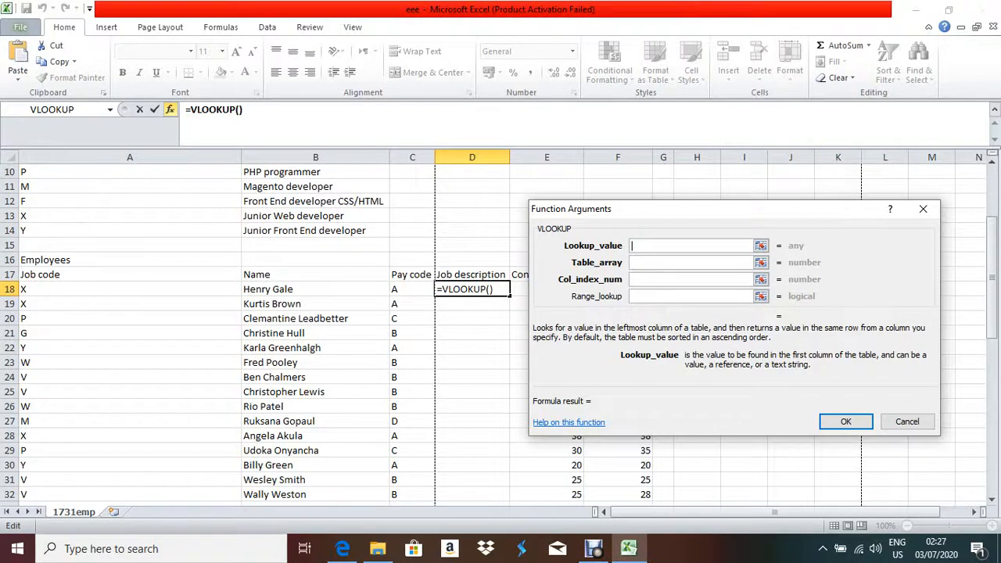
left_click(129, 289)
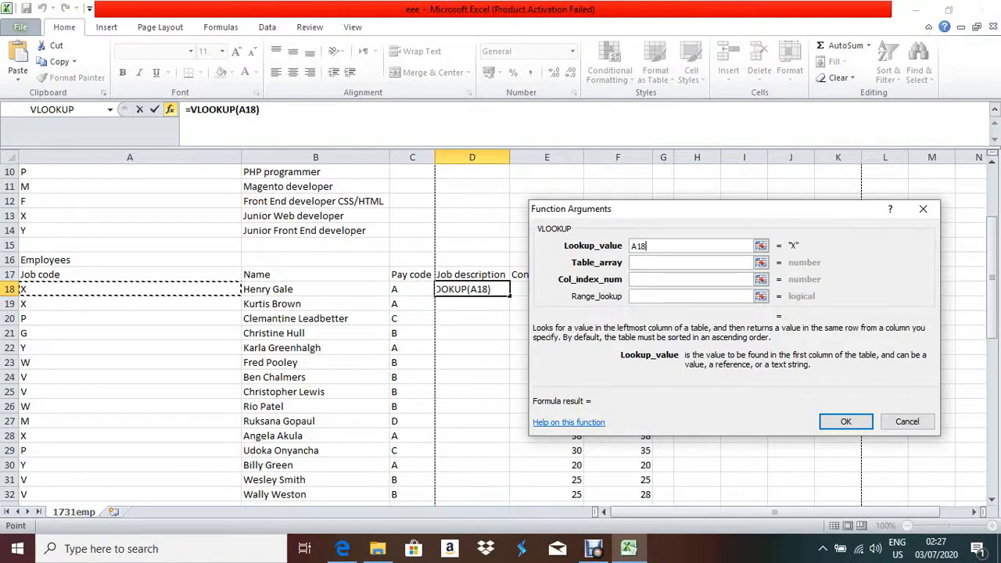
left_click(691, 263)
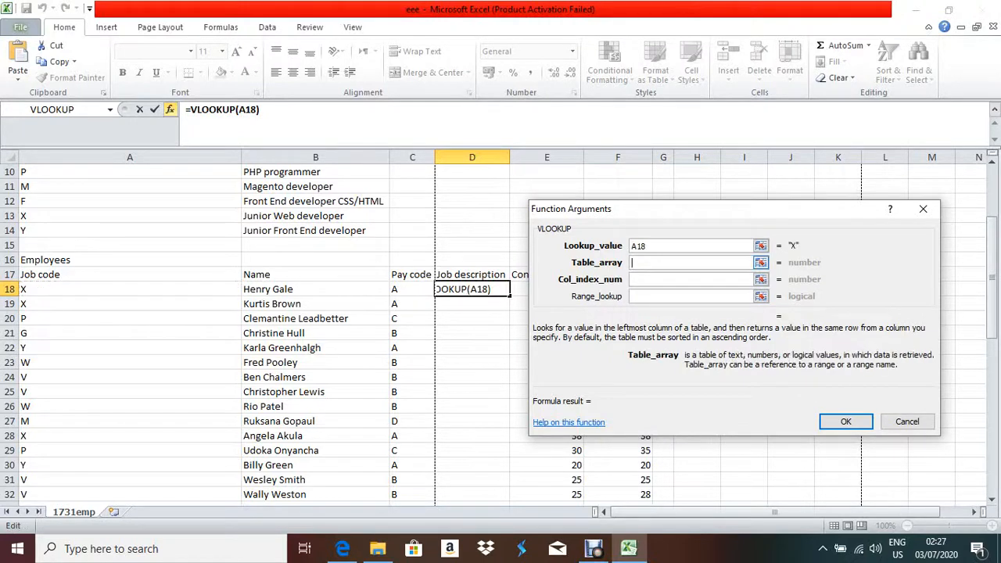
scroll(266, 328, "up", 3)
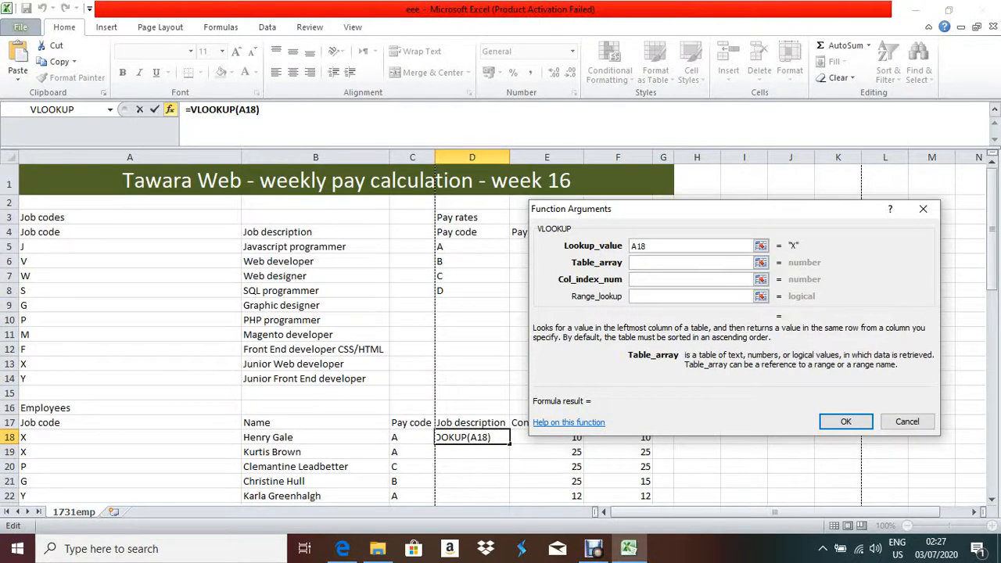
left_click_drag(32, 246, 380, 380)
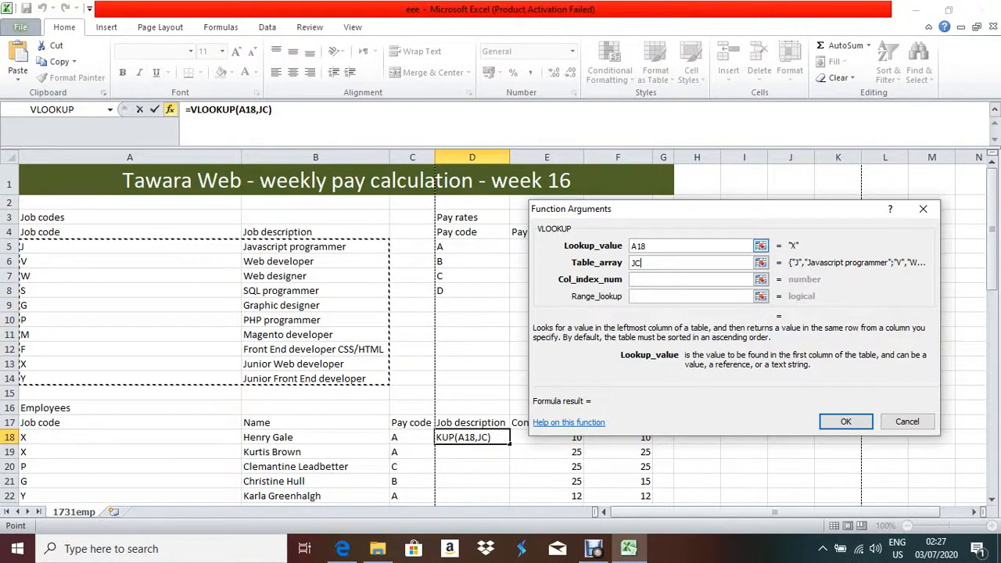
left_click(692, 279)
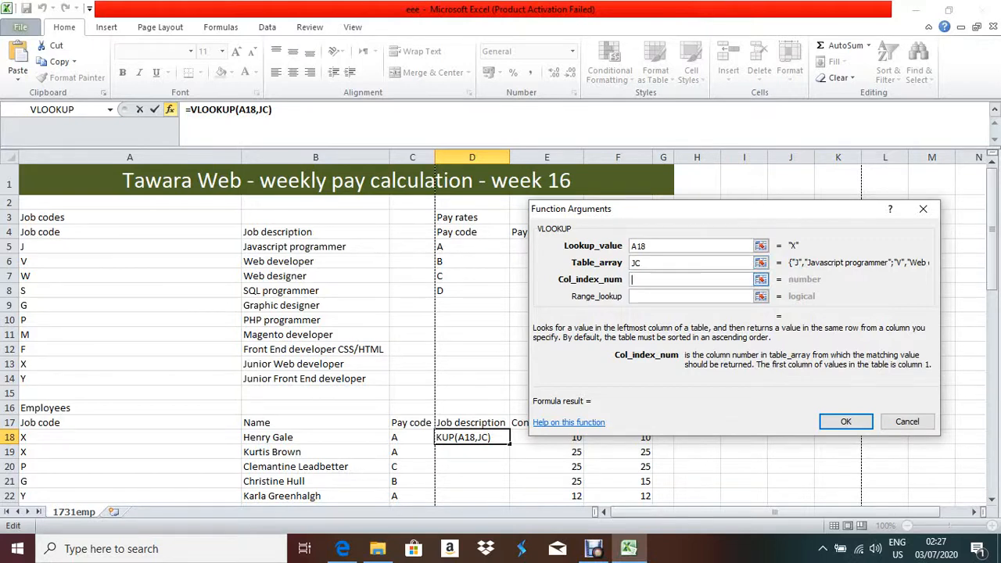
type("2")
key("Tab")
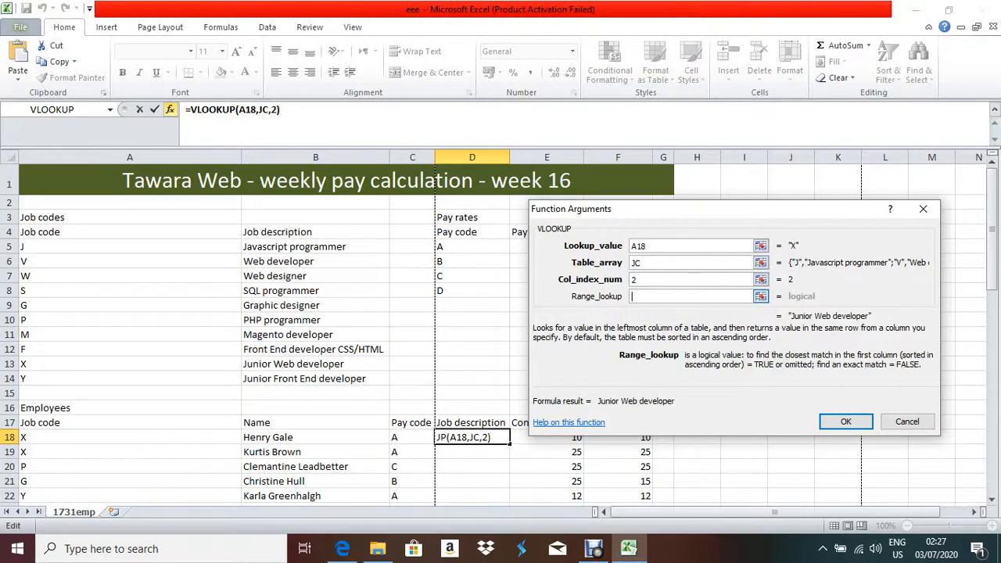
type("0")
key("Return")
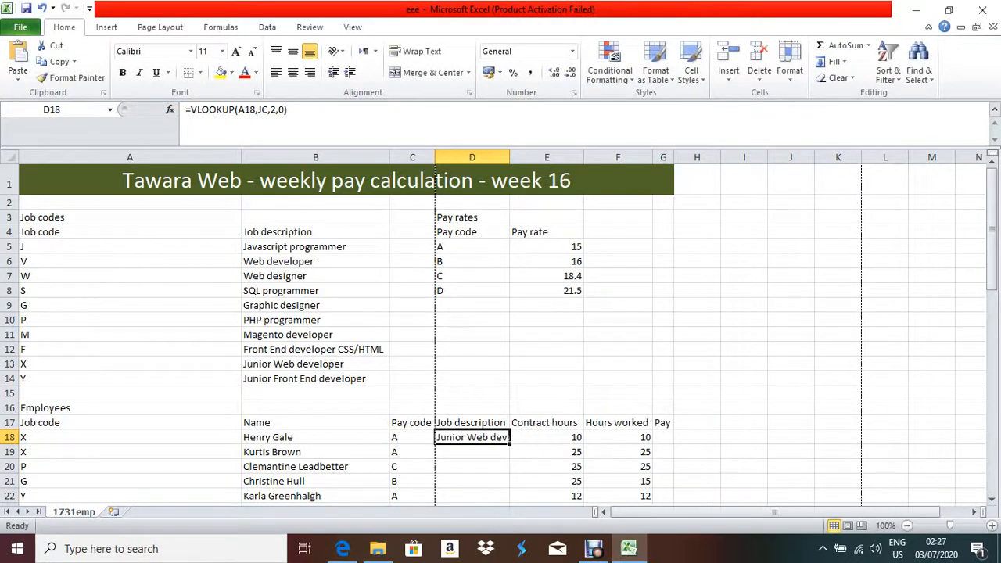
Copy the D18 lookup down the Job description column, then return to the exam paper.
double_click(511, 445)
scroll(510, 444, "down", 8)
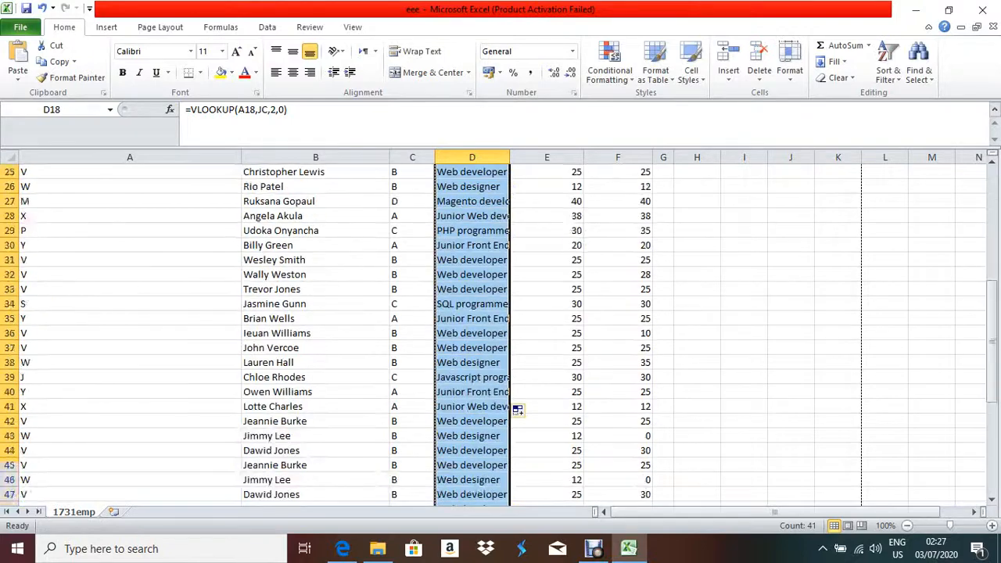
scroll(501, 329, "down", 8)
scroll(501, 328, "up", 16)
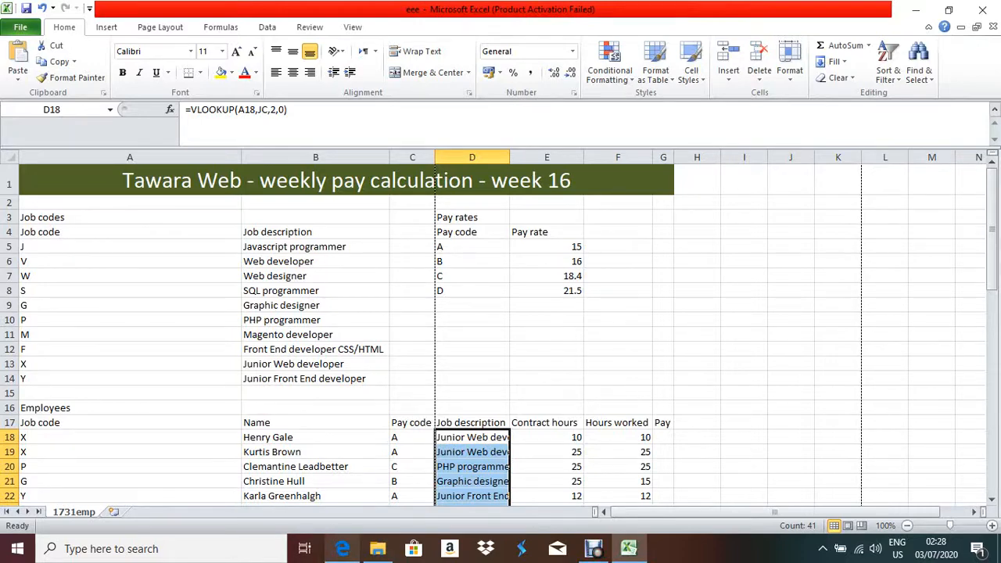
left_click(342, 548)
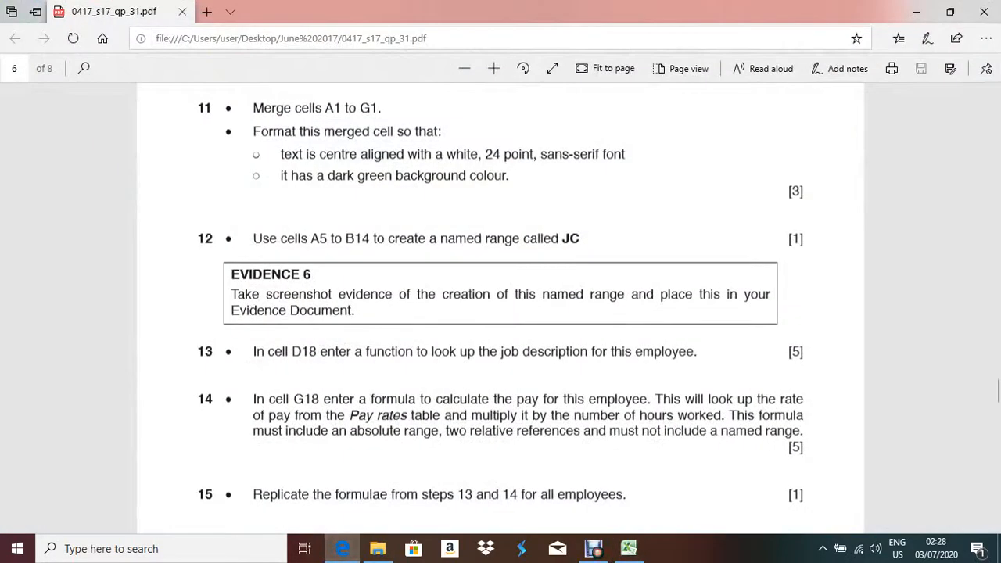
Scroll the exam paper to questions 16–18, then return to Excel at Pay cell G18.
scroll(501, 313, "down", 3)
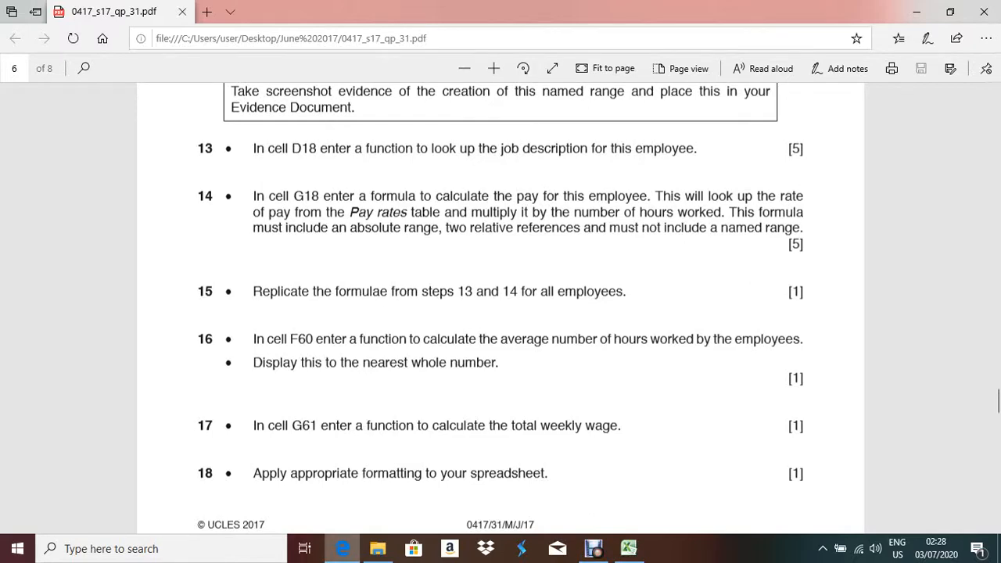
left_click(343, 550)
scroll(501, 335, "down", 3)
scroll(517, 453, "down", 1)
key("Right")
key("Right")
key("Right")
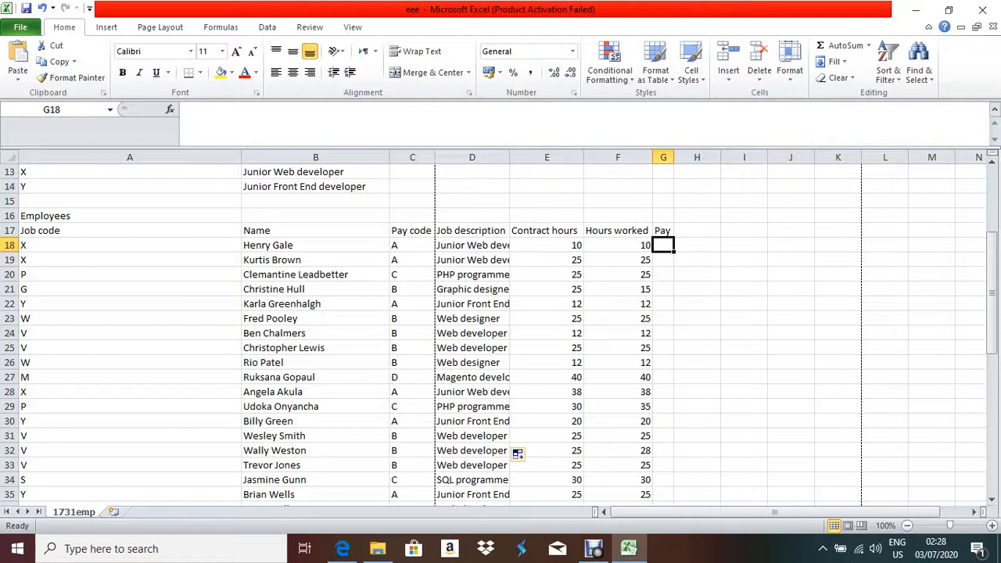
Check the values in E18, F18 and pay code D5, then switch back to the exam paper.
left_click(547, 245)
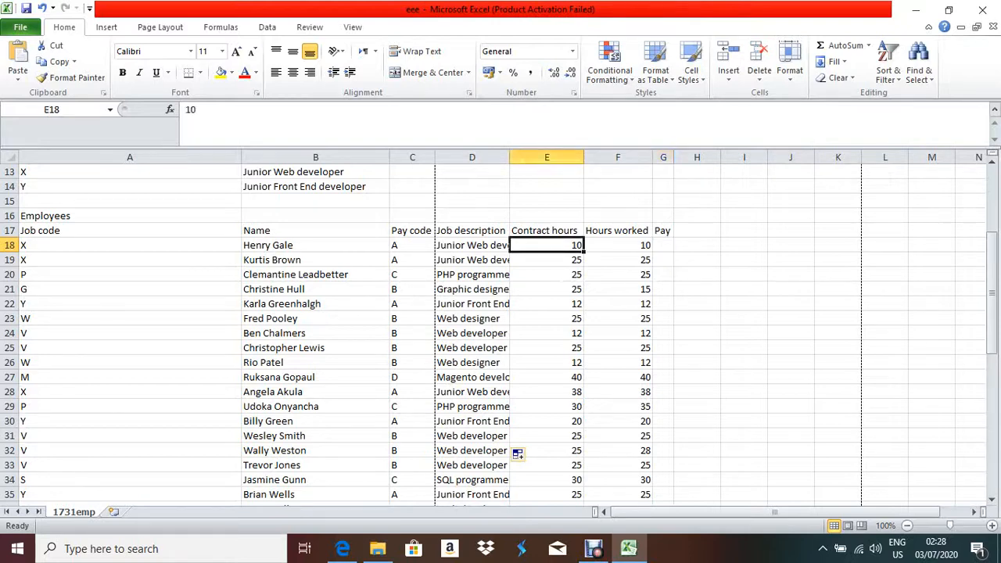
left_click(618, 246)
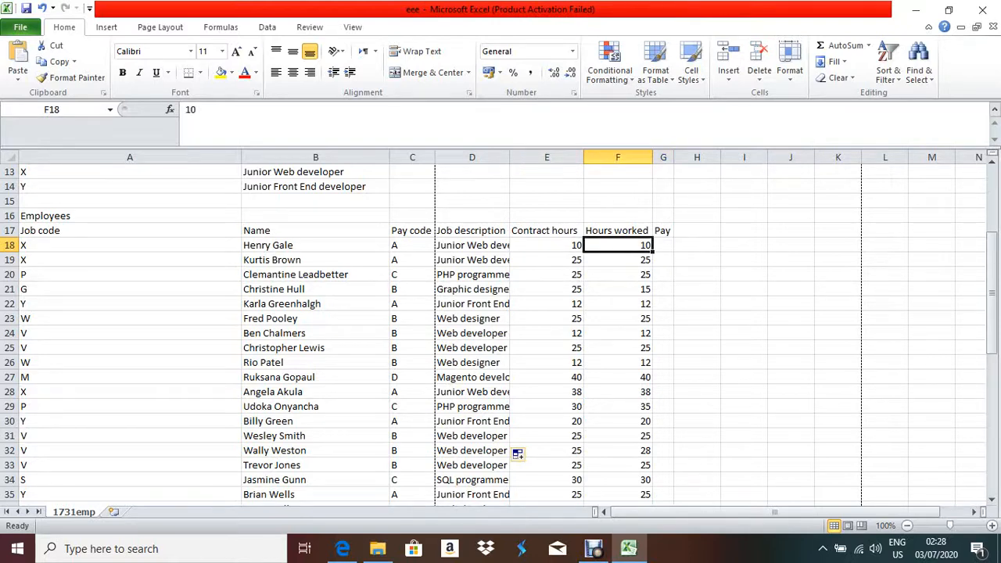
left_click(664, 245)
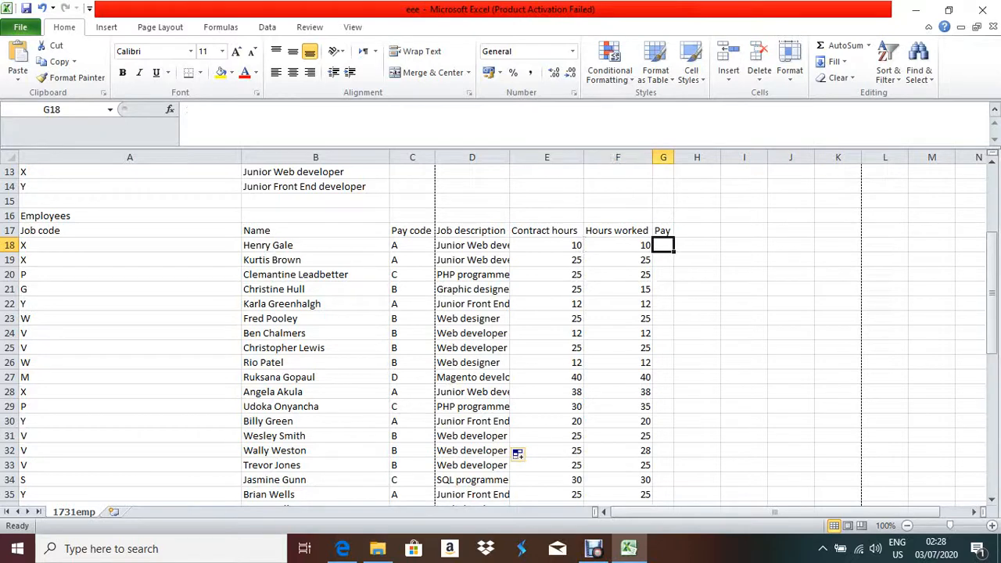
scroll(517, 454, "up", 3)
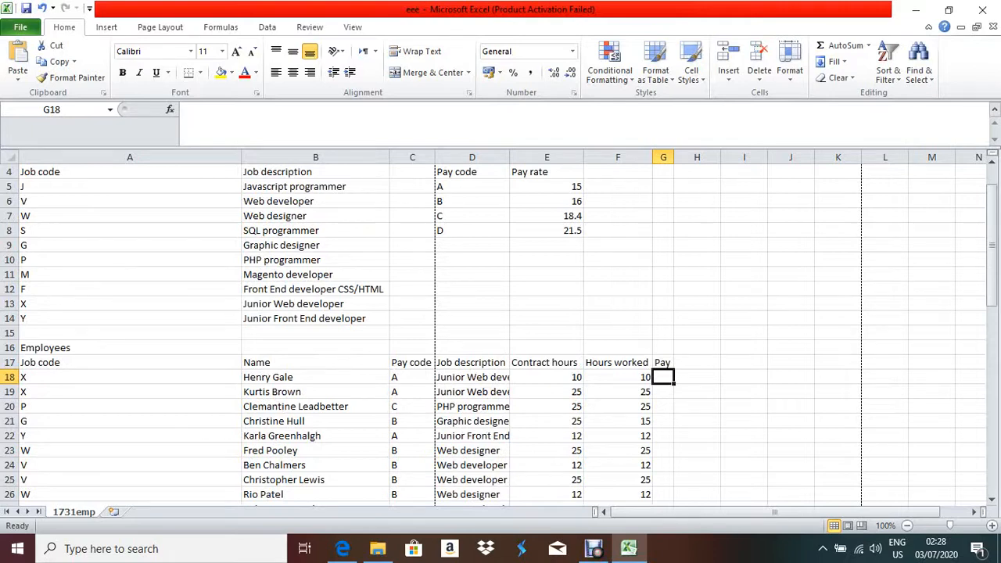
left_click(472, 187)
left_click(663, 378)
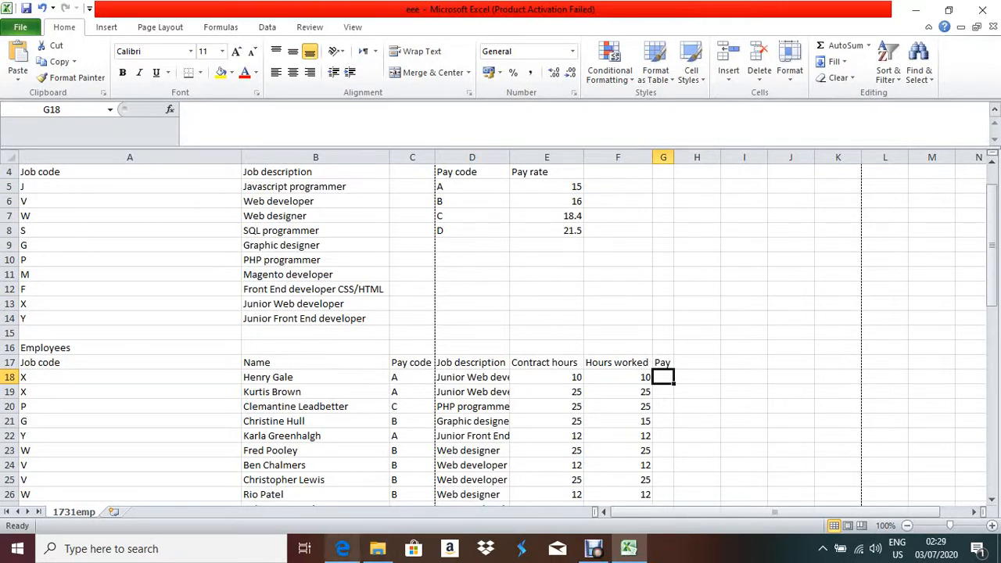
left_click(343, 549)
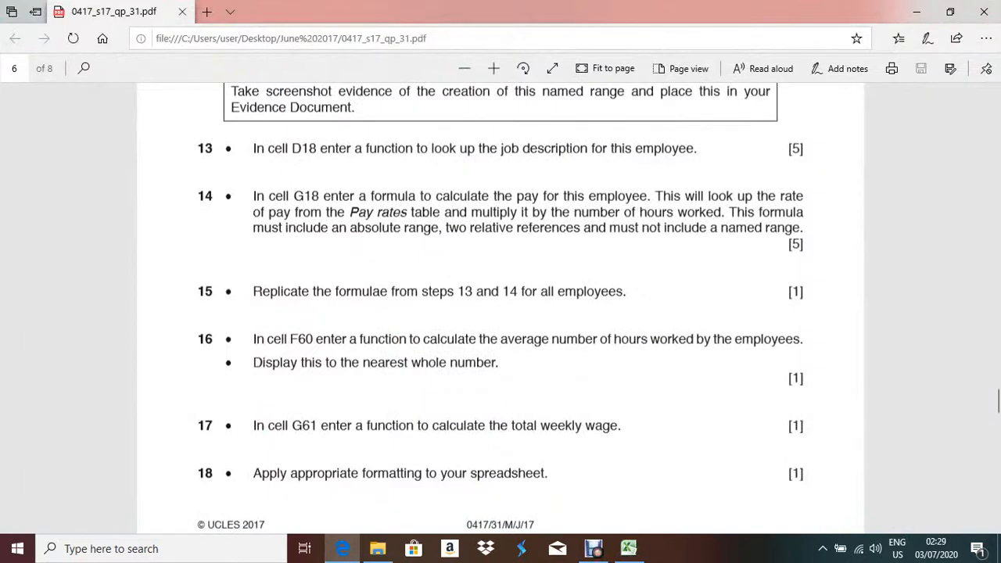
Highlight the first sentence of question 14 on the exam paper, then return to Excel.
left_click_drag(252, 196, 648, 197)
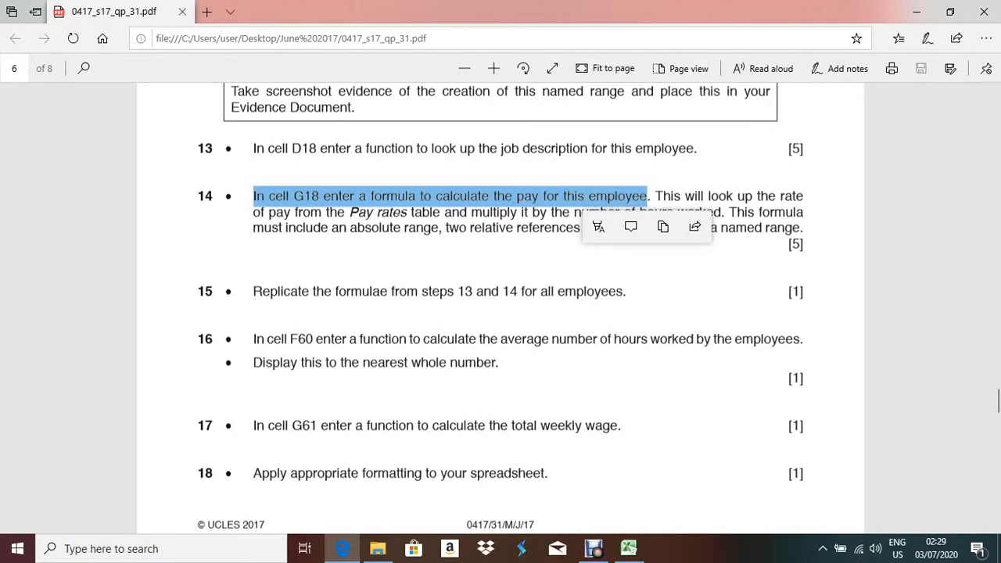
left_click(655, 197)
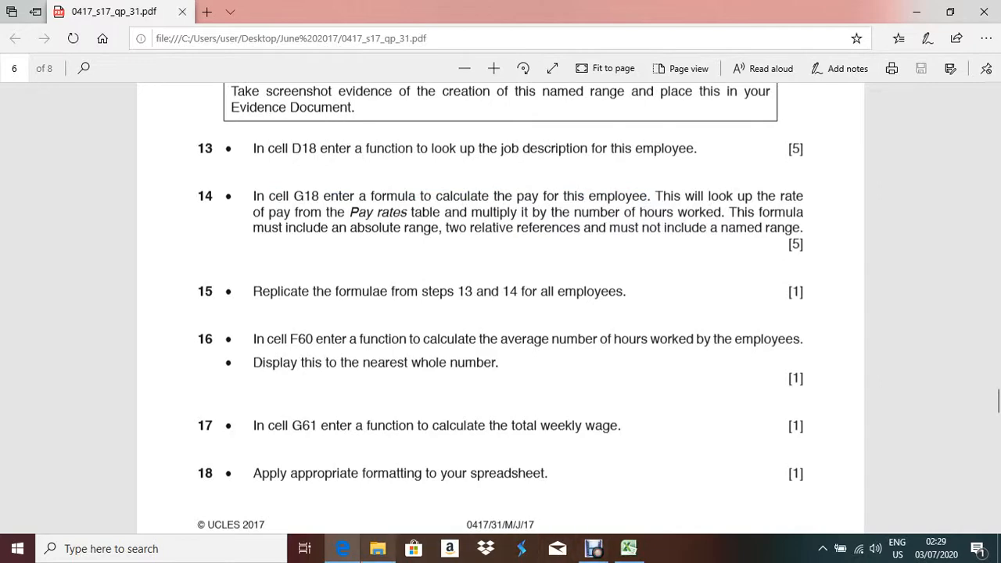
left_click(629, 548)
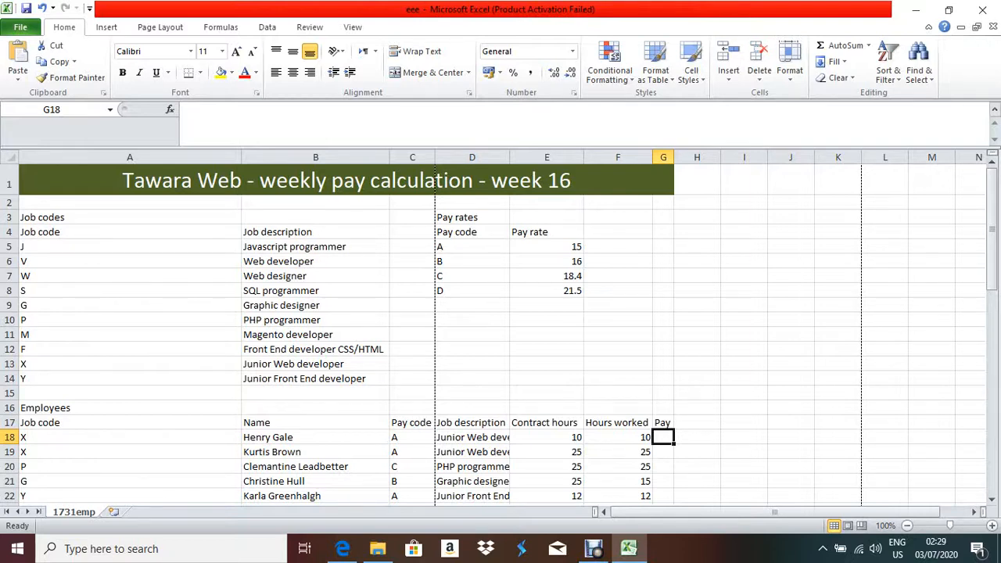
Review the Pay rates table D5:E8 and pay code C18, then begin a formula in G18.
left_click_drag(472, 247, 555, 290)
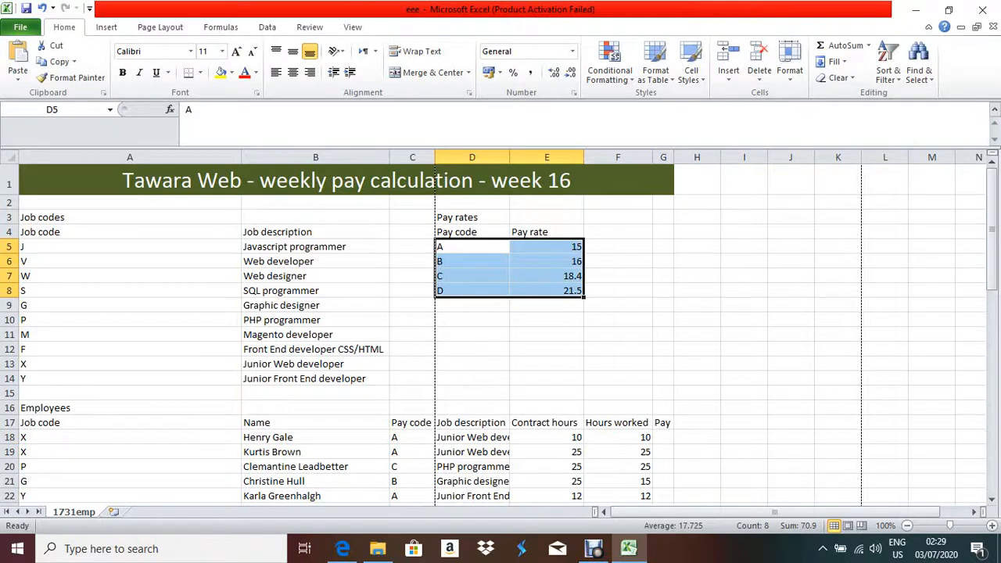
scroll(517, 453, "down", 2)
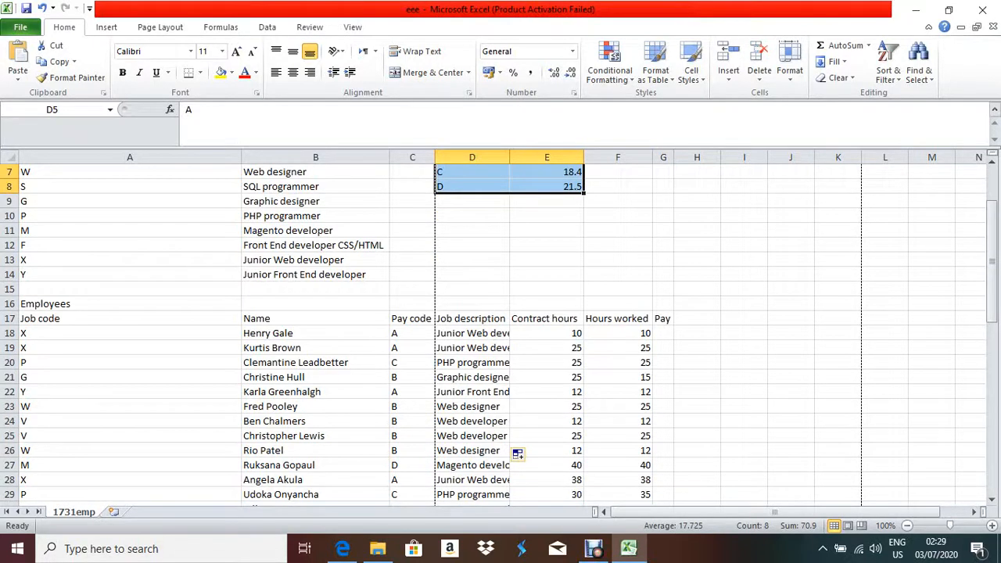
left_click(413, 333)
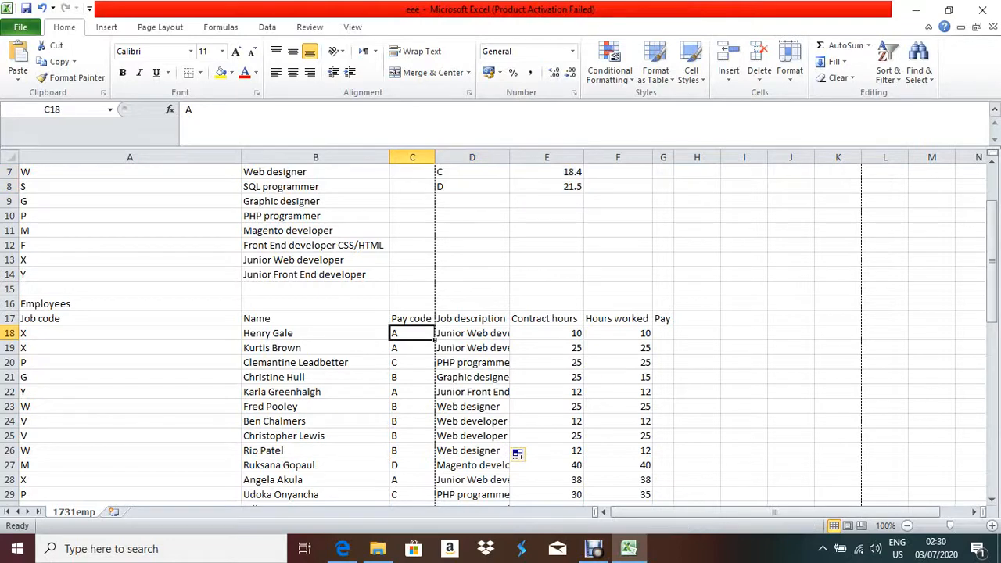
scroll(412, 333, "up", 2)
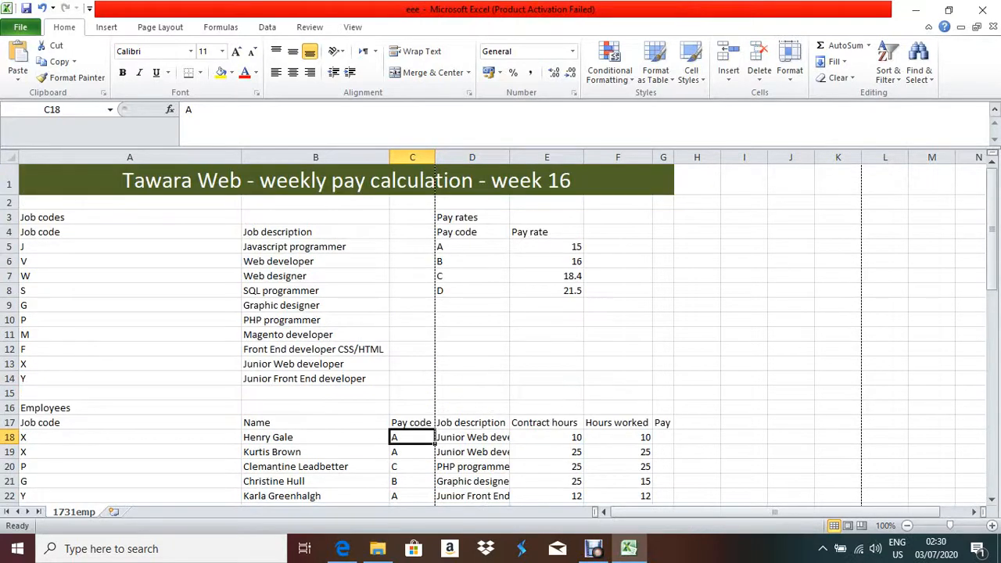
left_click(664, 437)
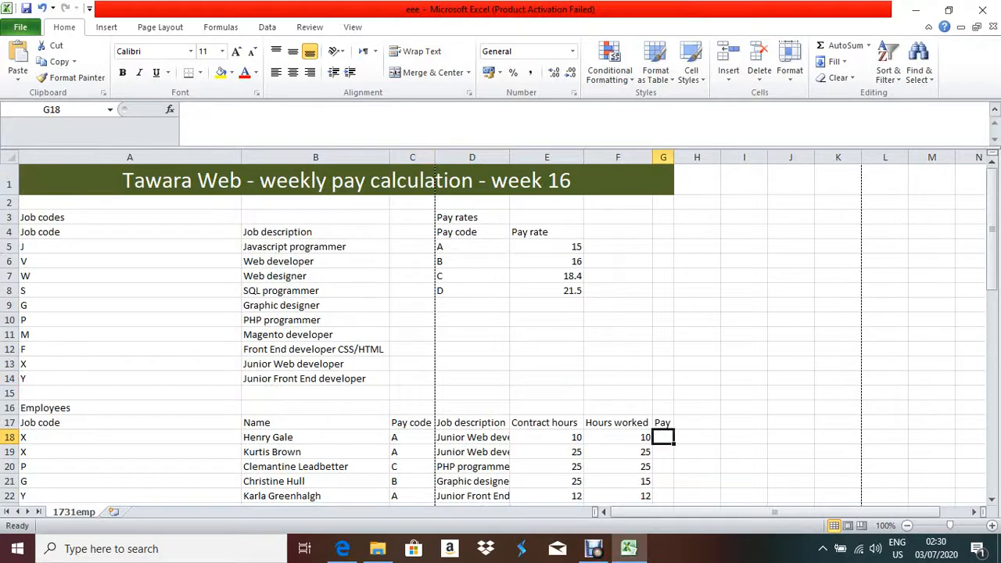
type("=")
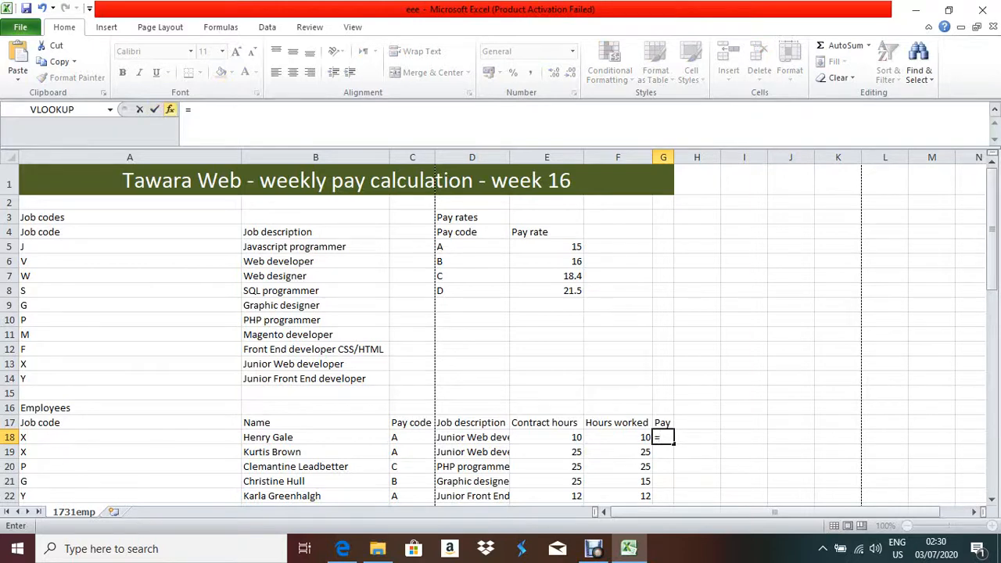
Insert a VLOOKUP in G18 with lookup value C18 and table range D5:E8.
key("BackSpace")
left_click(170, 109)
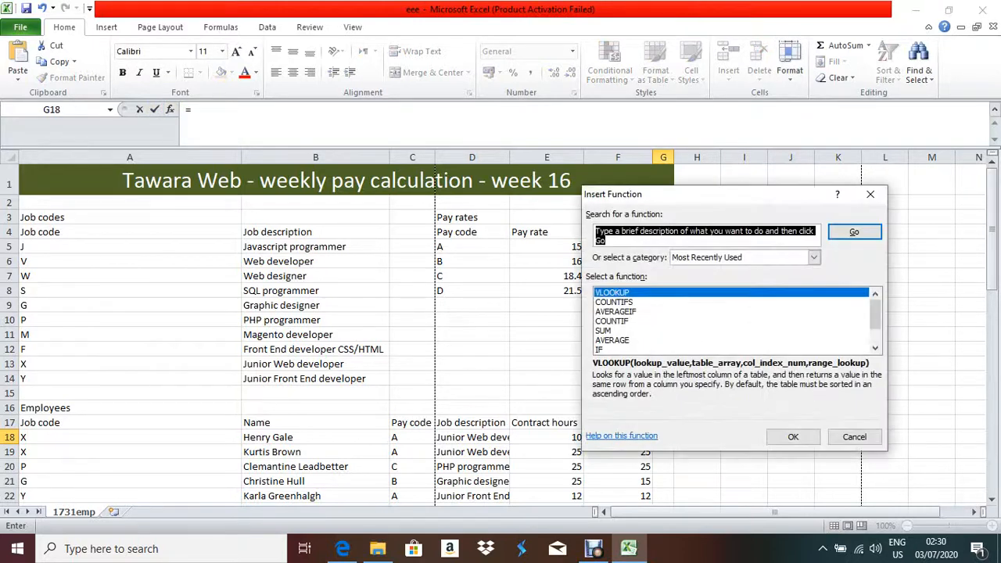
left_click(793, 437)
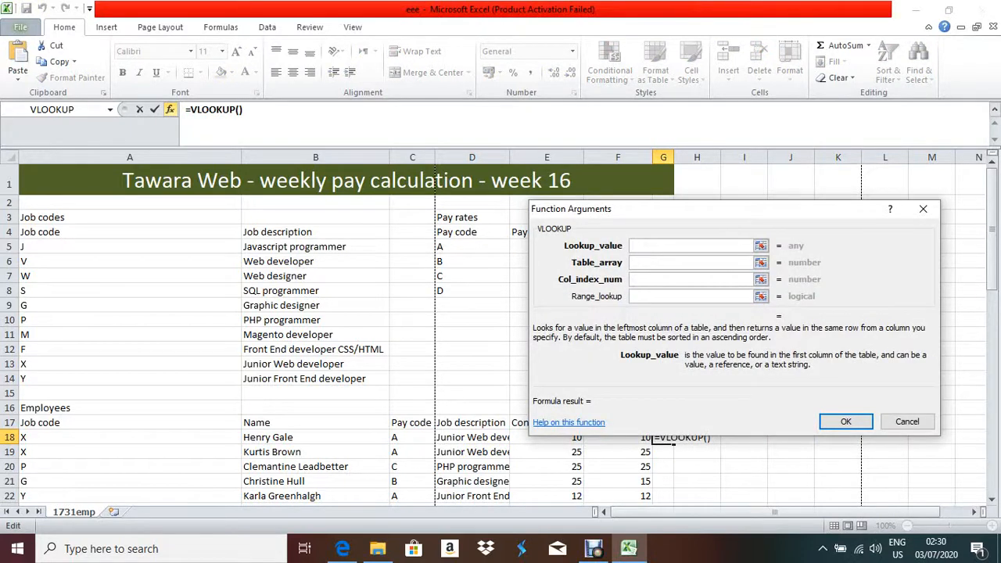
left_click(412, 438)
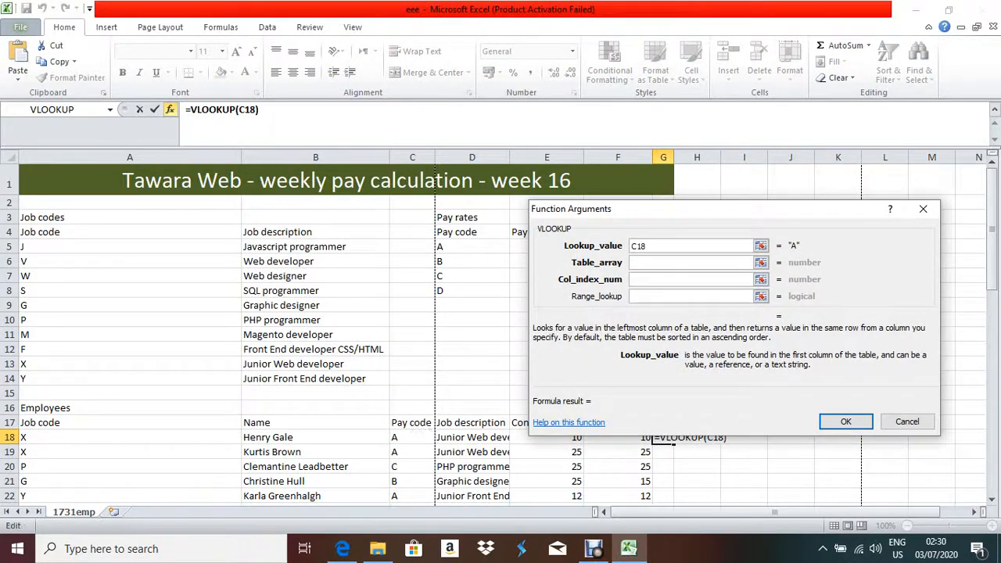
left_click(735, 263)
left_click_drag(660, 211, 749, 205)
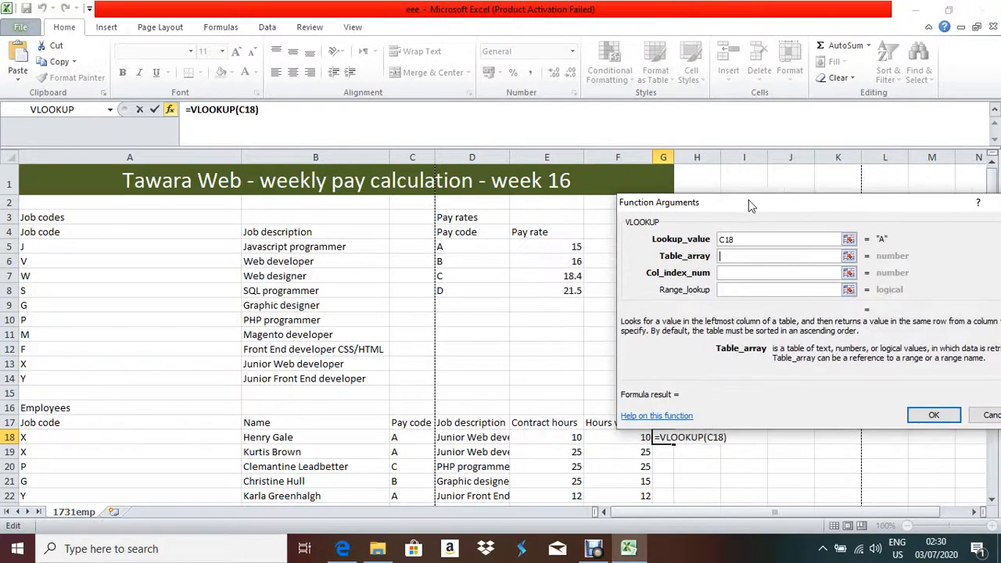
left_click_drag(440, 247, 579, 290)
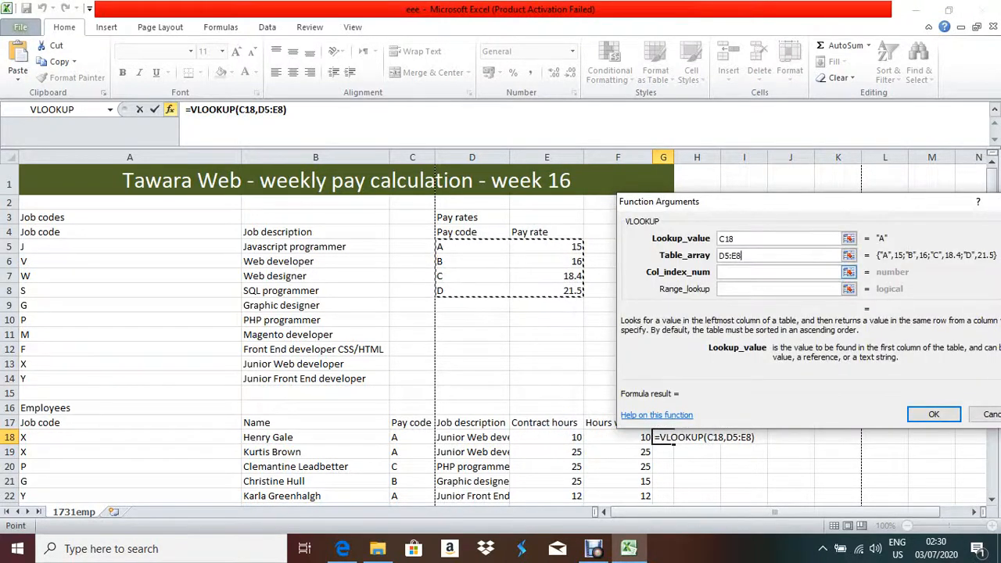
Make the range $D$5:$E$8 absolute, use column 2 and exact match 0, giving 15.
double_click(730, 256)
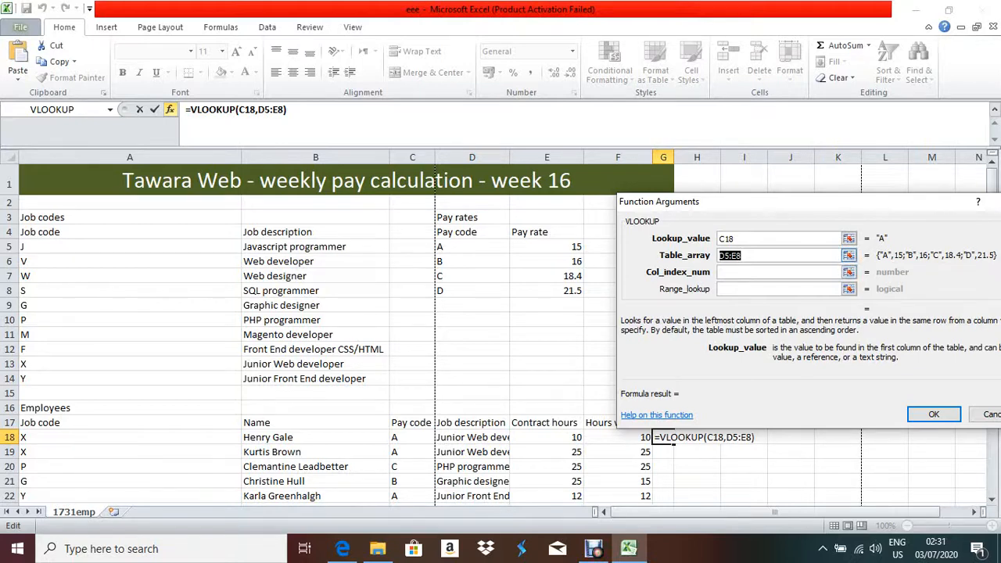
left_click(743, 255)
left_click(849, 273)
left_click(849, 256)
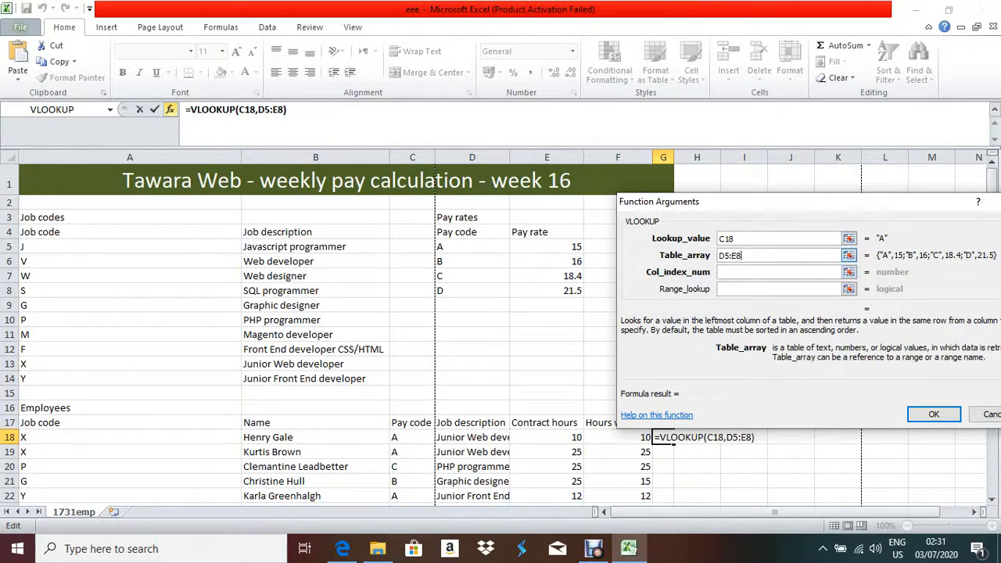
left_click_drag(742, 256, 719, 256)
key("F4")
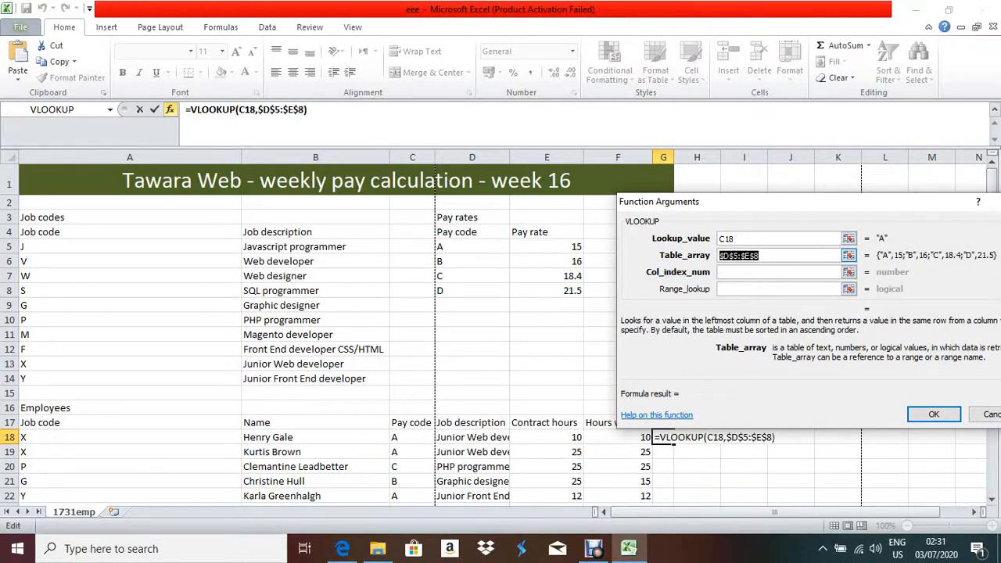
key("Tab")
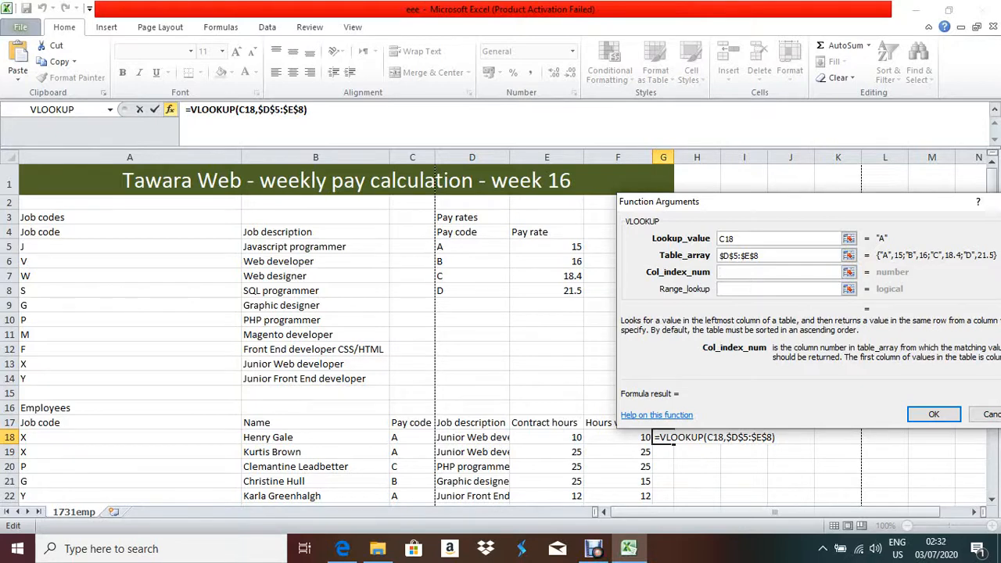
type("2")
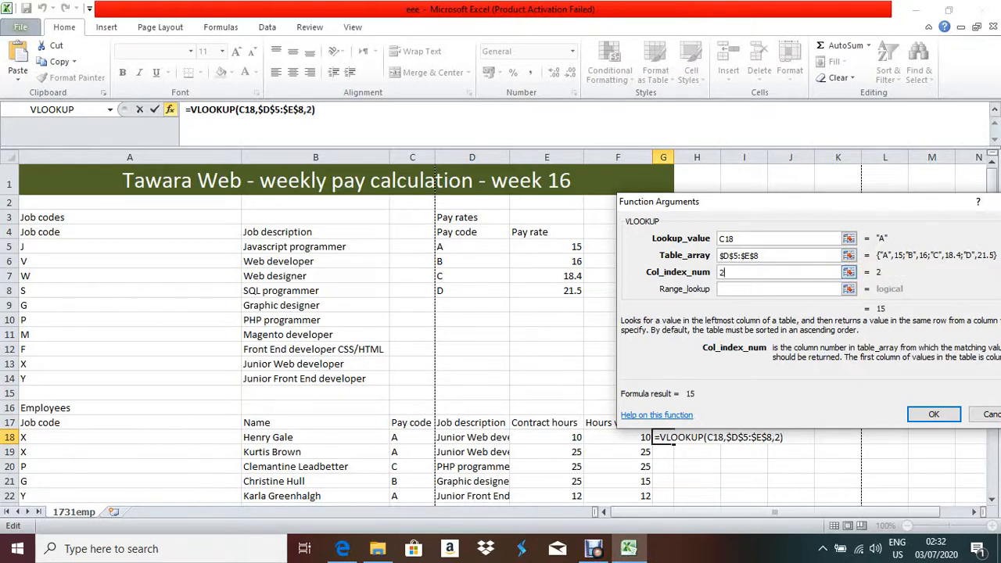
key("Tab")
type("0")
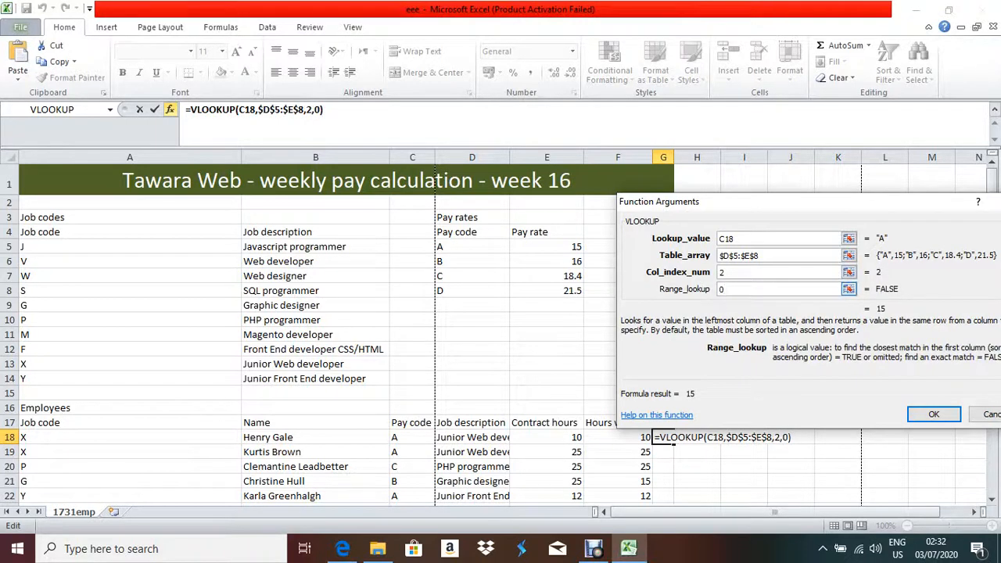
key("Return")
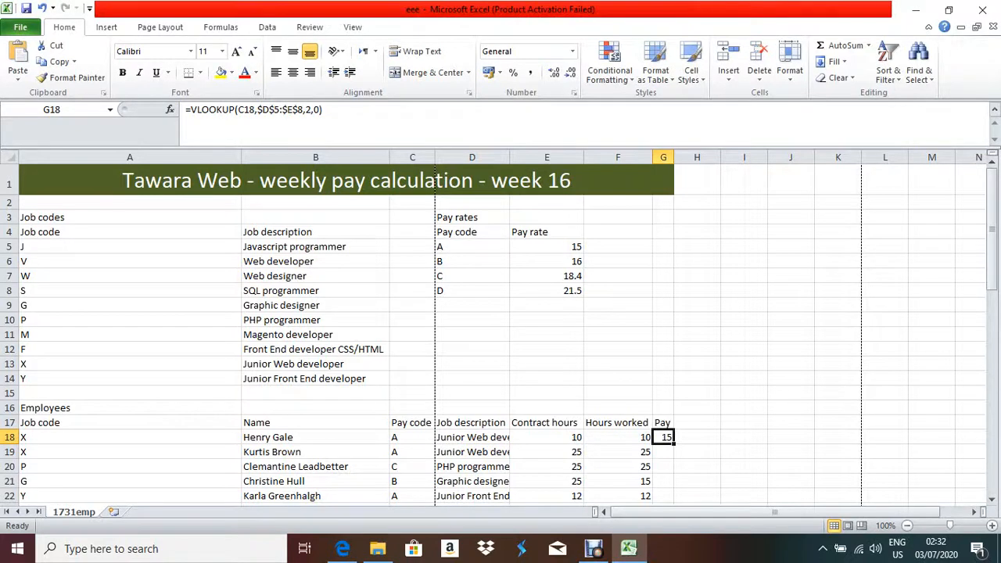
Widen column G and extend G18's formula with *F18, giving 150.
left_click(360, 133)
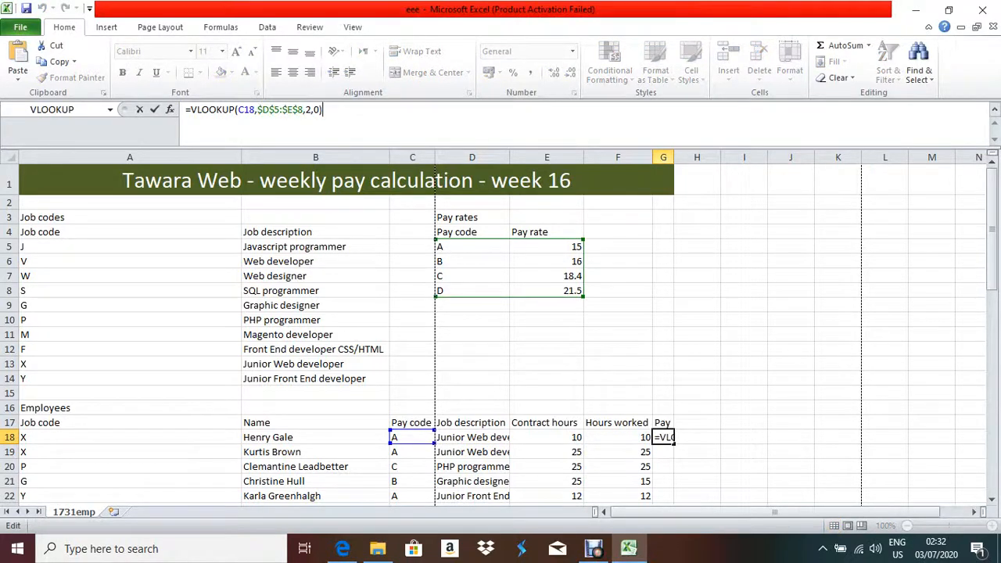
left_click(697, 158)
left_click_drag(674, 157, 749, 157)
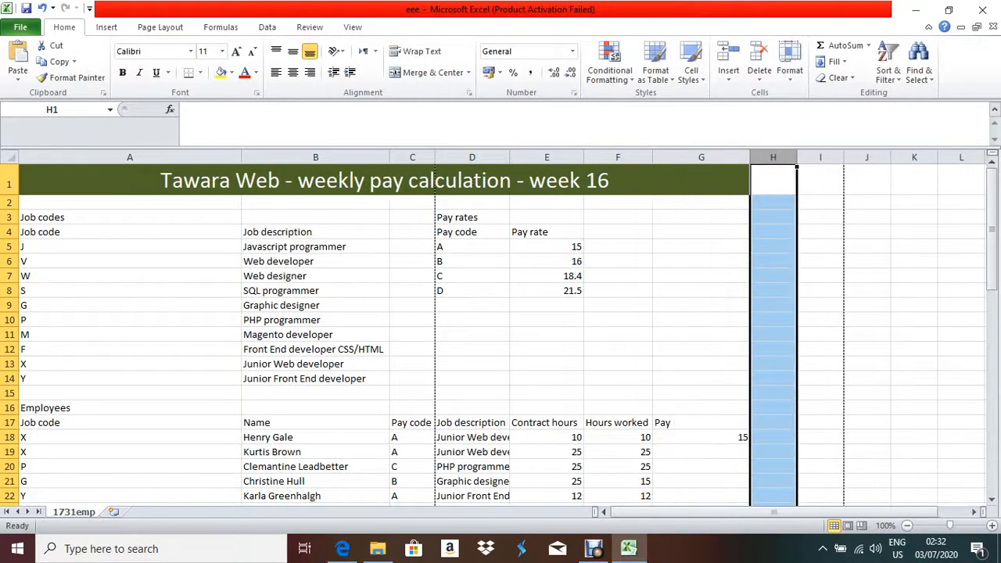
left_click(701, 438)
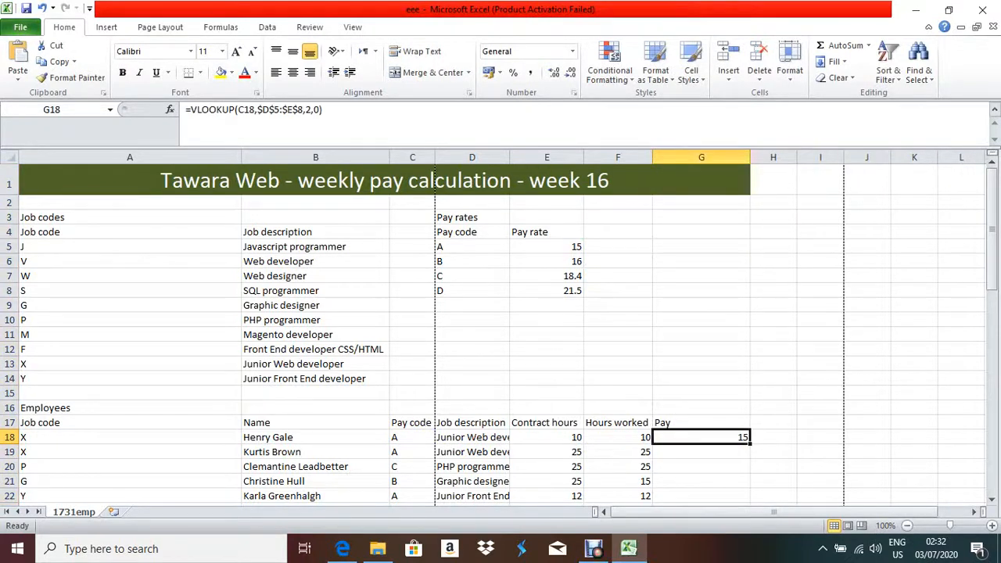
key("F2")
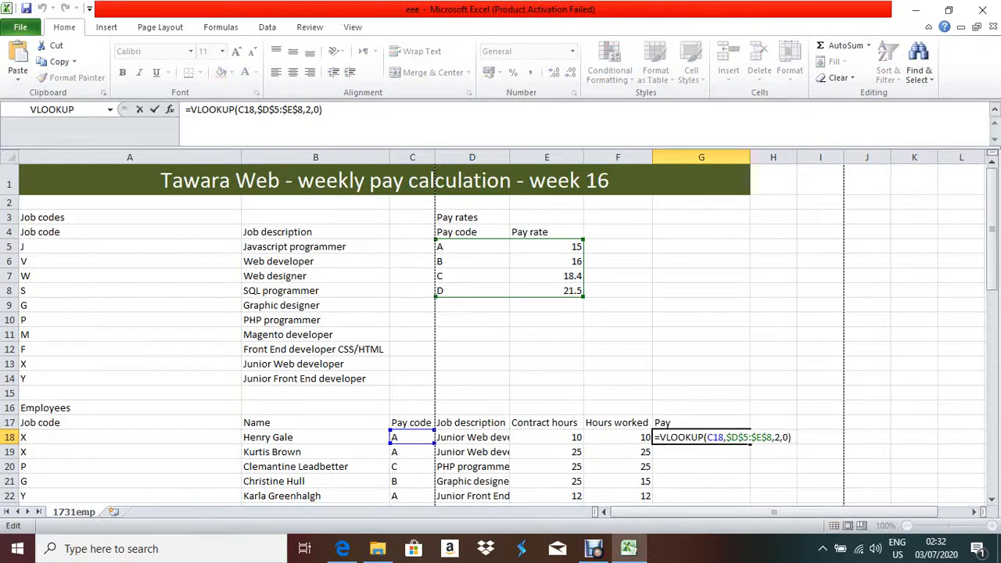
type("*f18")
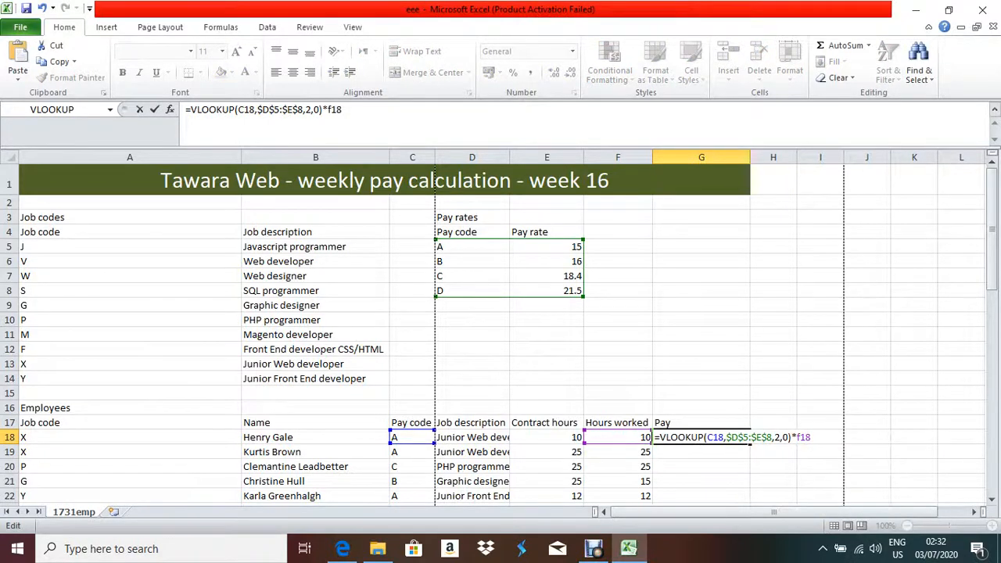
key("Return")
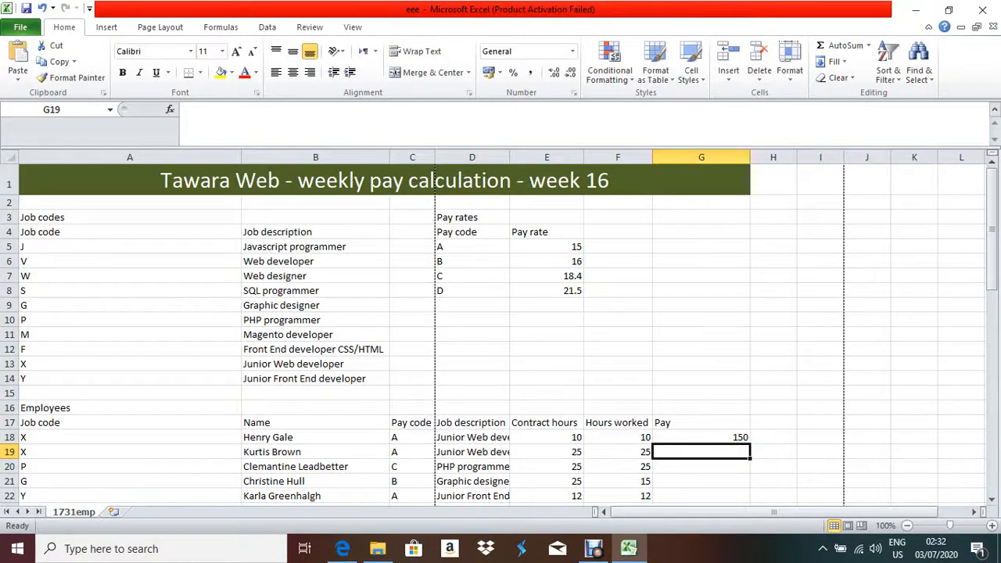
Fill G18's pay formula down to G58, then switch to the exam paper.
left_click(702, 437)
mouse_move(749, 443)
left_mouse_down()
mouse_move(760, 496)
mouse_move(757, 454)
left_mouse_up()
scroll(757, 454, "down", 7)
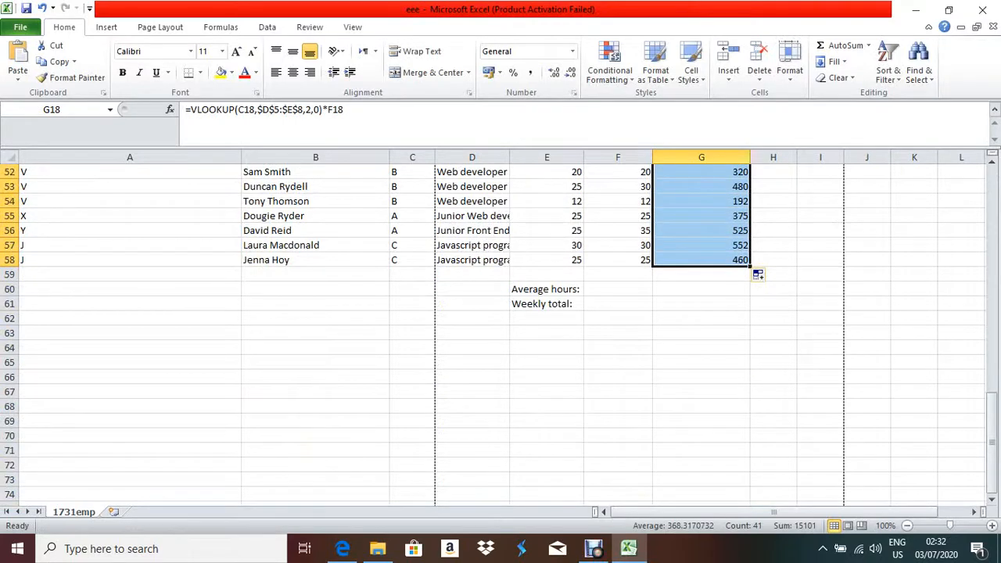
left_click(342, 549)
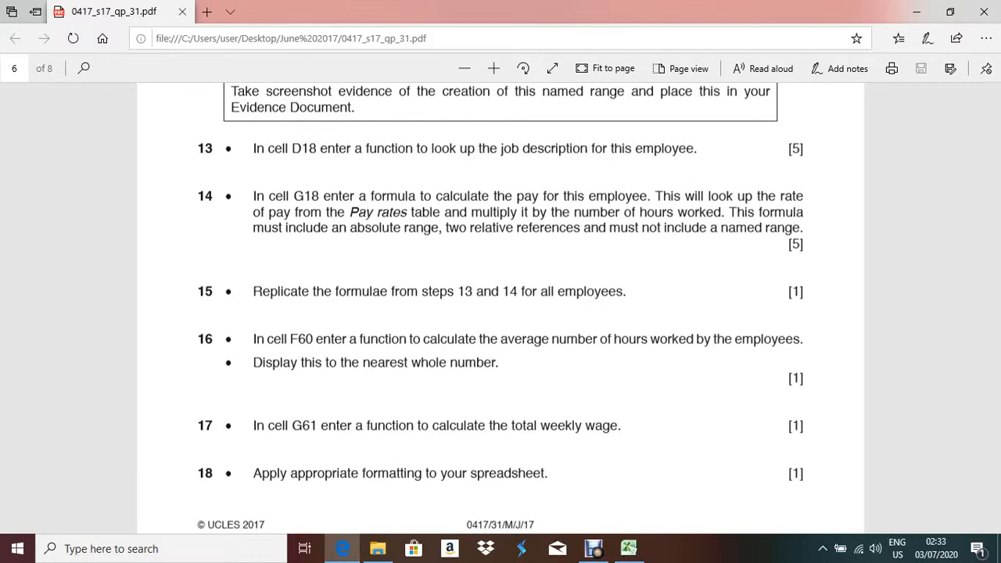
key("alt+Tab")
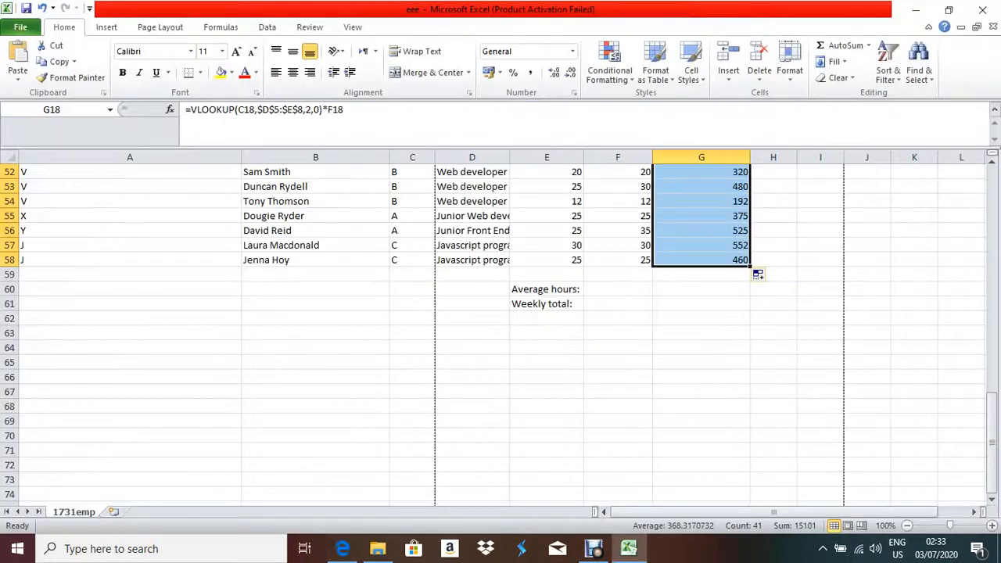
Select F60 and start an =AVERAGE( formula, correcting the misspelled function name.
left_click(702, 289)
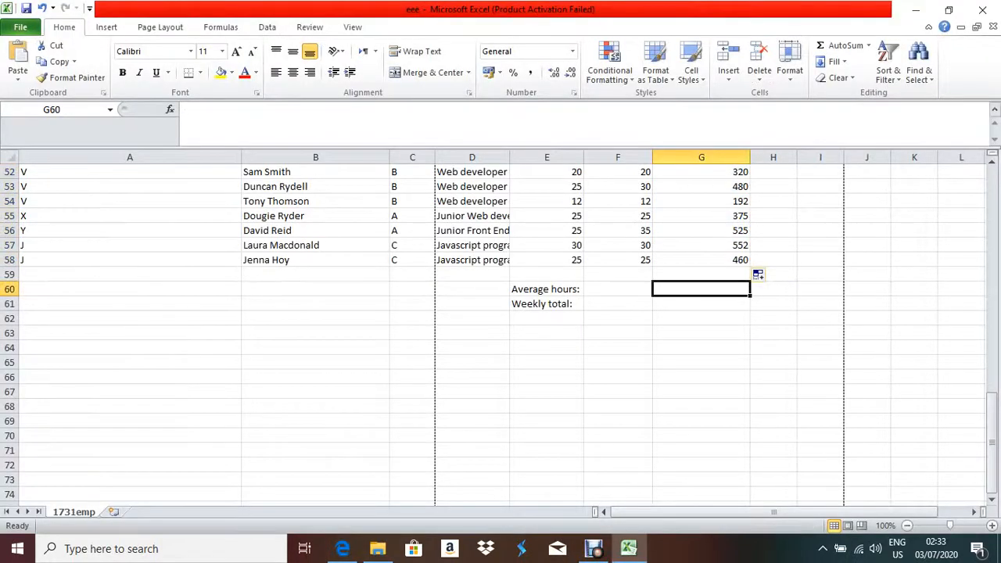
scroll(702, 289, "up", 1)
scroll(501, 328, "up", 13)
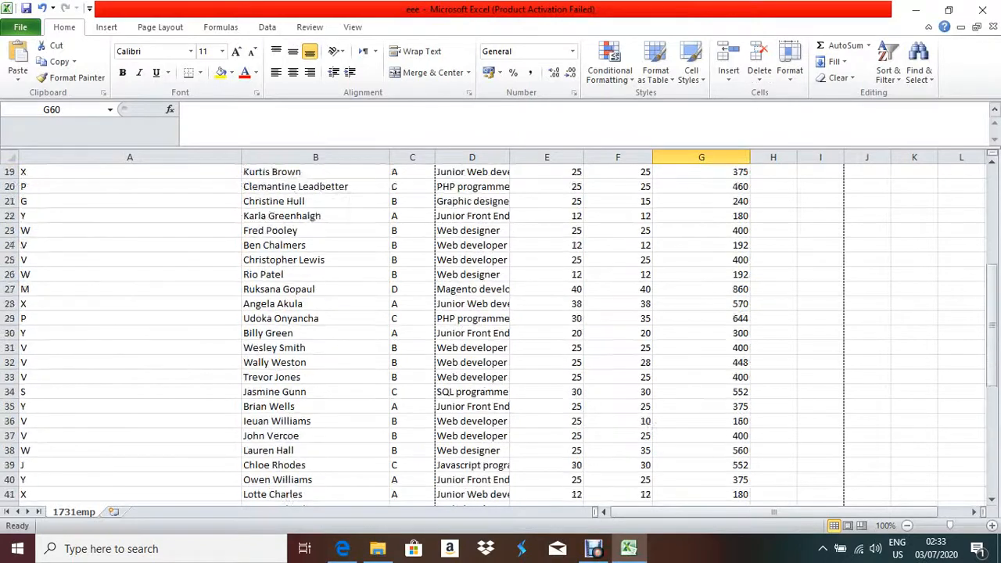
scroll(501, 328, "down", 10)
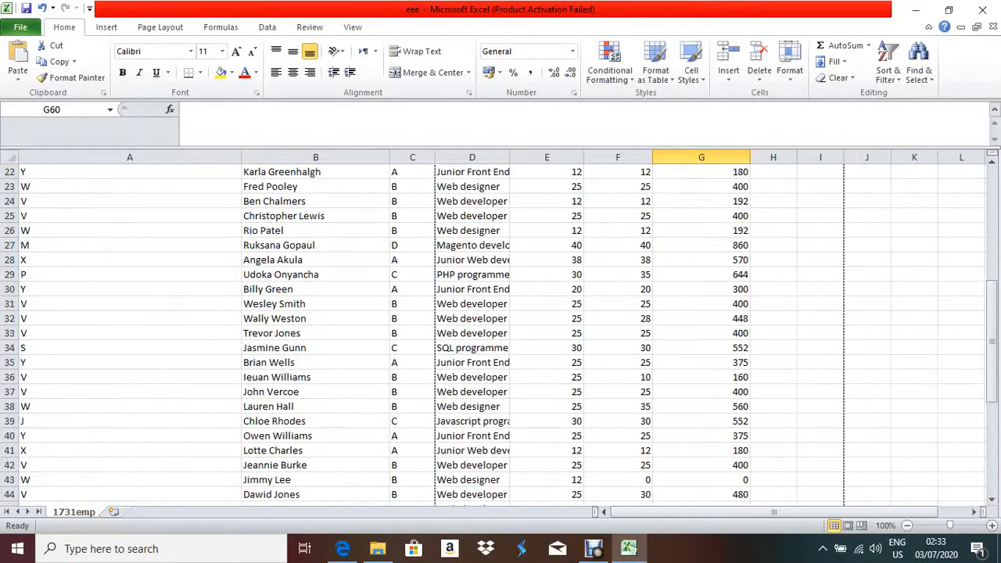
left_click(618, 466)
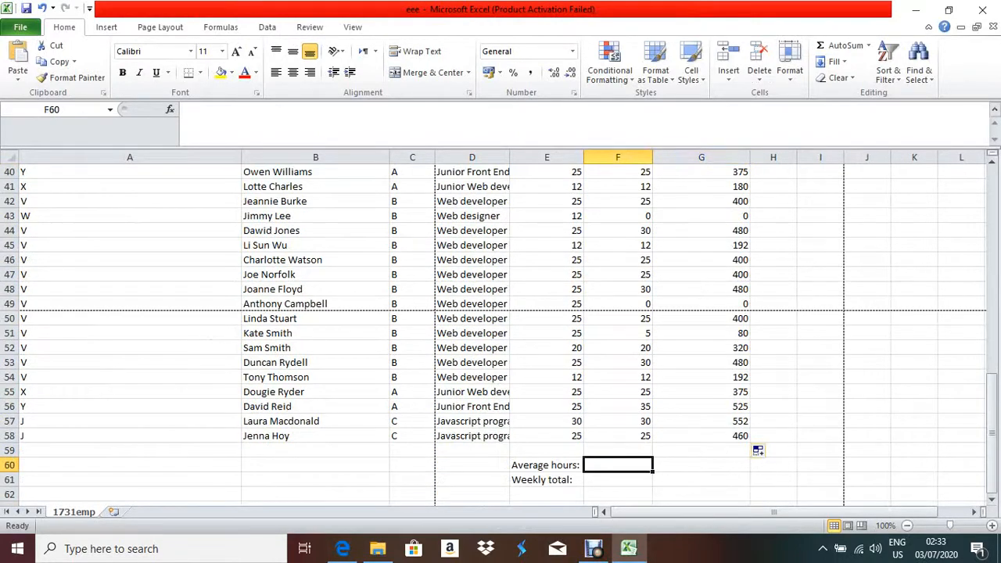
scroll(618, 466, "up", 11)
scroll(758, 406, "down", 12)
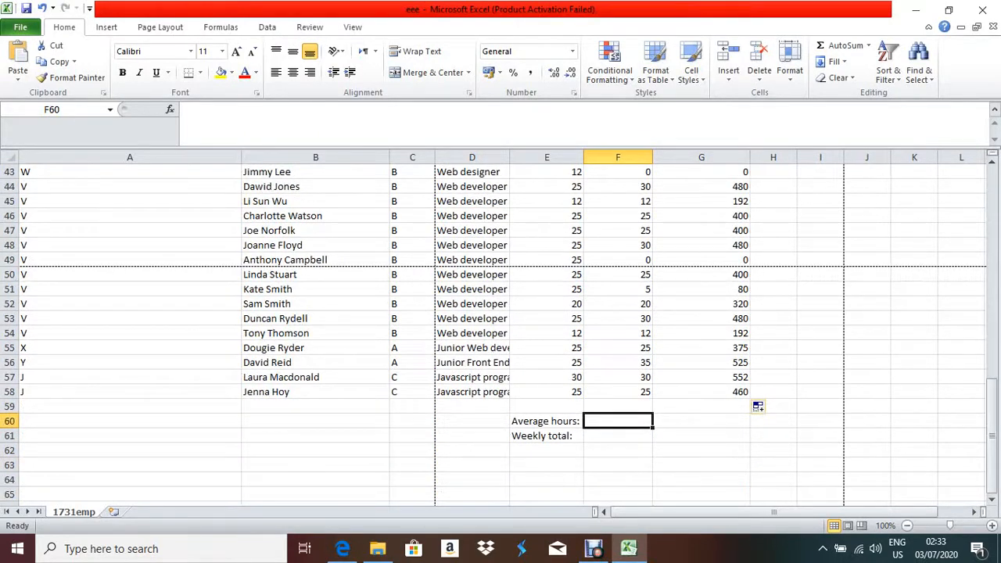
type("=ac")
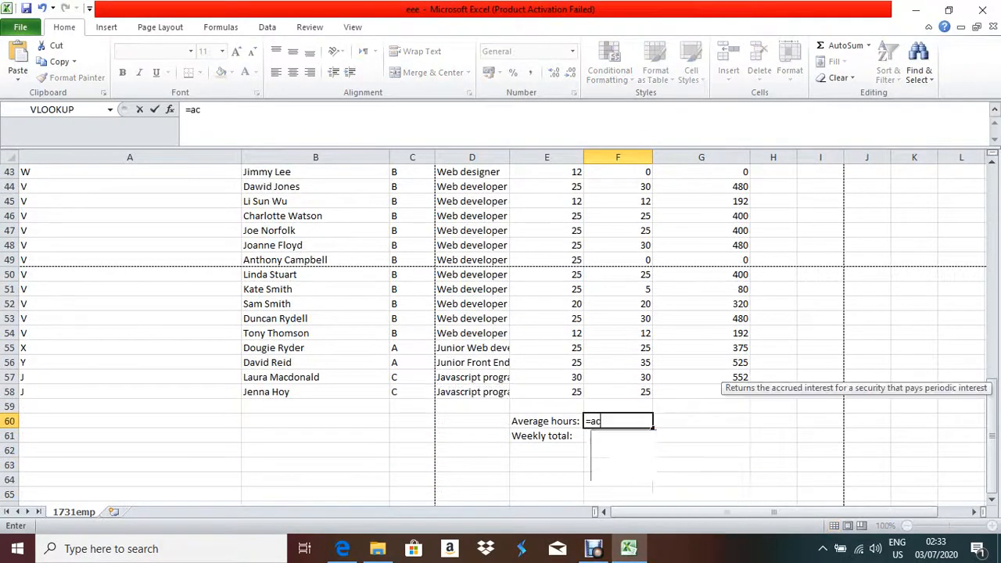
type("erage")
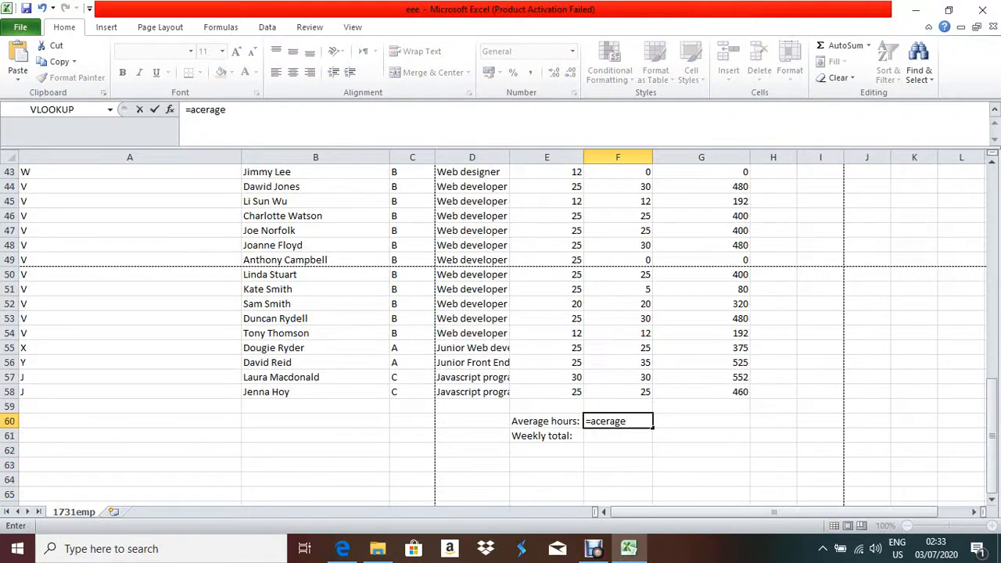
type("(")
left_click(604, 421)
key("BackSpace")
key("BackSpace")
type("ver")
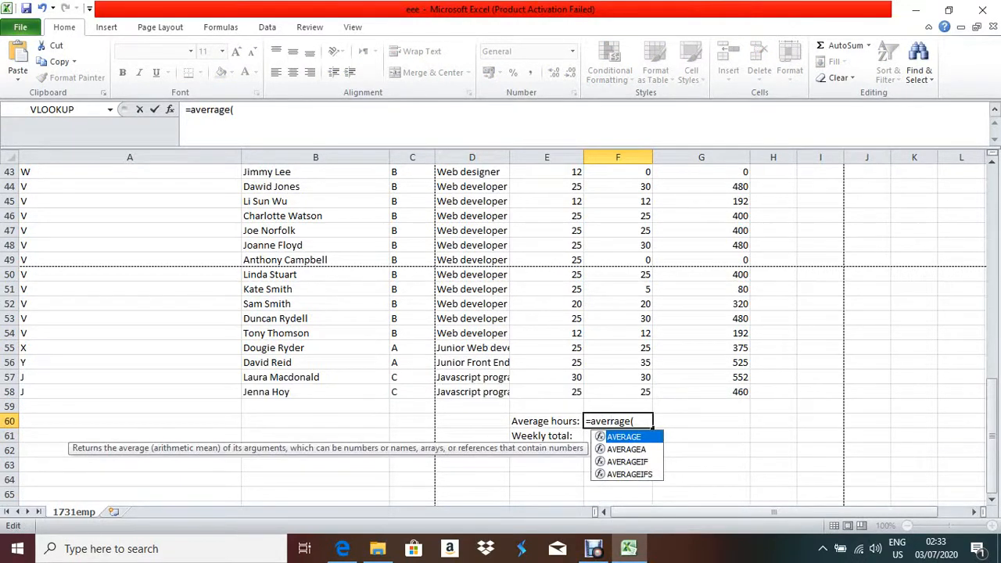
type("age")
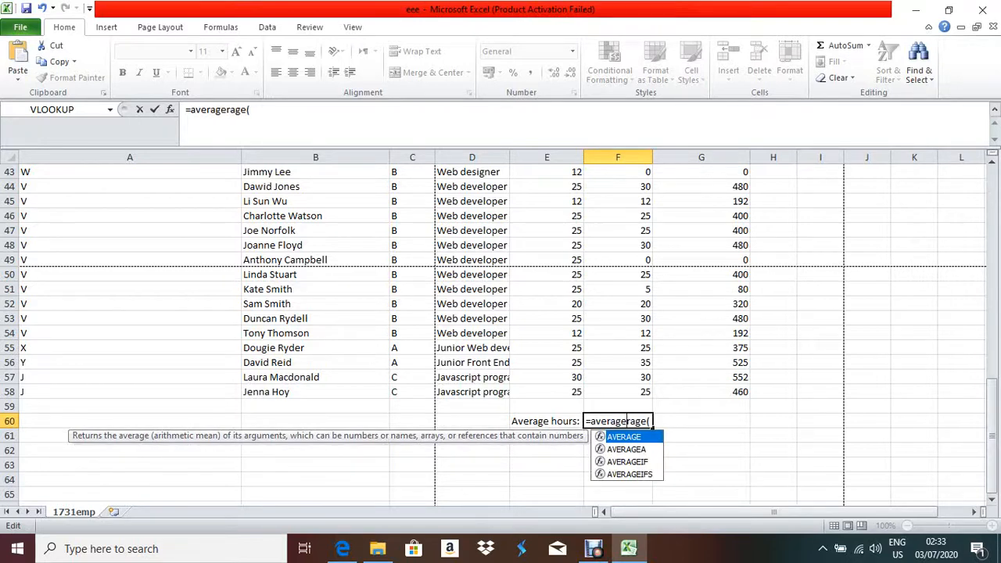
left_click_drag(647, 422, 590, 421)
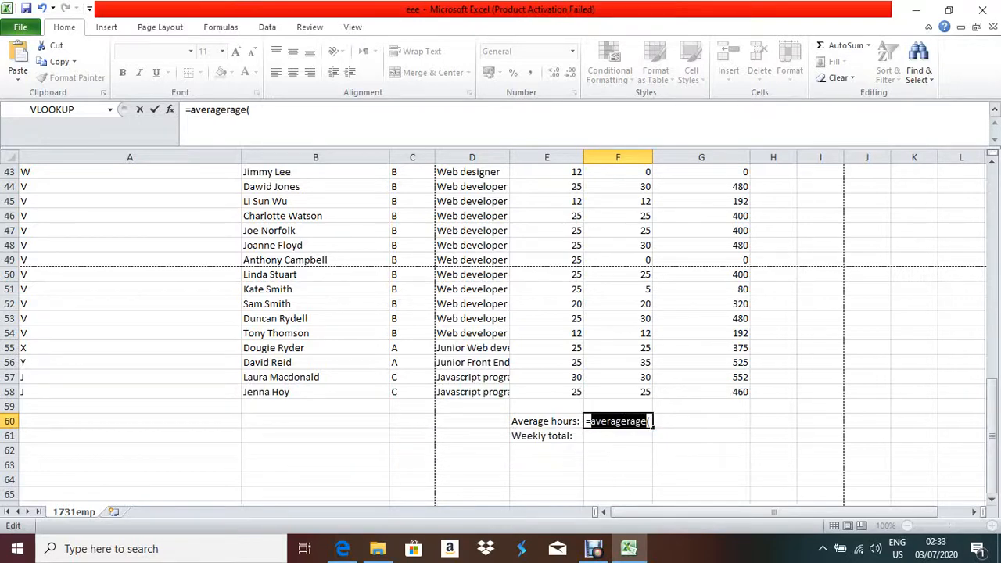
type("aver")
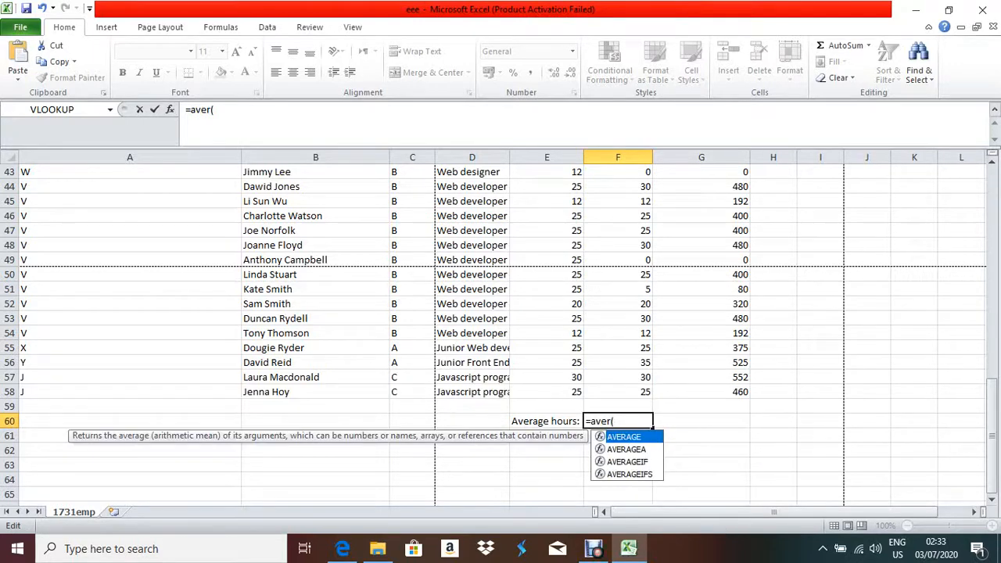
type("age")
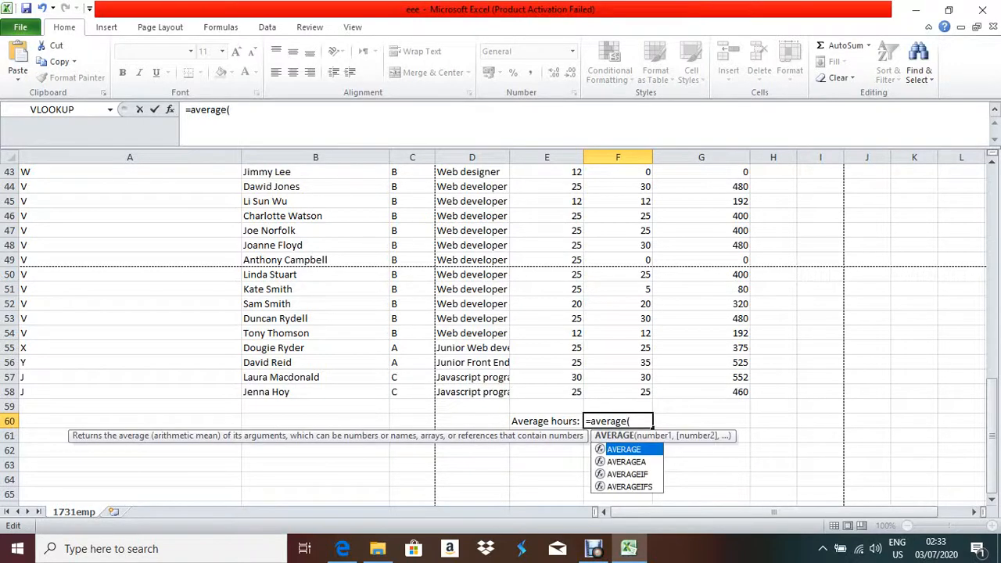
Complete the formula as =AVERAGE(F18:F58), showing 22.3902439 for Average hours.
scroll(501, 329, "up", 10)
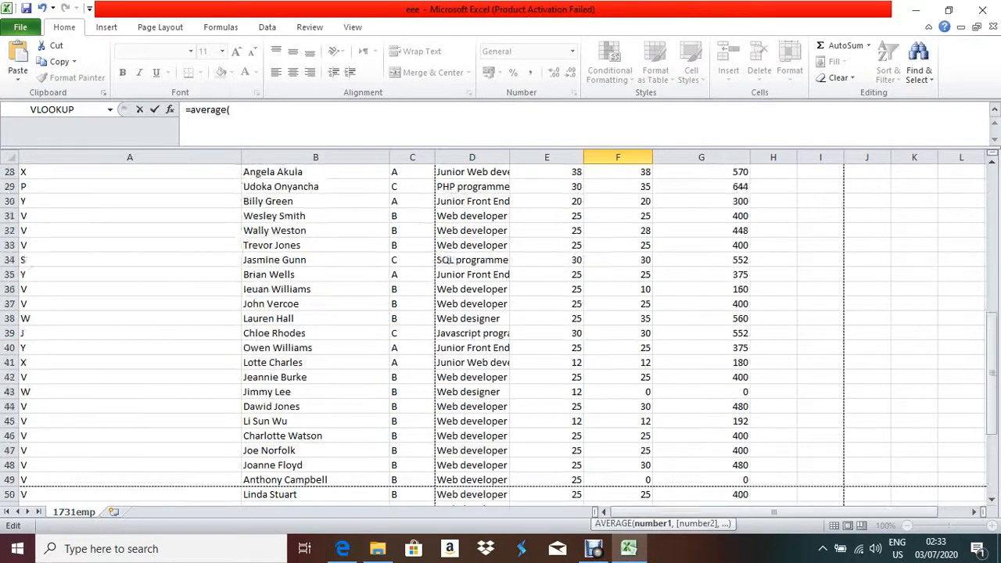
scroll(500, 328, "up", 4)
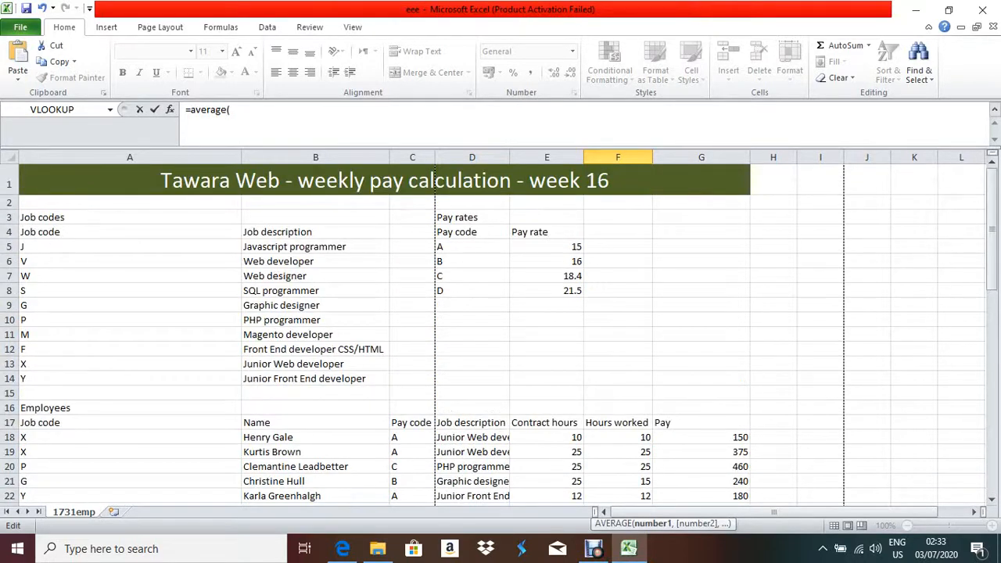
left_click_drag(618, 437, 646, 453)
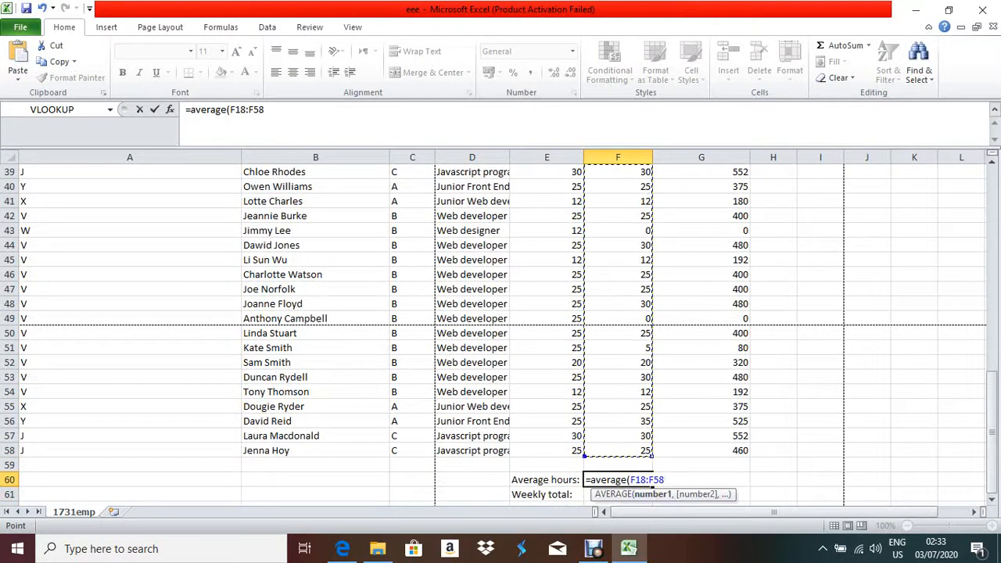
type(")")
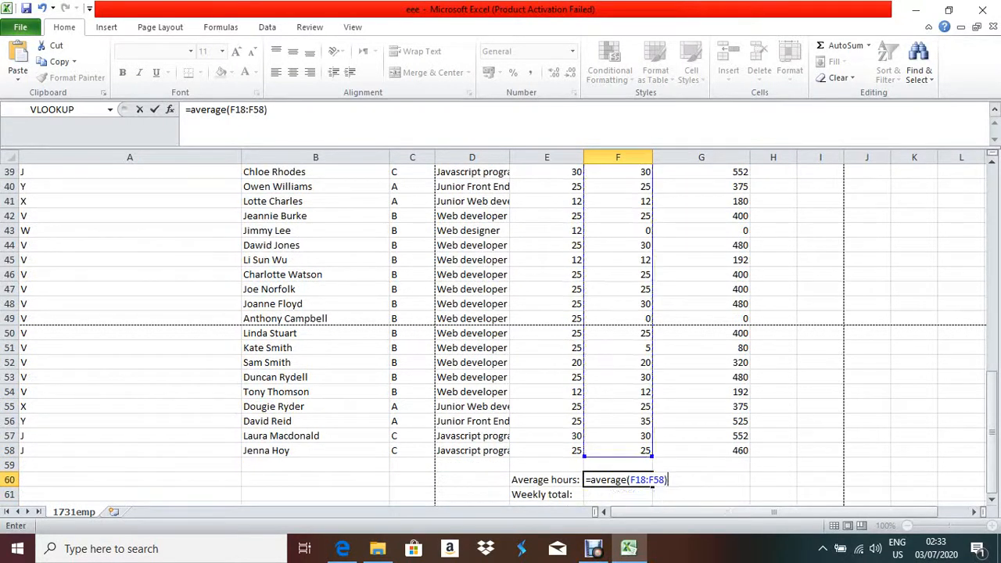
key("Return")
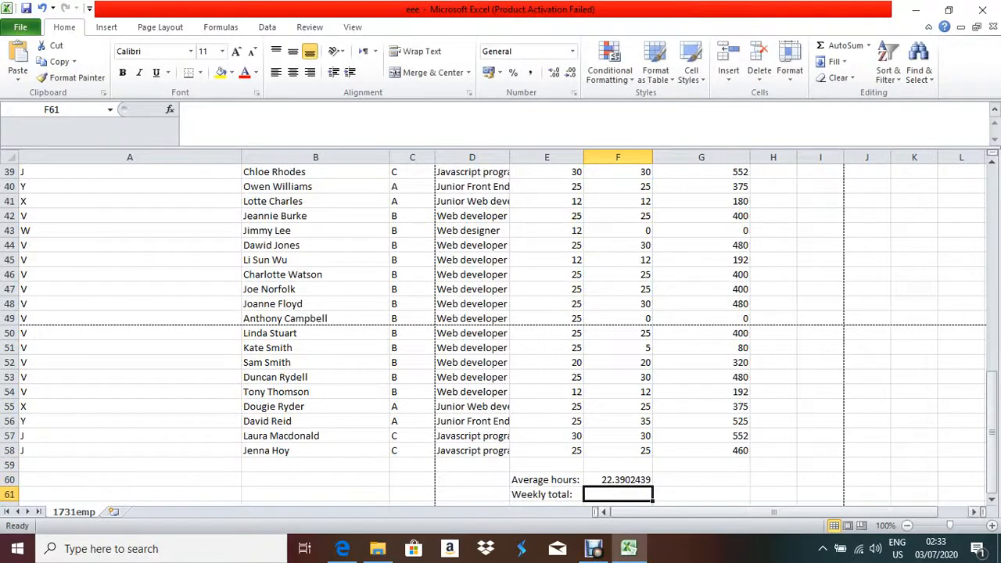
key("Up")
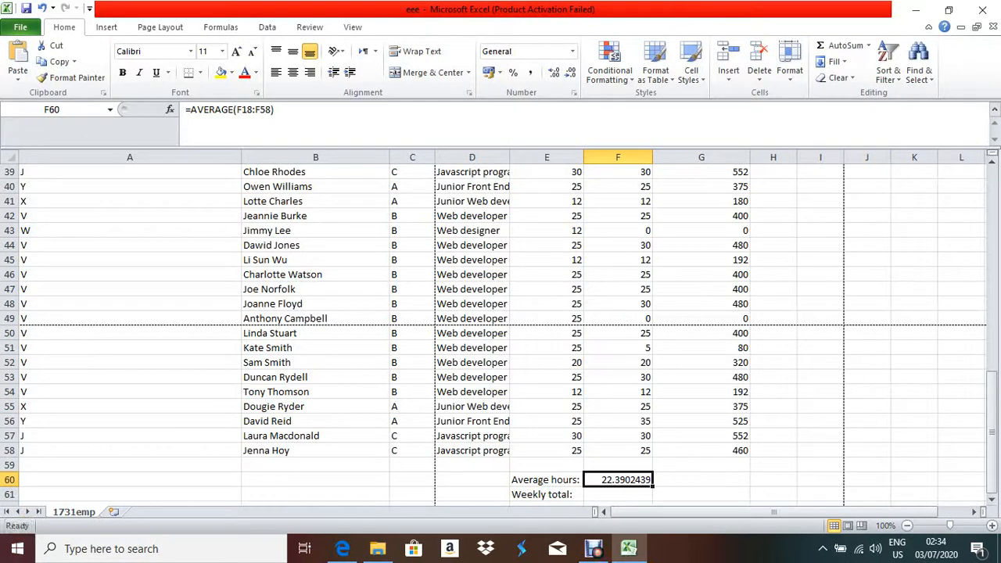
left_click(343, 549)
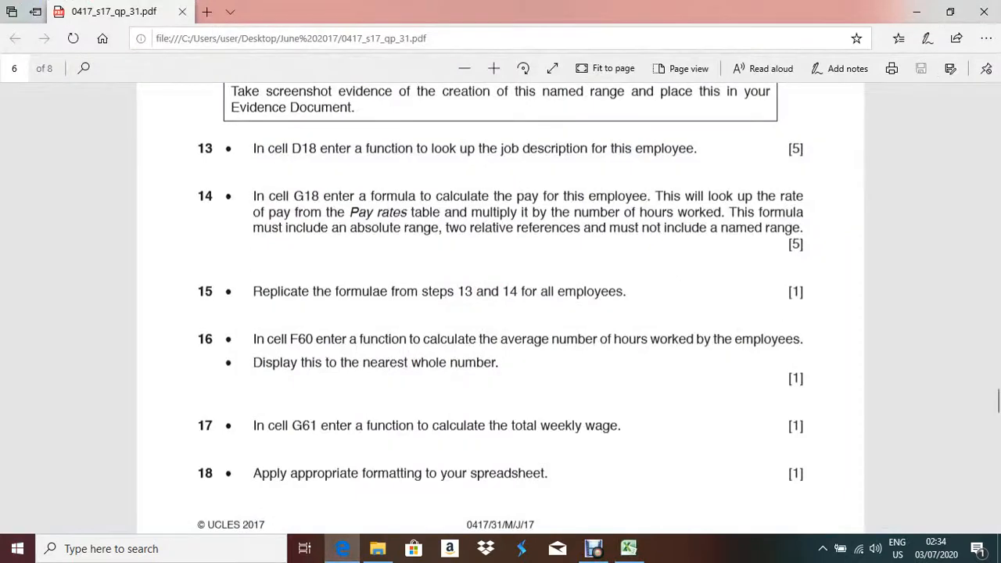
scroll(501, 305, "down", 3)
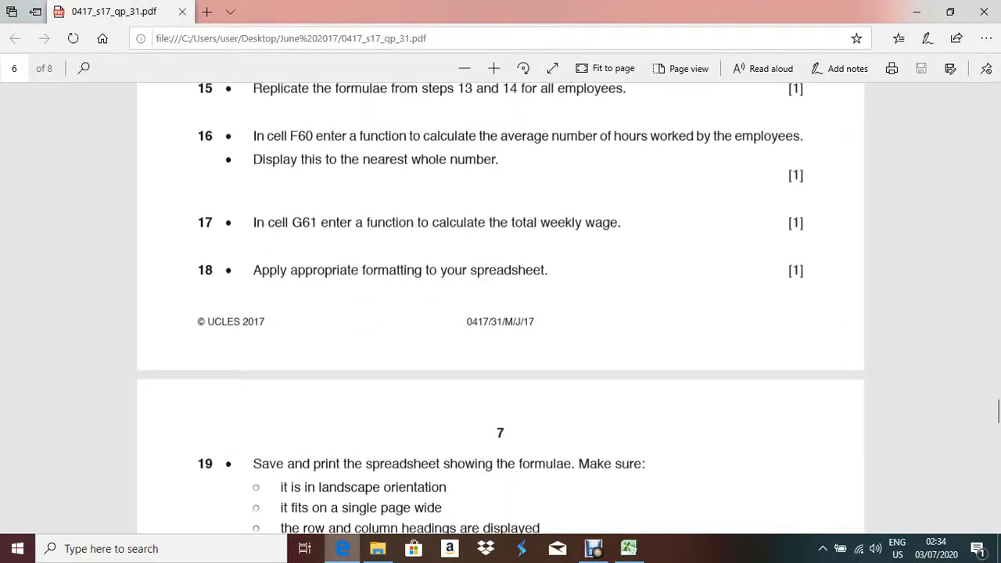
key("alt+Tab")
left_click(618, 495)
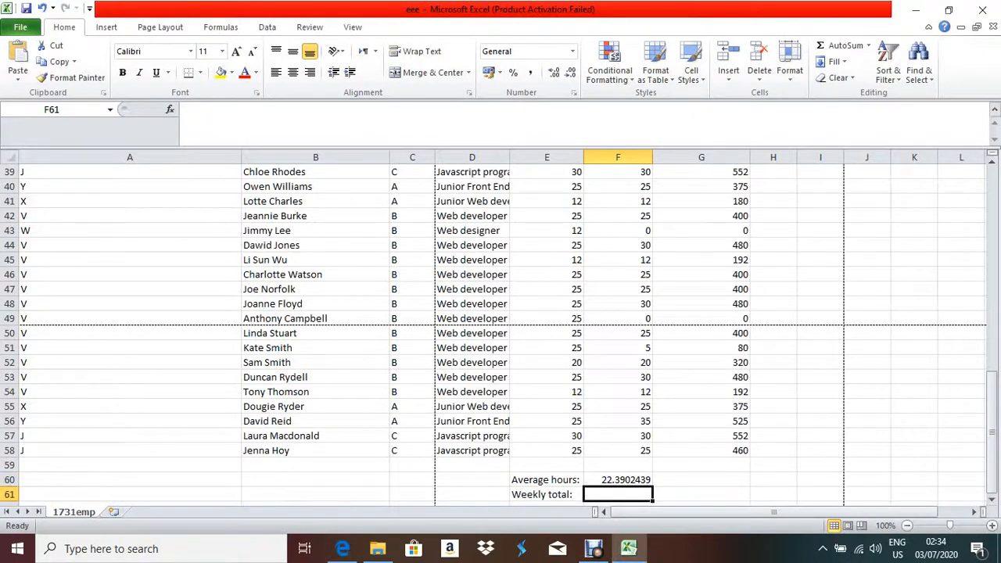
Select G61 and begin a =SUM( formula for the weekly total.
left_click(701, 480)
left_click(701, 494)
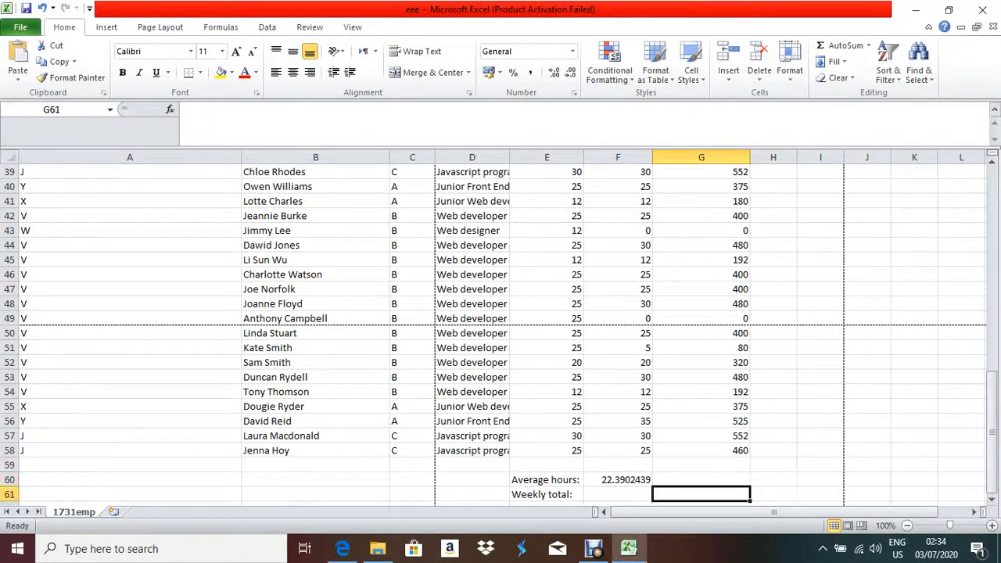
scroll(500, 329, "up", 13)
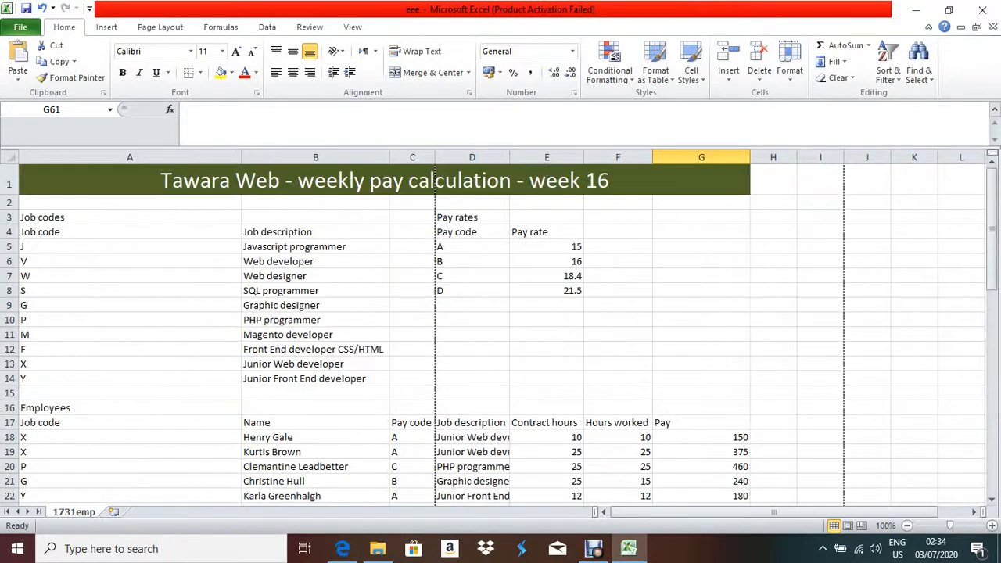
scroll(501, 329, "down", 5)
scroll(501, 329, "down", 10)
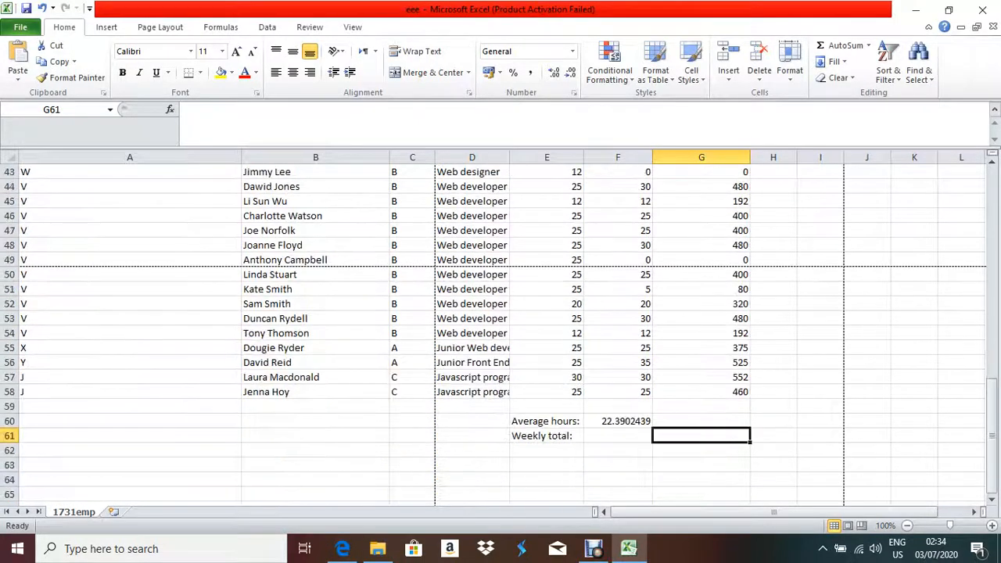
scroll(501, 329, "up", 11)
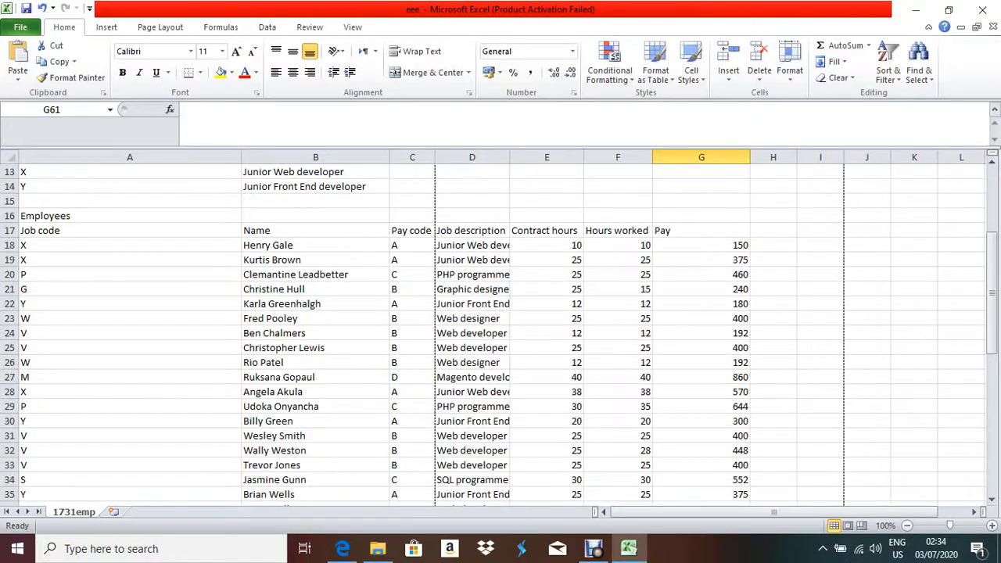
scroll(501, 329, "down", 8)
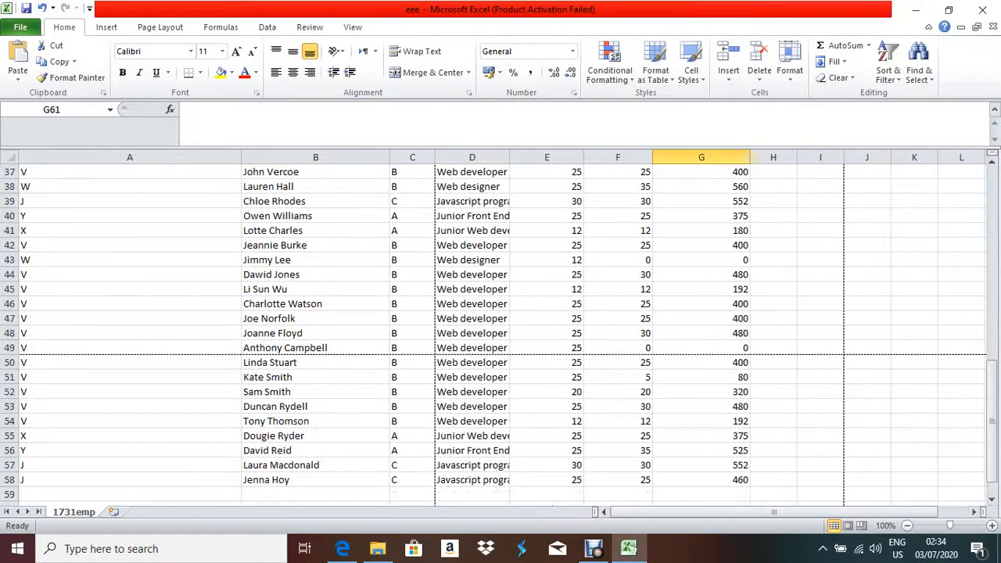
scroll(501, 329, "down", 4)
type("=sum")
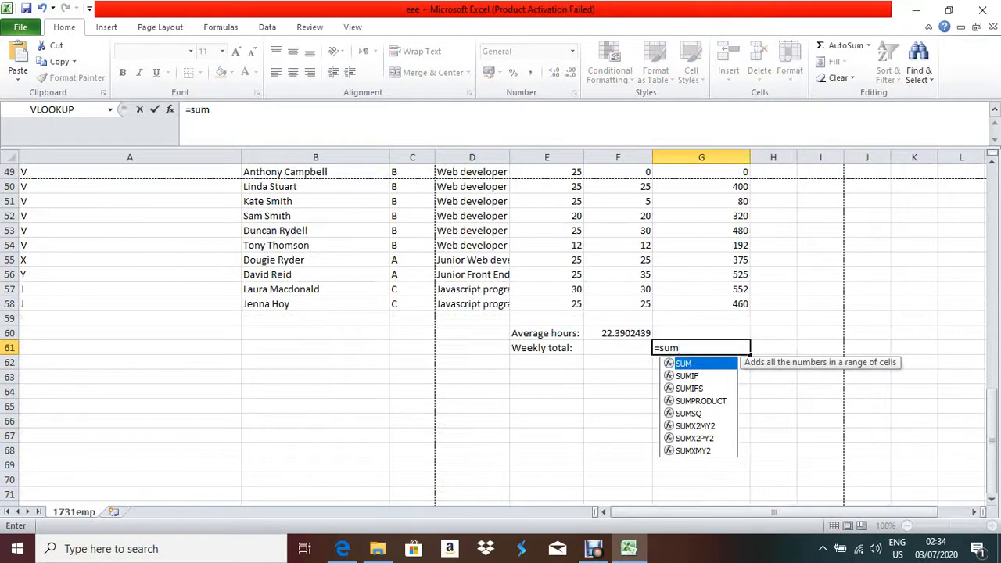
type("(")
Complete it as =SUM(G18:G58), giving a weekly total of 15101.
scroll(501, 328, "up", 15)
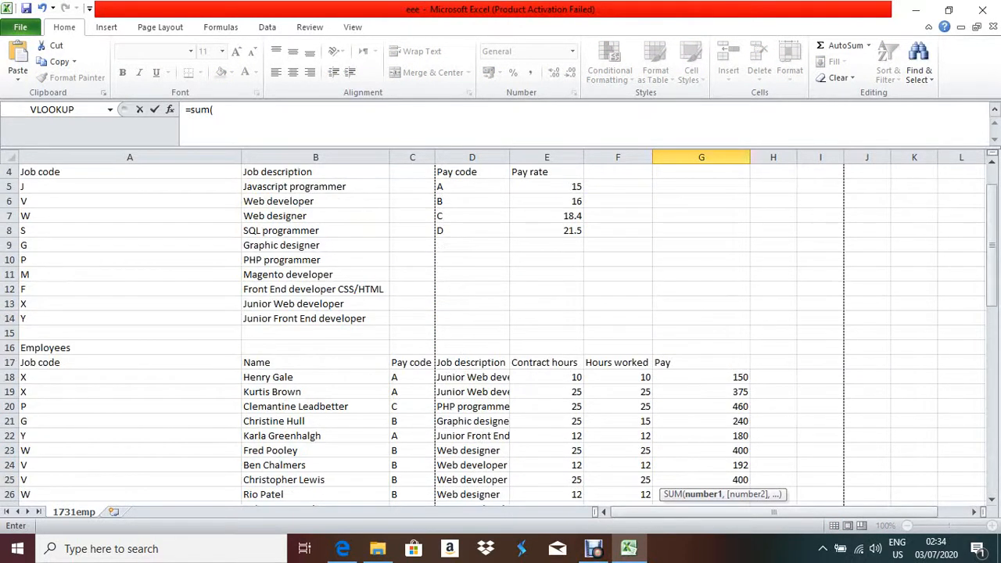
left_click_drag(702, 377, 708, 436)
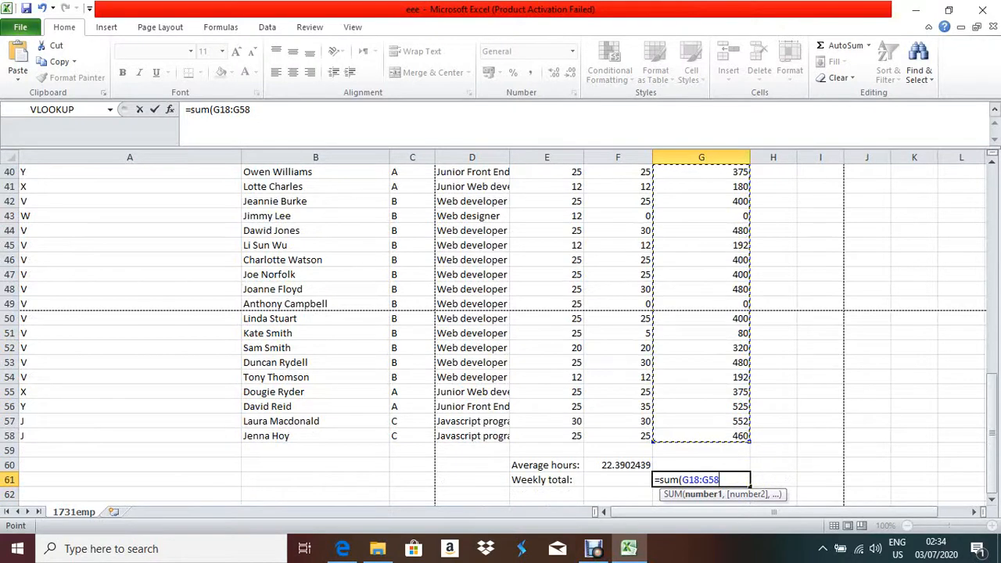
type(")")
key("Return")
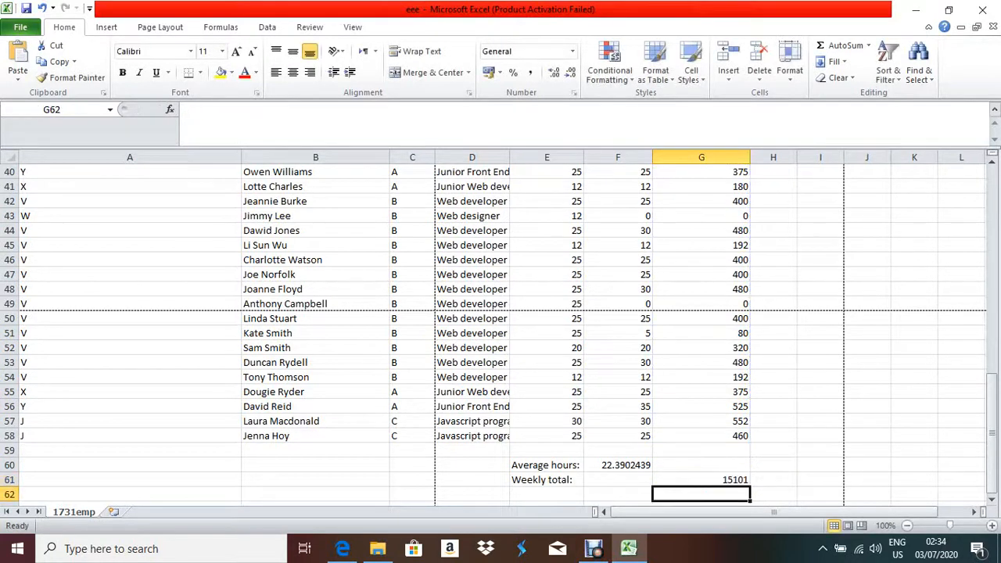
left_click(711, 480)
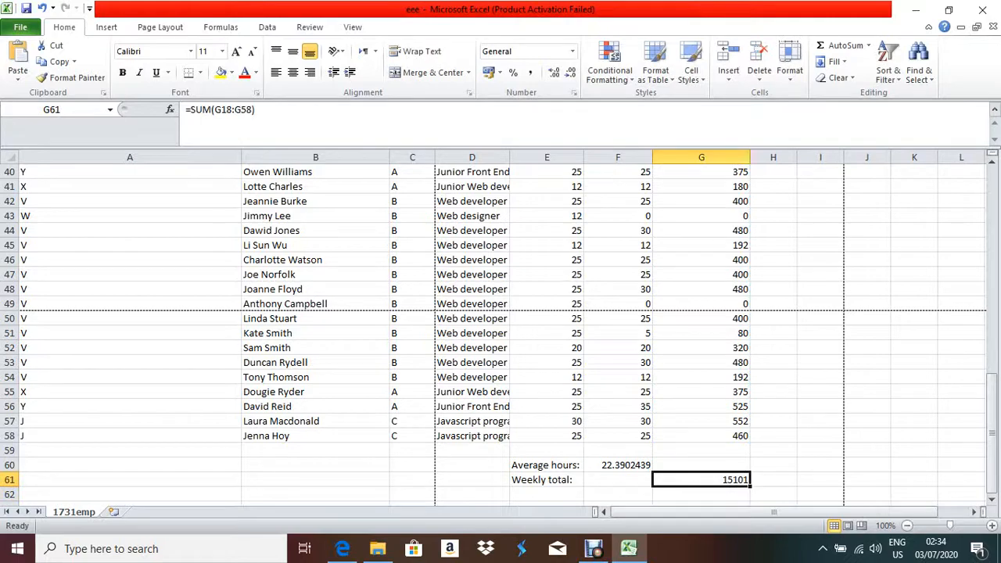
left_click(342, 549)
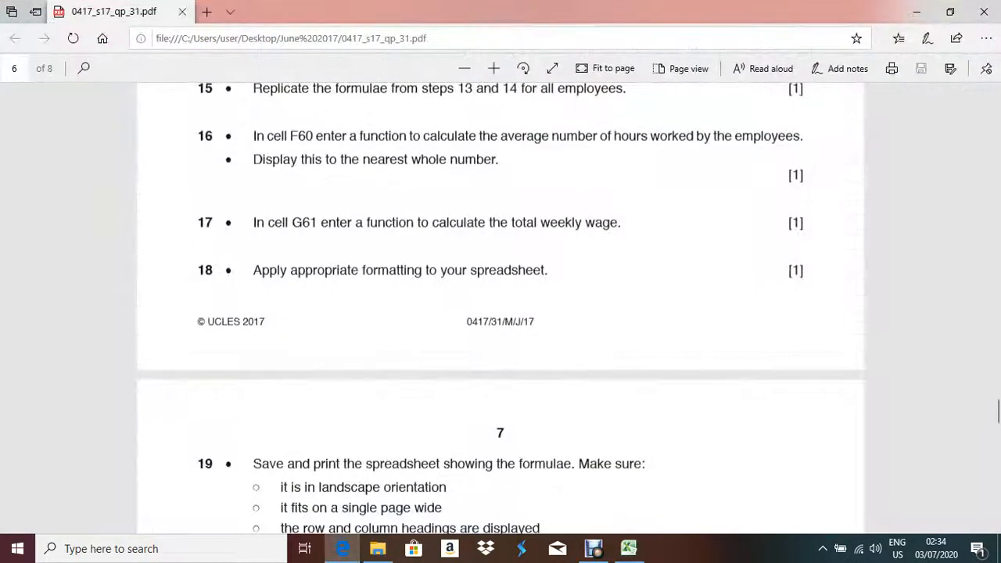
left_click_drag(254, 270, 552, 270)
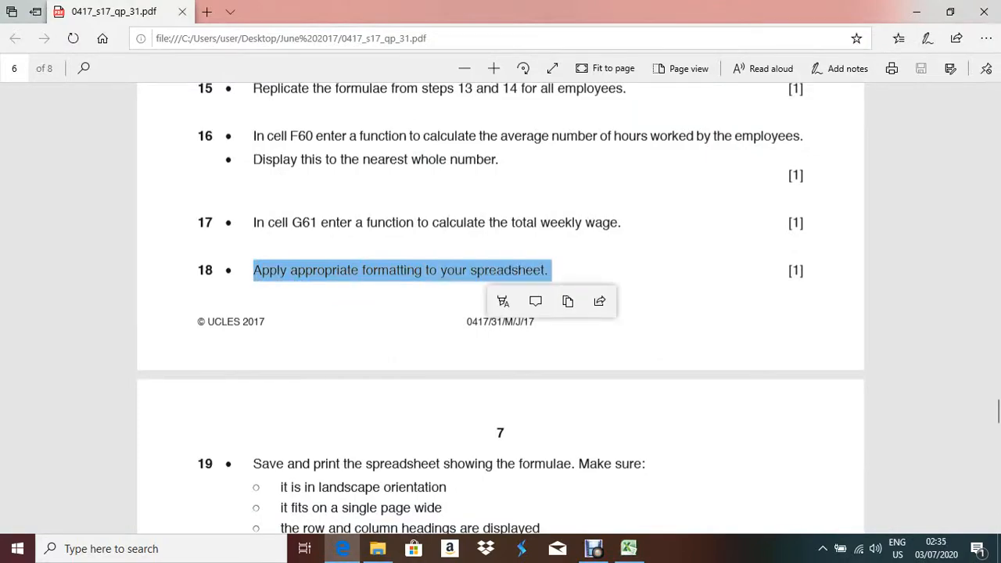
scroll(501, 313, "up", 10)
scroll(501, 391, "down", 5)
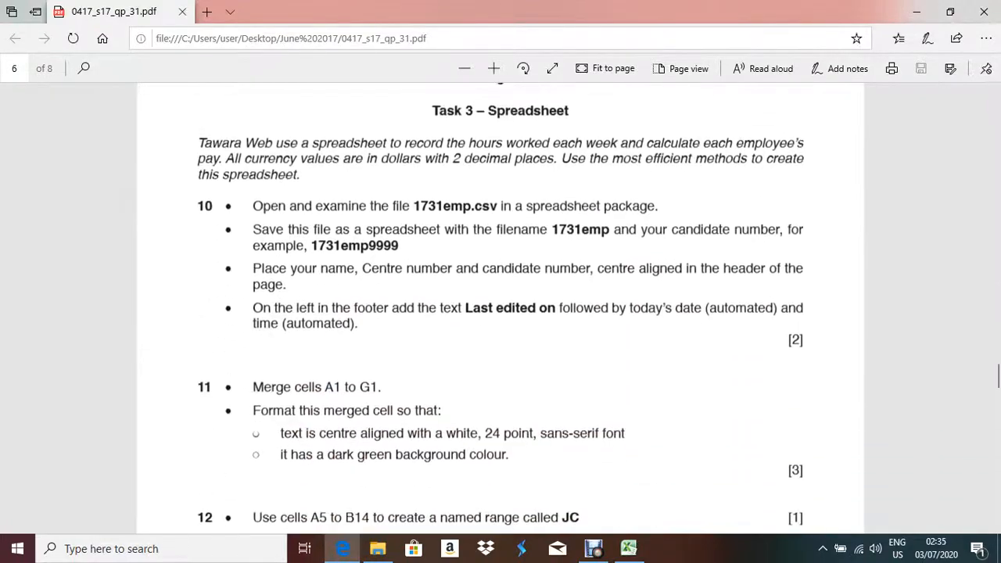
key("alt+Tab")
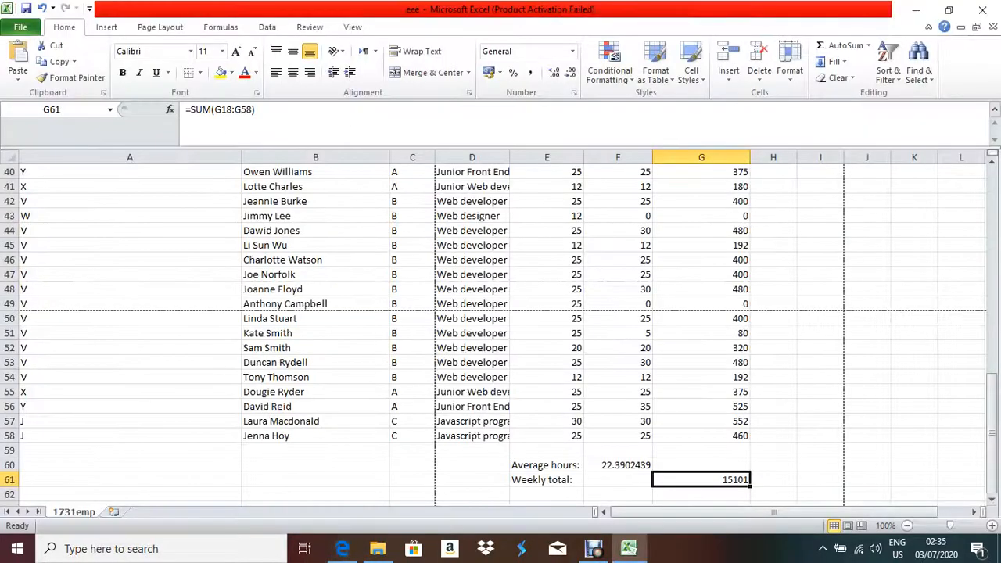
Give the average hours in F60 a Number format with 2 decimal places, showing 22.39.
scroll(500, 329, "up", 6)
scroll(500, 329, "down", 7)
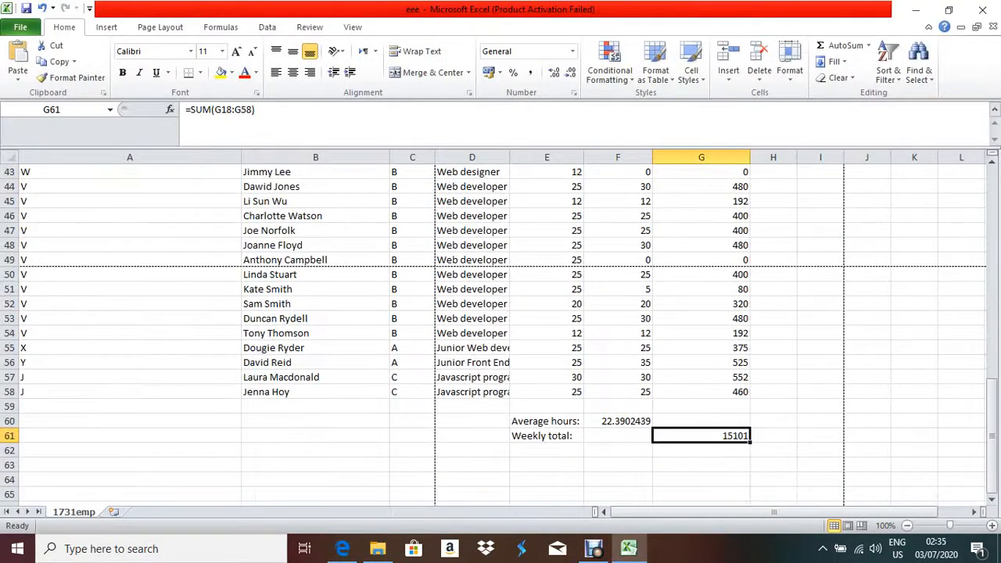
left_click(618, 422)
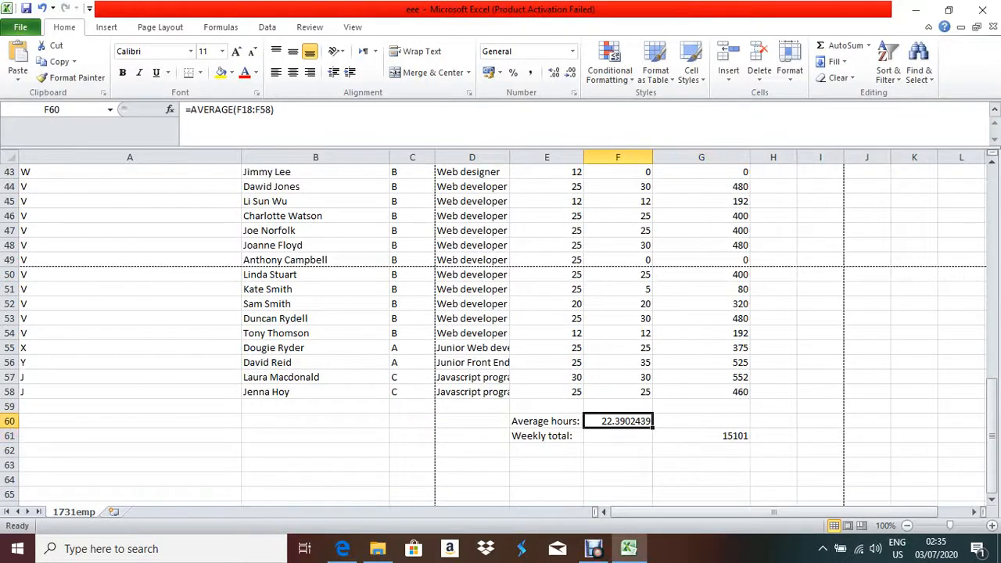
right_click(619, 425)
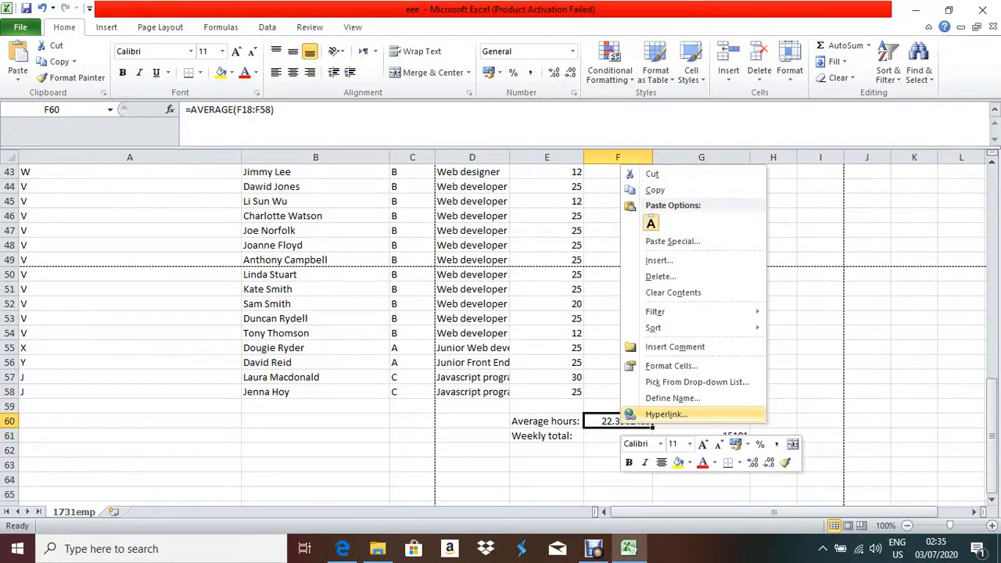
left_click(671, 366)
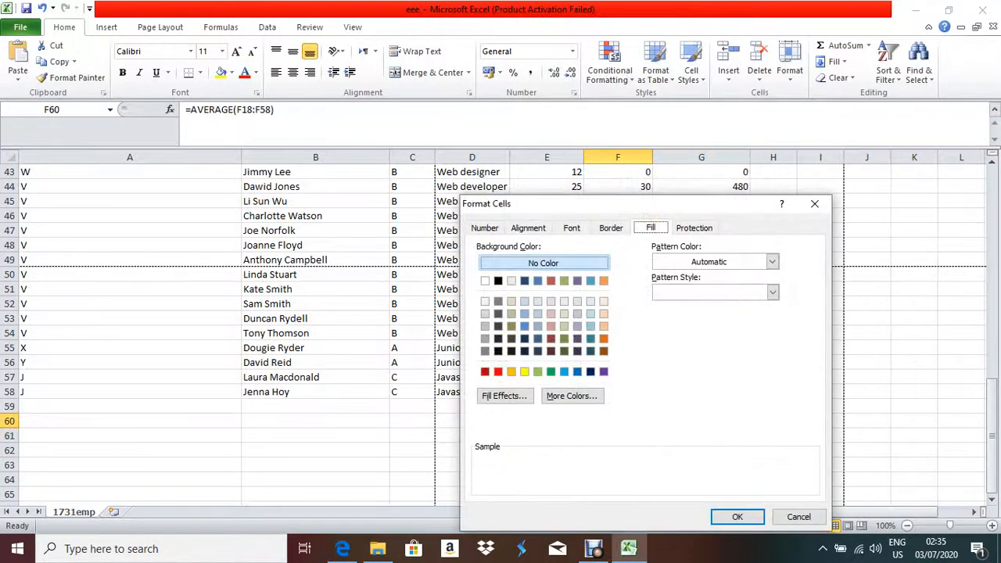
left_click(486, 228)
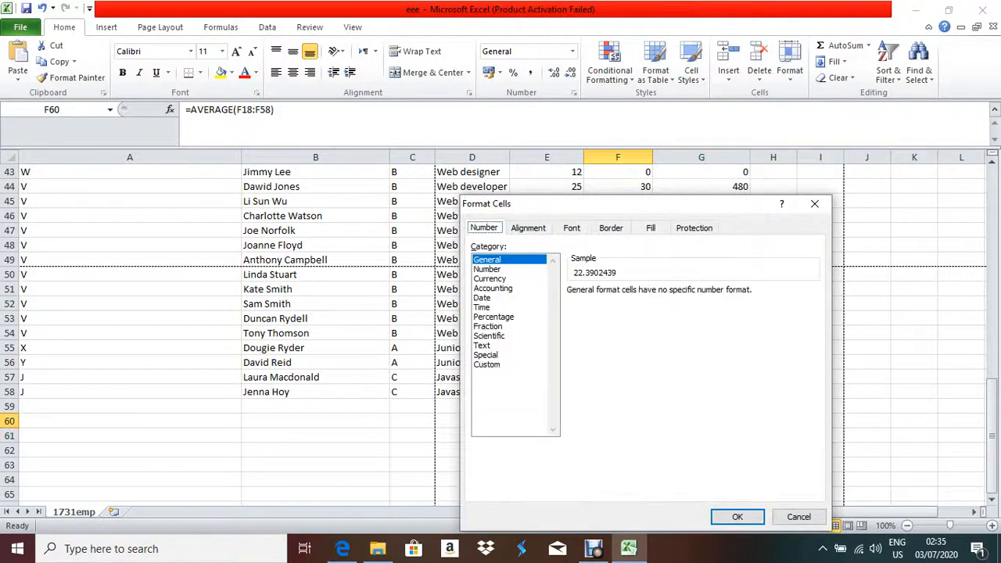
left_click(488, 269)
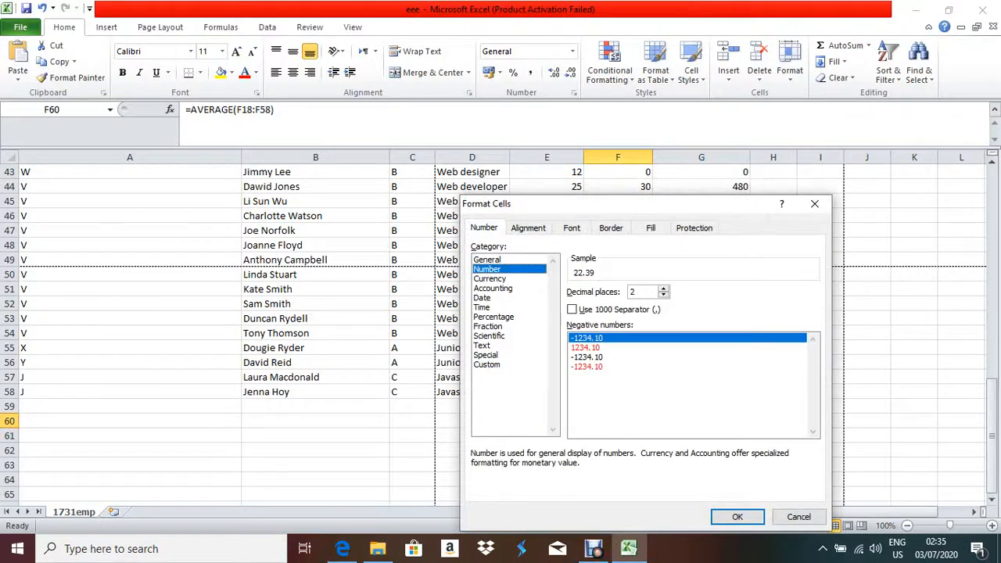
left_click(738, 517)
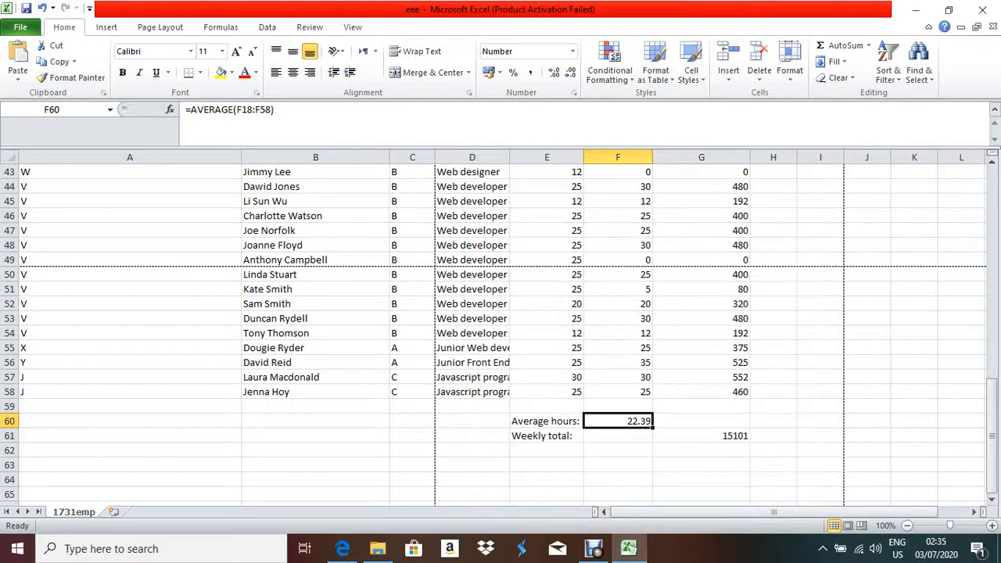
left_click(702, 436)
scroll(501, 332, "up", 13)
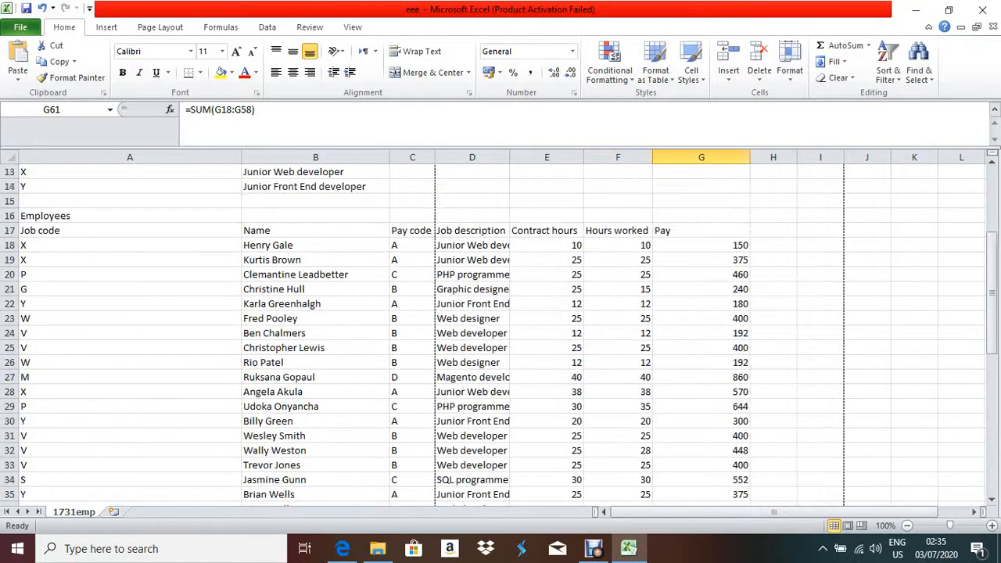
Format the pay values G18:G58 as Currency with the $ English (Belize) symbol.
left_click(702, 378)
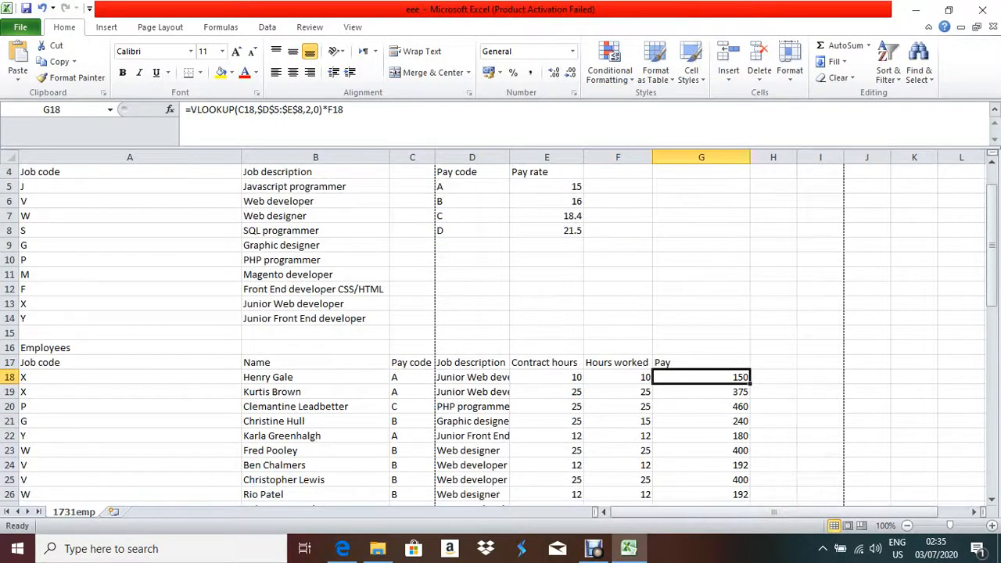
left_click_drag(702, 377, 747, 472)
scroll(748, 472, "up", 12)
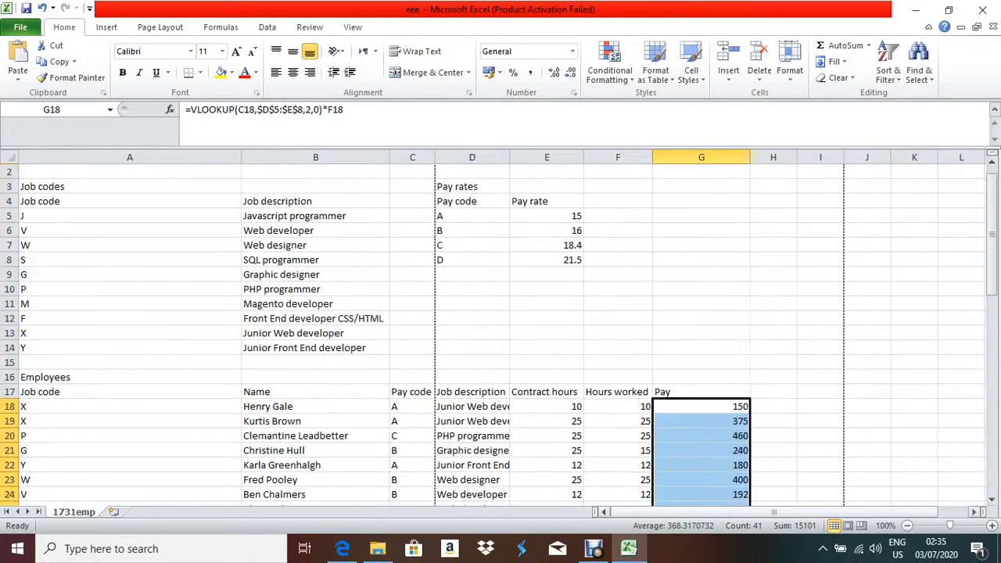
scroll(747, 472, "down", 16)
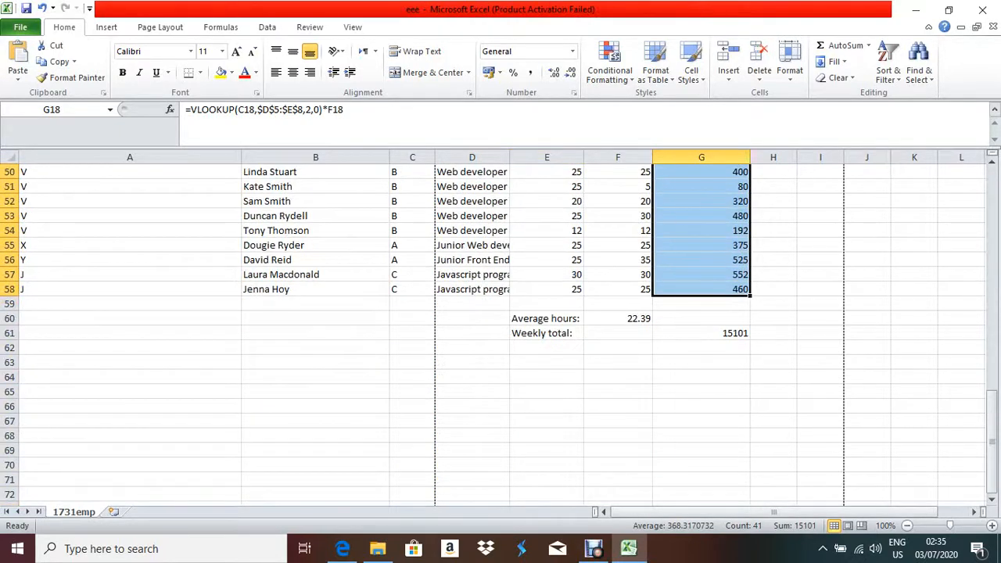
right_click(678, 209)
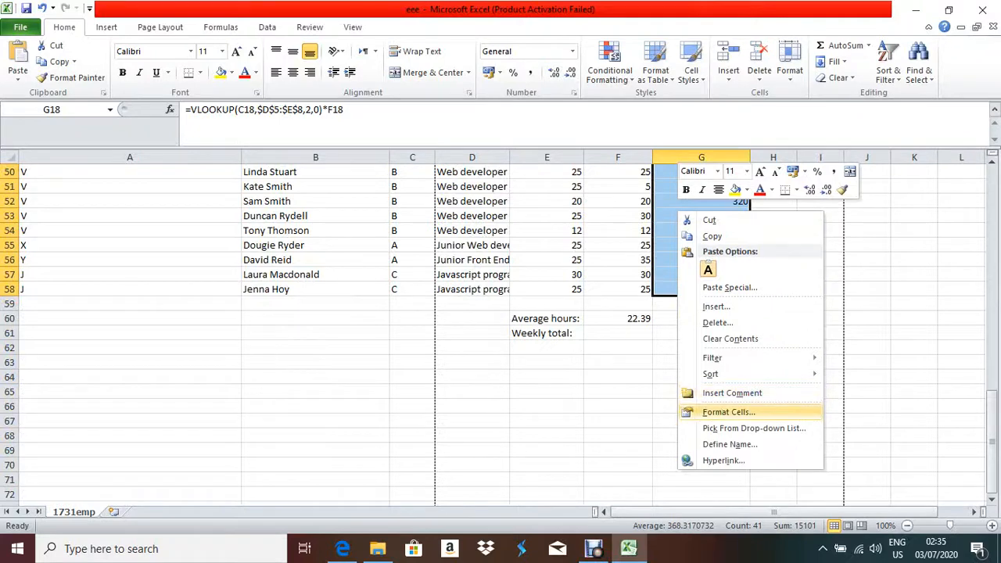
left_click(729, 412)
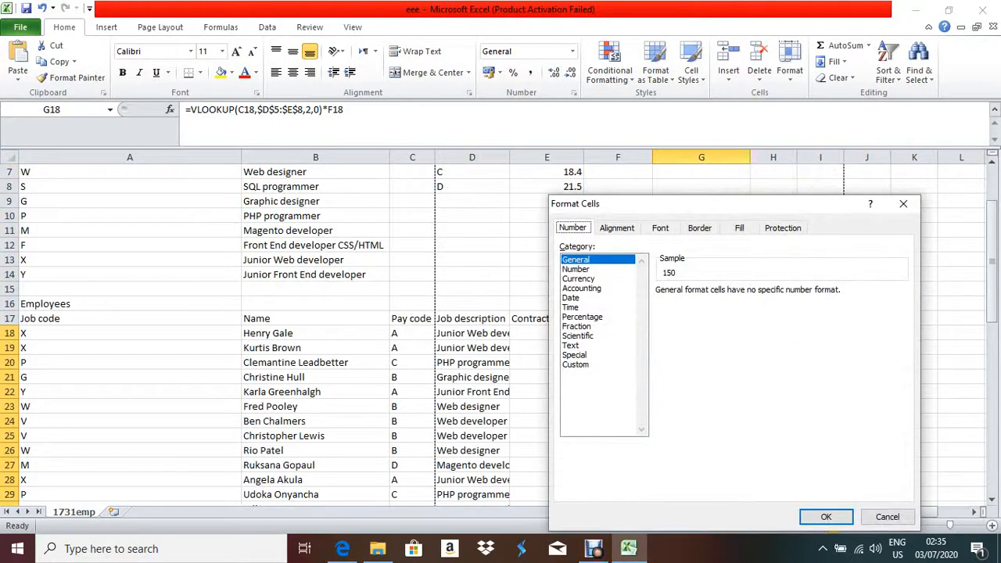
left_click(579, 279)
left_click(902, 309)
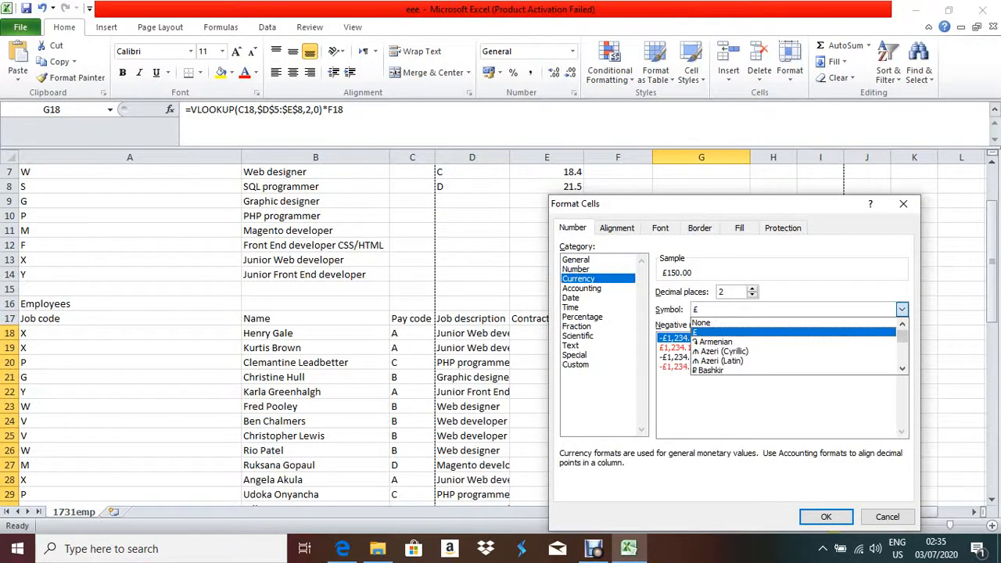
scroll(795, 360, "down", 2)
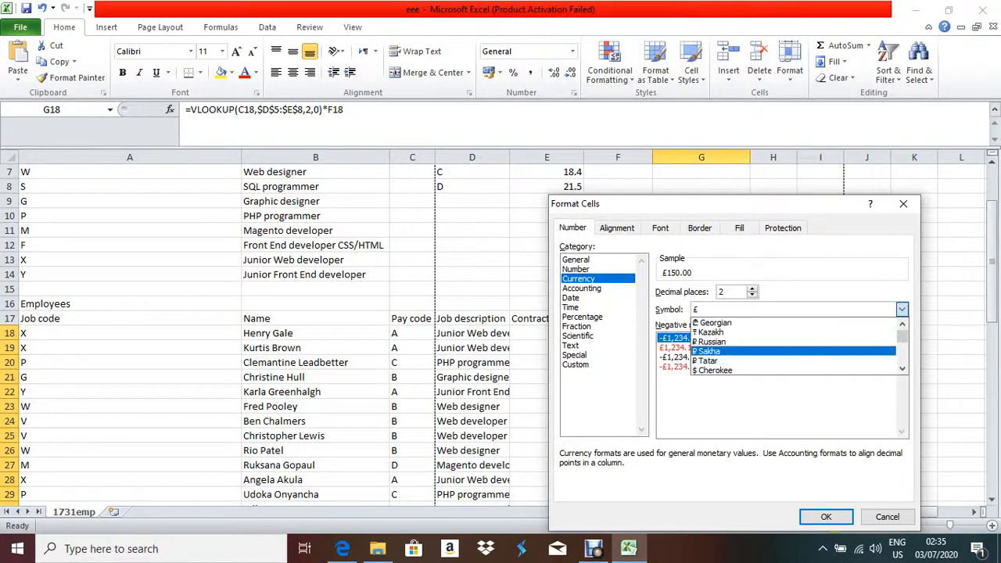
scroll(794, 351, "down", 2)
left_click(782, 342)
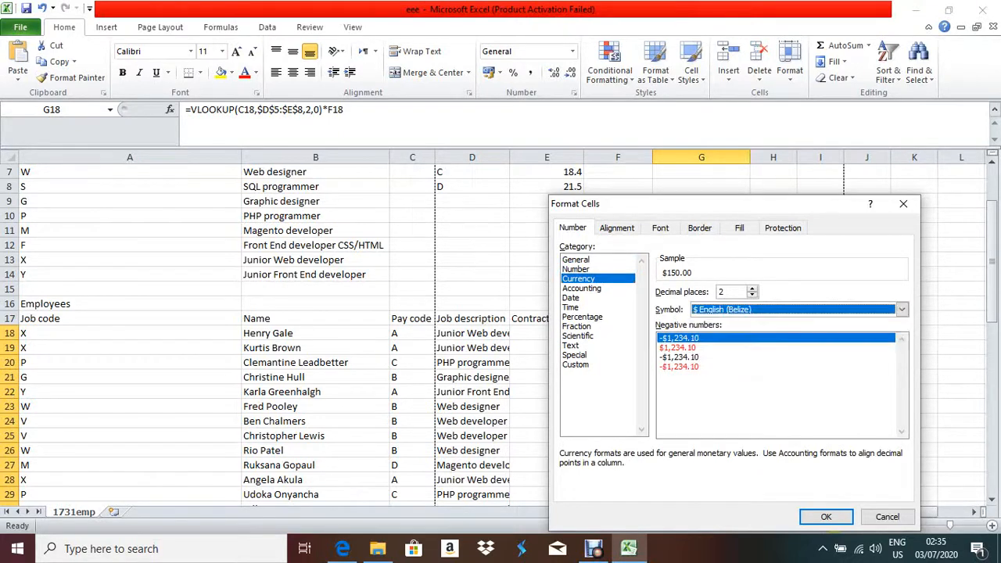
left_click(827, 517)
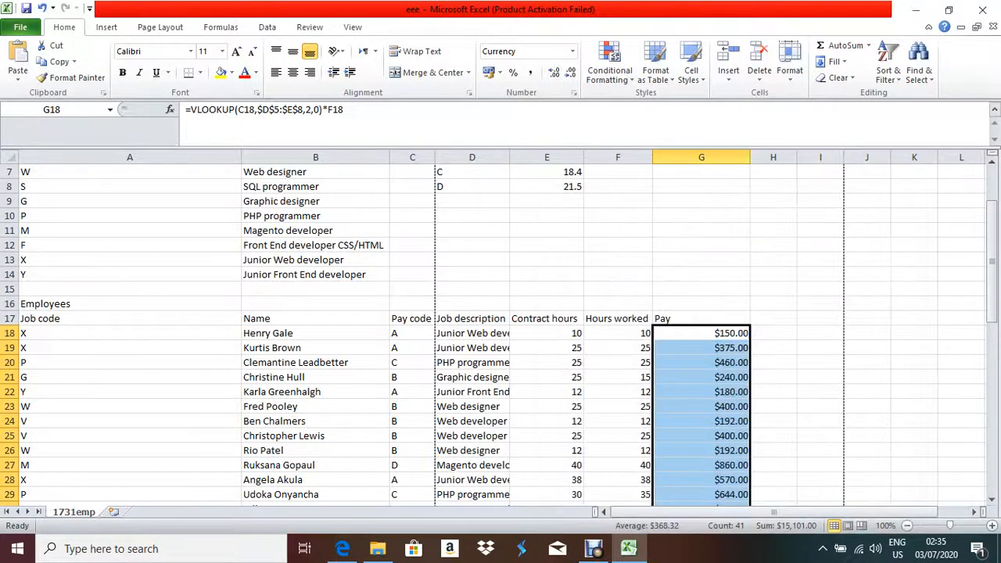
Format the weekly total in G61 as Currency with the $ English (Australia) symbol, 2 decimals.
scroll(501, 329, "down", 15)
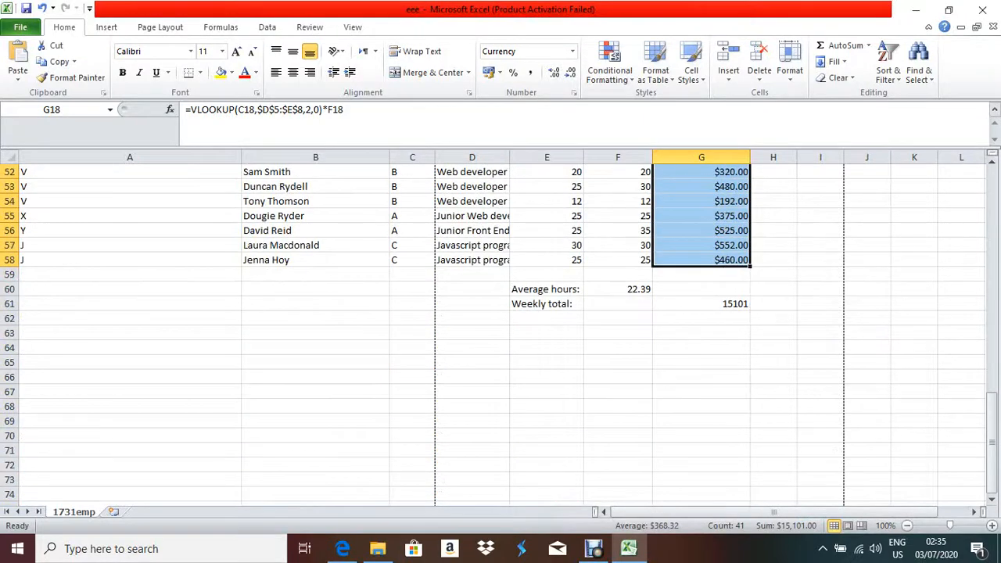
left_click(737, 306)
right_click(736, 306)
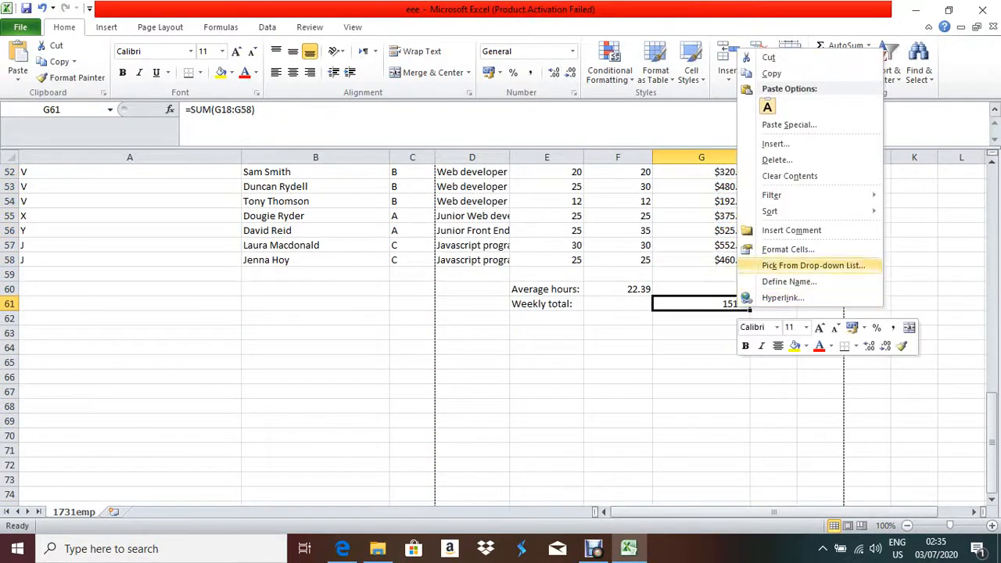
left_click(788, 249)
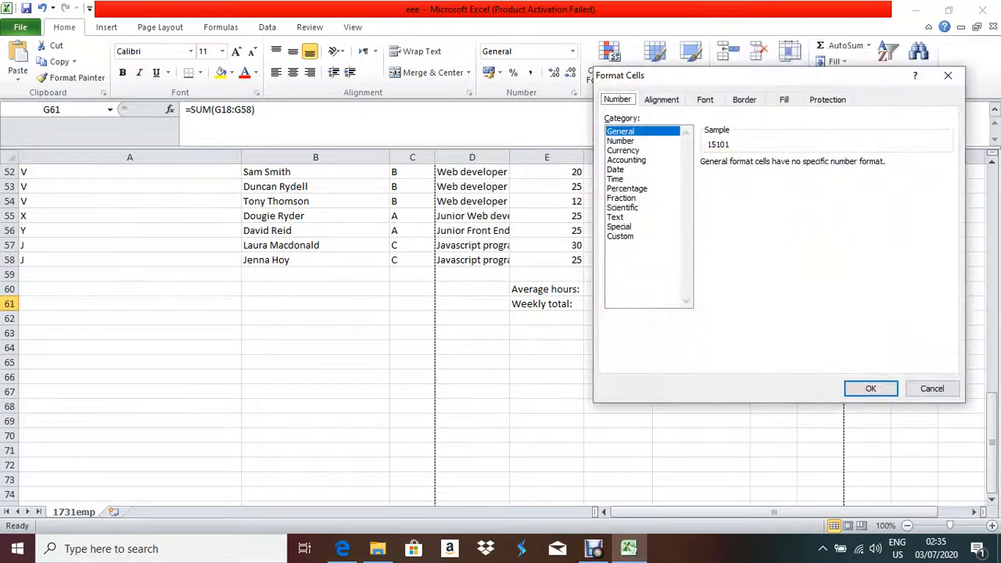
left_click(623, 150)
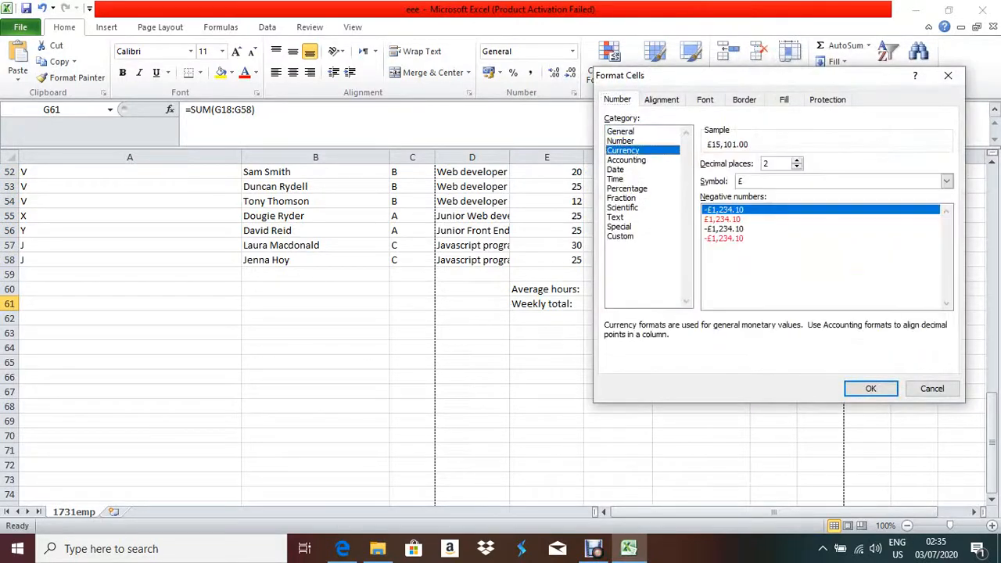
left_click(947, 182)
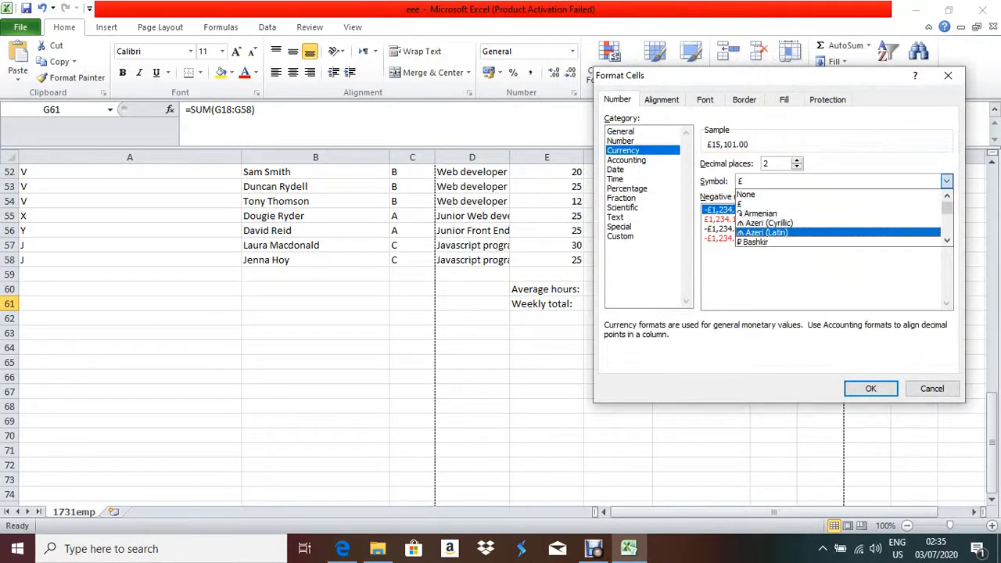
scroll(841, 233, "down", 1)
scroll(842, 219, "down", 2)
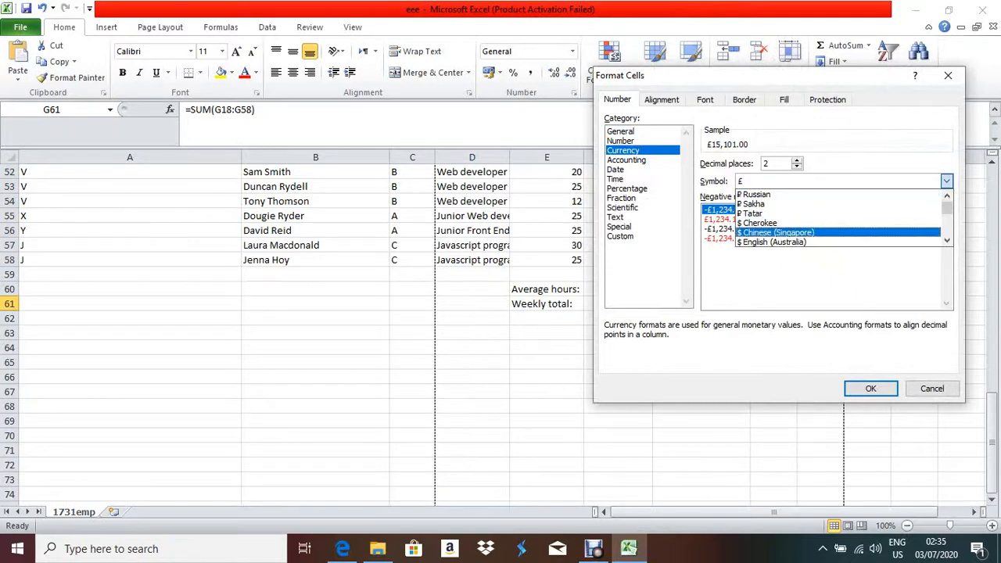
left_click(841, 242)
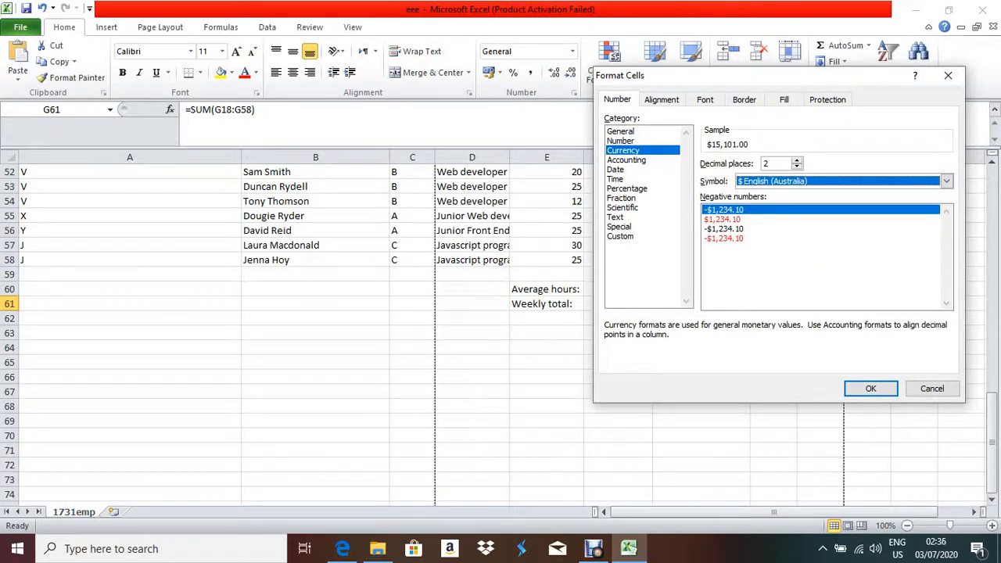
key("Return")
scroll(501, 328, "up", 14)
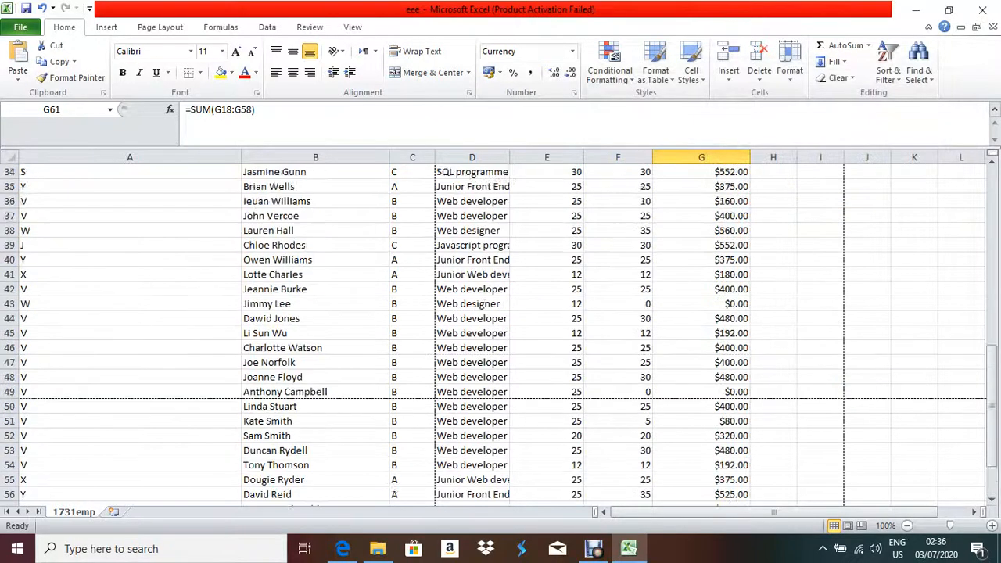
Apply a $ English (Australia) Currency format with 2 decimals to pay rates E5:E8.
scroll(500, 328, "up", 3)
left_click_drag(547, 247, 547, 291)
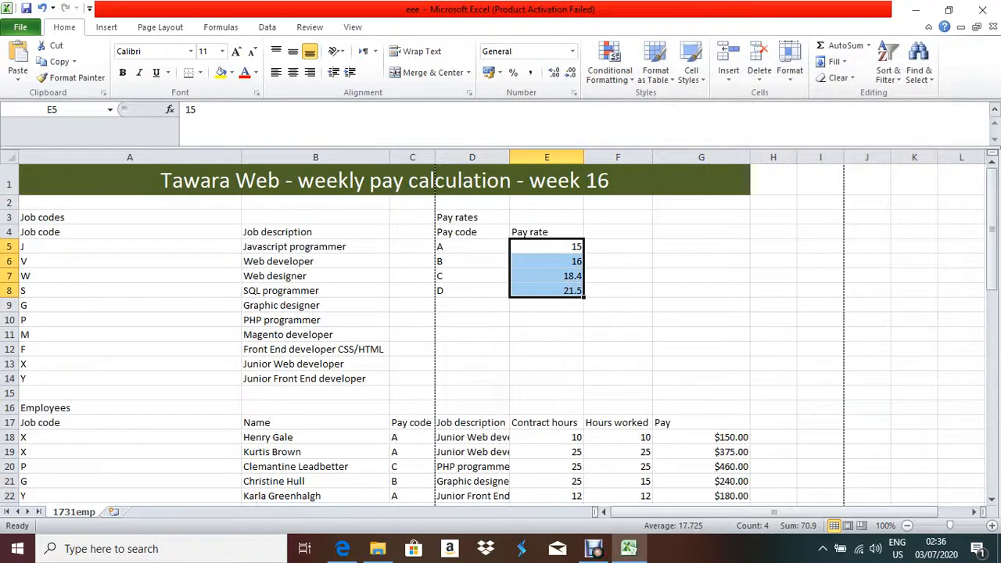
right_click(570, 289)
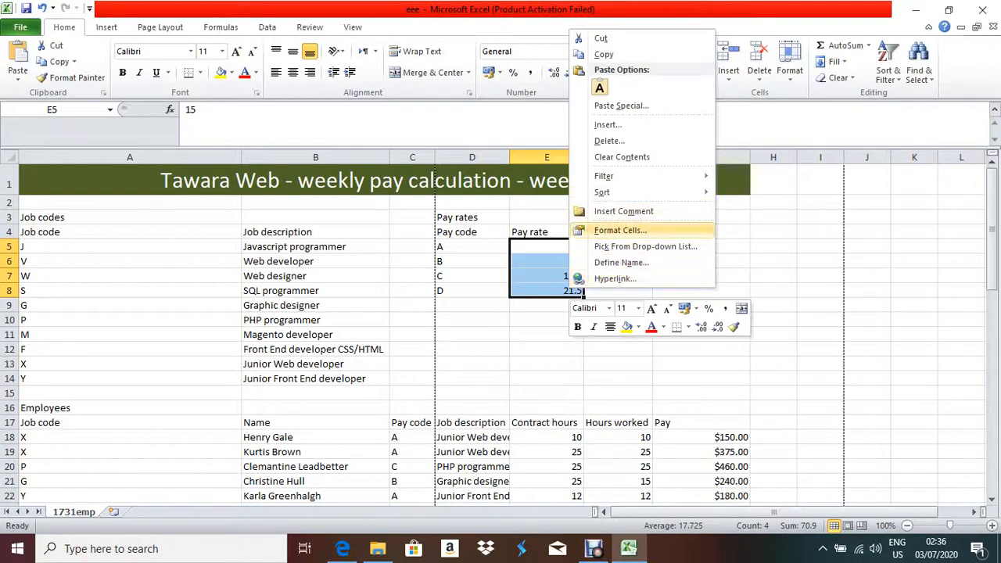
left_click(620, 230)
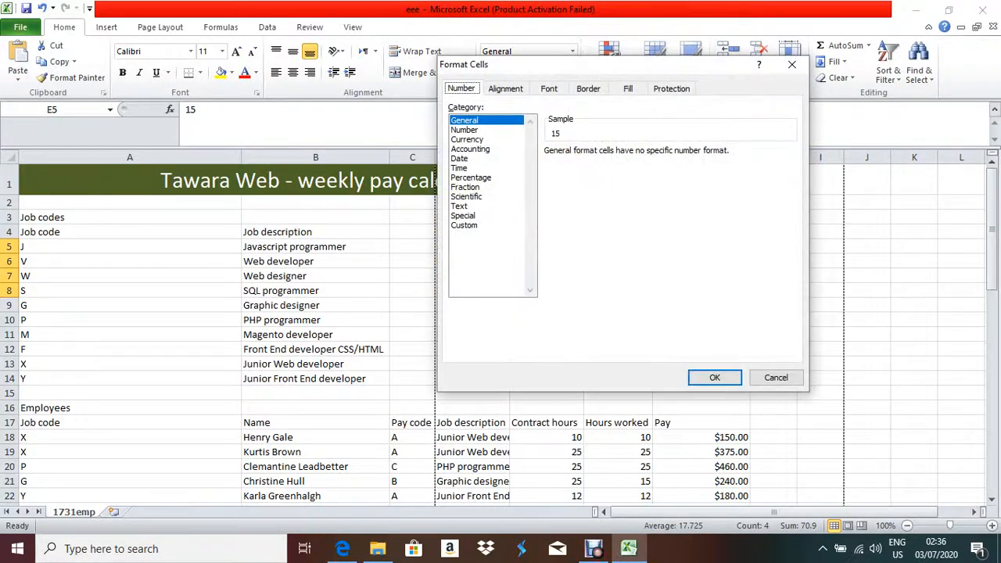
left_click(468, 140)
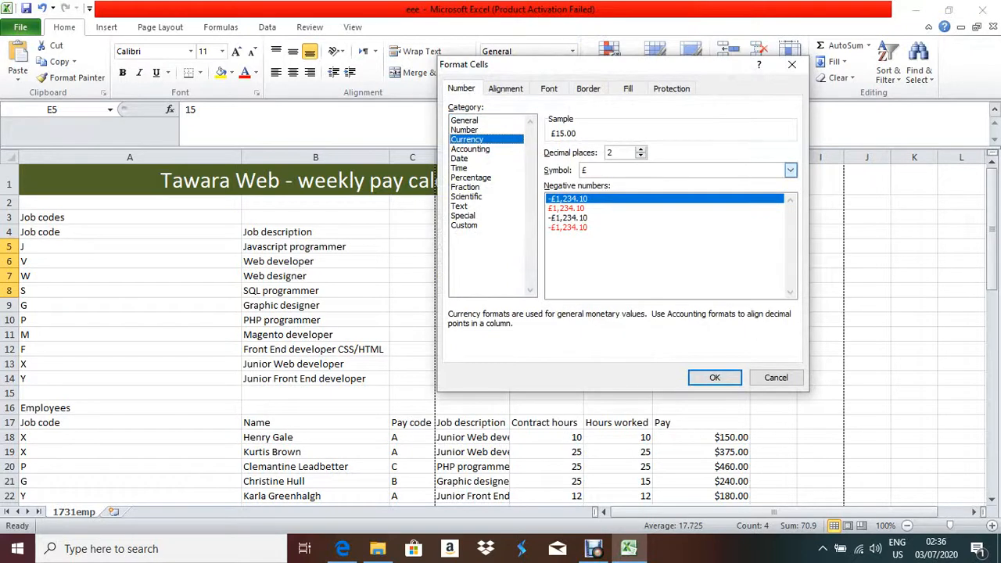
left_click(791, 169)
scroll(751, 230, "down", 3)
scroll(681, 207, "down", 1)
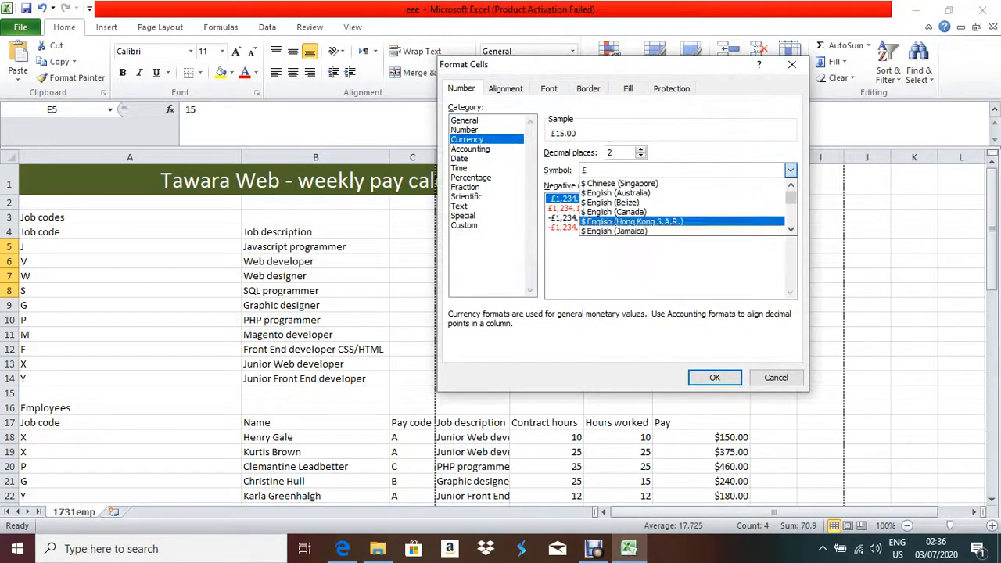
left_click(619, 191)
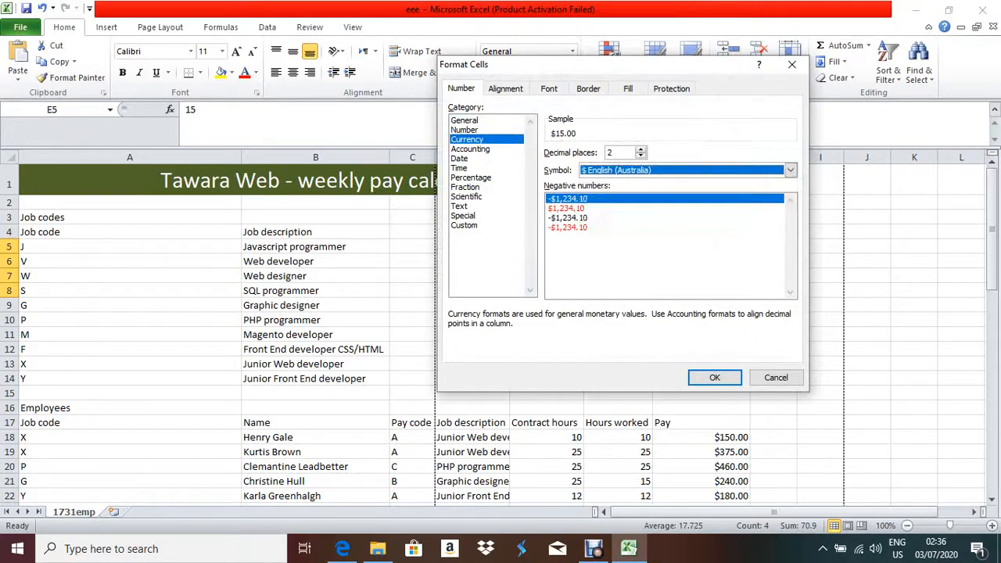
left_click(715, 378)
scroll(501, 329, "down", 17)
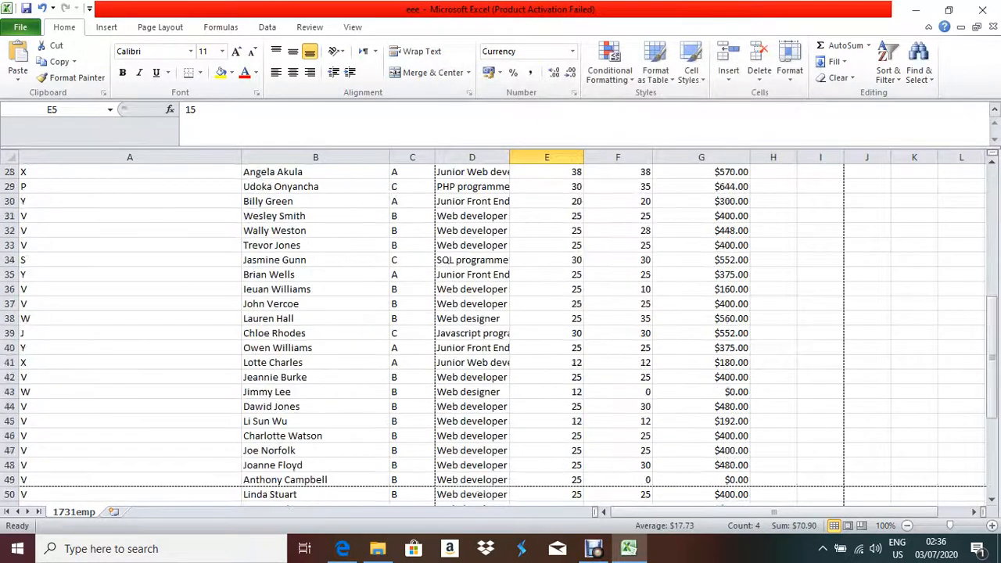
scroll(500, 329, "up", 10)
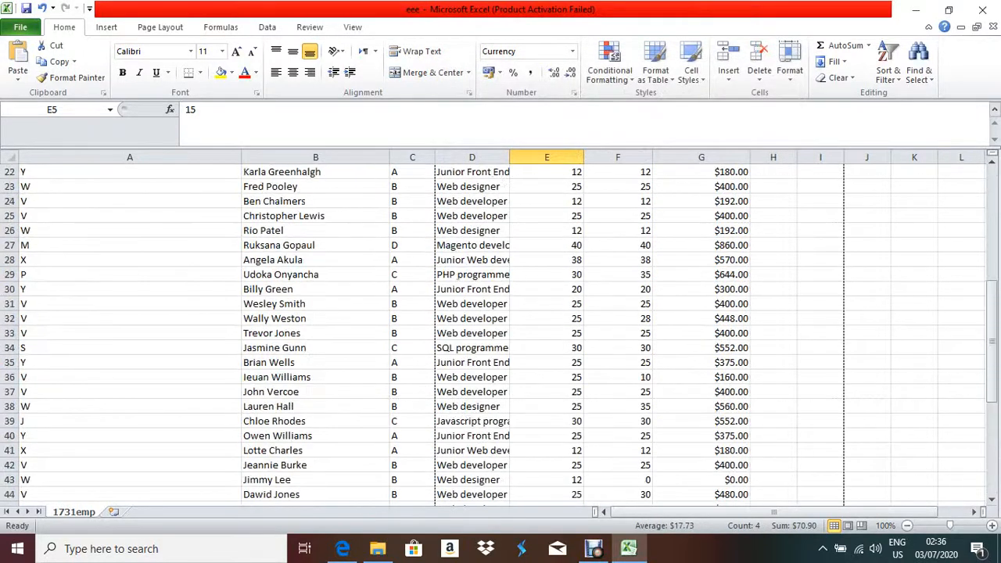
left_click(342, 548)
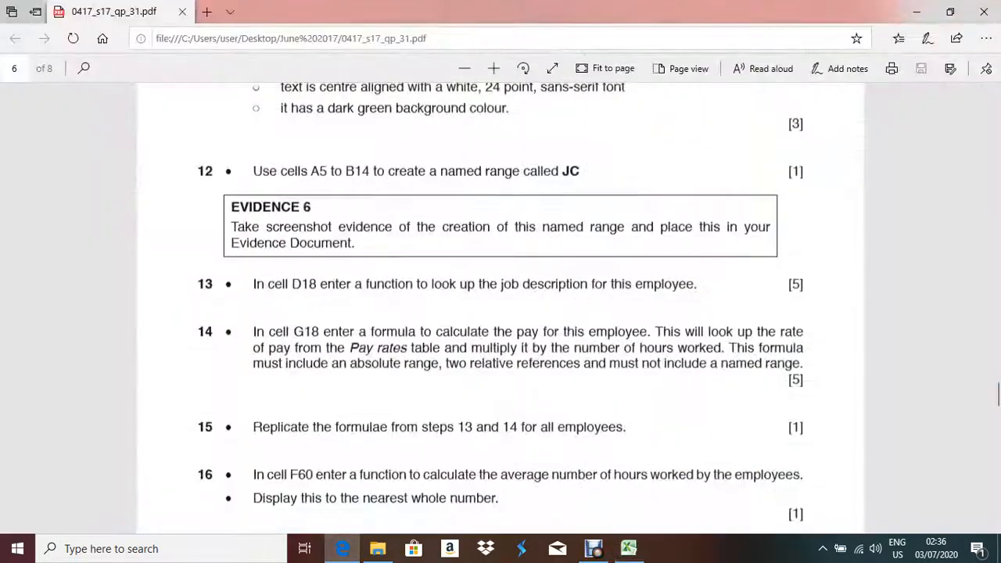
scroll(501, 313, "down", 3)
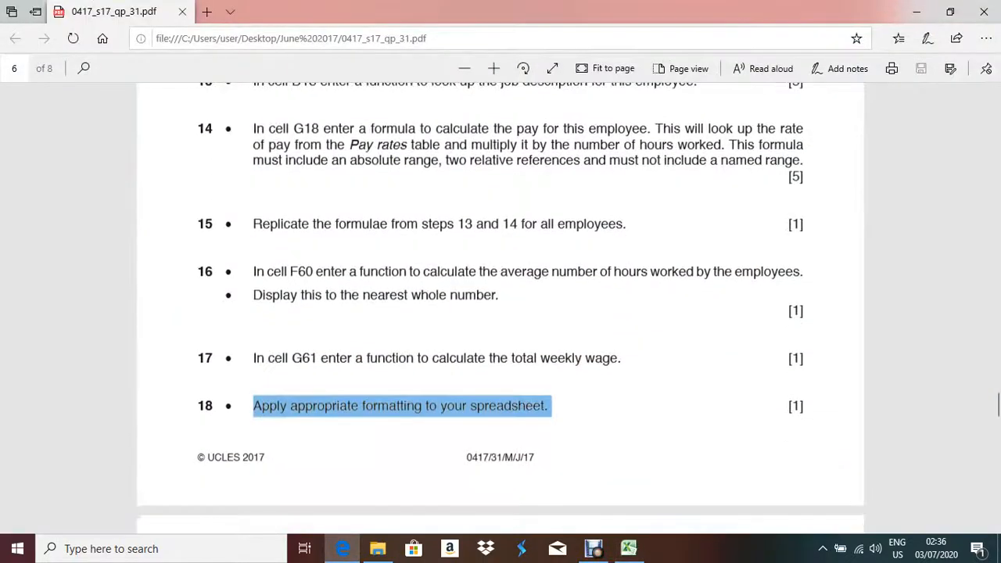
scroll(501, 313, "down", 4)
scroll(501, 313, "up", 2)
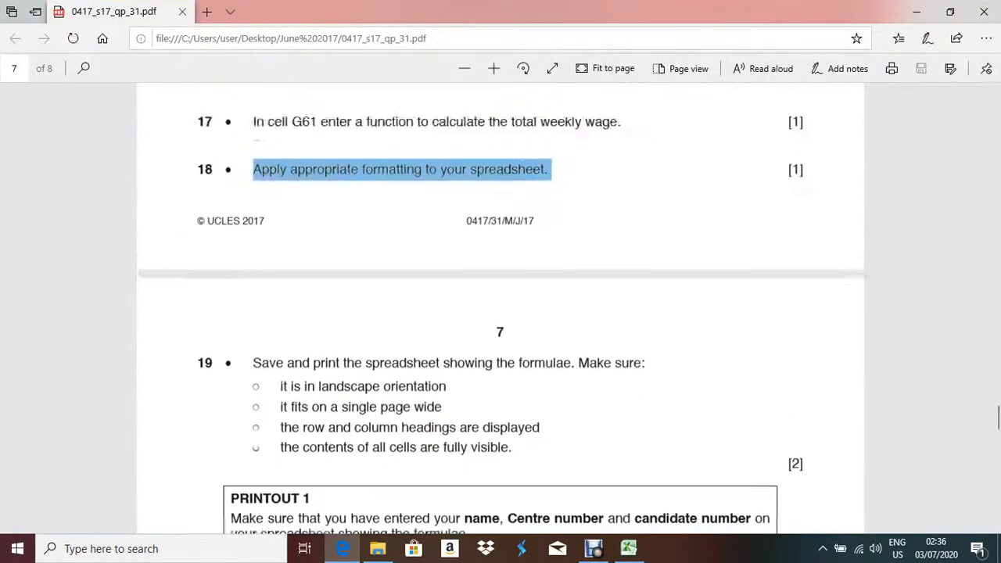
scroll(501, 313, "down", 2)
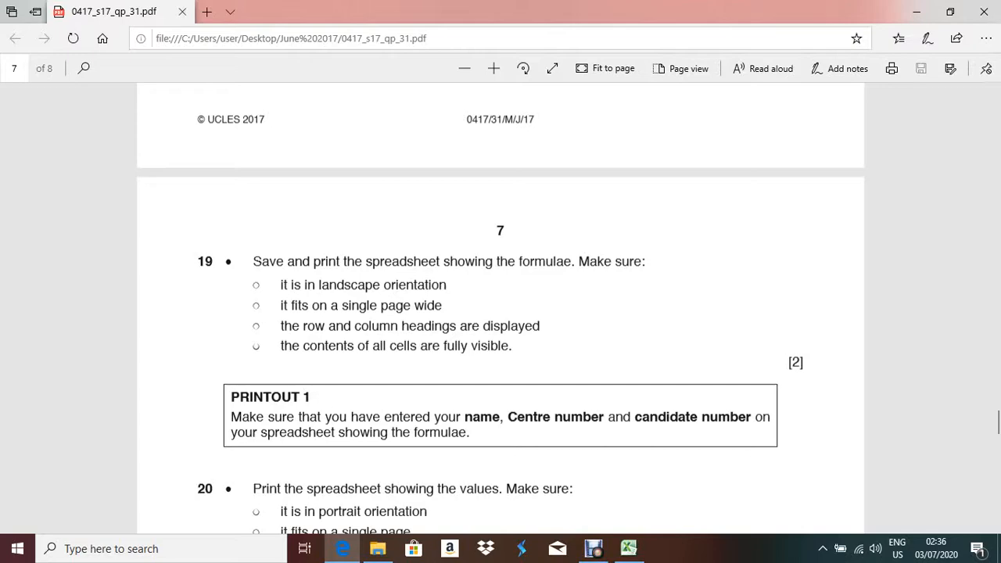
key("alt+Tab")
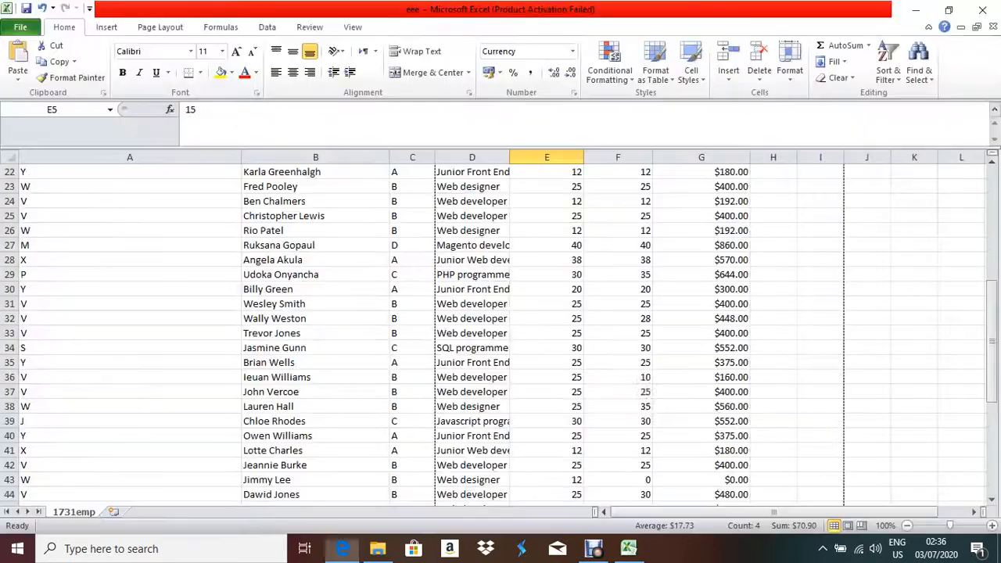
scroll(500, 328, "up", 7)
key("alt+Tab")
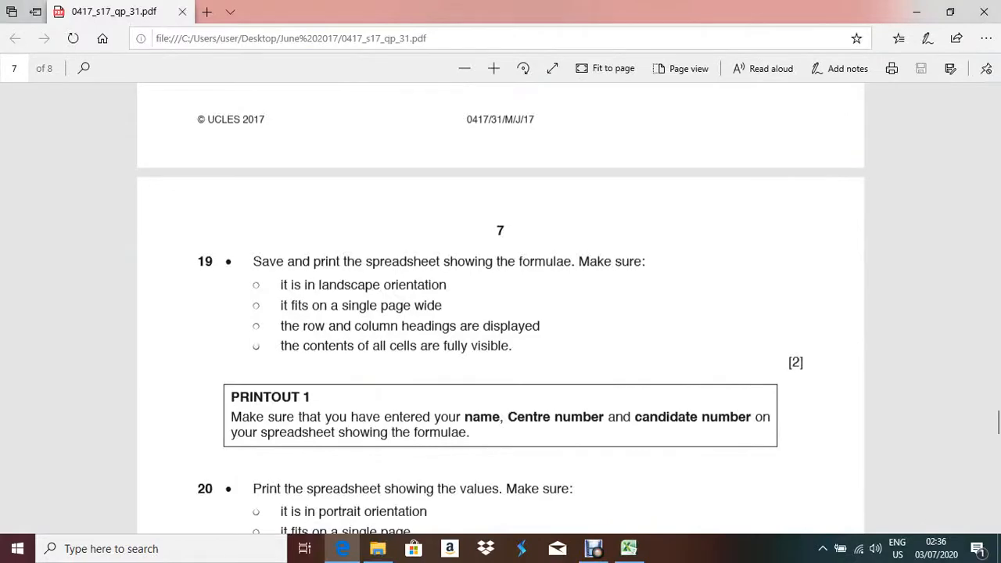
left_click_drag(252, 262, 643, 261)
scroll(500, 313, "up", 5)
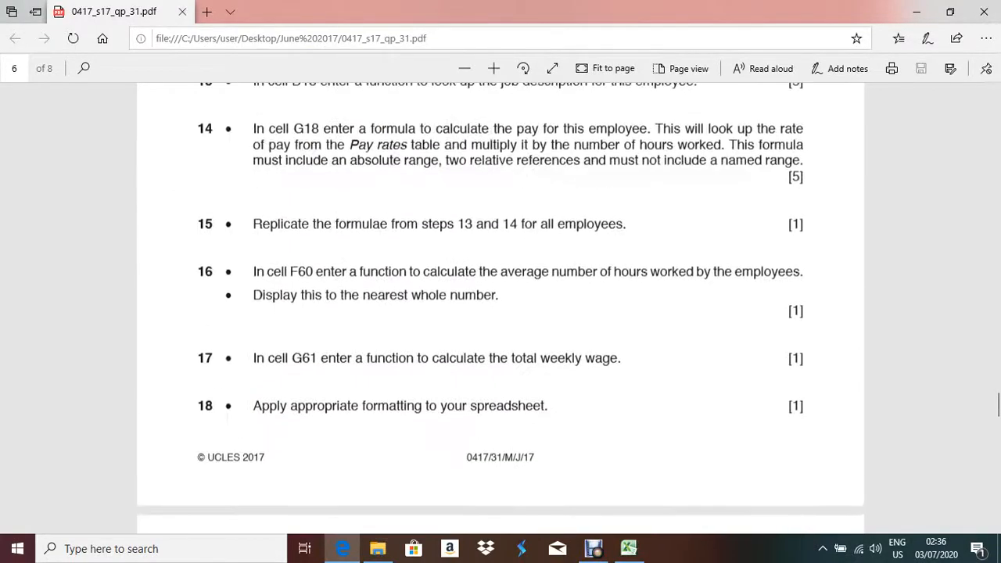
scroll(501, 312, "down", 9)
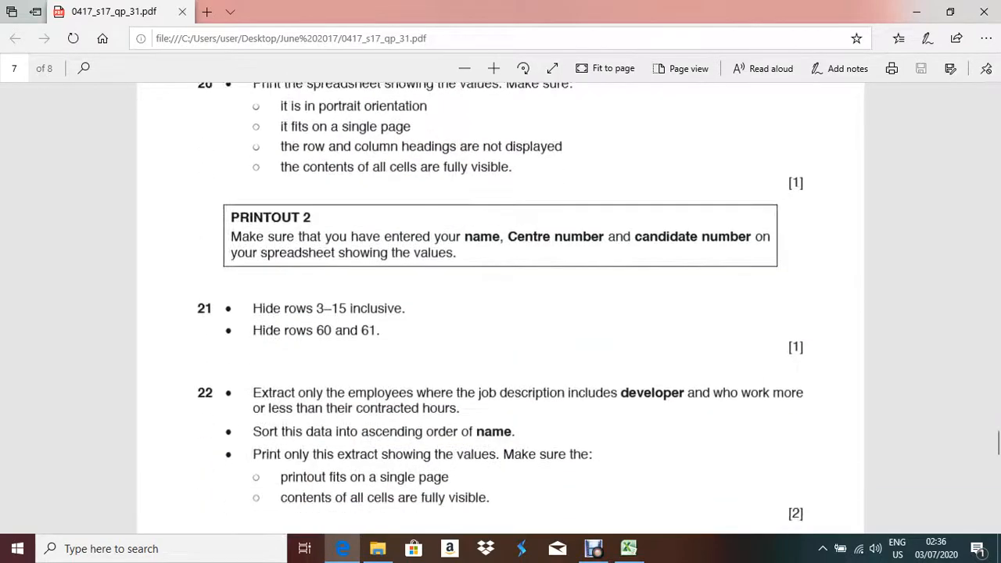
scroll(501, 313, "up", 3)
scroll(501, 313, "up", 3)
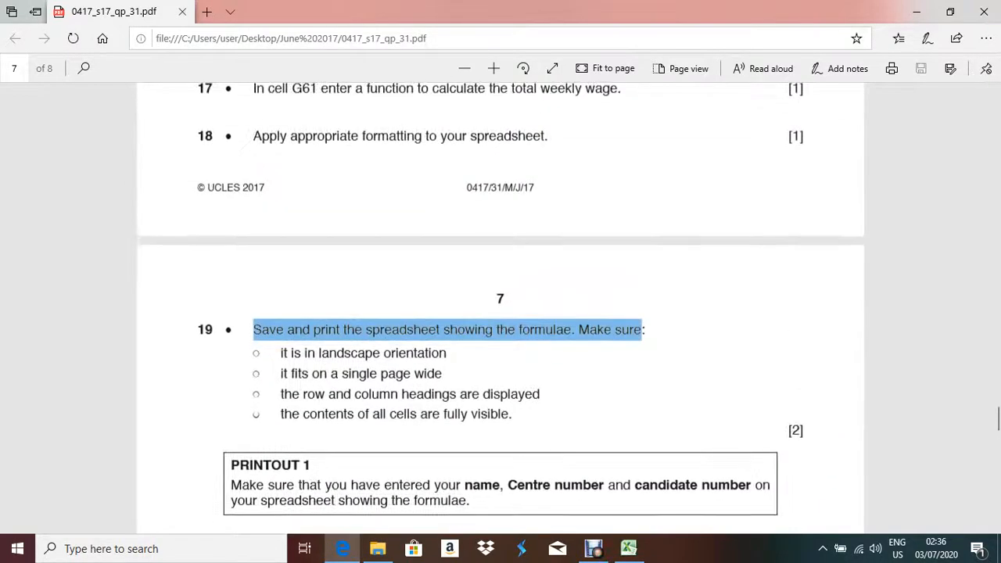
key("alt+Tab")
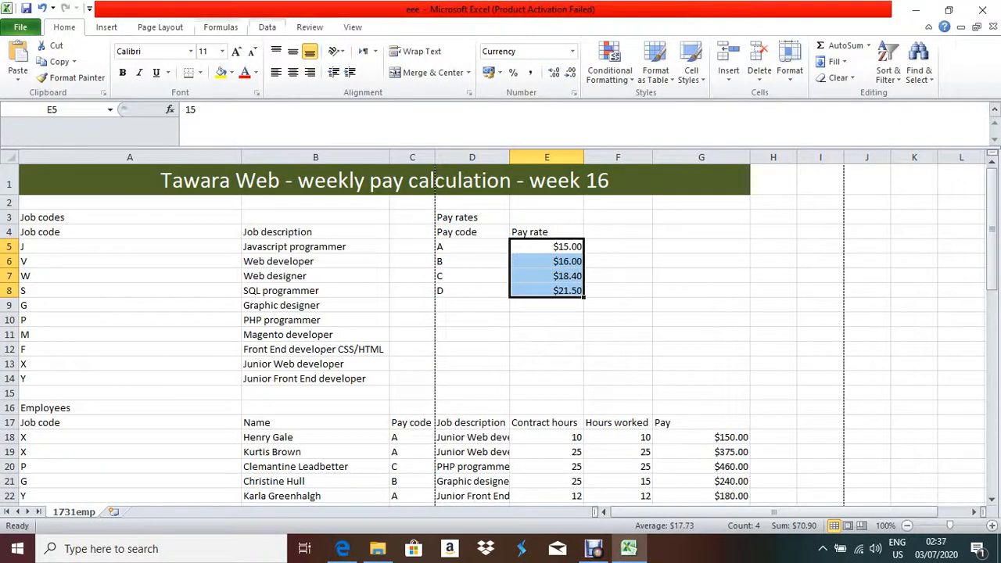
Turn on Show Formulas so cells display their formulas instead of values.
left_click(221, 27)
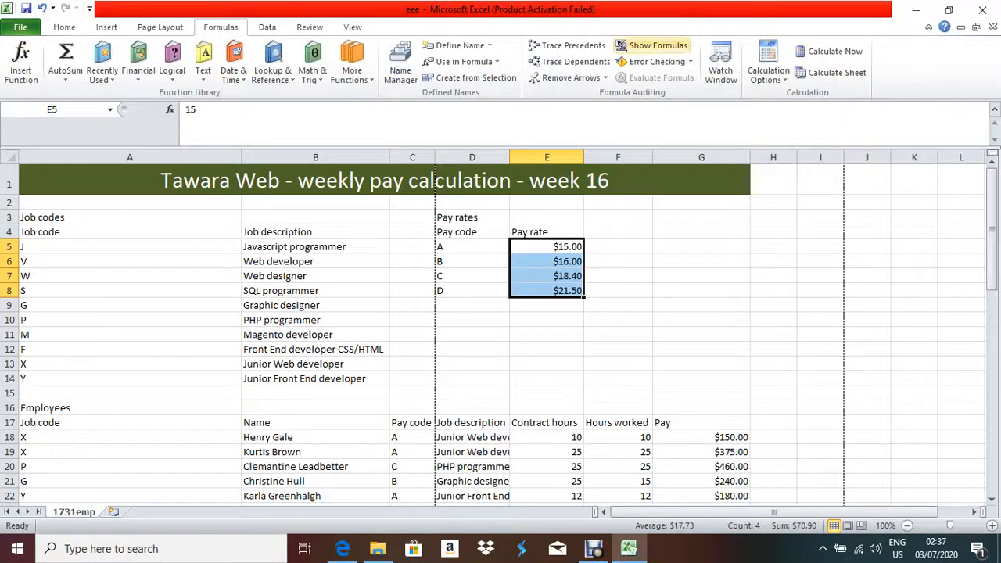
left_click(653, 45)
scroll(500, 329, "down", 9)
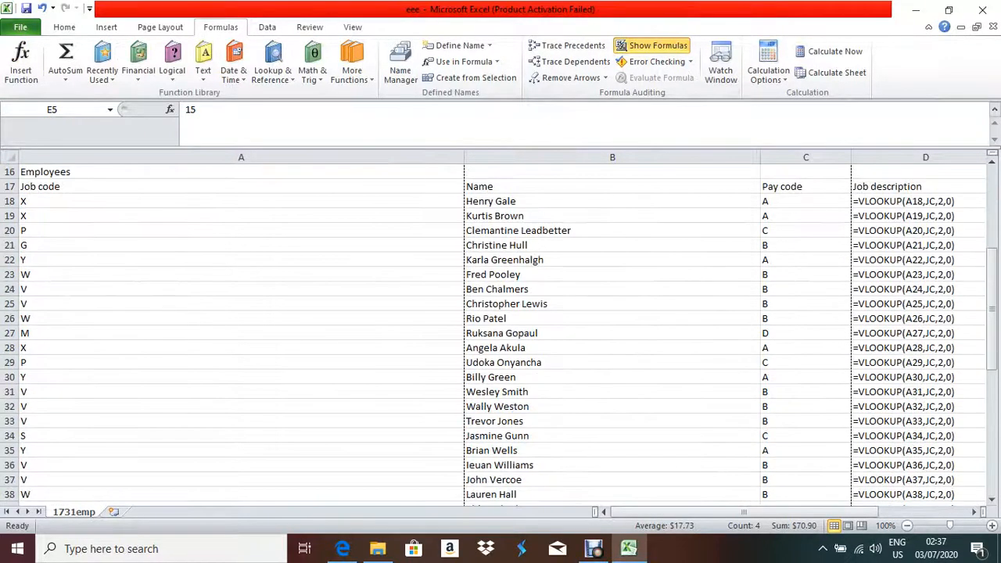
scroll(501, 328, "up", 9)
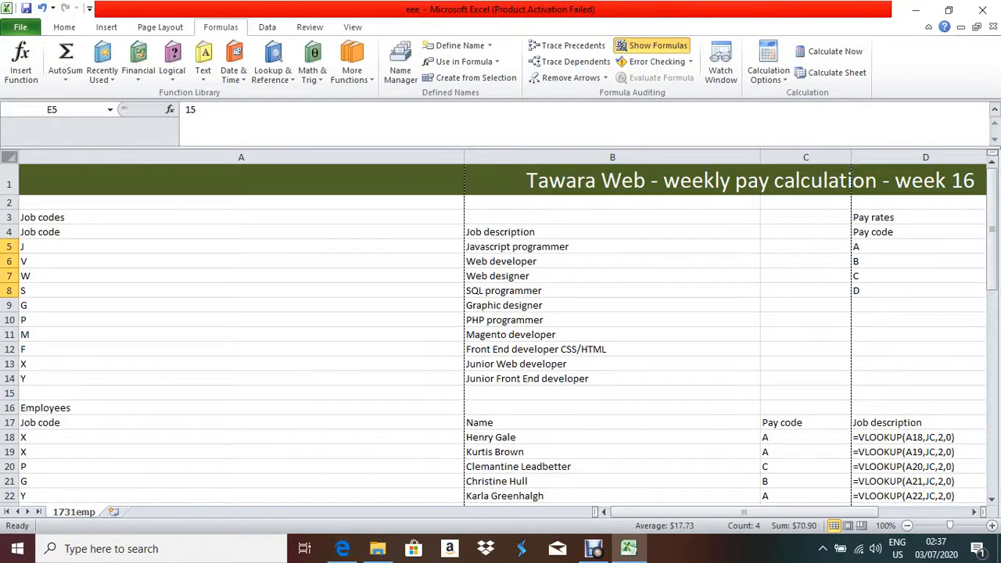
Select the whole sheet and autofit every column, undoing a trial manual resize.
left_click(9, 158)
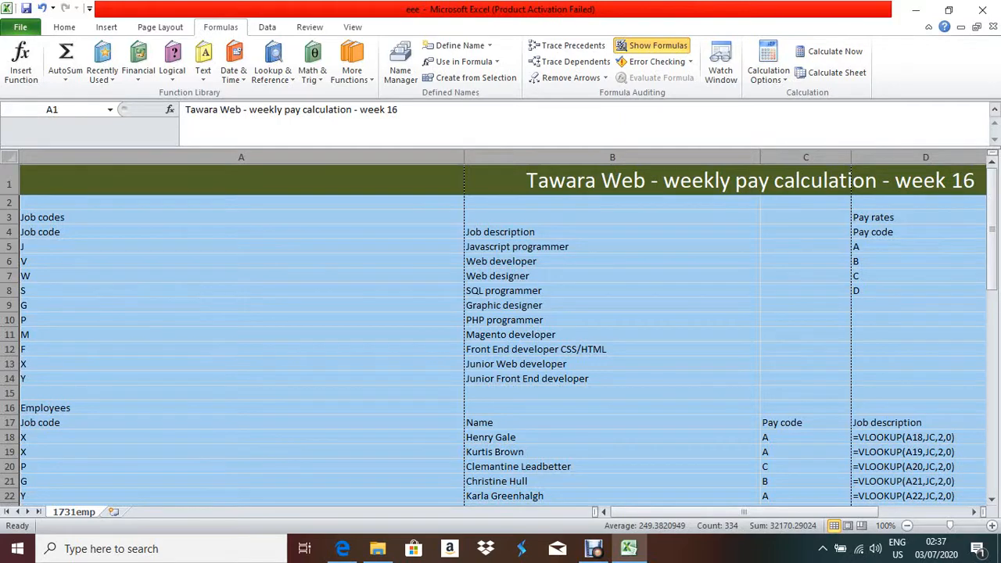
double_click(464, 157)
scroll(501, 337, "down", 5)
scroll(501, 336, "up", 3)
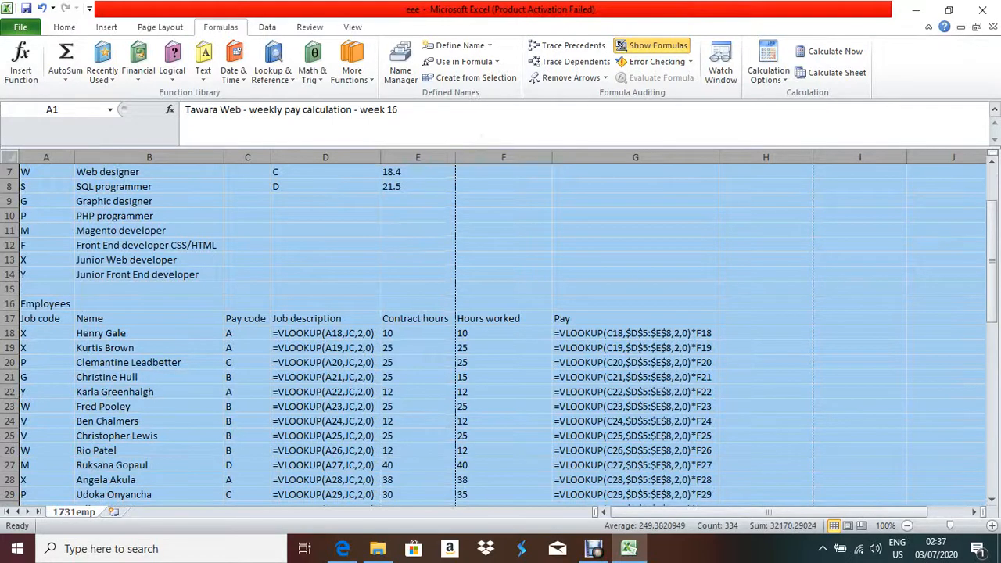
left_click_drag(381, 157, 414, 158)
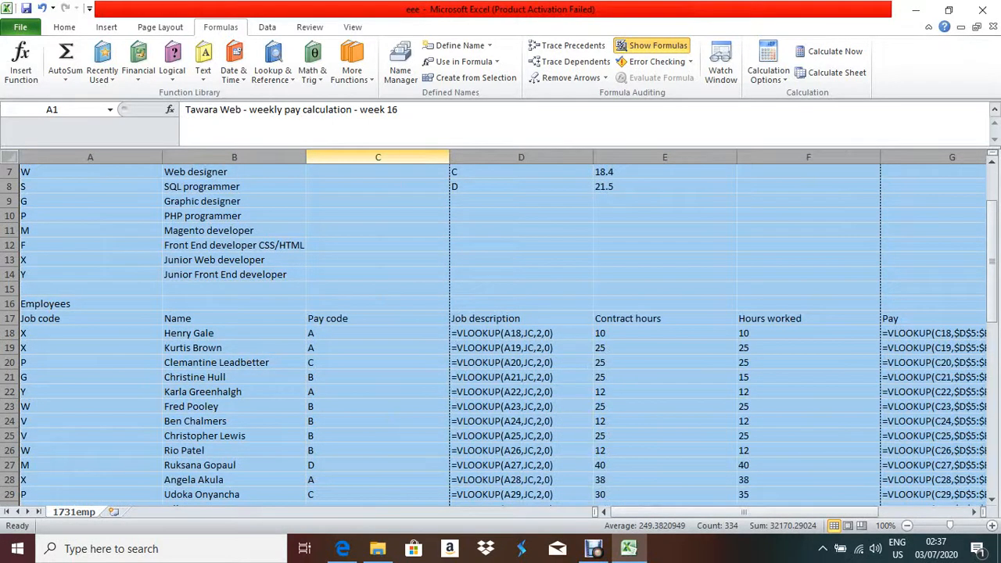
left_click_drag(450, 158, 365, 157)
left_click_drag(181, 157, 182, 157)
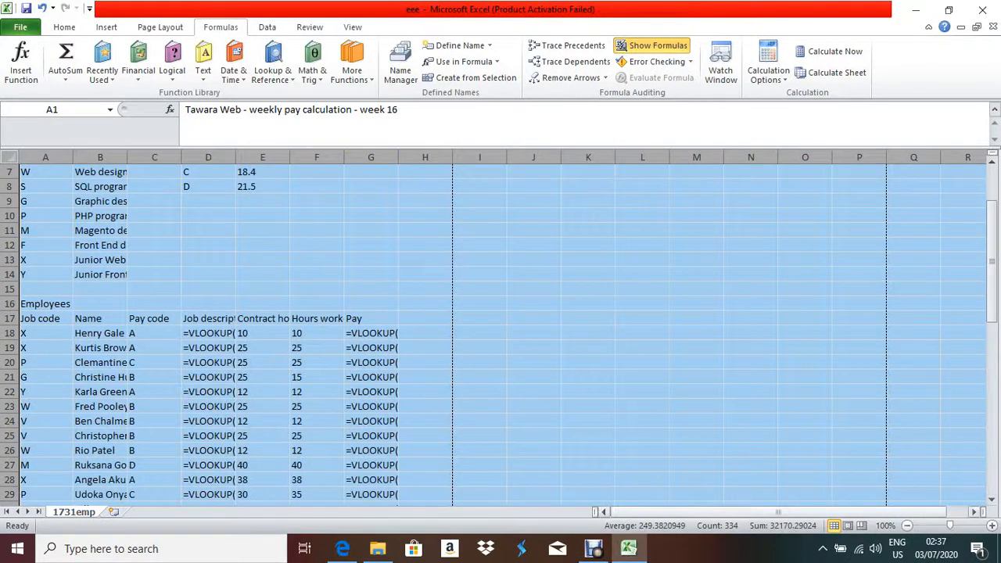
key("ctrl+z")
key("ctrl+z")
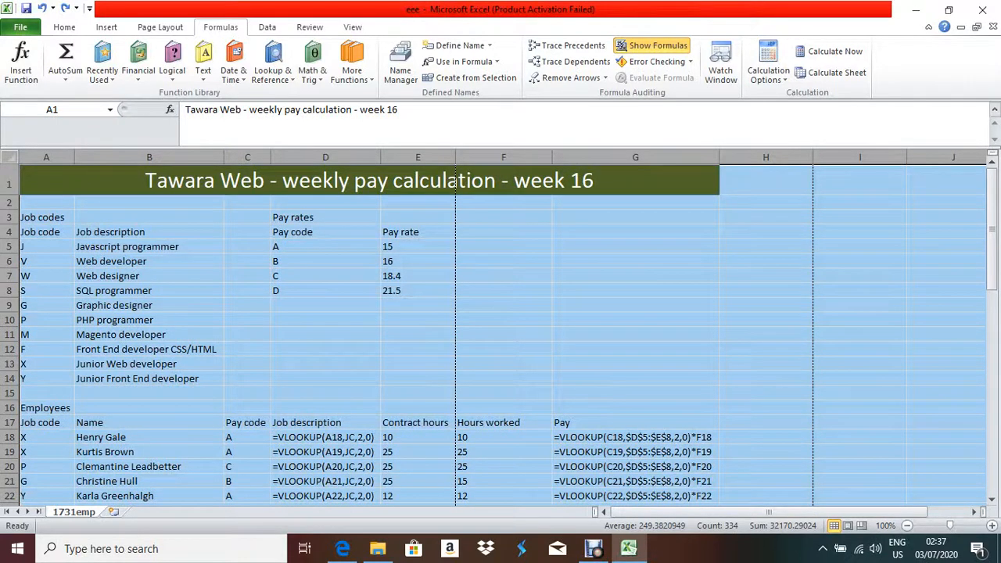
scroll(501, 329, "down", 18)
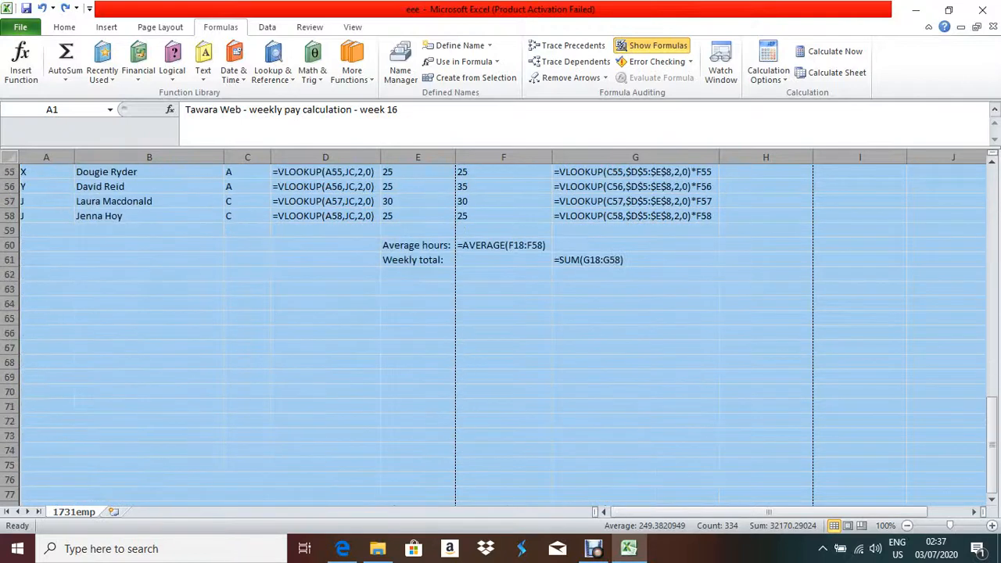
scroll(500, 328, "down", 1)
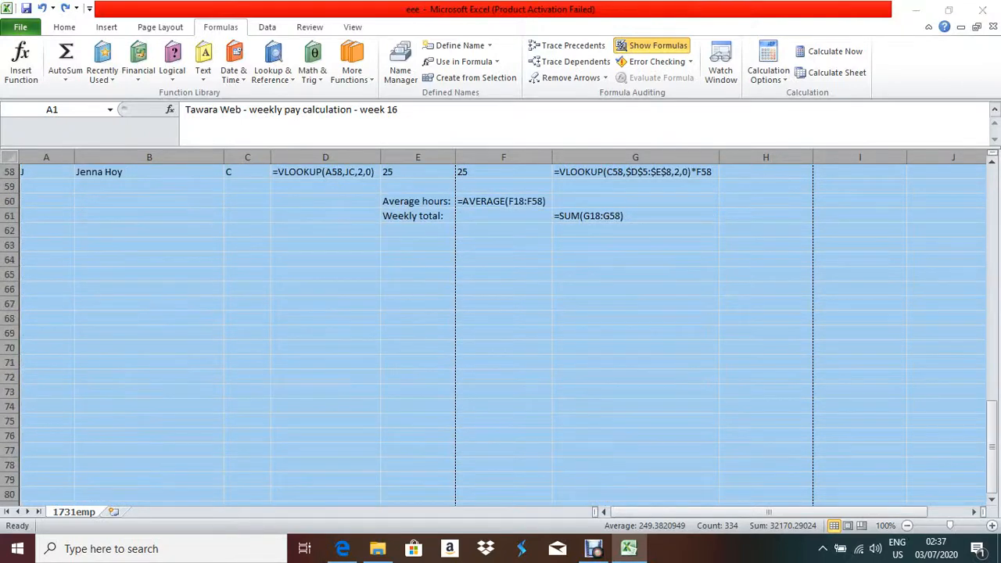
Recheck the exam question, return to row 1 and open the print preview with Ctrl+P.
key("alt+Tab")
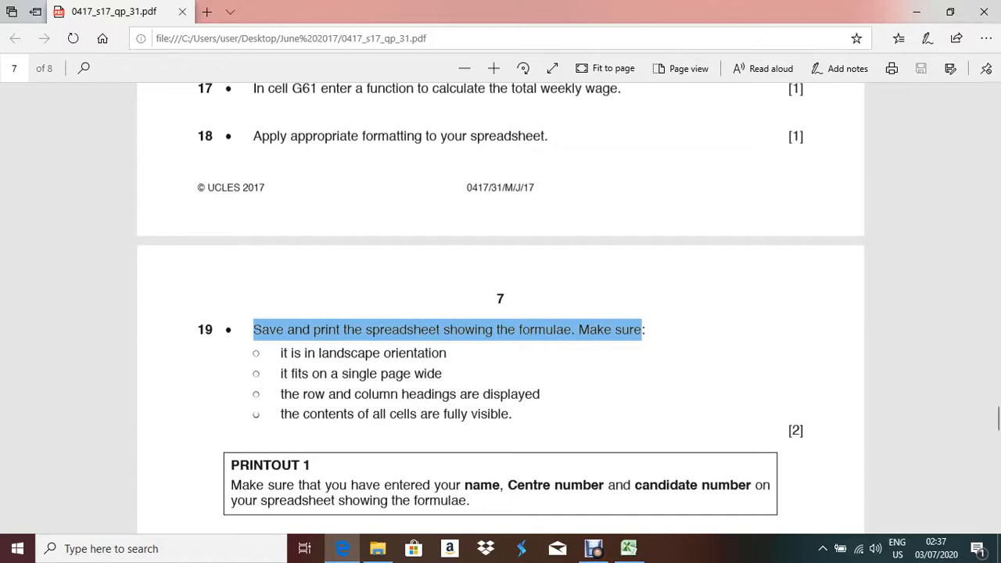
key("alt+Tab")
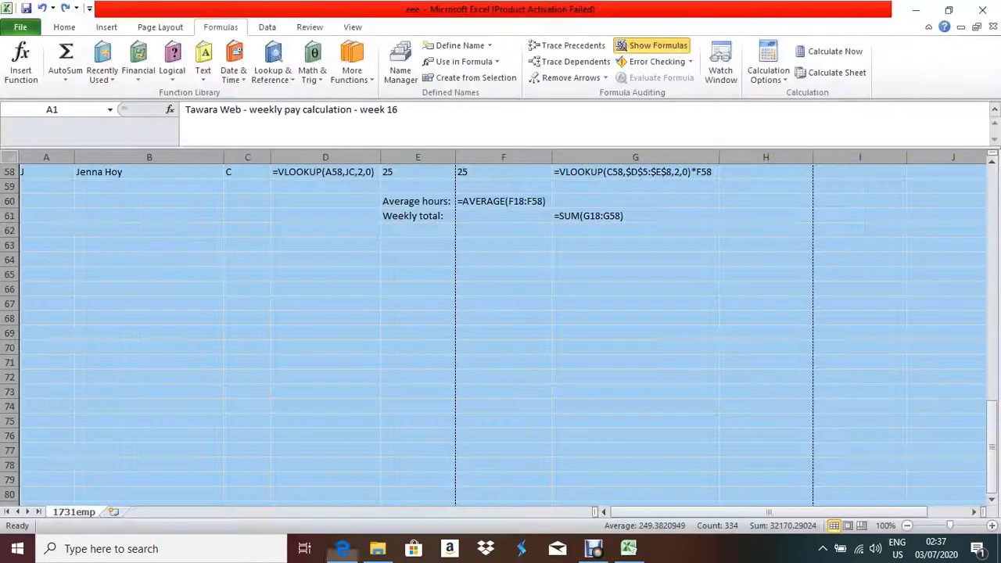
key("alt+Tab")
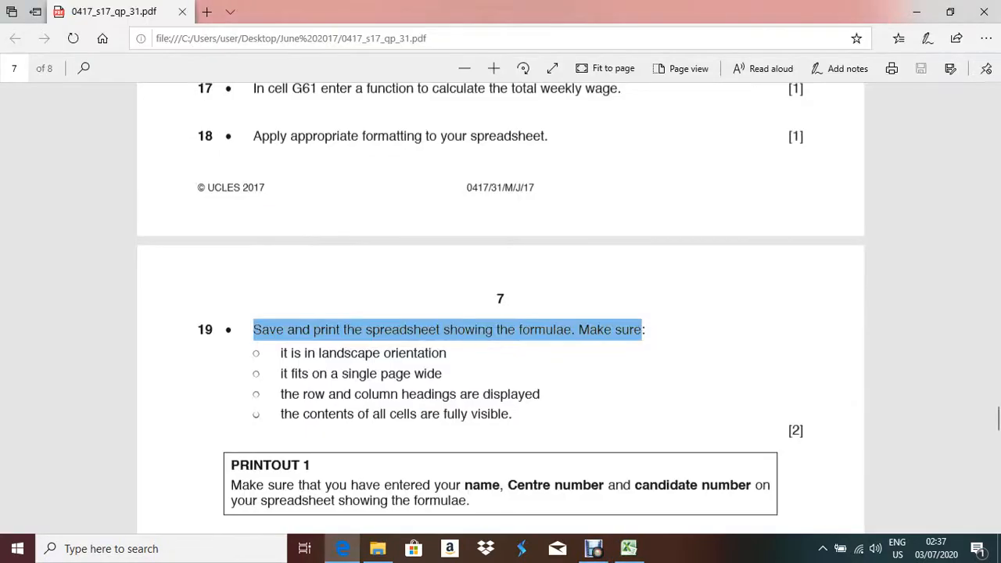
key("alt+Tab")
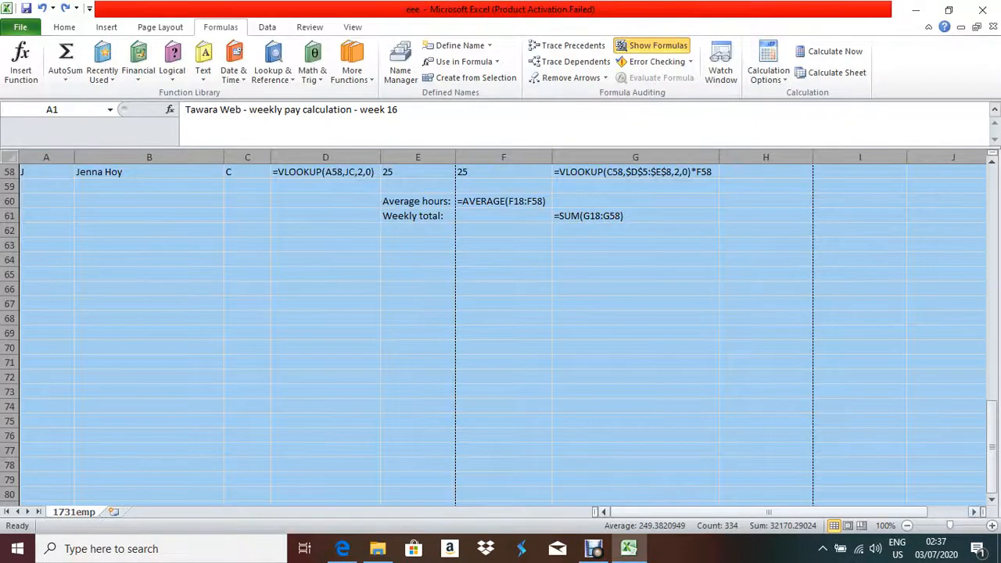
scroll(501, 329, "up", 11)
scroll(501, 328, "up", 8)
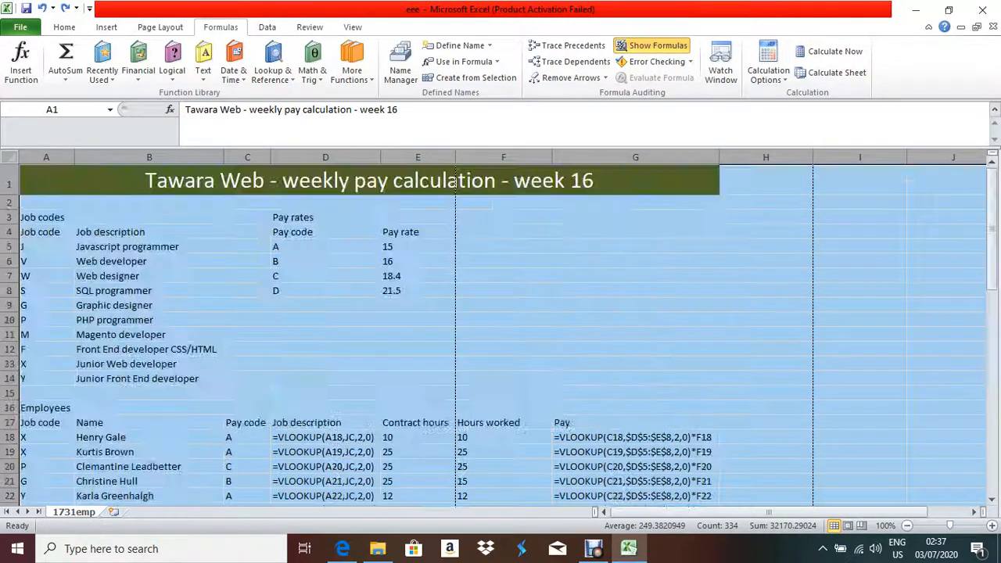
key("alt+Tab")
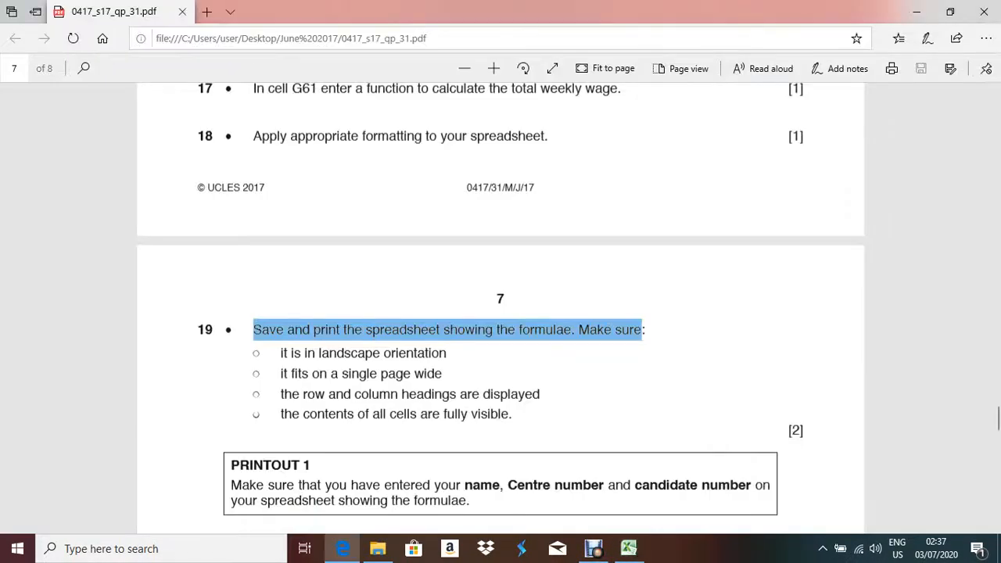
key("alt+Tab")
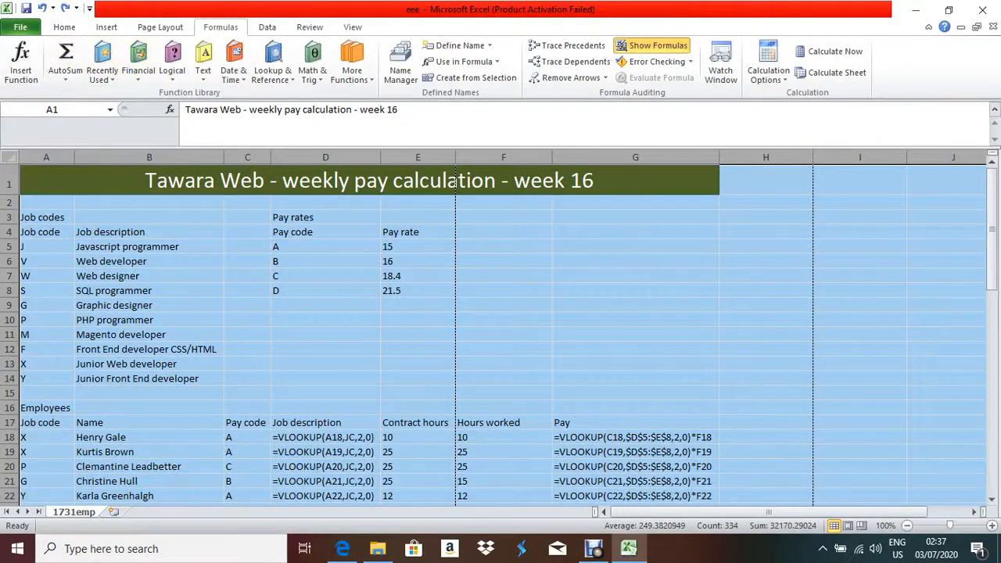
key("ctrl+p")
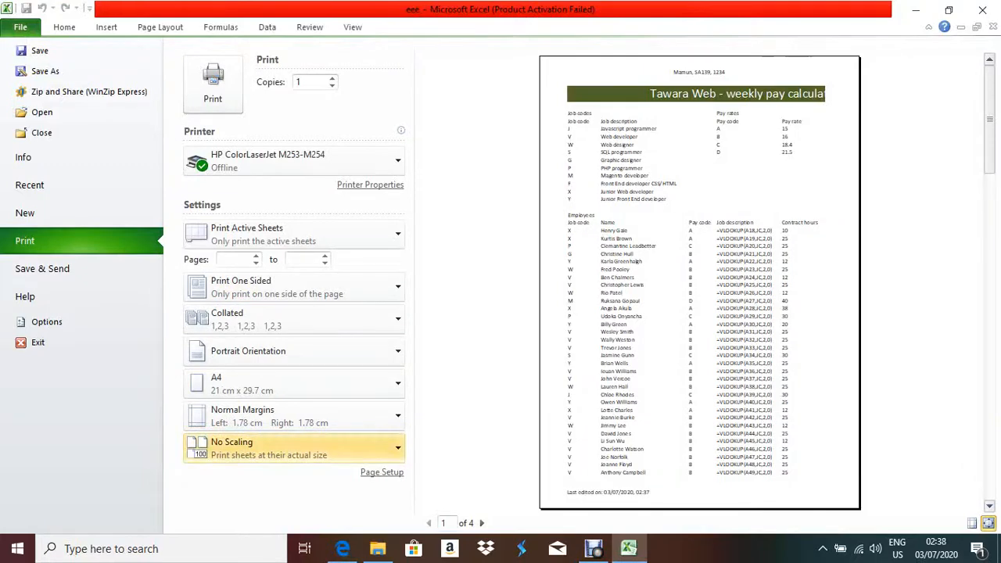
In Page Setup, turn on printing of row and column headings and gridlines.
left_click(381, 473)
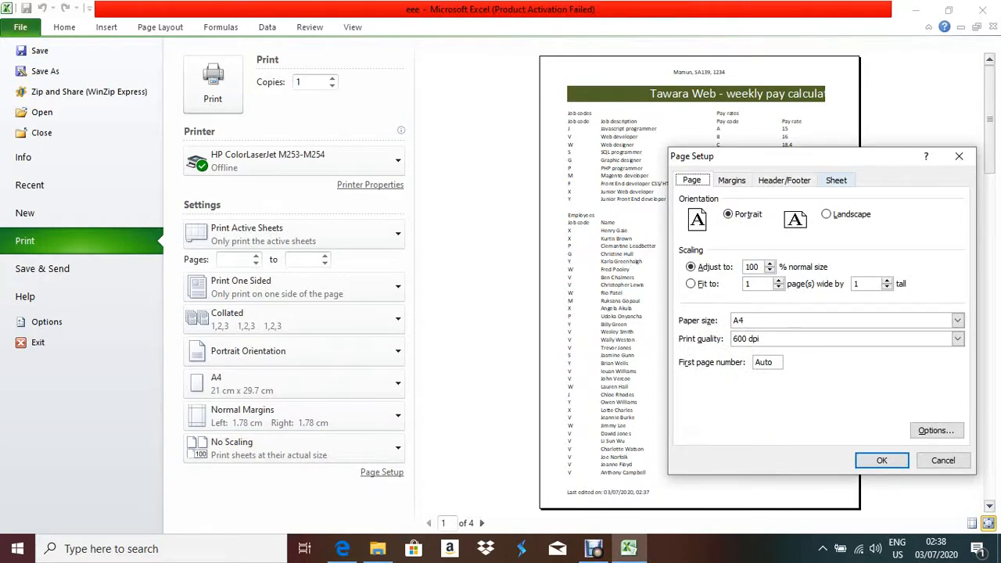
left_click(837, 180)
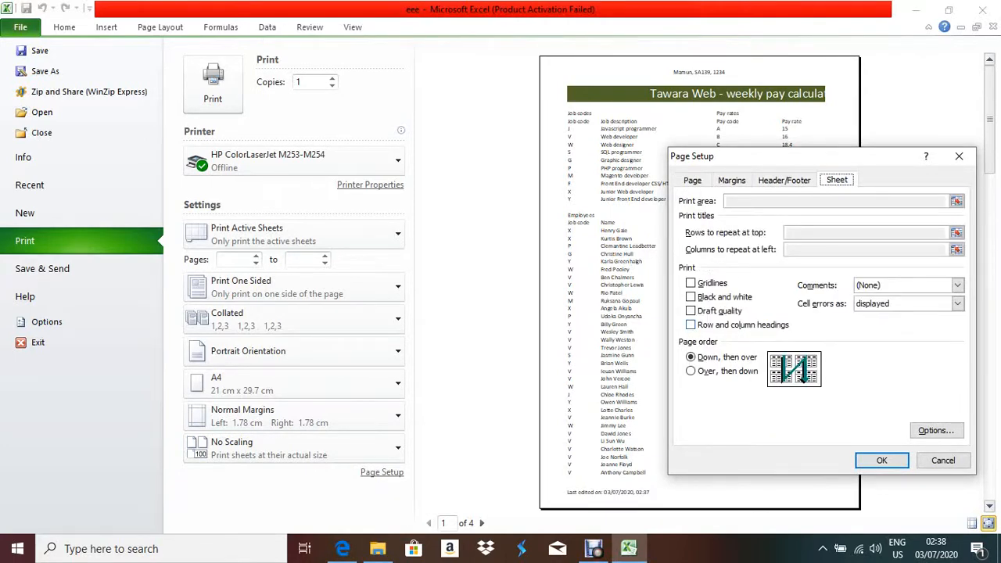
left_click(691, 324)
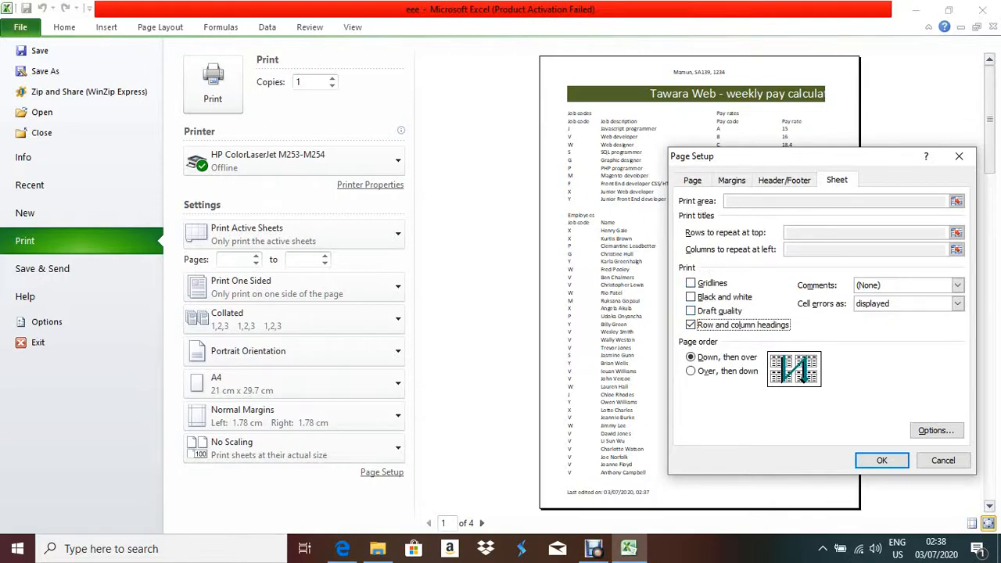
left_click(692, 283)
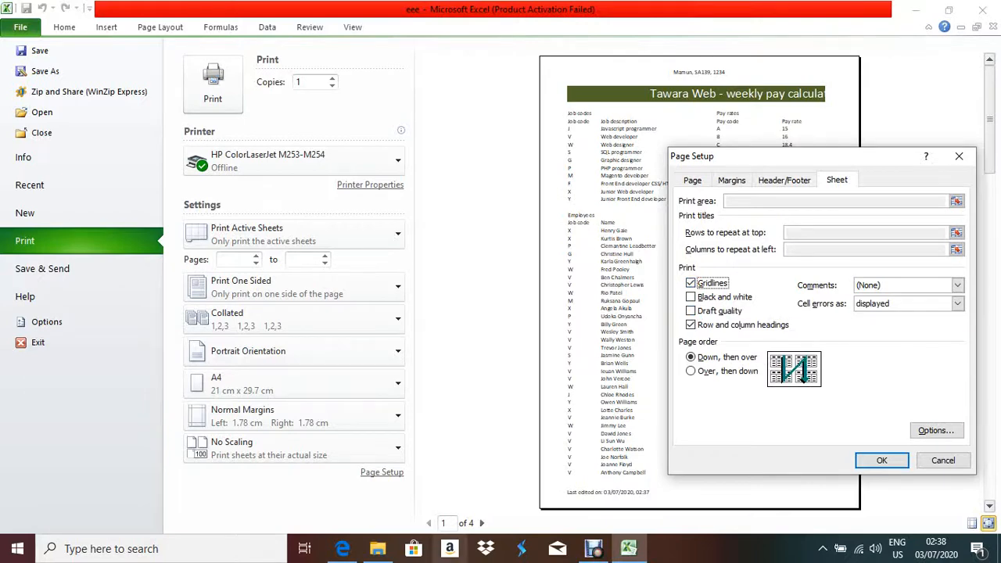
Clear the highlight on question 19 in the exam paper and return to Excel.
left_click(343, 549)
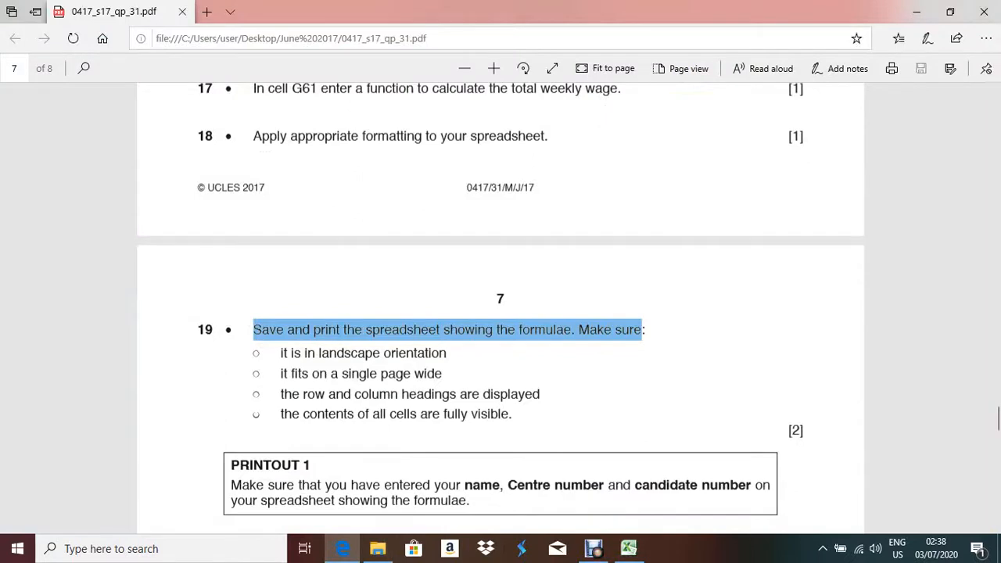
mouse_move(342, 549)
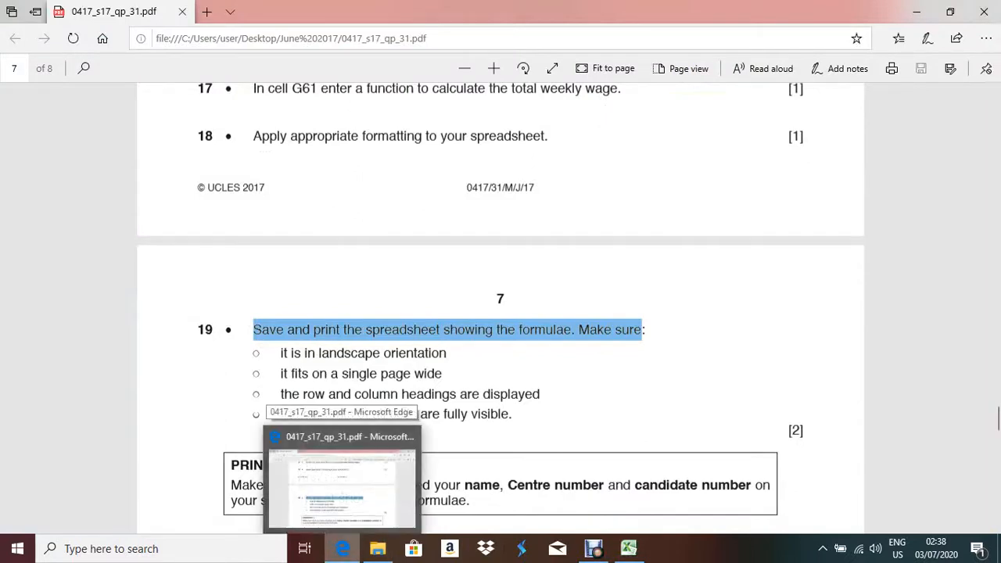
left_click(282, 354)
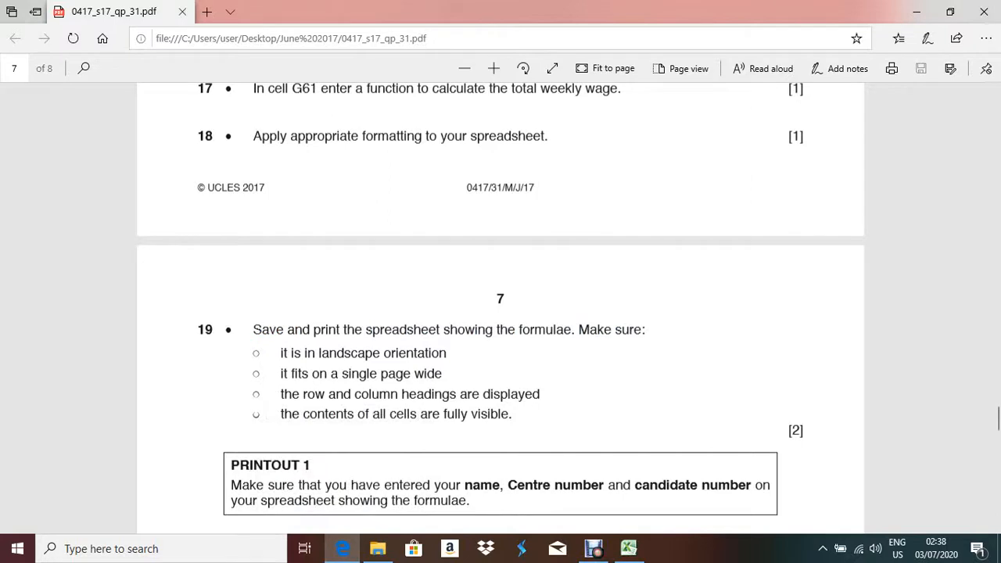
left_click(342, 549)
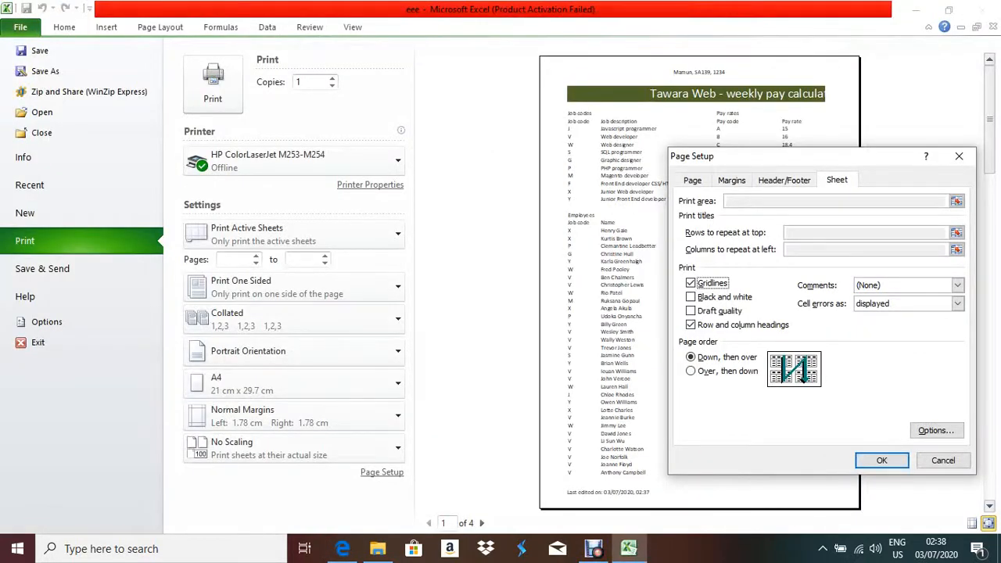
Set the page orientation to Landscape and apply the page setup.
left_click(693, 180)
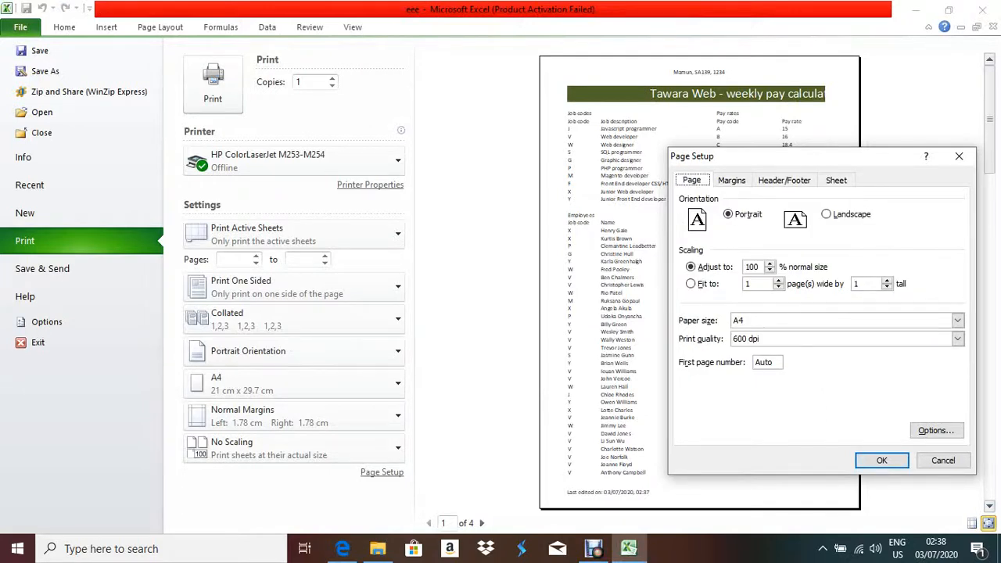
left_click(827, 214)
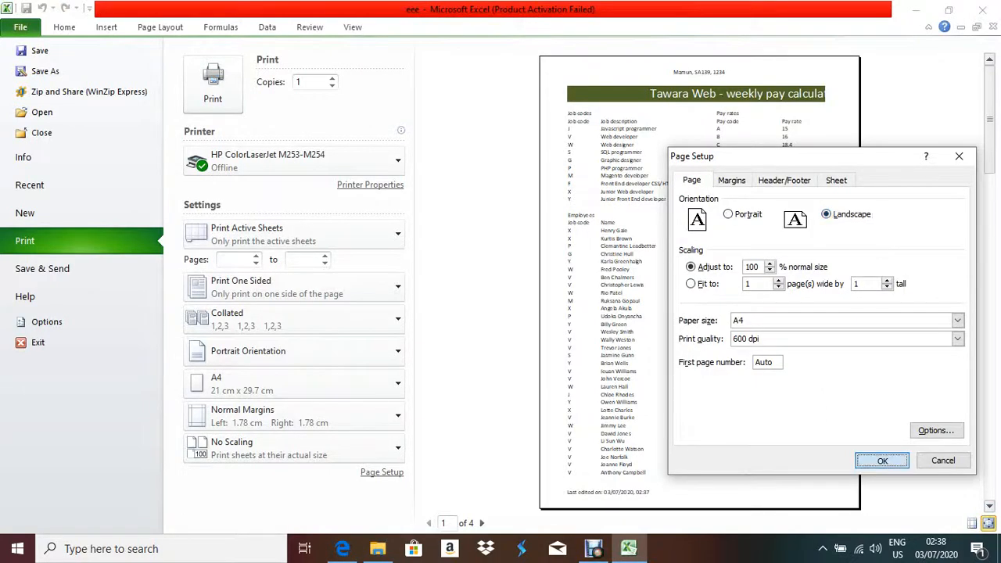
left_click(881, 460)
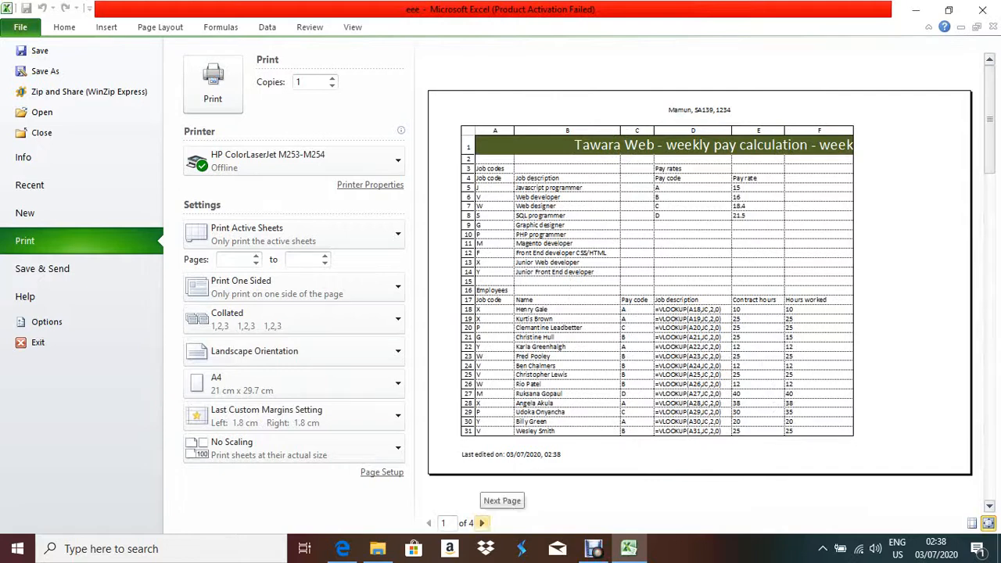
Scale the printout down to 90% in Page Setup.
left_click(381, 472)
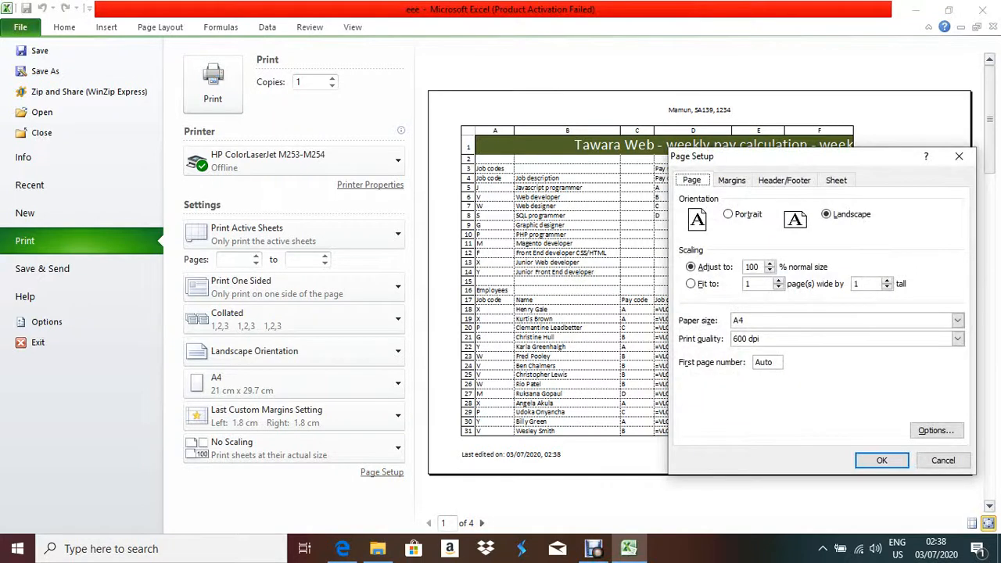
left_click(771, 271)
left_click(771, 271)
left_click(881, 460)
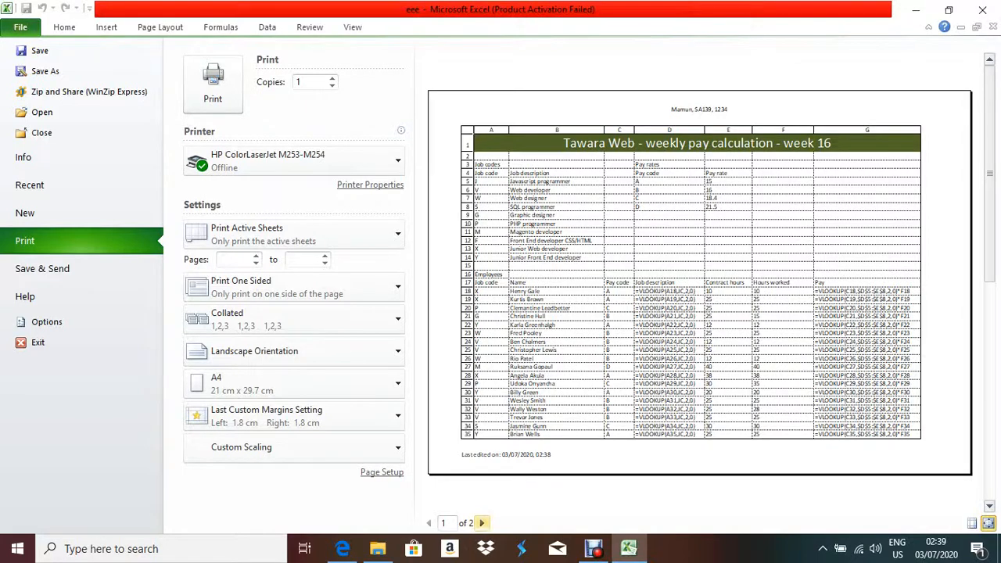
Review both preview pages, leave print preview and scroll down the exam paper.
left_click(482, 523)
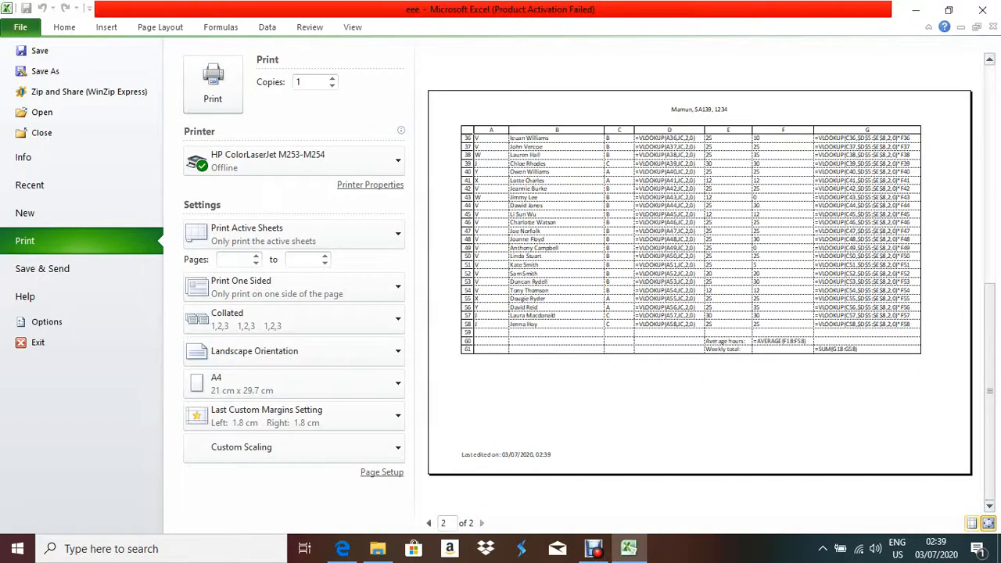
left_click(429, 523)
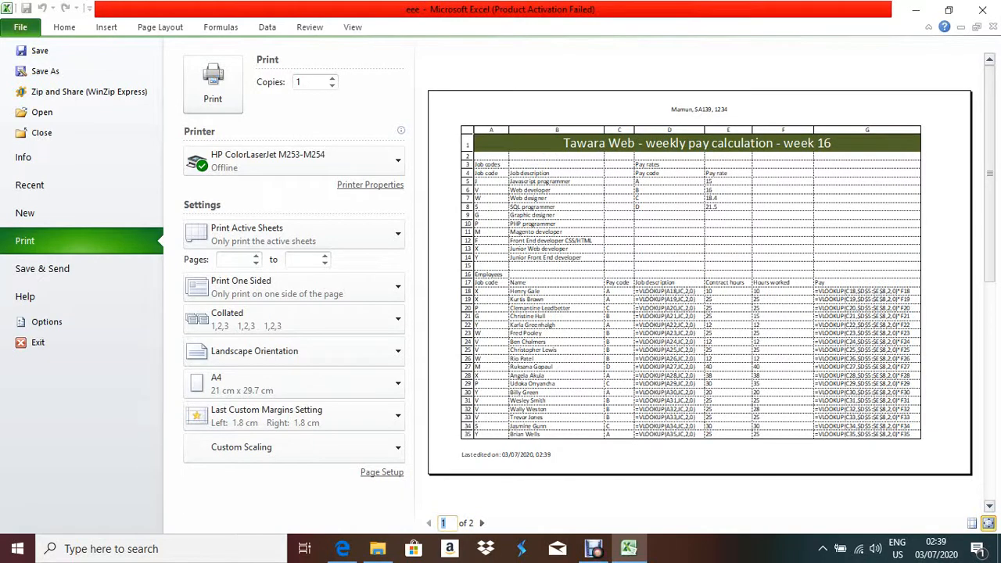
key("Escape")
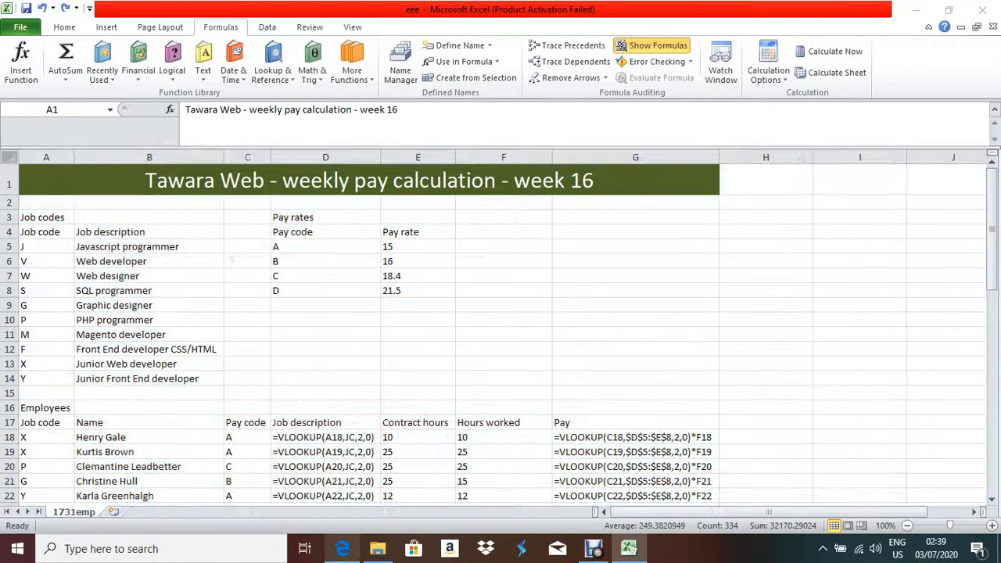
left_click(342, 548)
scroll(500, 313, "down", 4)
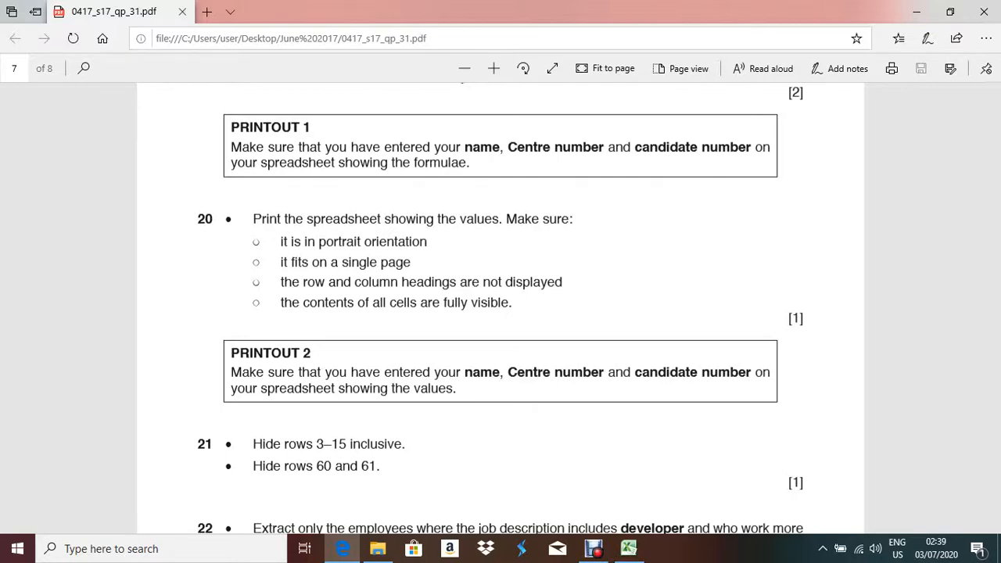
Switch the 1731emp sheet from showing formulas back to calculated values.
key("alt+Tab")
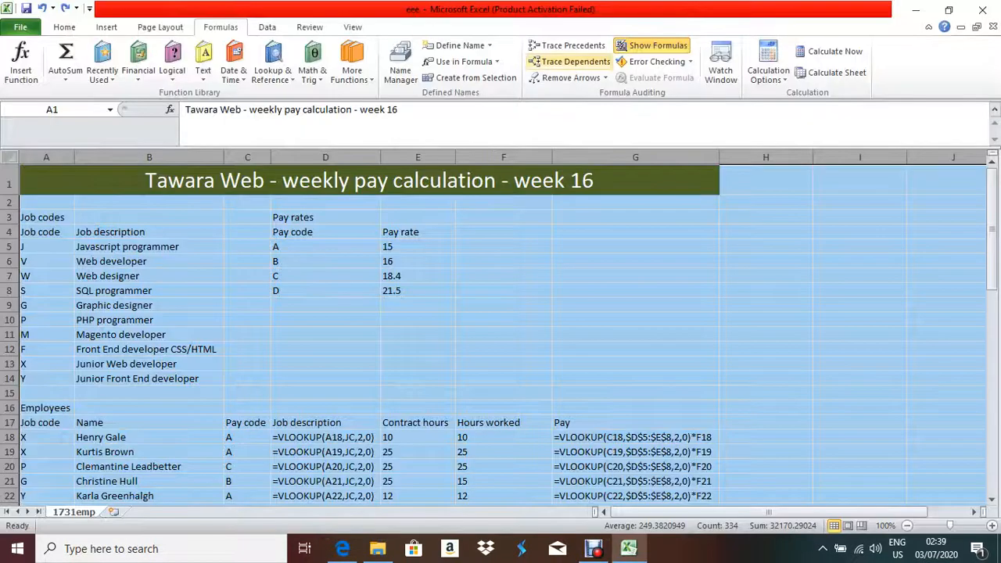
left_click(635, 348)
scroll(636, 349, "down", 5)
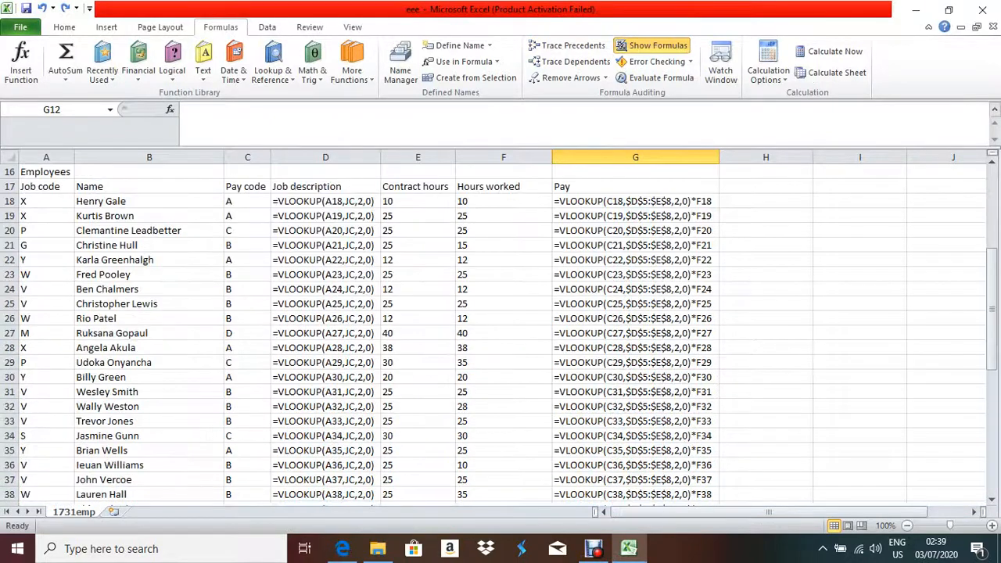
scroll(635, 349, "up", 3)
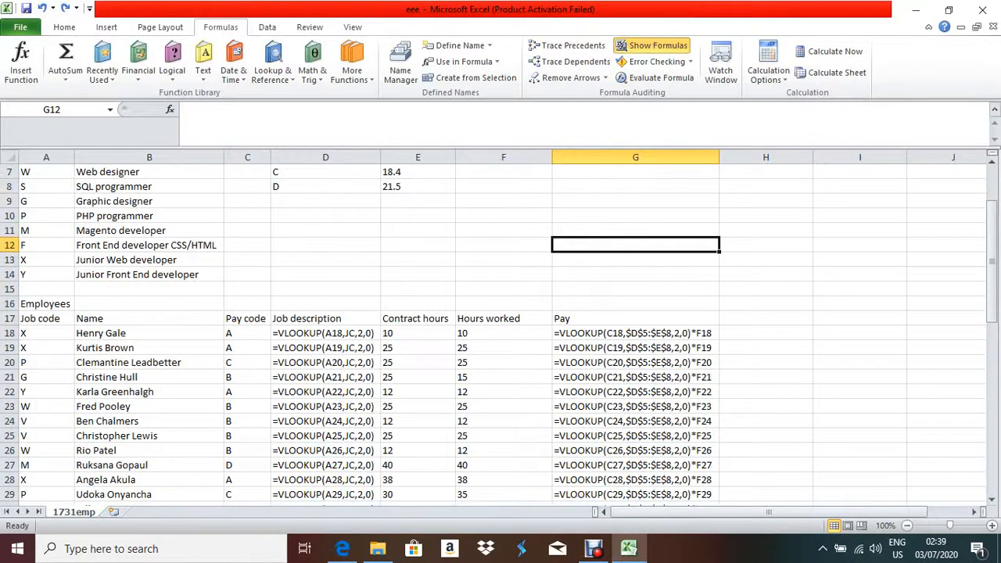
key("ctrl+grave")
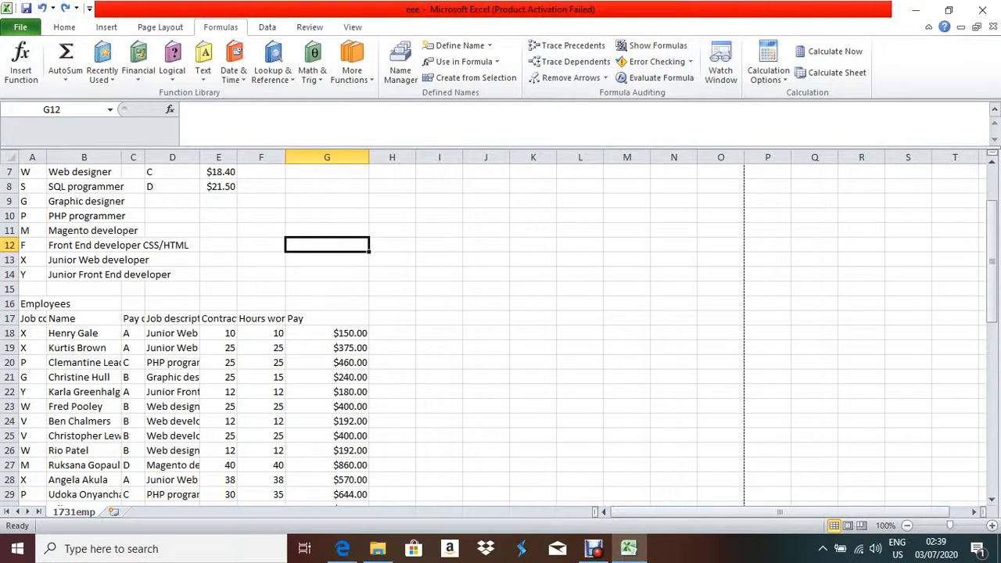
Select the whole sheet and AutoFit every column to its contents.
left_click(9, 157)
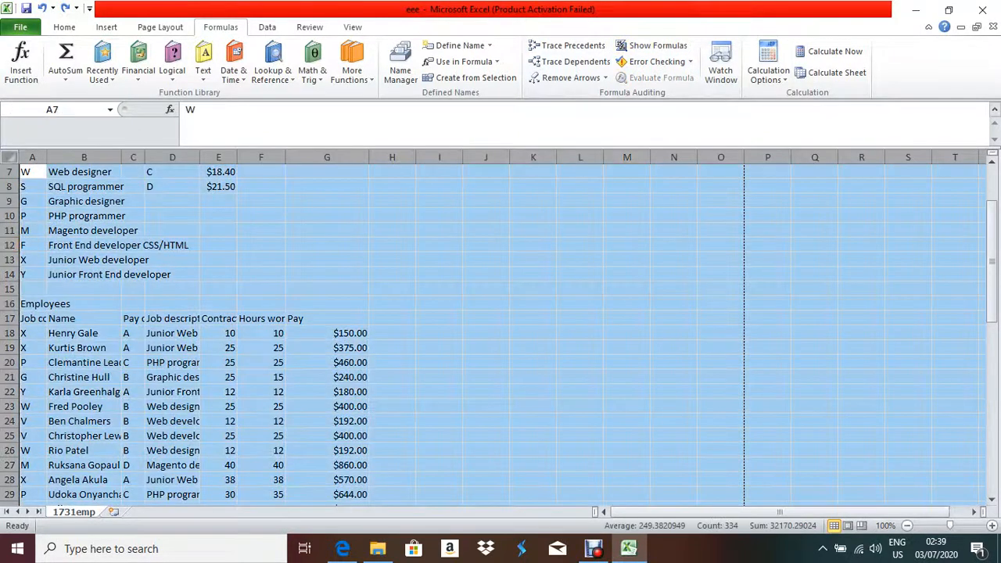
double_click(145, 158)
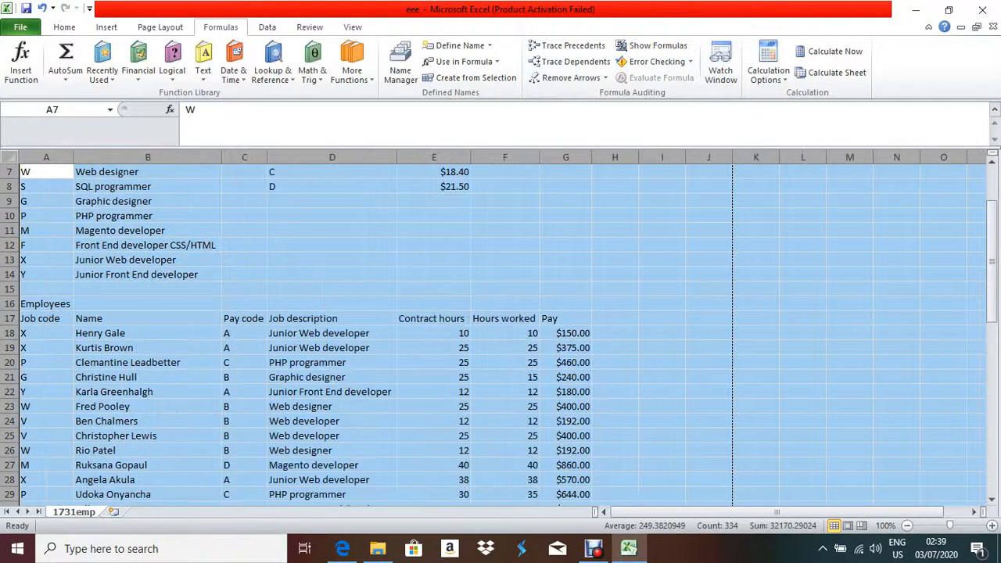
scroll(501, 328, "down", 3)
key("alt+Tab")
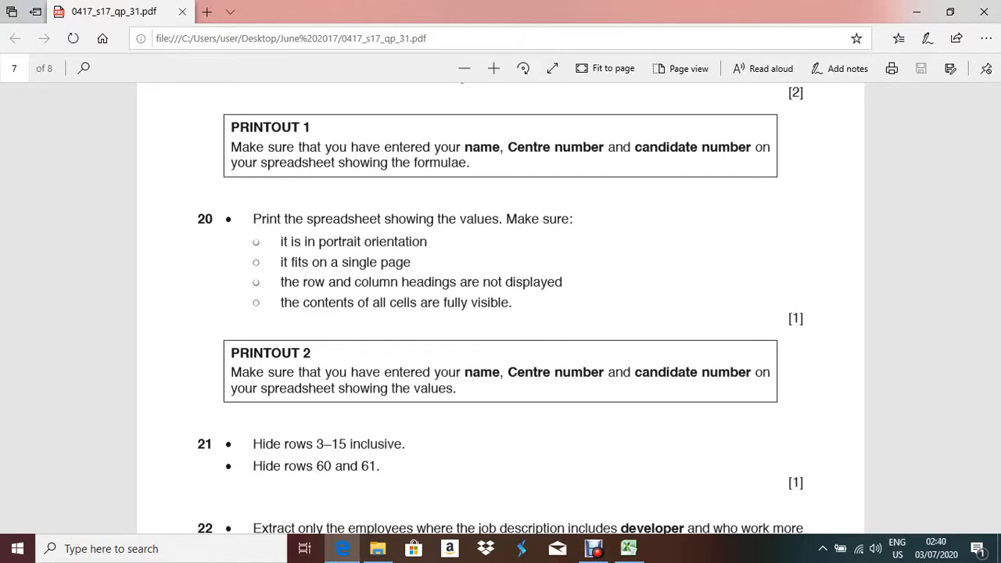
In Page Setup's Sheet options, turn off printing of gridlines and row and column headings.
key("alt+Tab")
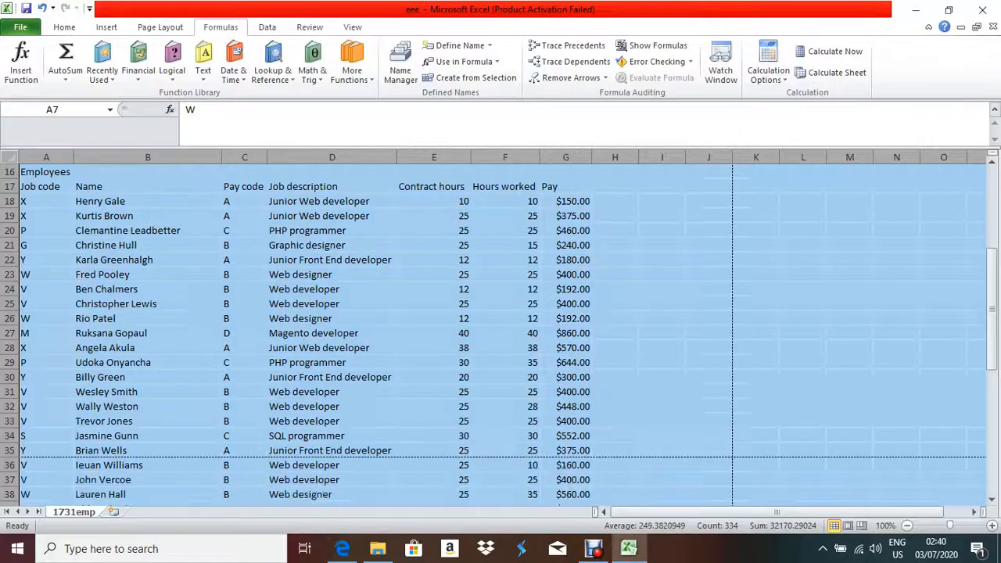
left_click(20, 27)
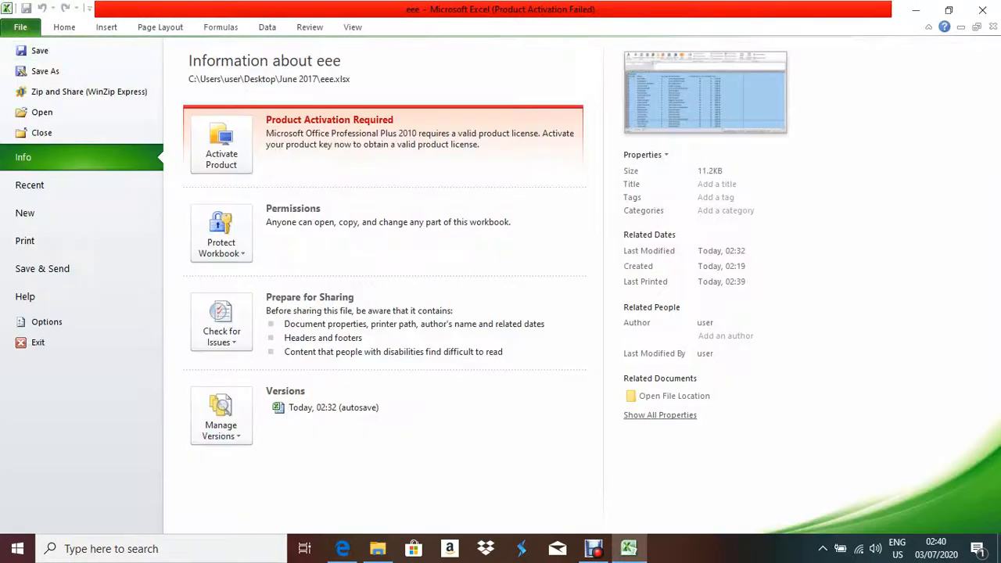
left_click(25, 240)
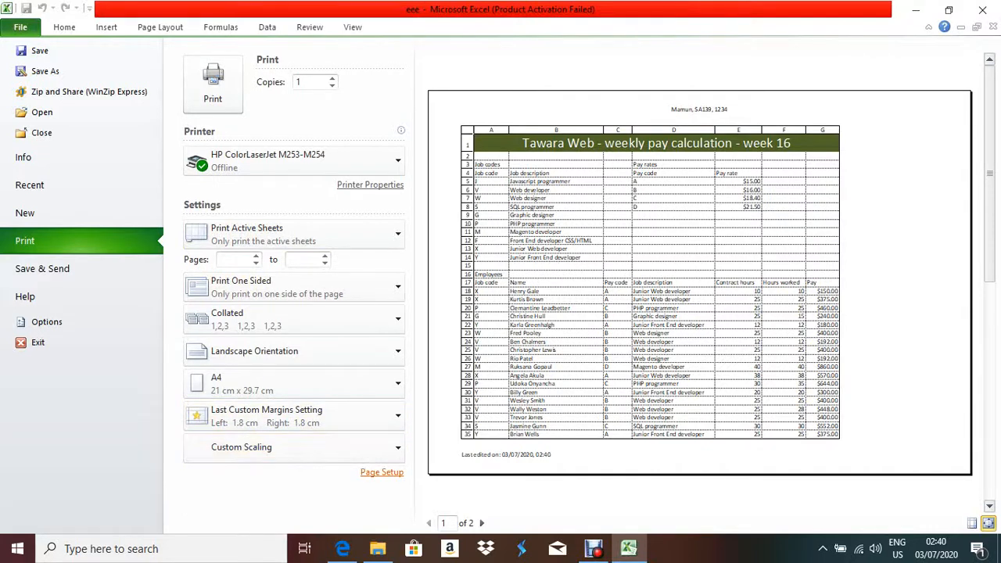
left_click(382, 472)
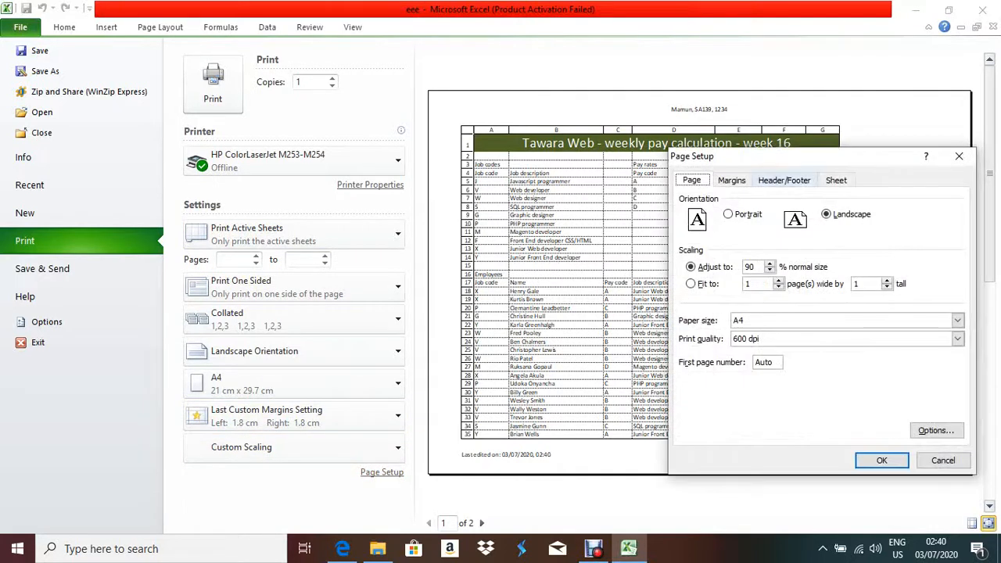
left_click(837, 180)
left_click(691, 282)
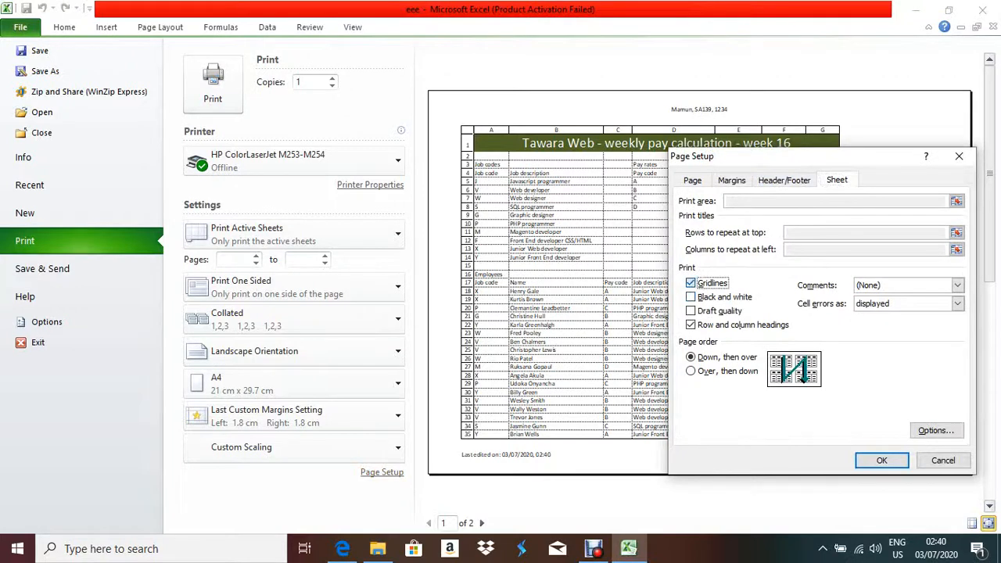
left_click(691, 324)
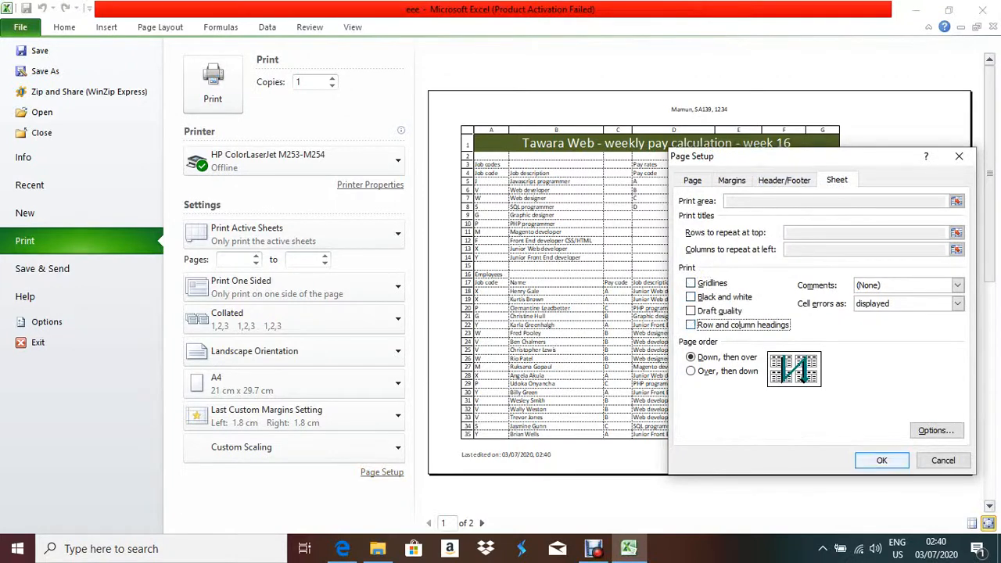
left_click(882, 460)
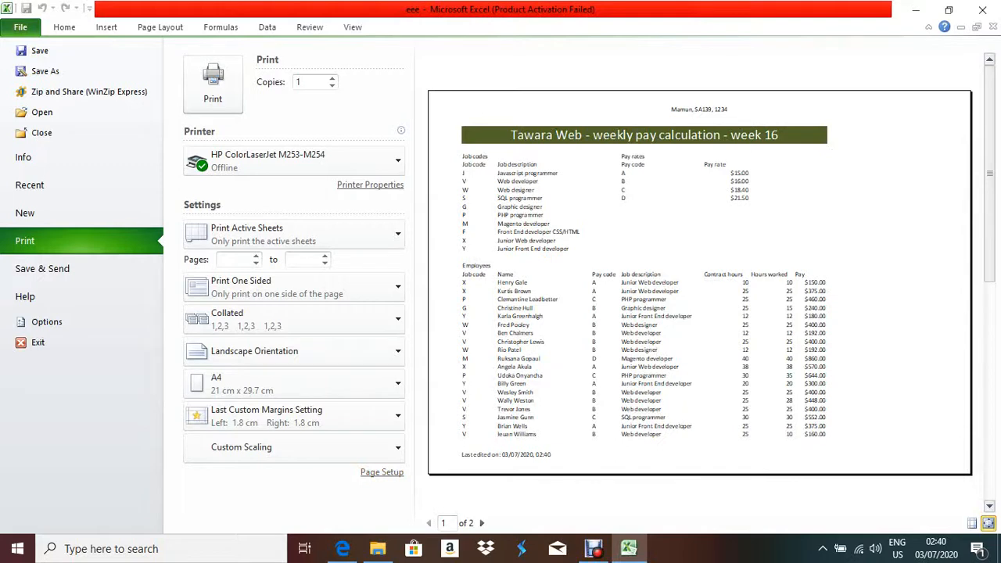
key("Escape")
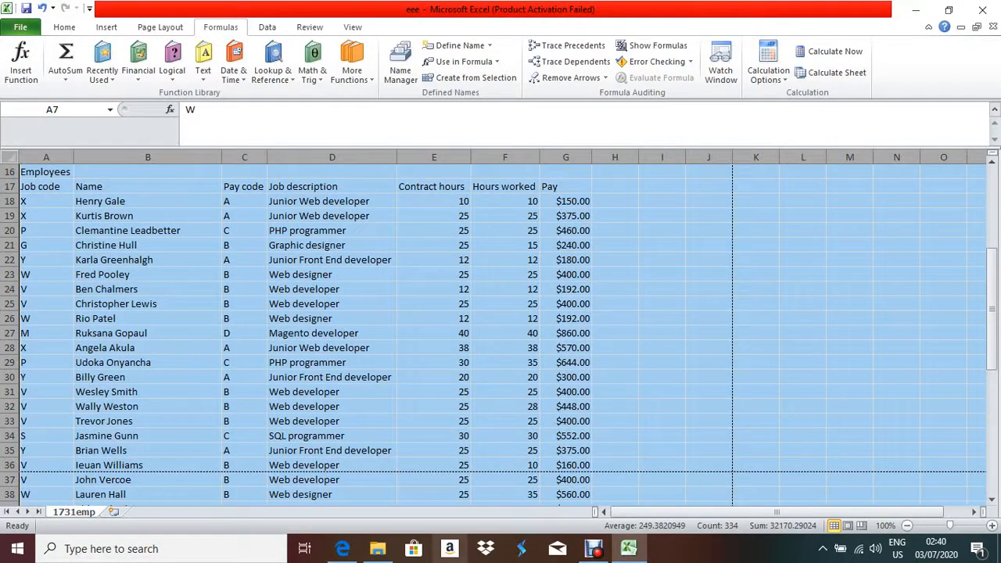
left_click(343, 548)
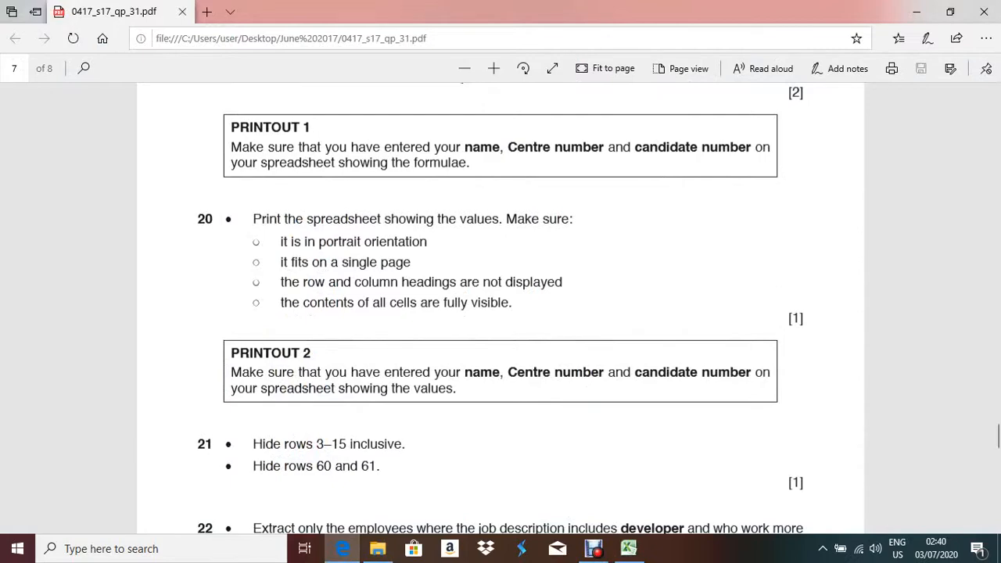
Select the job codes and pay rates block, then dismiss its context menu unchanged.
key("alt+Tab")
left_click(506, 304)
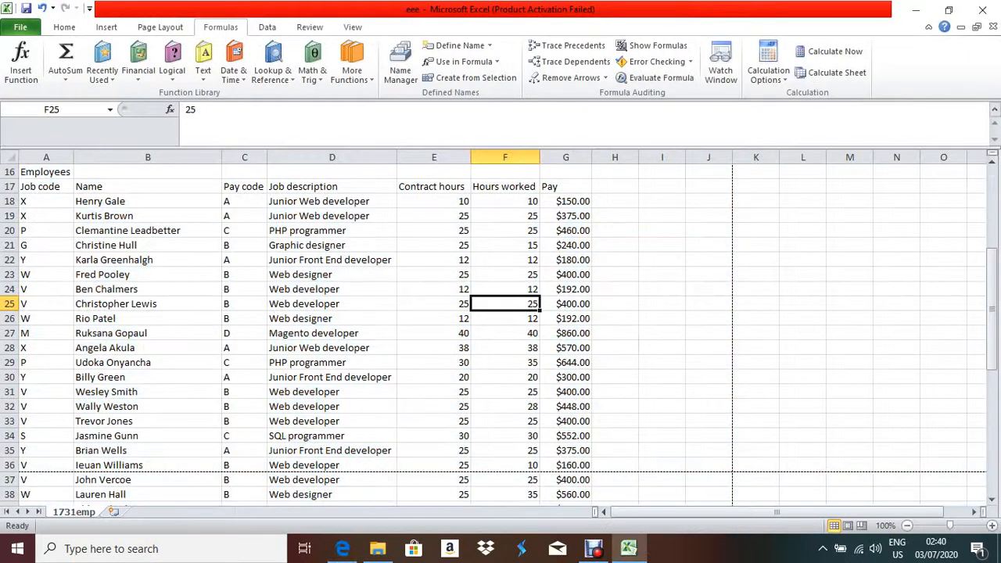
scroll(500, 328, "up", 5)
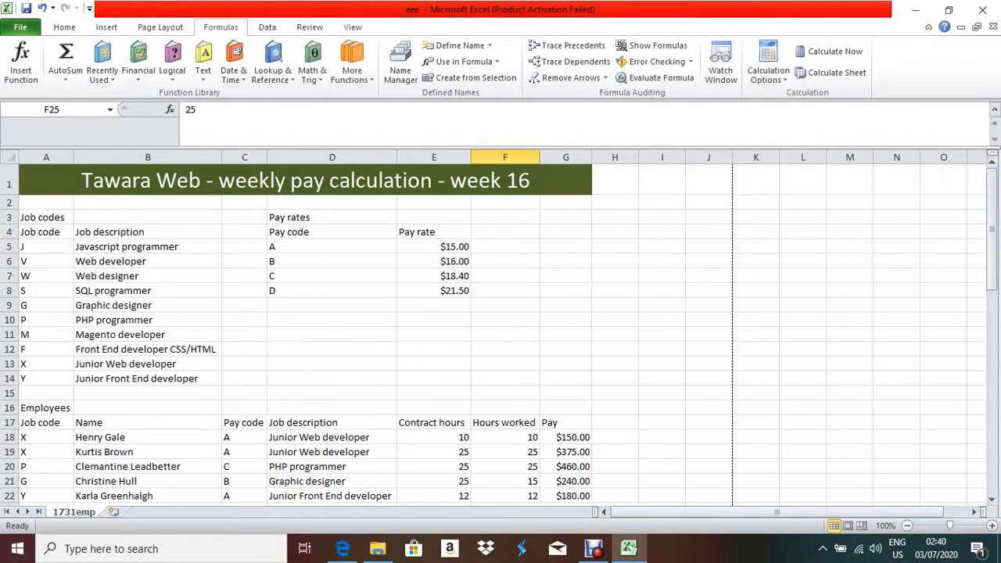
left_click_drag(43, 217, 329, 379)
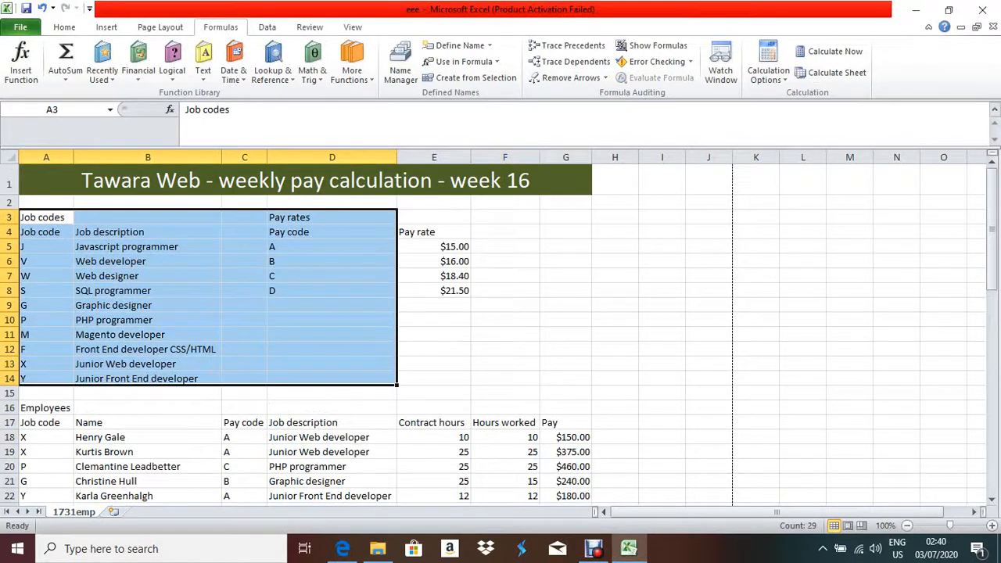
right_click(176, 313)
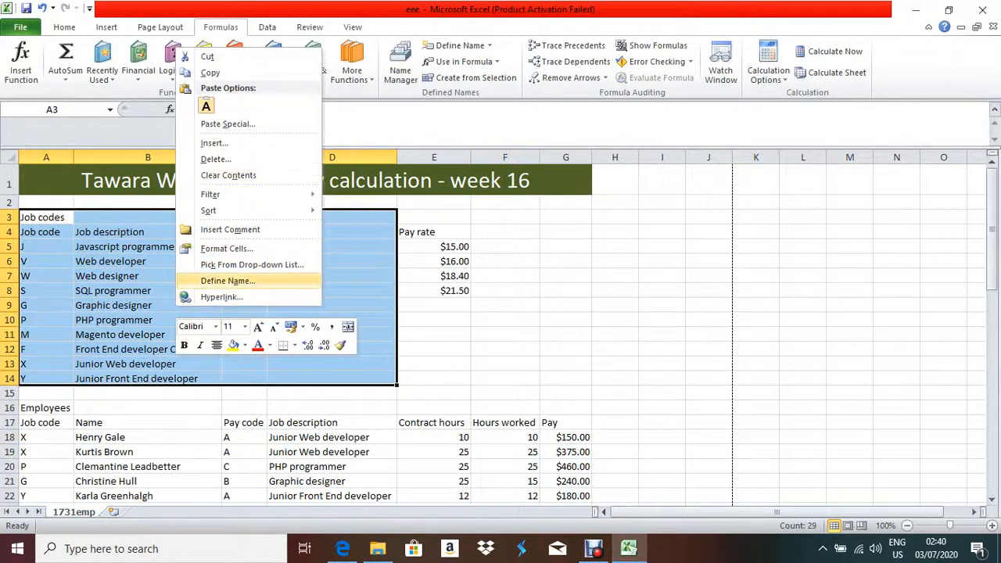
key("Escape")
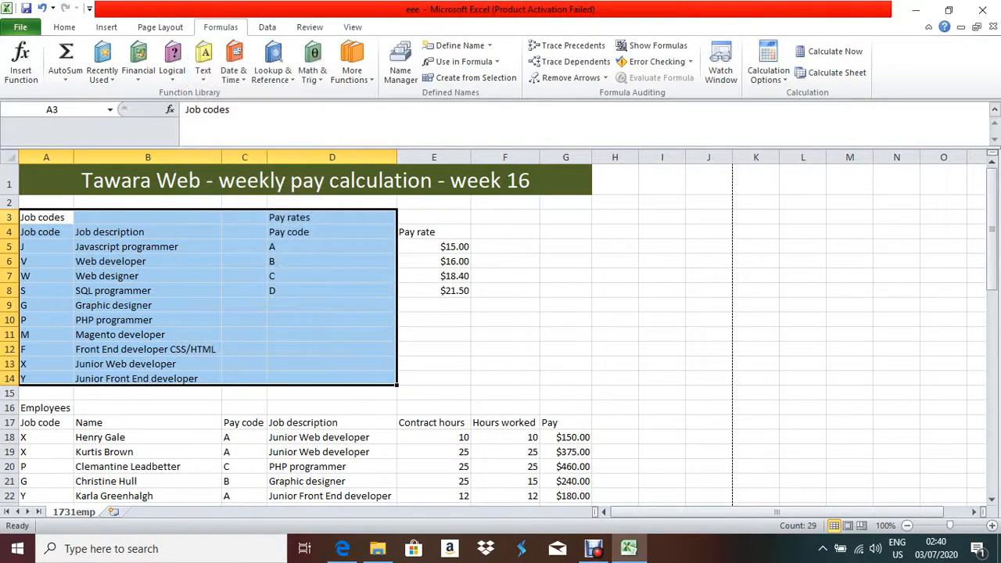
Hide rows 3 to 15.
left_click(9, 216)
left_click_drag(9, 217, 21, 400)
key("alt+Tab")
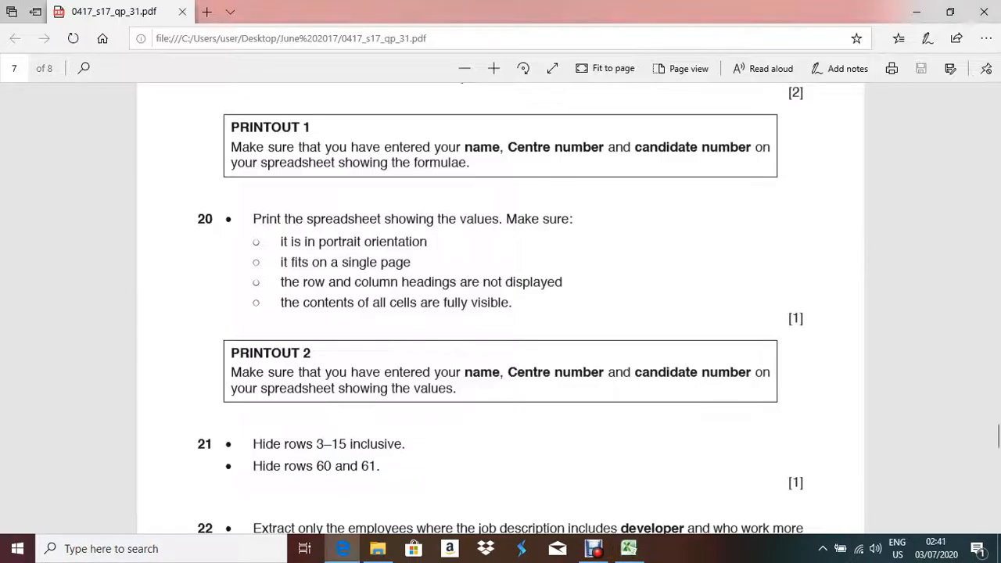
key("alt+Tab")
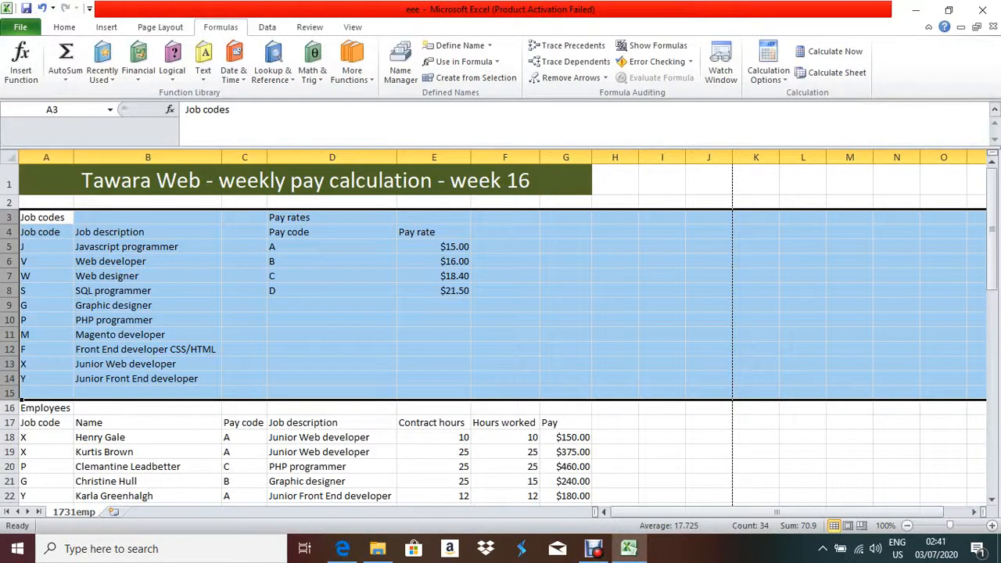
right_click(280, 129)
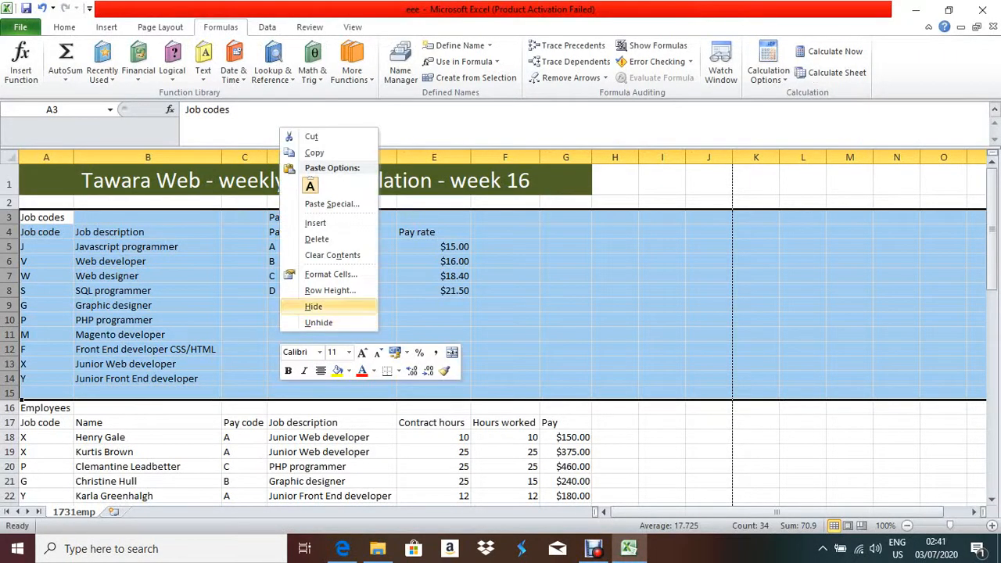
left_click(313, 306)
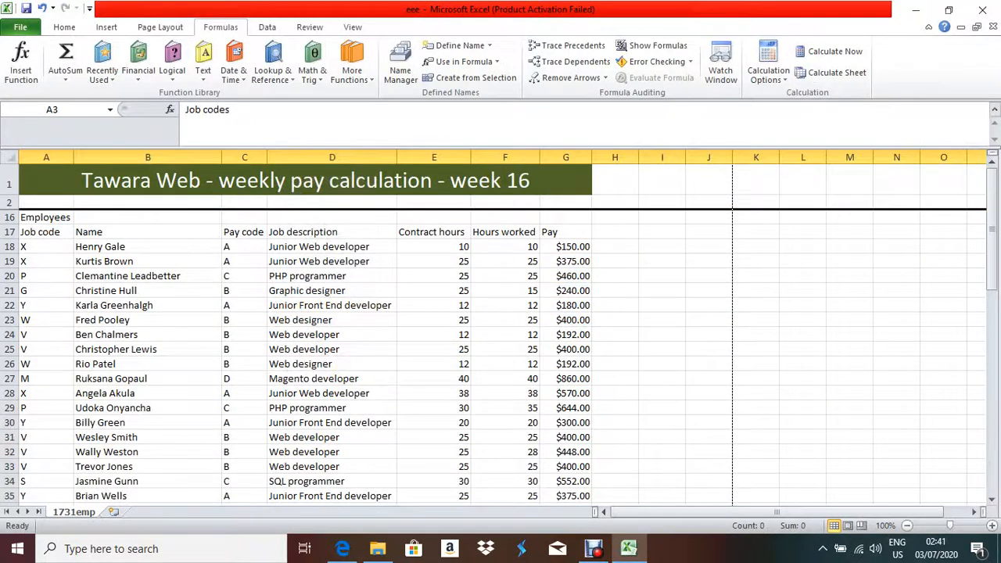
Hide rows 60 and 61 holding the average hours and weekly total.
key("alt+Tab")
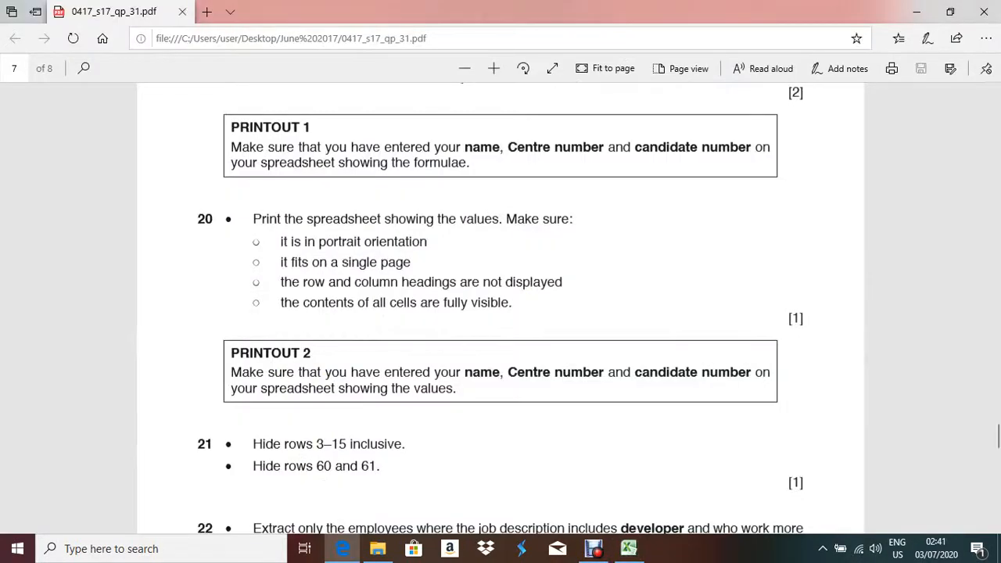
scroll(501, 309, "down", 3)
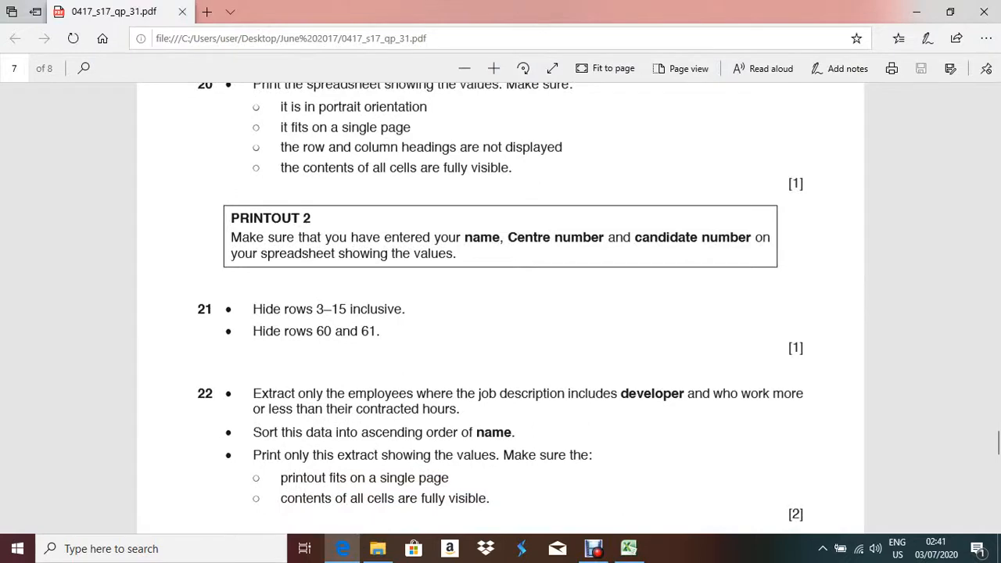
key("alt+Tab")
scroll(500, 329, "down", 20)
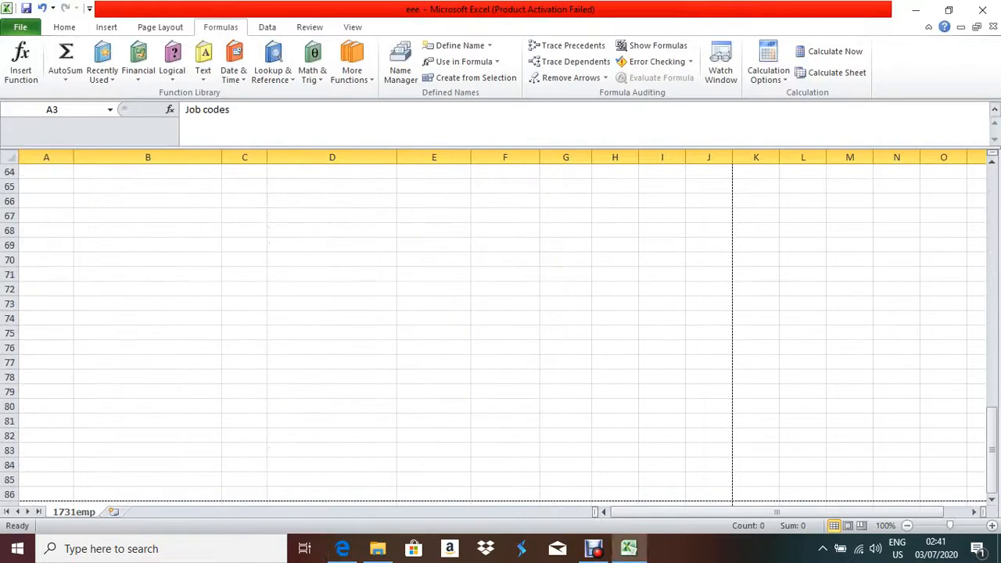
scroll(501, 329, "up", 4)
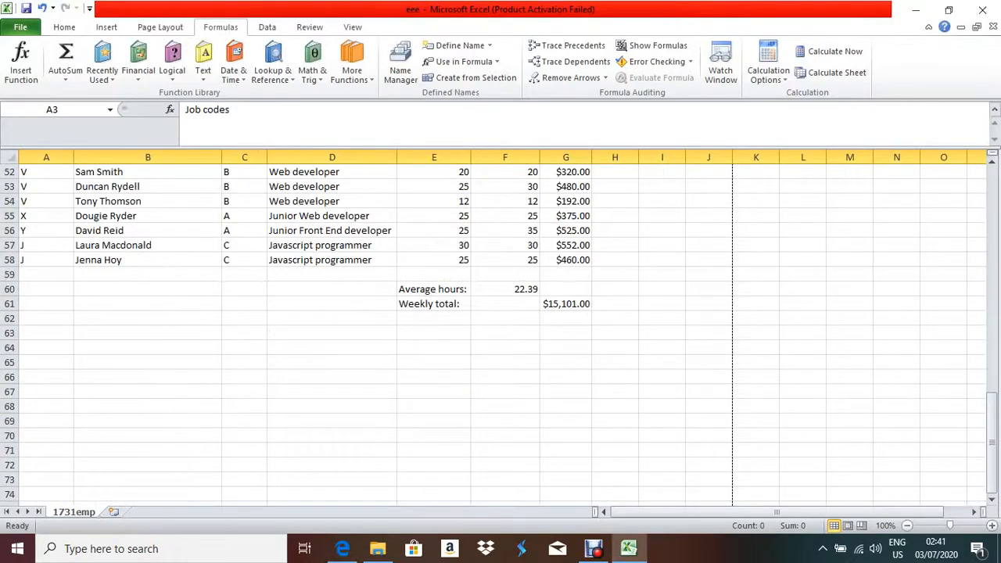
left_click_drag(9, 288, 9, 303)
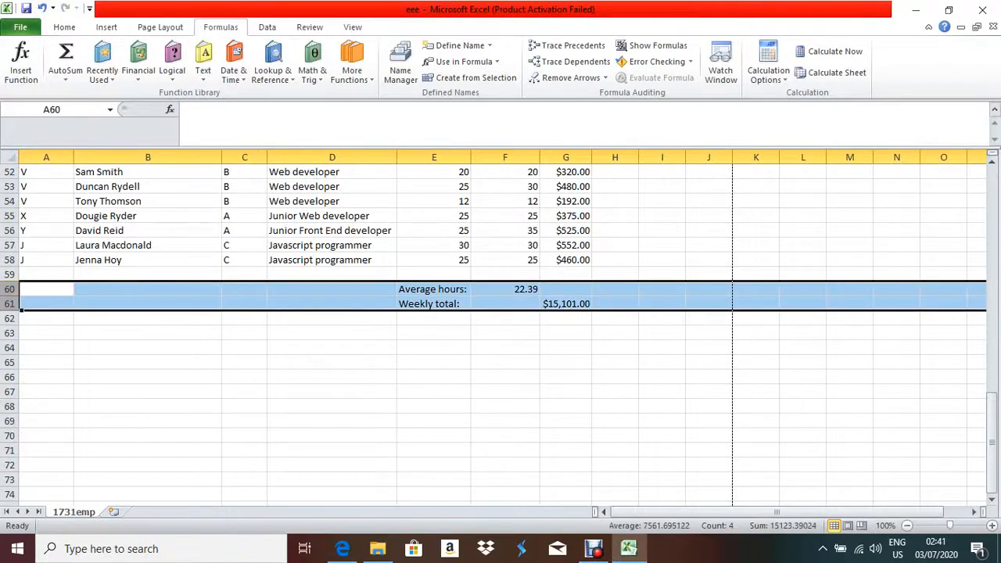
right_click(45, 297)
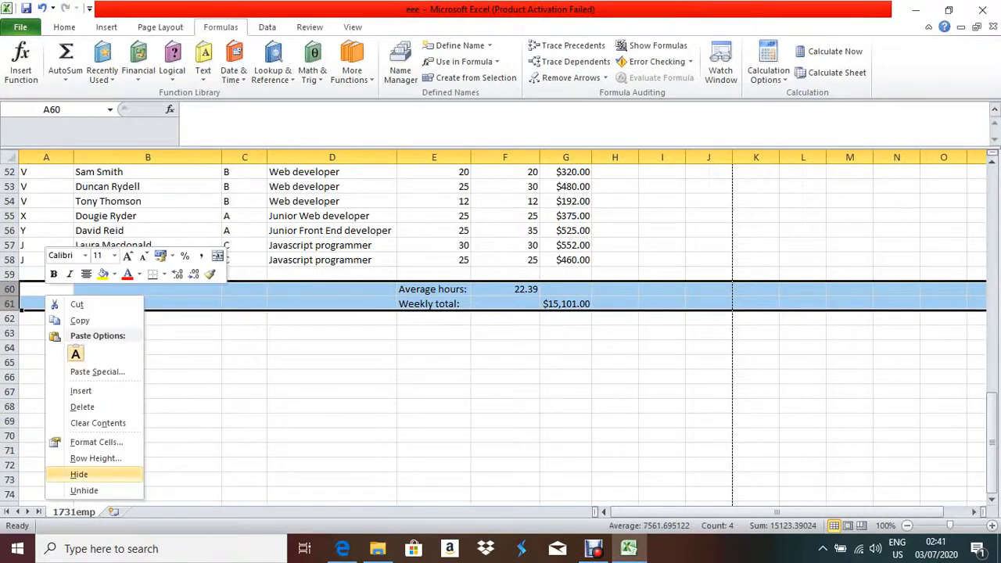
left_click(79, 474)
key("alt+Tab")
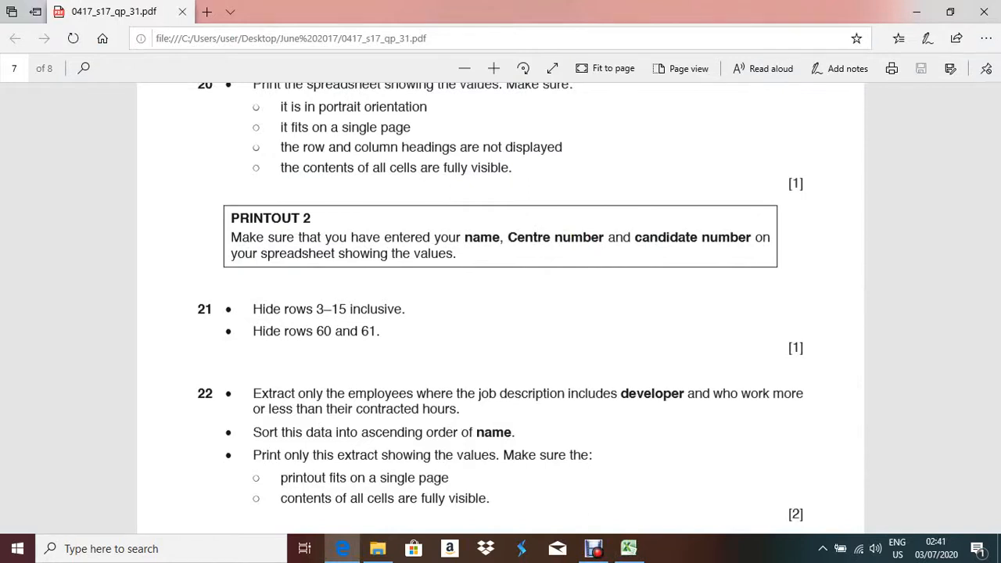
In the exam paper, highlight the word 'developer' in question 22's first criterion.
scroll(500, 313, "down", 8)
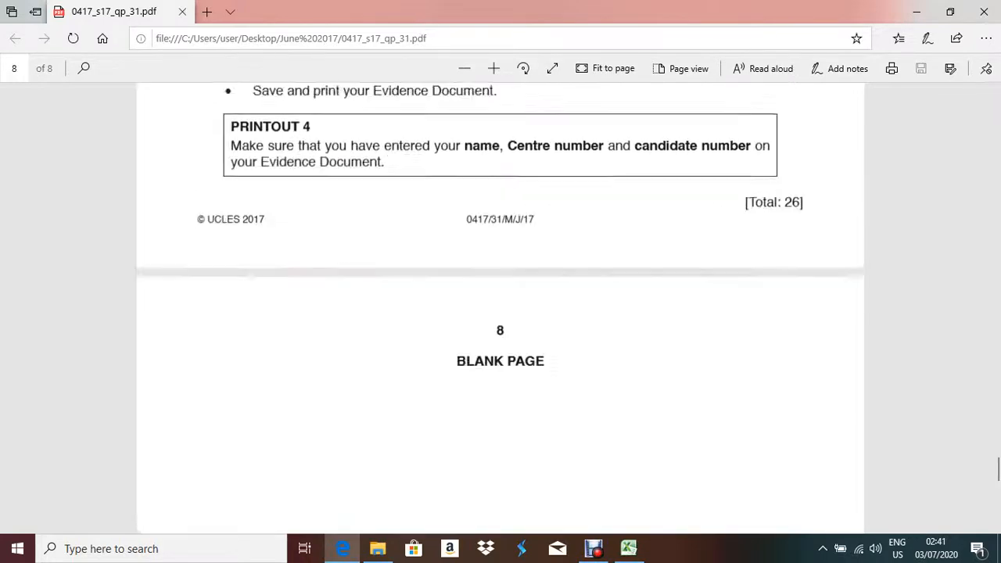
scroll(501, 313, "up", 5)
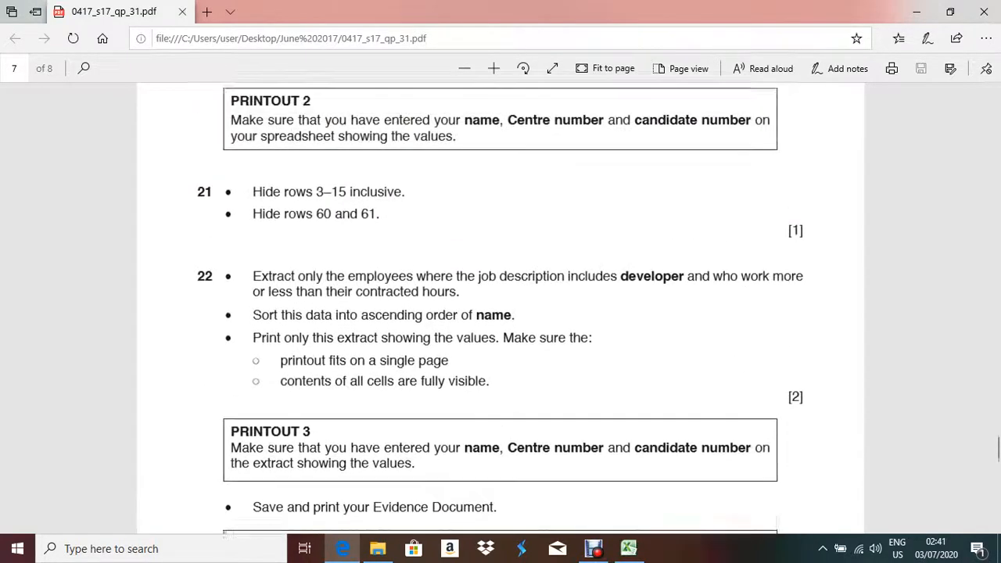
scroll(501, 313, "up", 1)
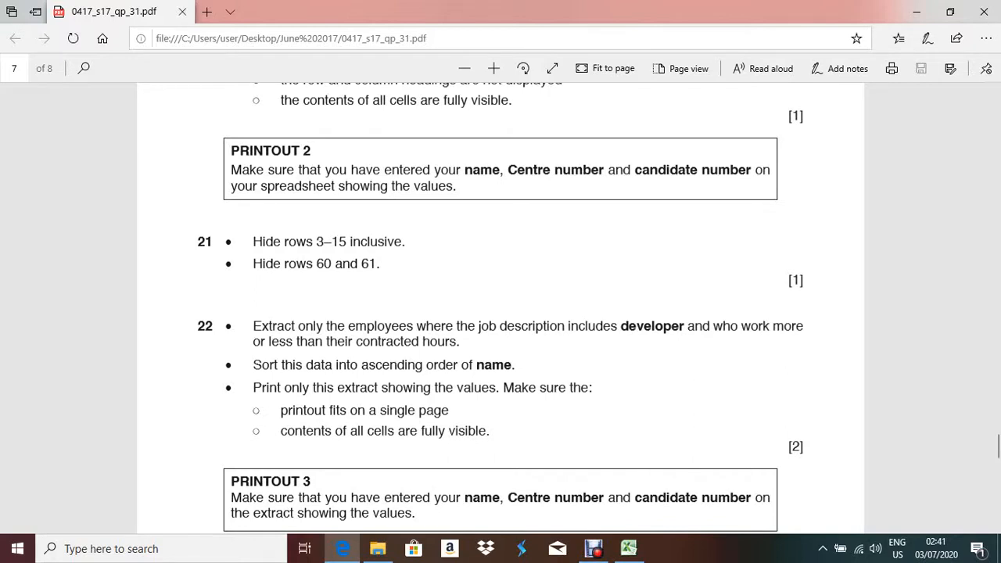
left_click_drag(253, 326, 460, 343)
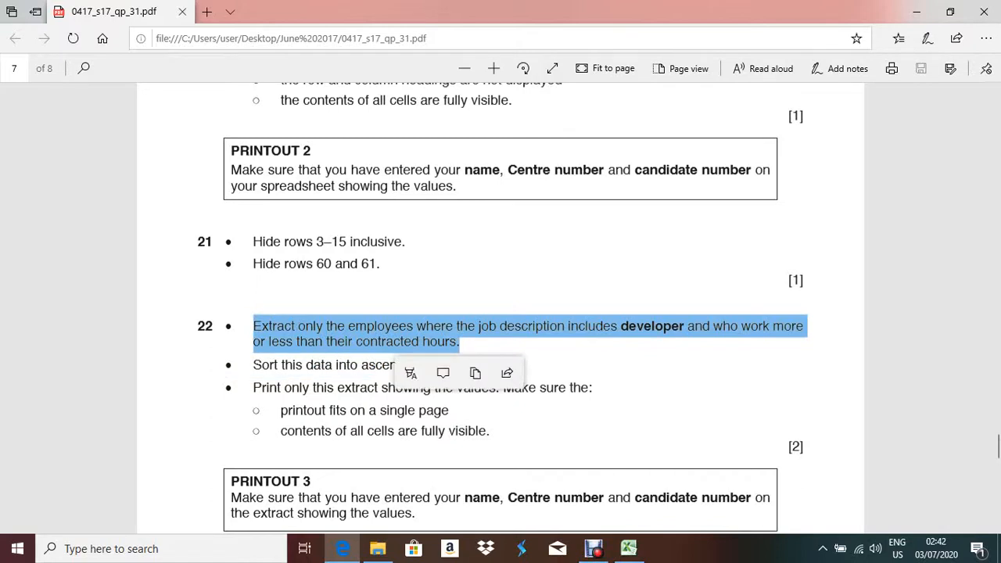
left_click(516, 349)
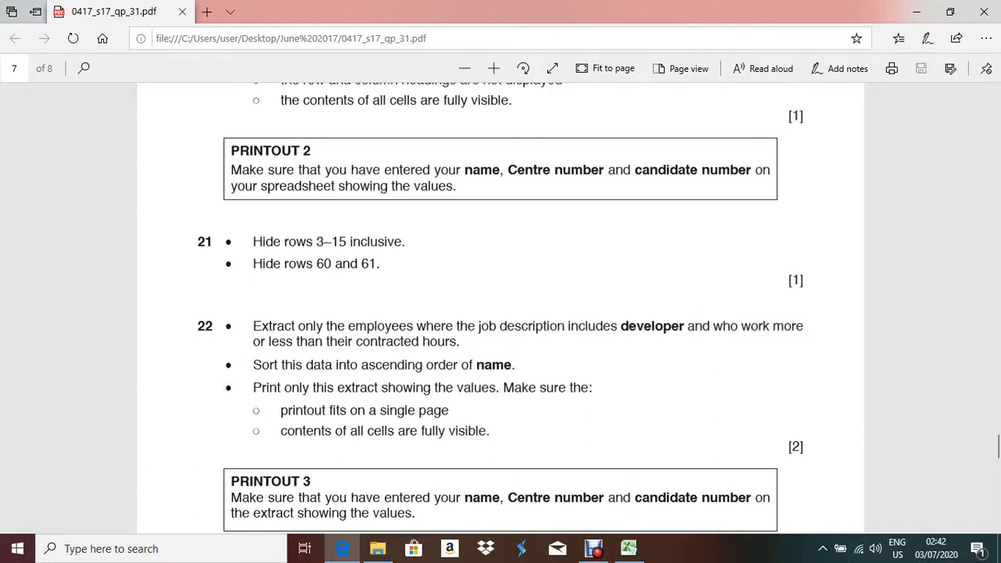
double_click(652, 326)
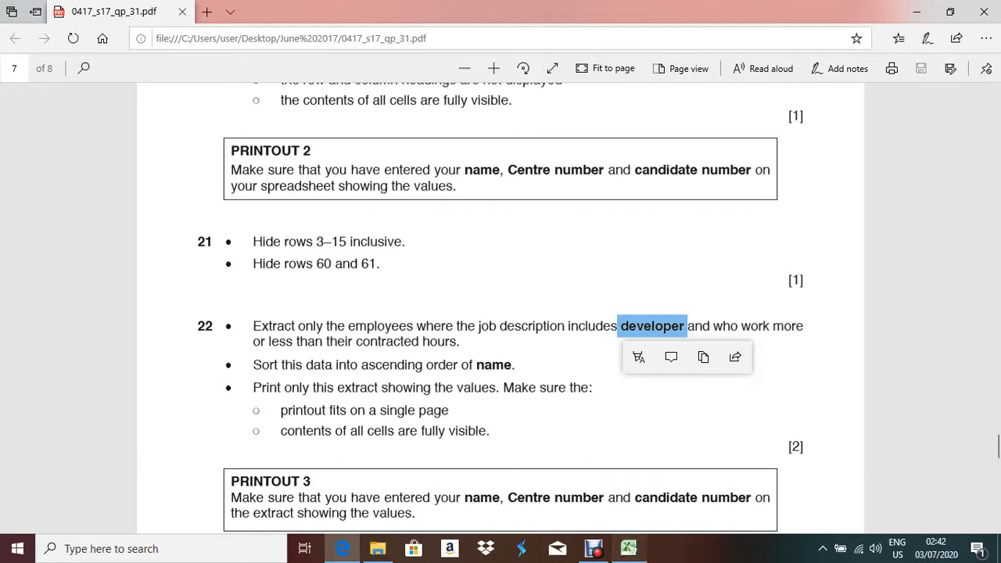
key("alt+Tab")
scroll(501, 329, "up", 12)
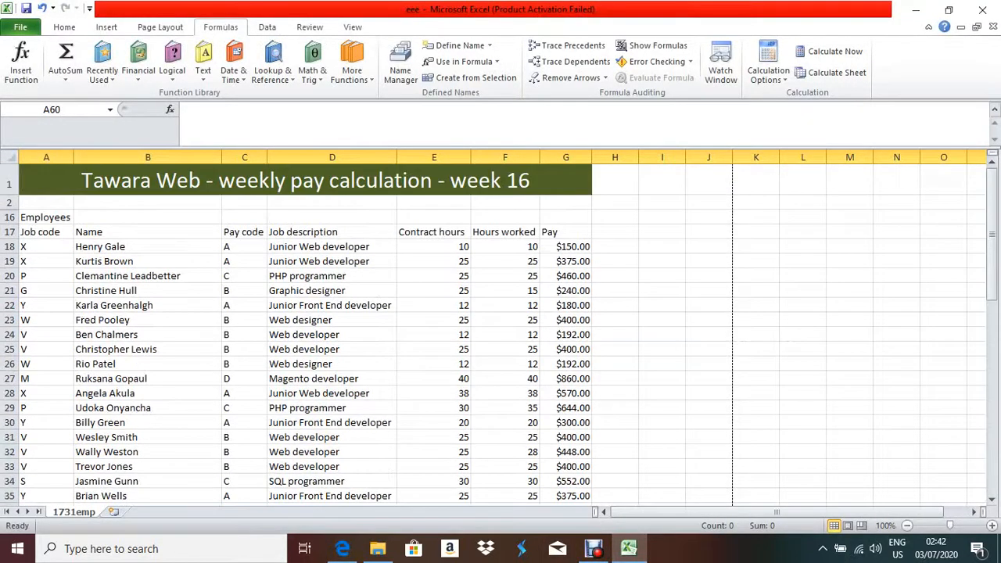
left_click(505, 247)
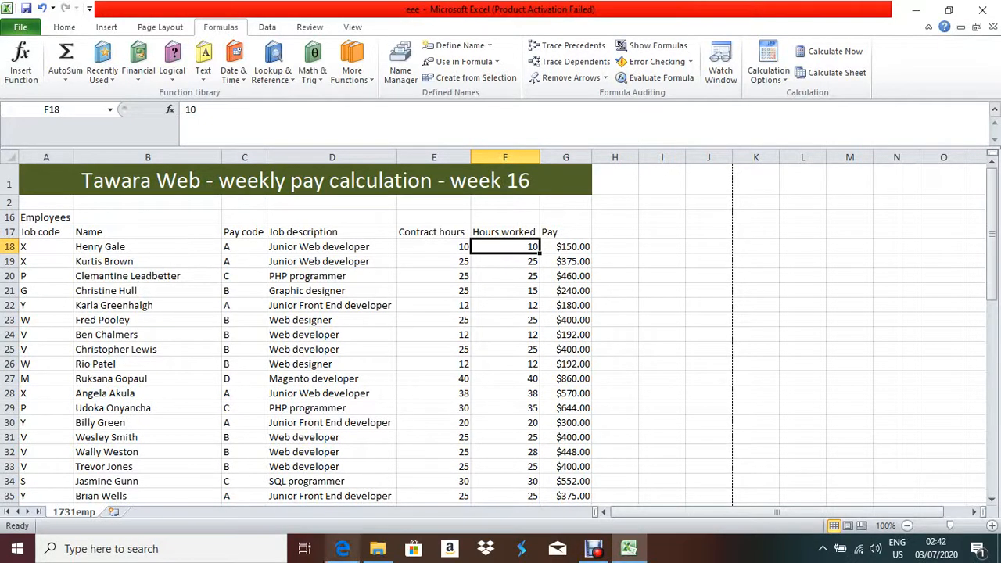
left_click(342, 548)
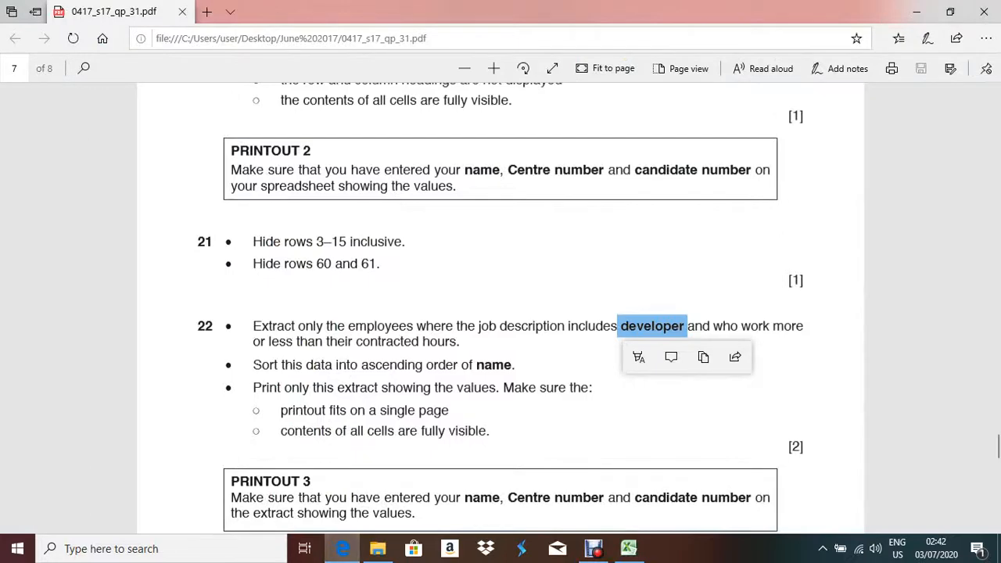
left_click_drag(713, 327, 437, 341)
key("alt+Tab")
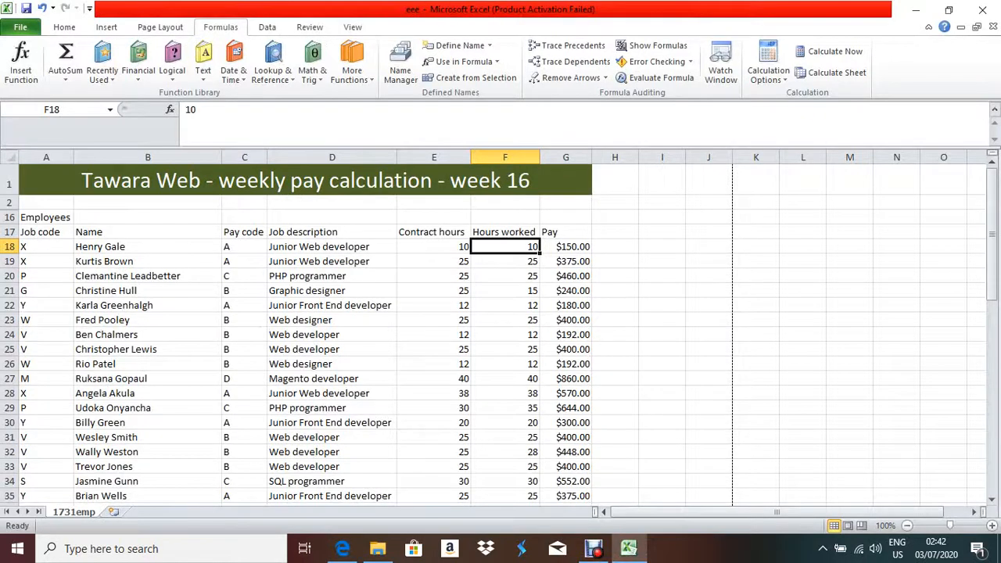
left_click(434, 247)
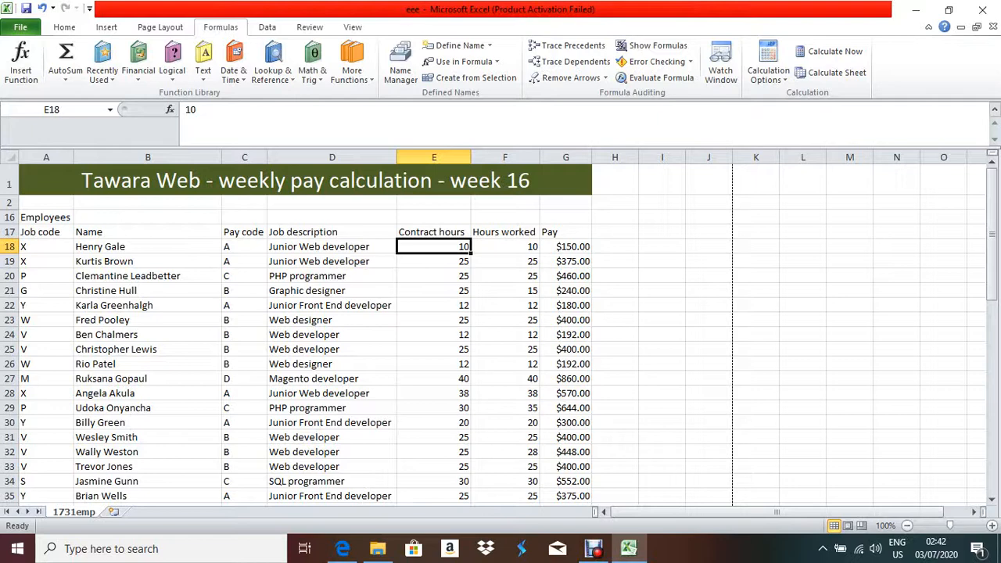
right_click(482, 263)
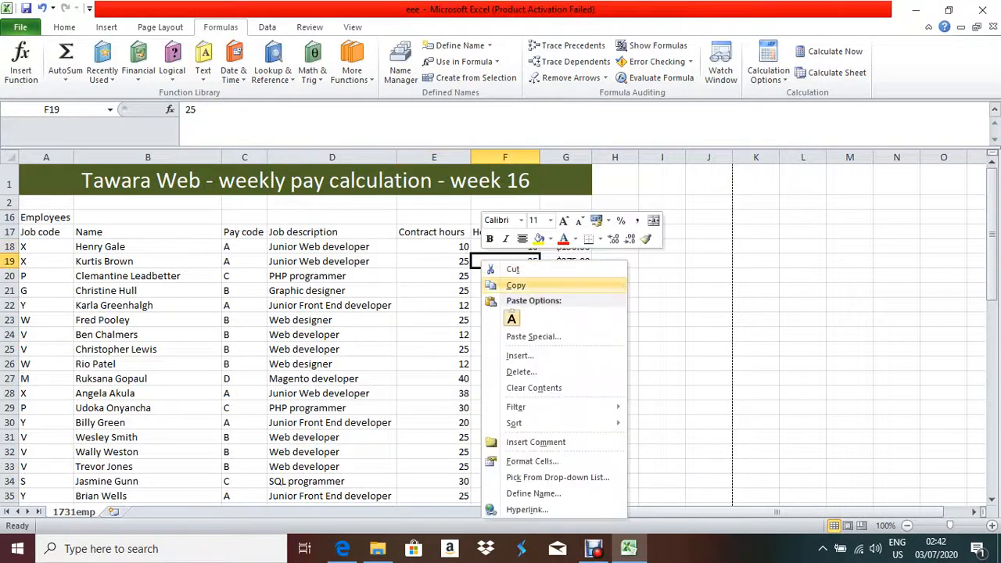
key("Escape")
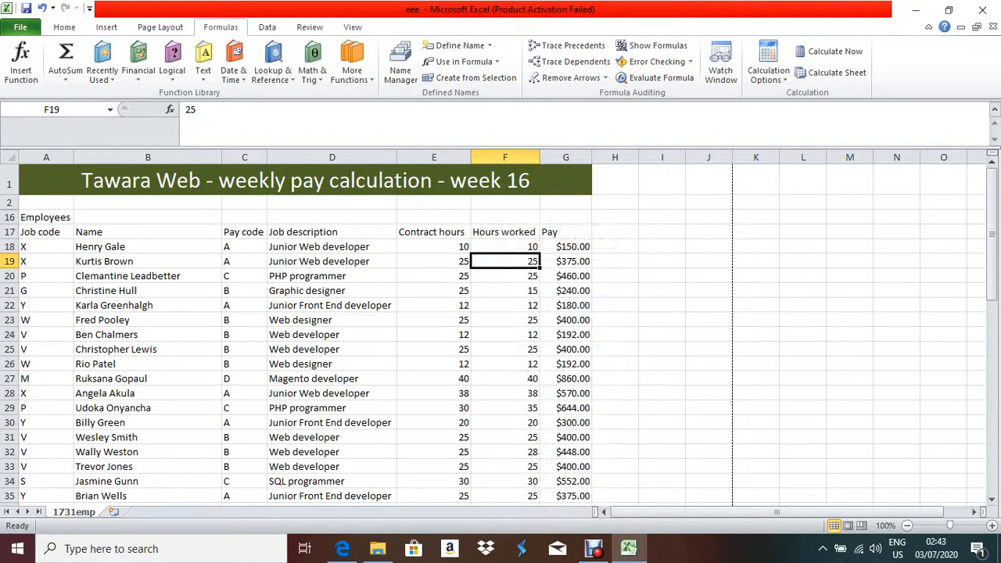
left_click(434, 247)
left_click(505, 246)
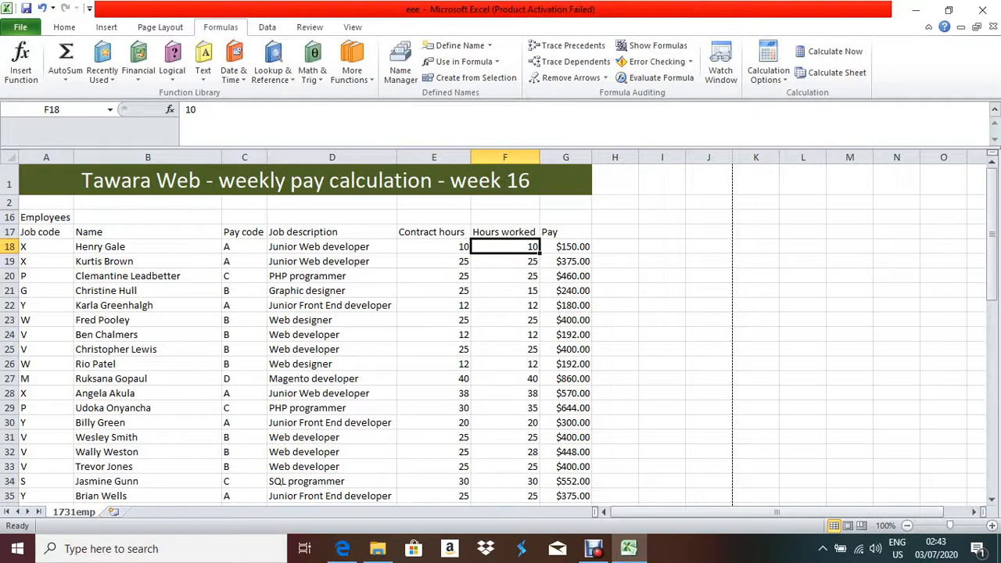
left_click(434, 247)
left_click(506, 246)
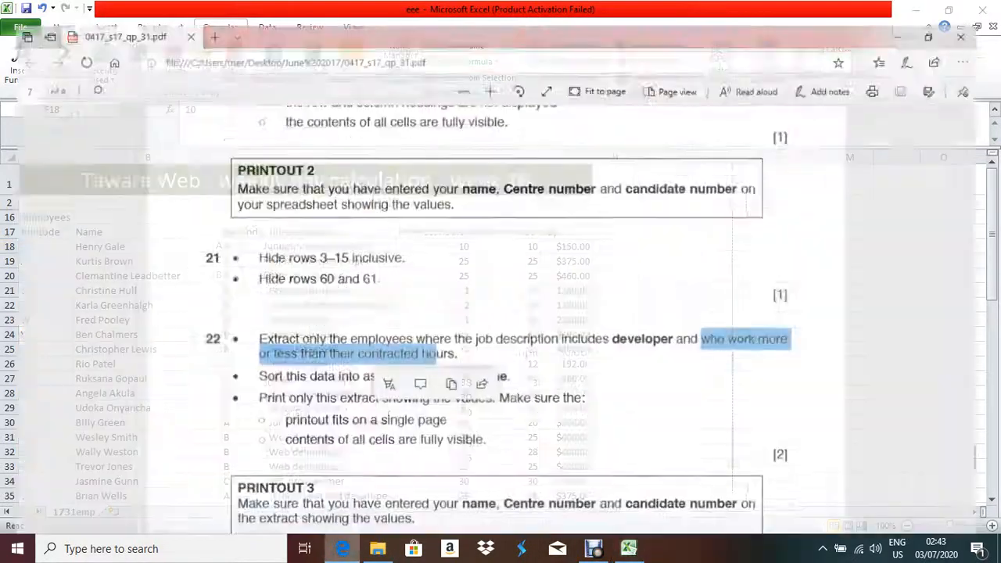
left_click(343, 549)
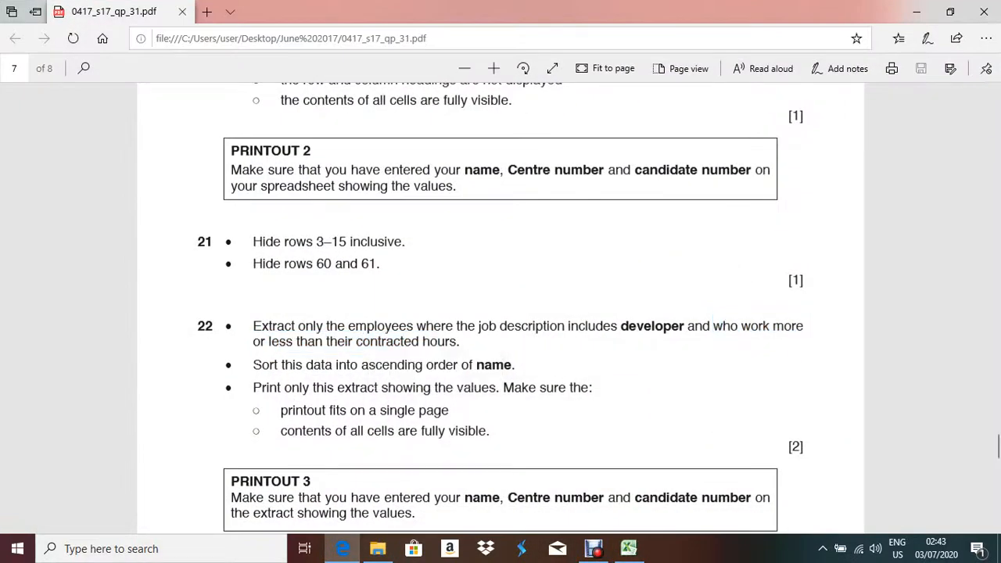
left_click(629, 549)
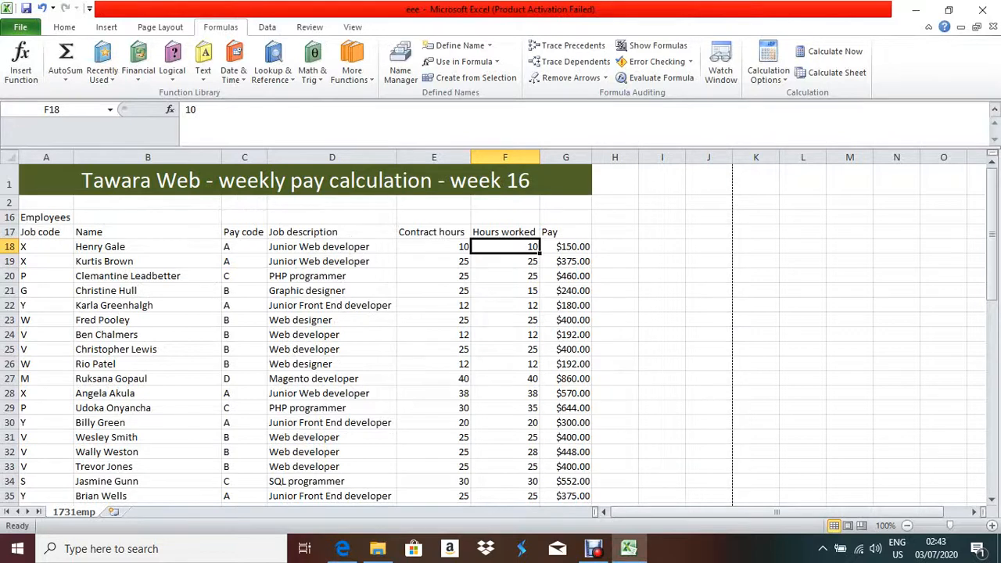
left_click(434, 247)
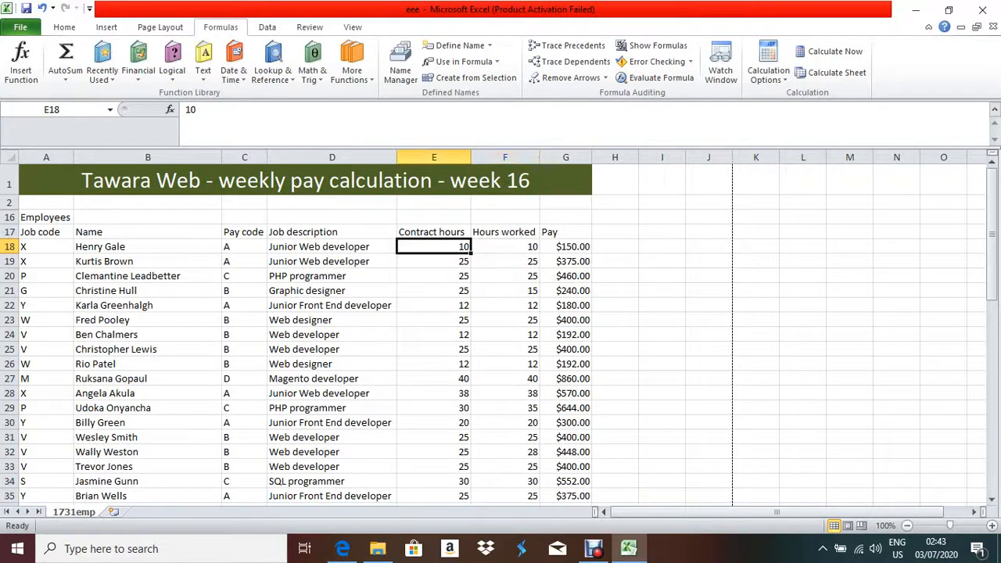
left_click(506, 247)
left_click(434, 246)
left_click(505, 247)
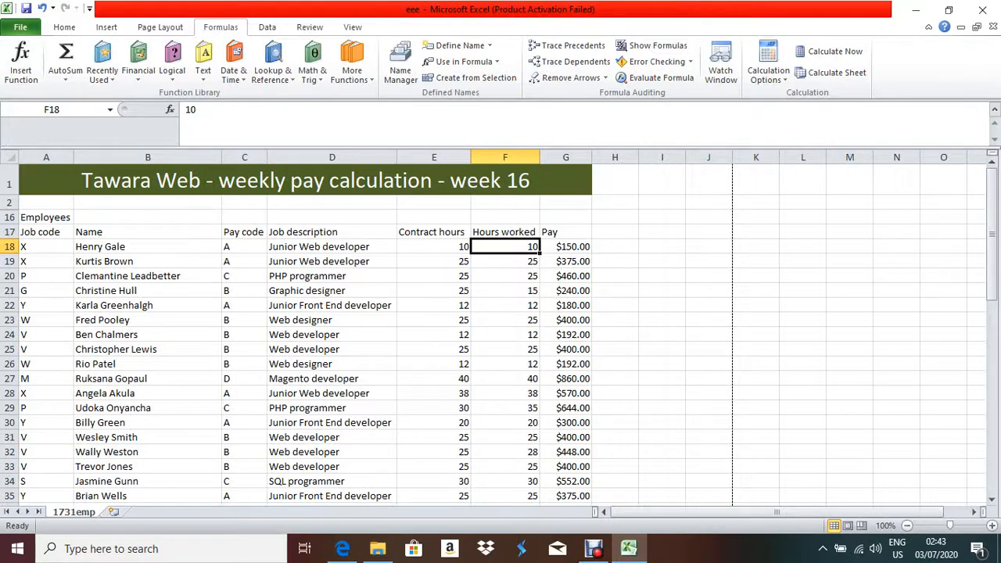
left_click(434, 261)
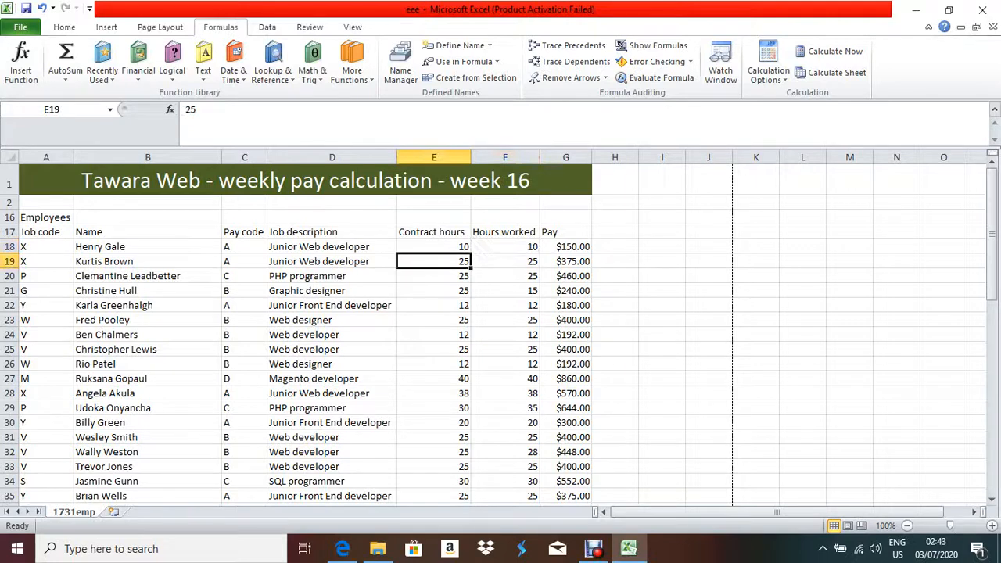
left_click(506, 262)
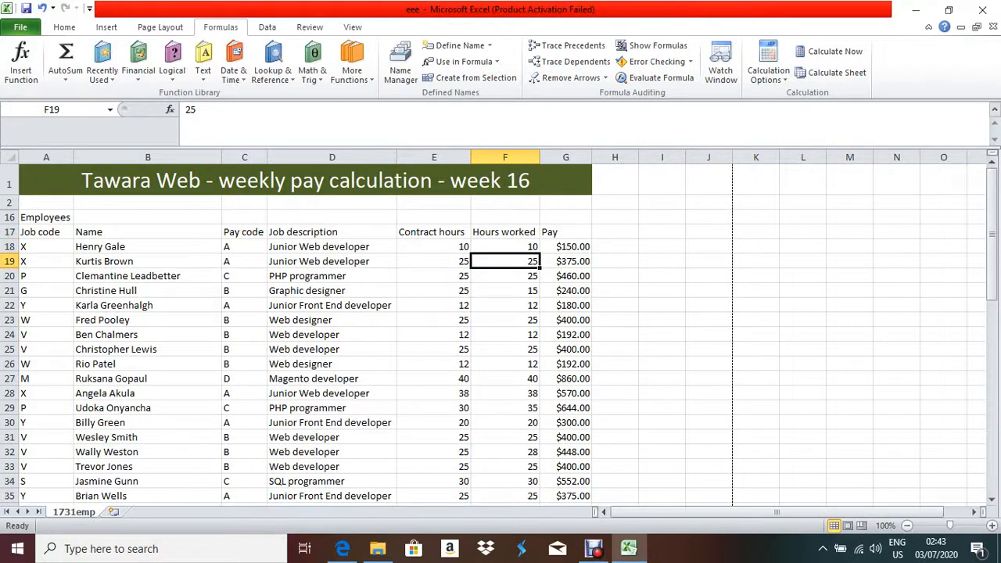
left_click(434, 276)
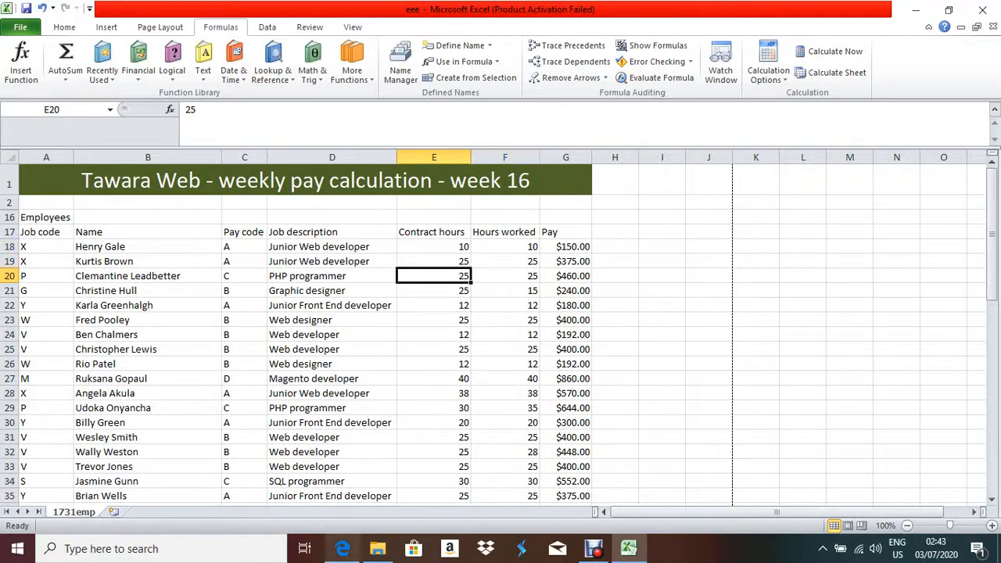
left_click(343, 549)
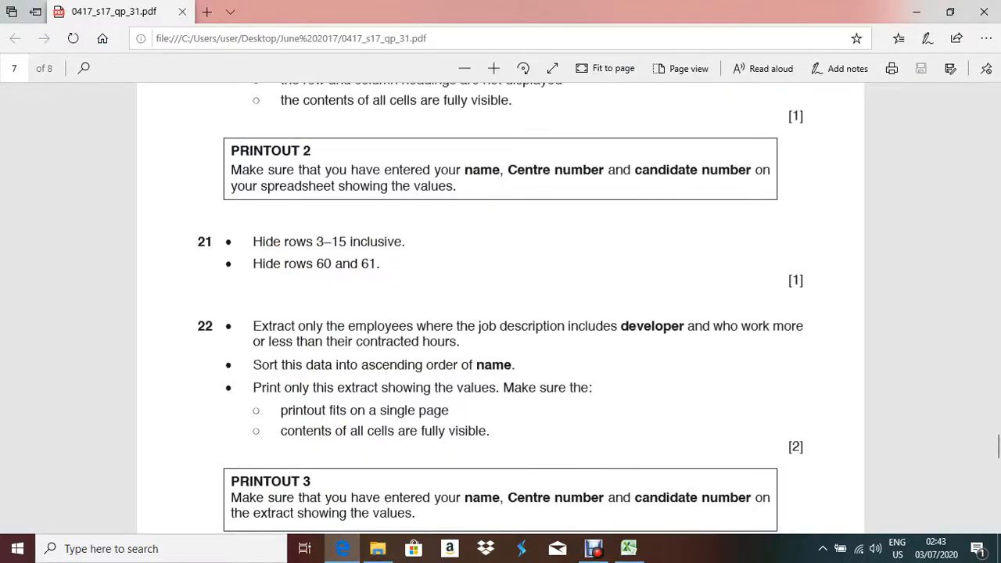
key("alt+Tab")
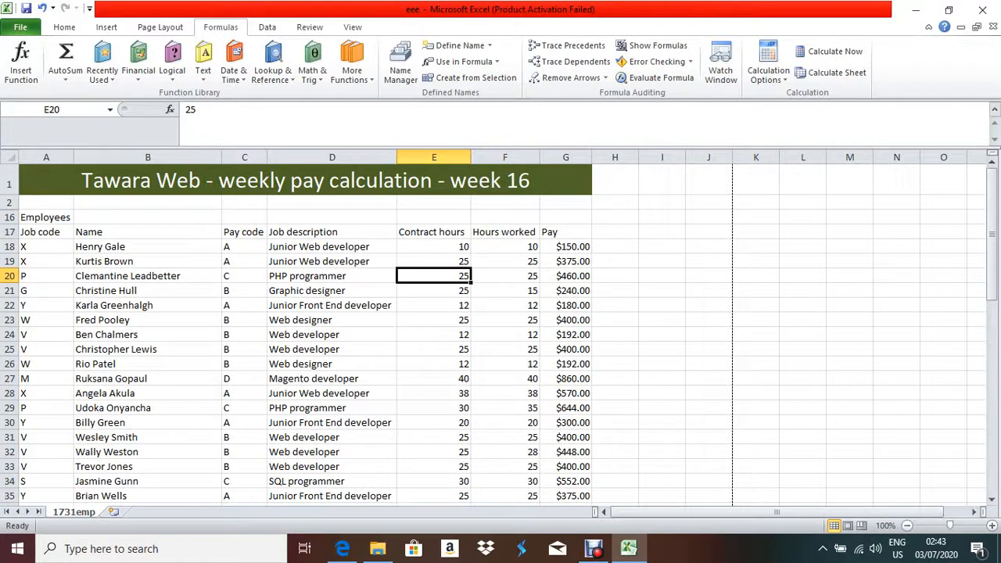
left_click(434, 247)
left_click(505, 247)
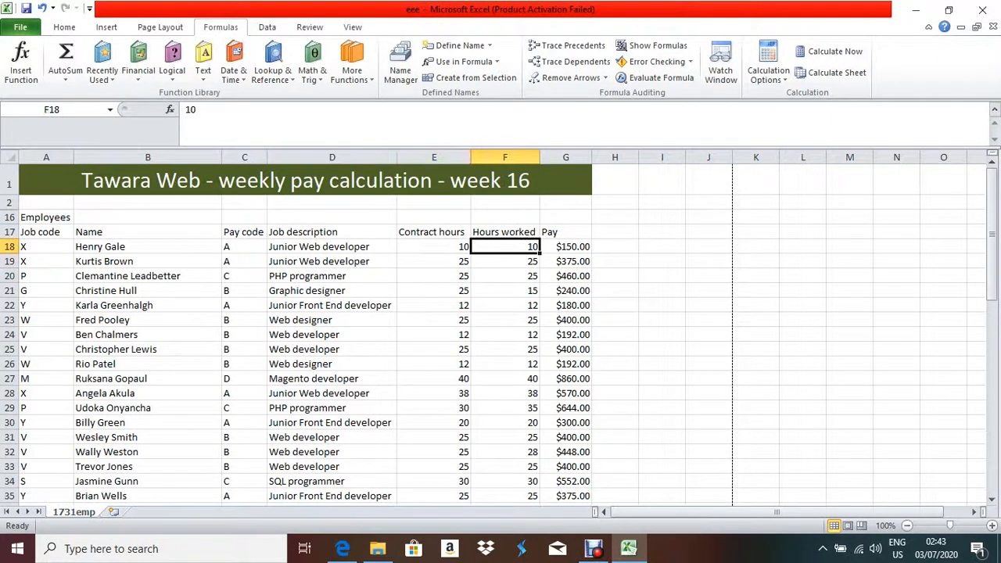
left_click_drag(434, 261, 505, 261)
left_click_drag(434, 276, 506, 277)
left_click(506, 276)
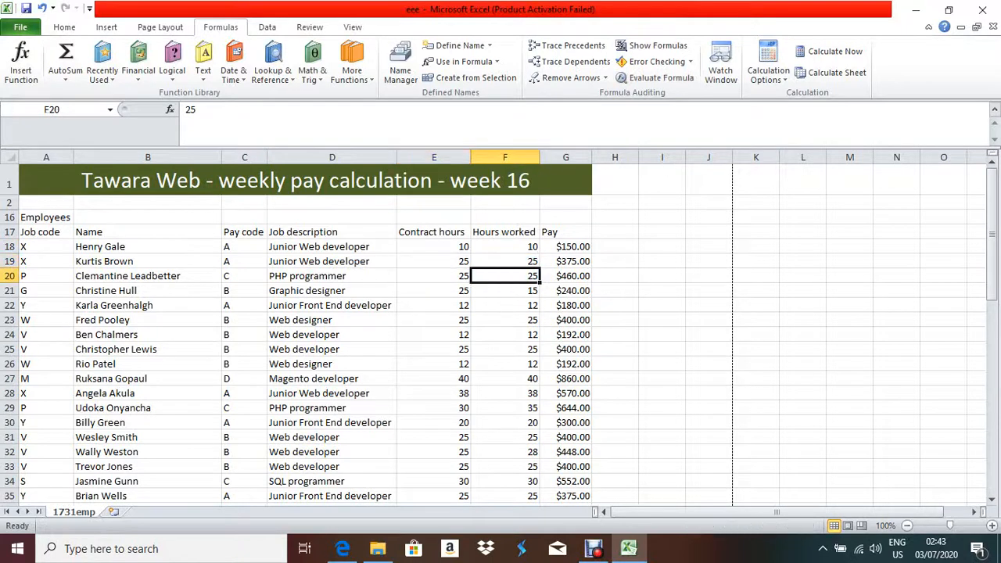
left_click(434, 277)
left_click(505, 276)
Select cell H17 and widen column H.
left_click(615, 232)
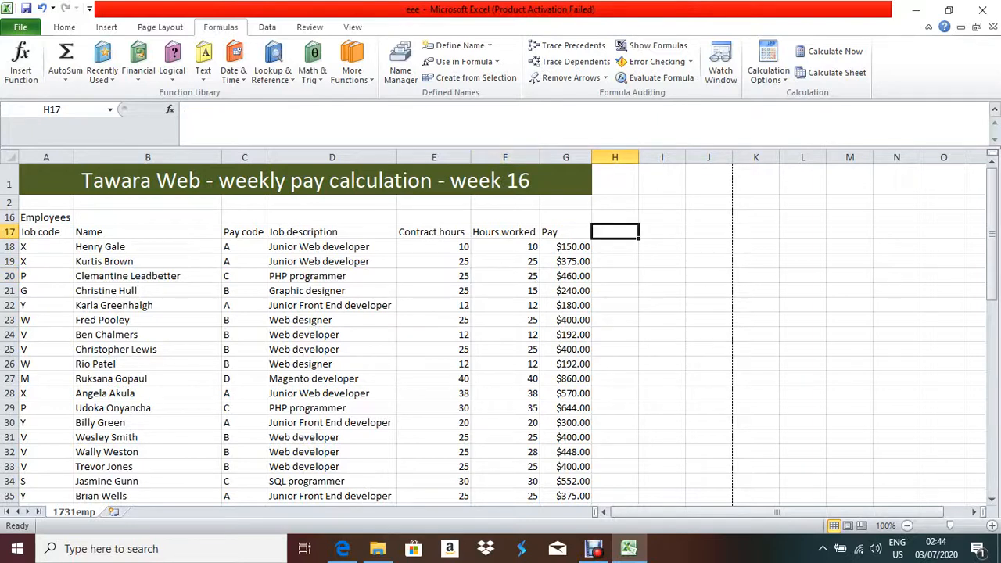
left_click_drag(640, 157, 739, 157)
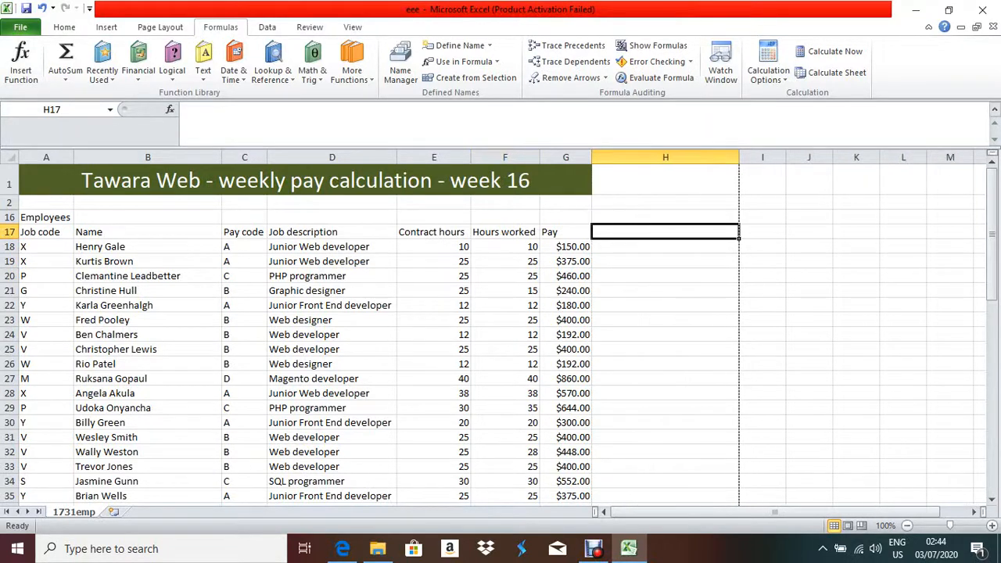
left_click(342, 550)
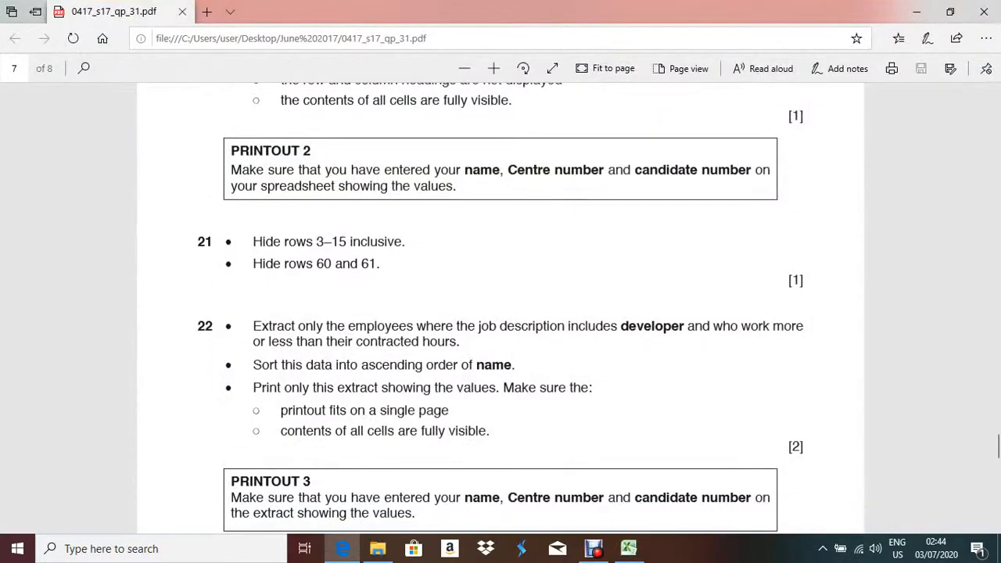
key("alt+Tab")
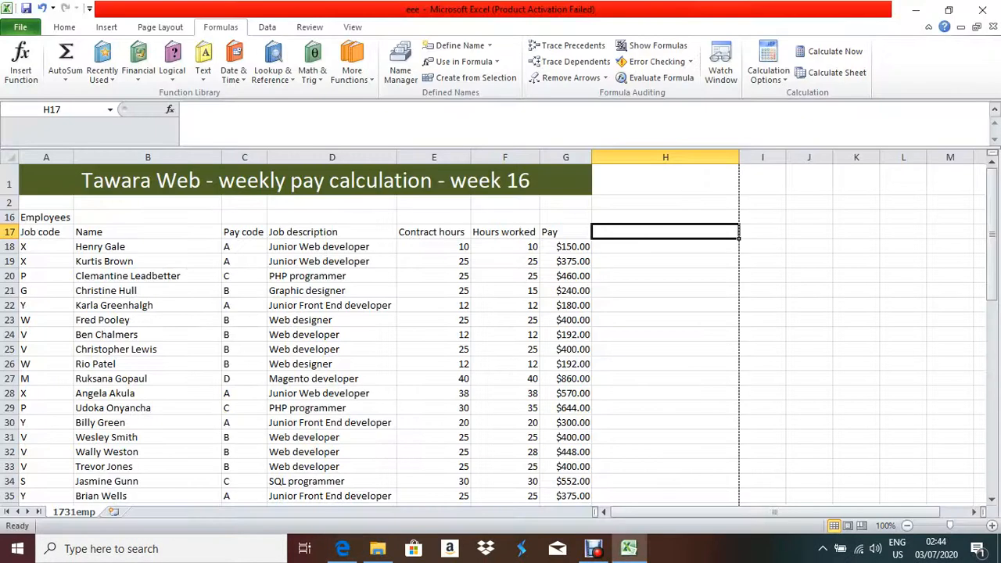
Enter the heading 'Who work more or less' in H17, fixing typos against the question.
type("Who")
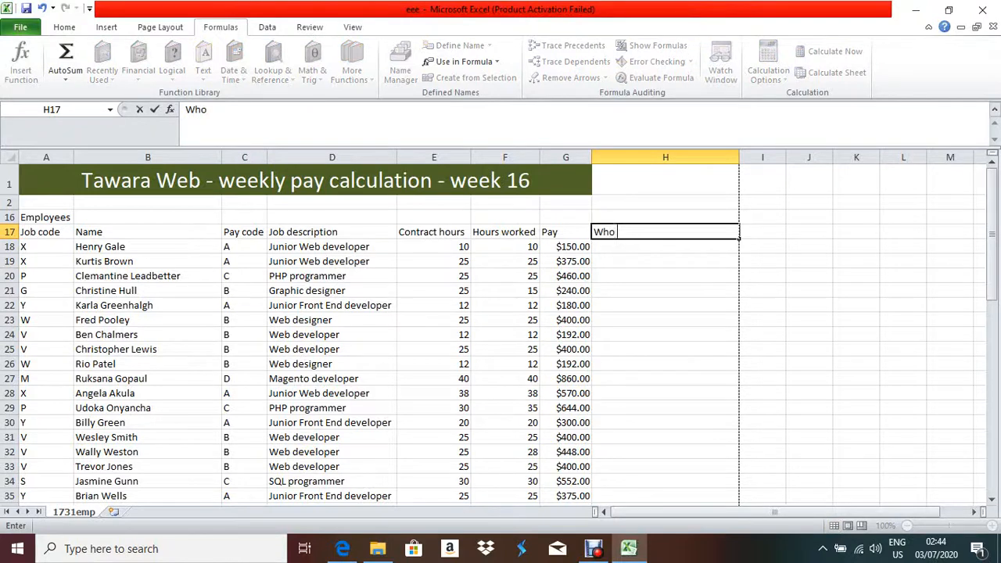
type("work")
key("alt+Tab")
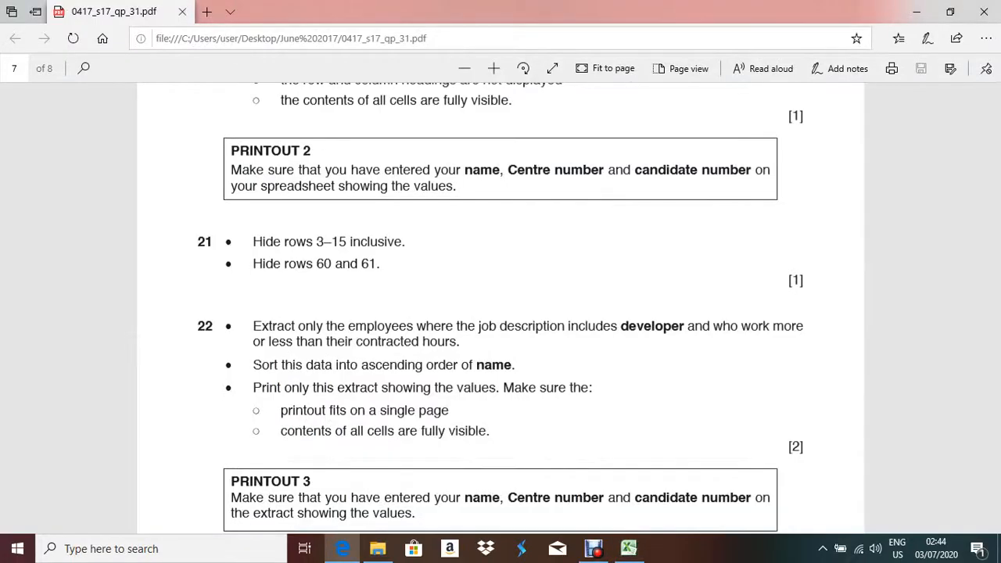
key("alt+Tab")
type("more")
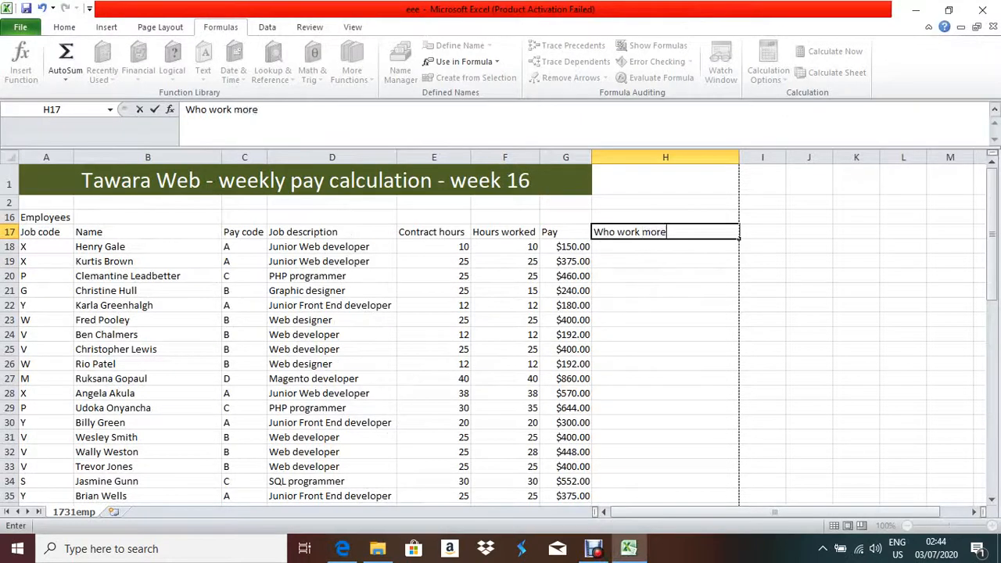
type(" or Jess")
key("BackSpace")
key("BackSpace")
key("BackSpace")
key("BackSpace")
key("alt+Tab")
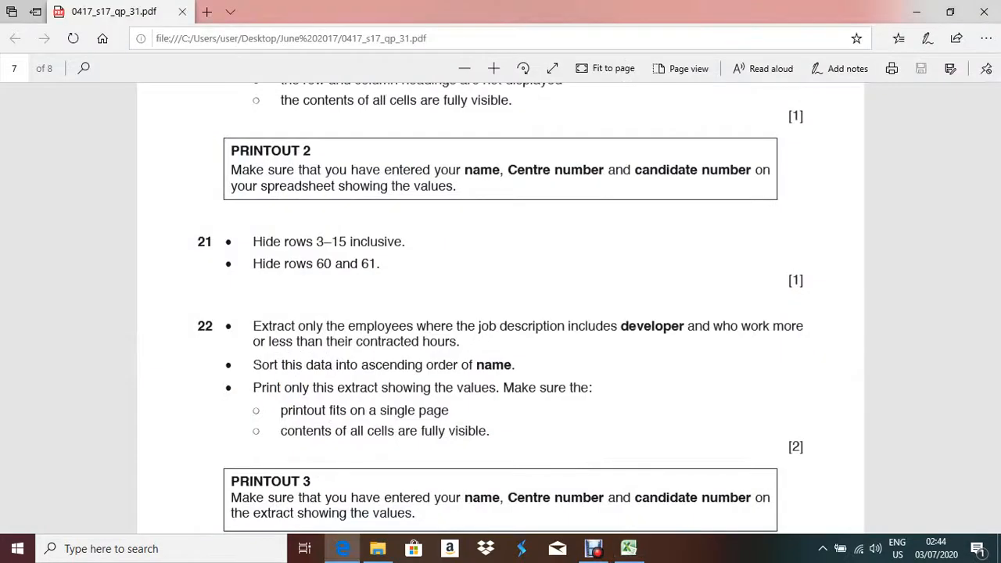
key("alt+Tab")
type("Who work more or les")
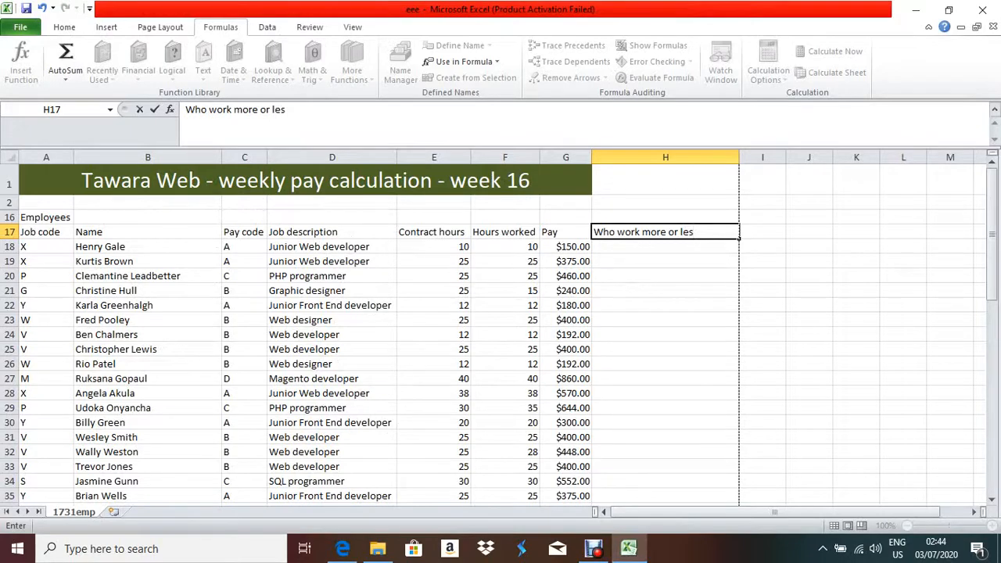
type("s")
key("alt+Tab")
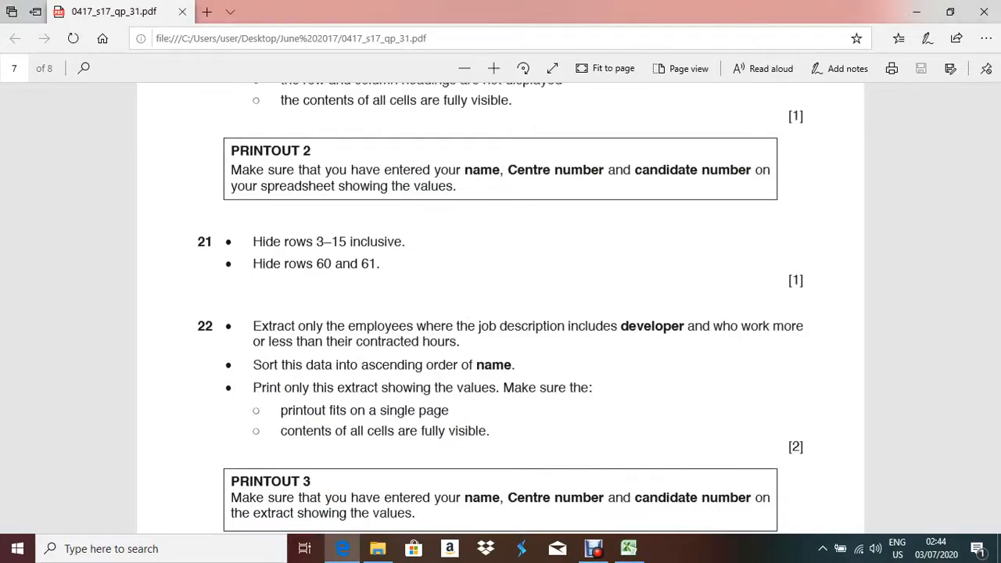
key("alt+Tab")
type("than ")
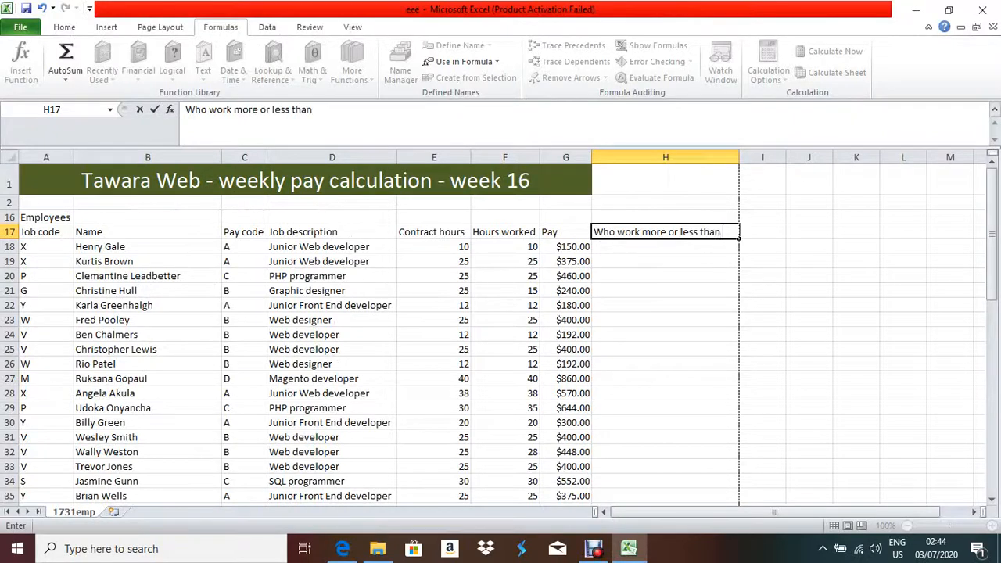
type("their conta")
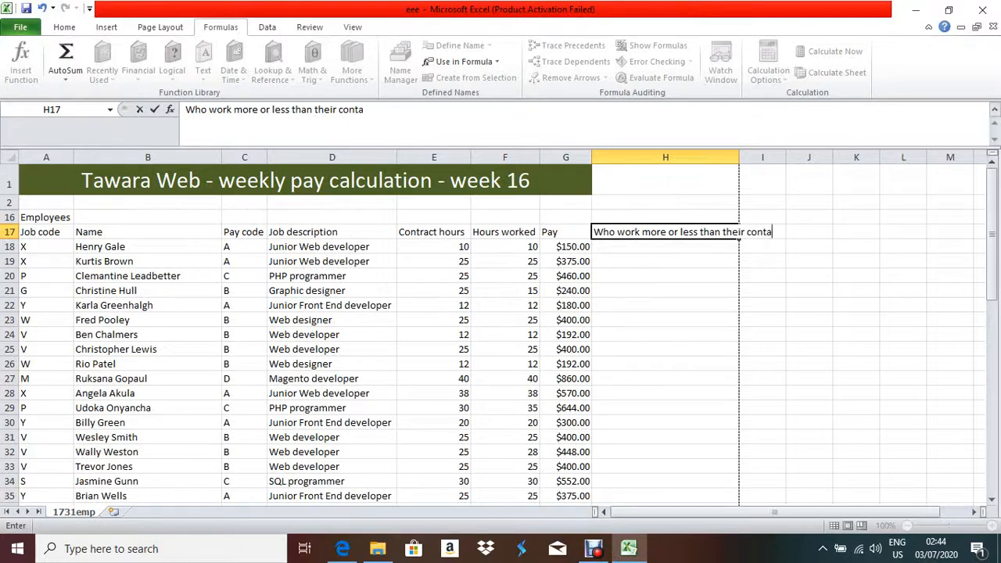
key("BackSpace")
key("BackSpace")
key("BackSpace")
key("BackSpace")
key("BackSpace")
key("BackSpace")
key("BackSpace")
key("BackSpace")
key("BackSpace")
key("BackSpace")
key("BackSpace")
key("BackSpace")
key("BackSpace")
key("BackSpace")
key("BackSpace")
key("BackSpace")
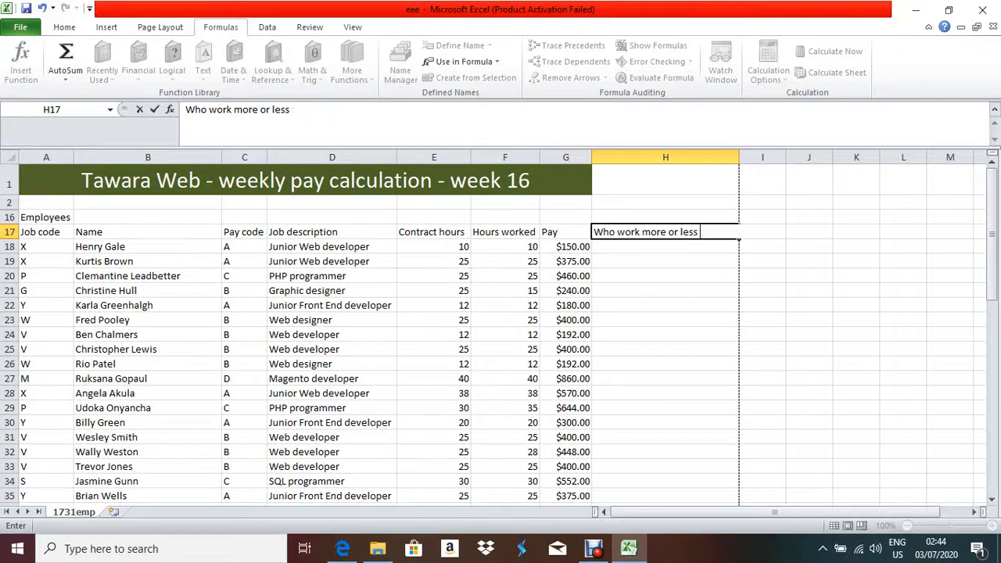
key("Return")
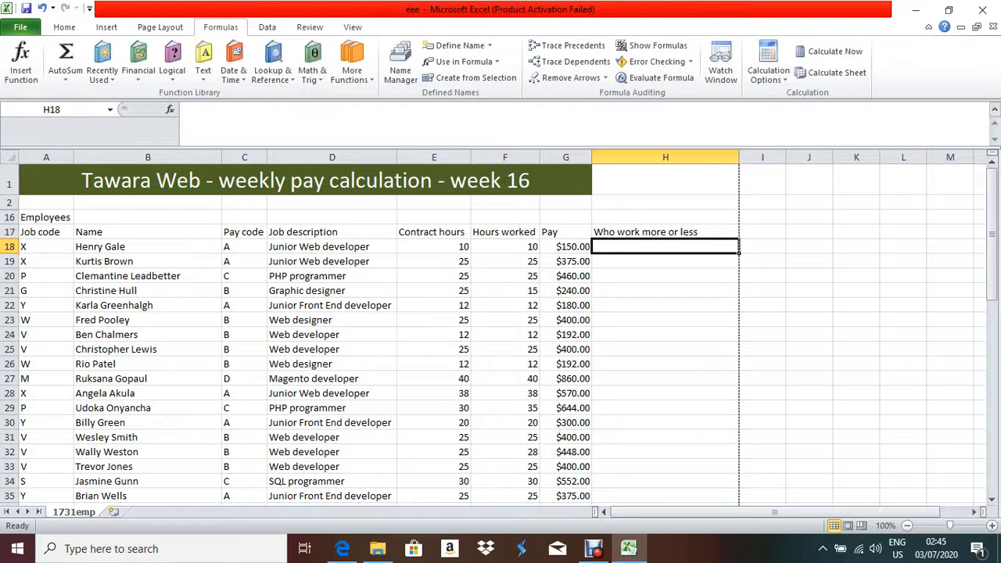
Type =if(e18=f18,"no","Yes") into H18, correcting typos and rechecking the exam question.
type("=i")
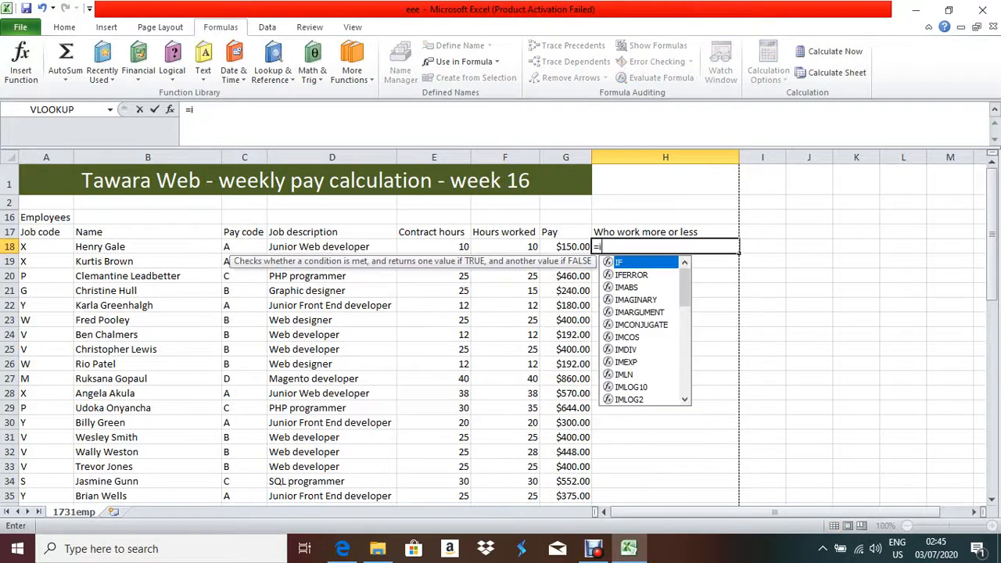
type("e(")
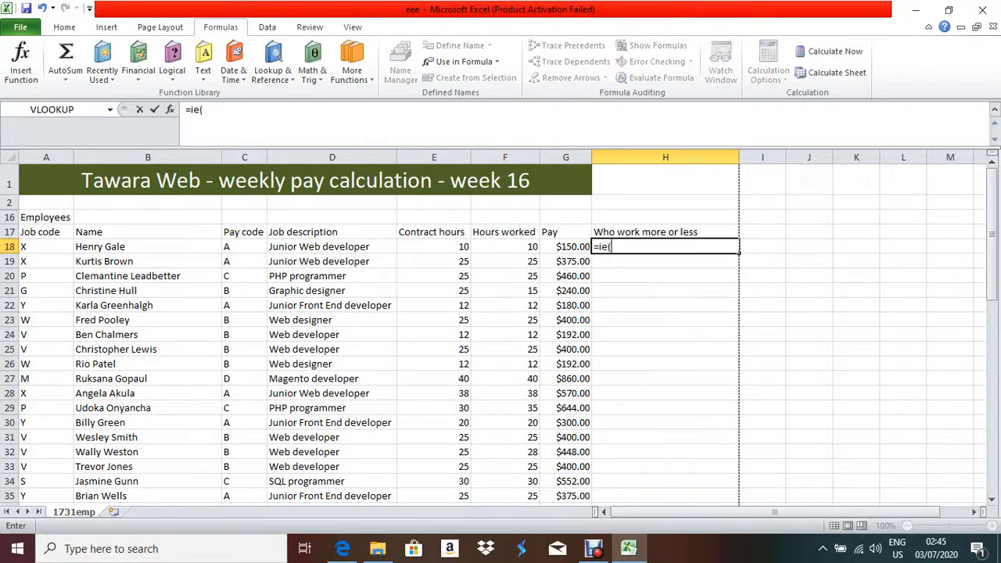
key("BackSpace")
key("BackSpace")
type("f(")
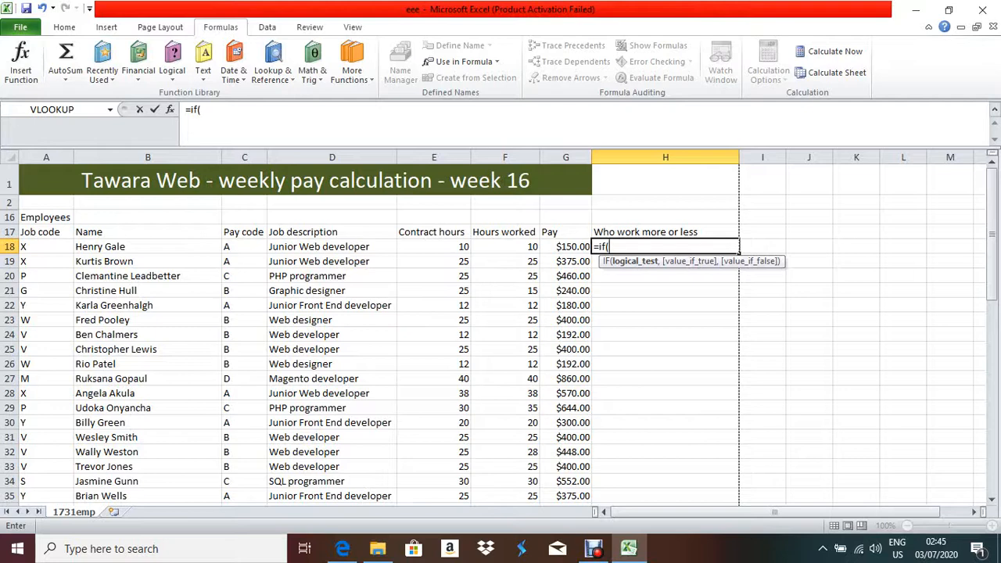
type("e18")
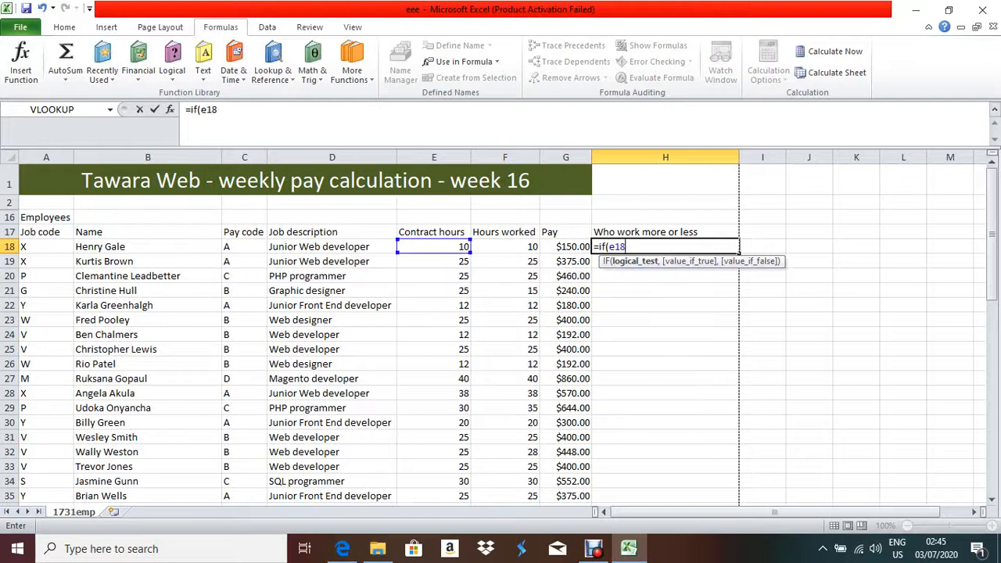
type("=f")
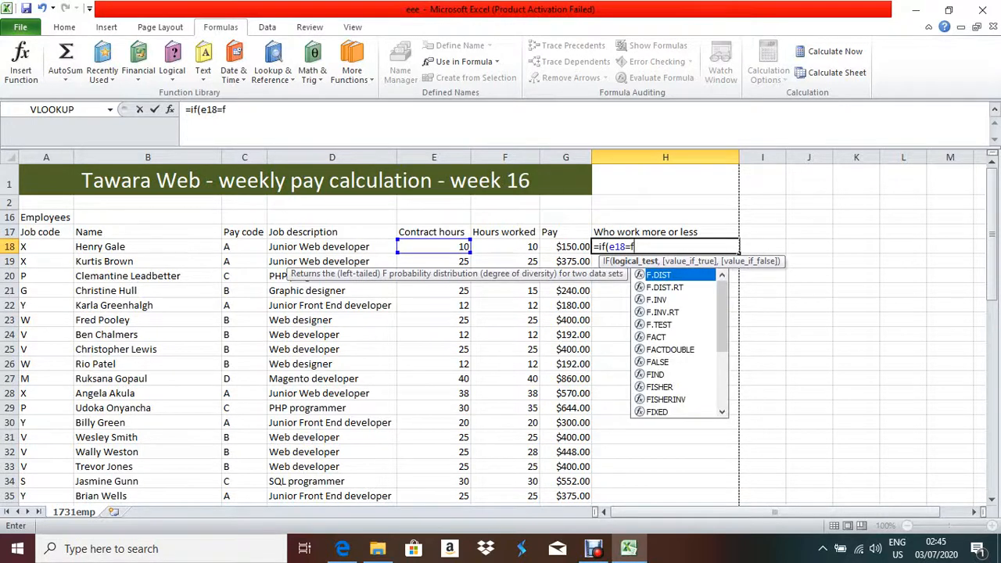
type("18")
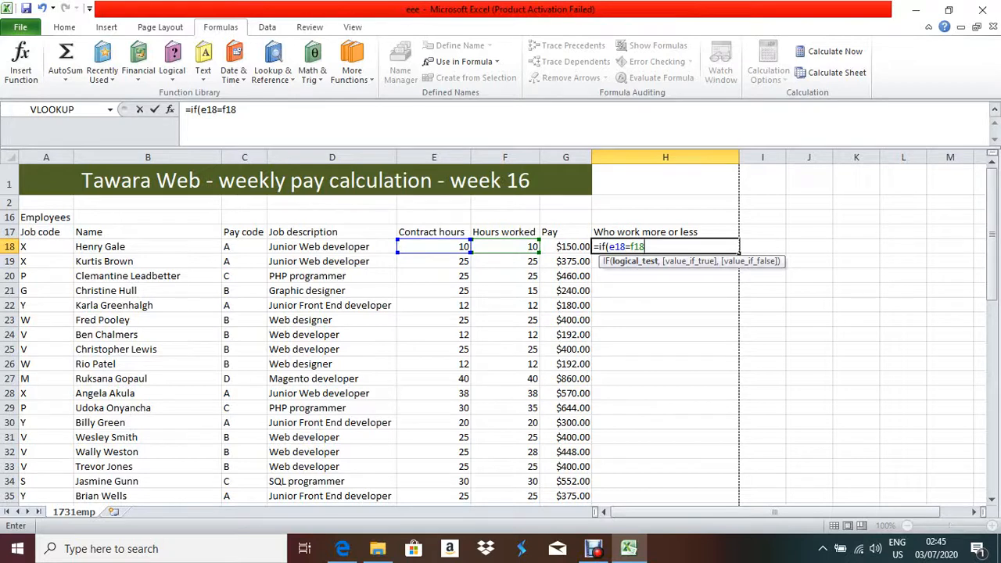
type(",")
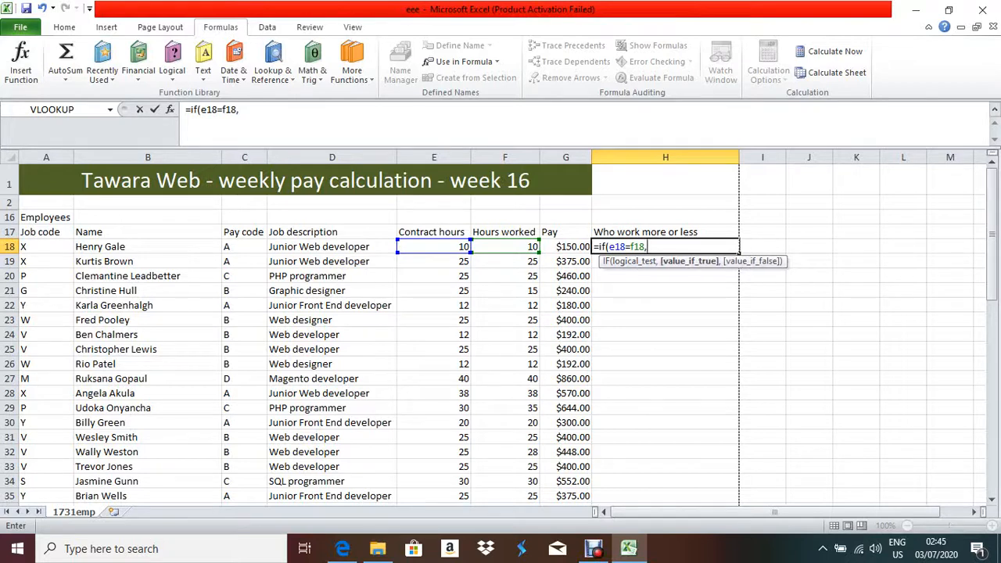
type("\"no\",")
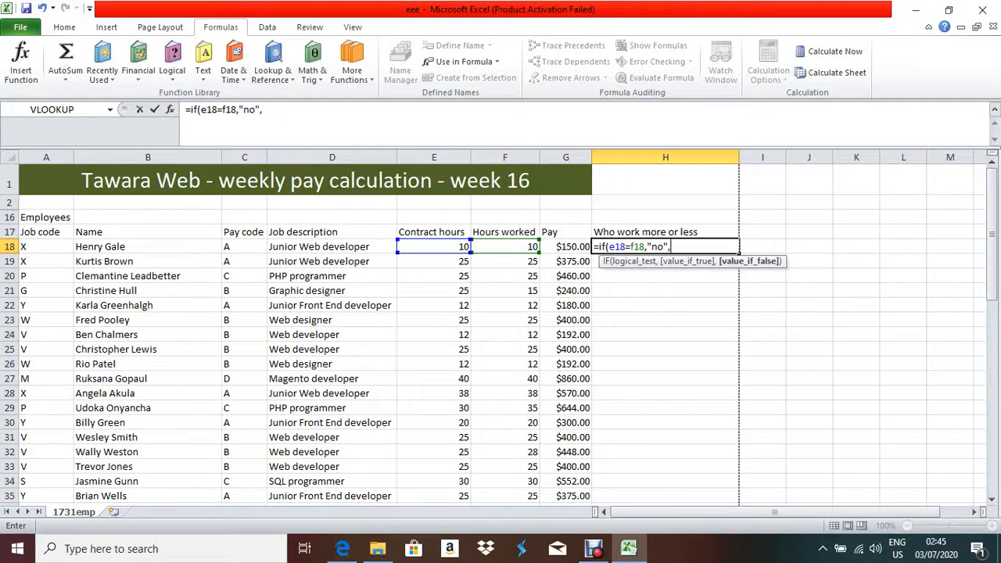
type("\"Yeas")
key("BackSpace")
key("BackSpace")
type("s\")")
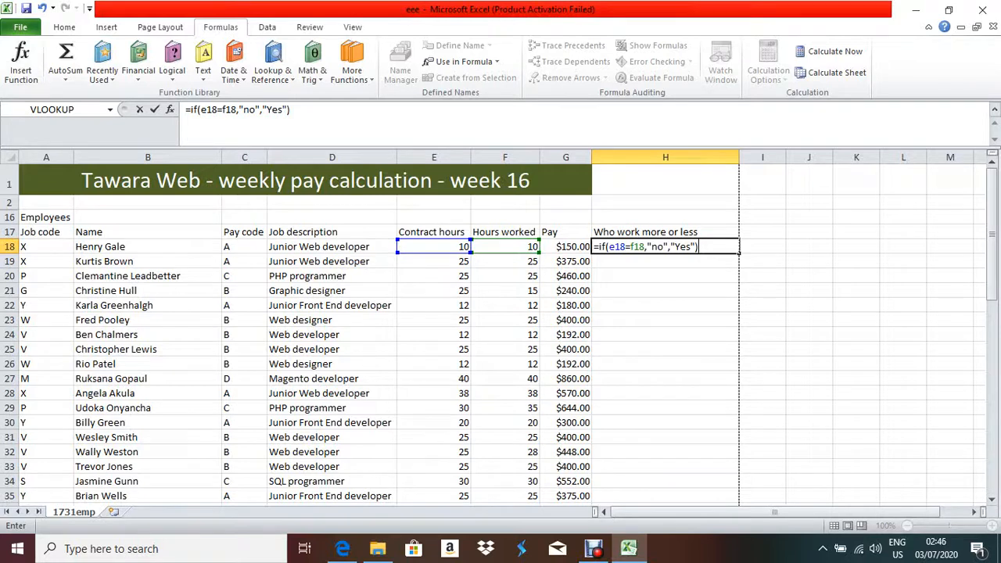
left_click(343, 548)
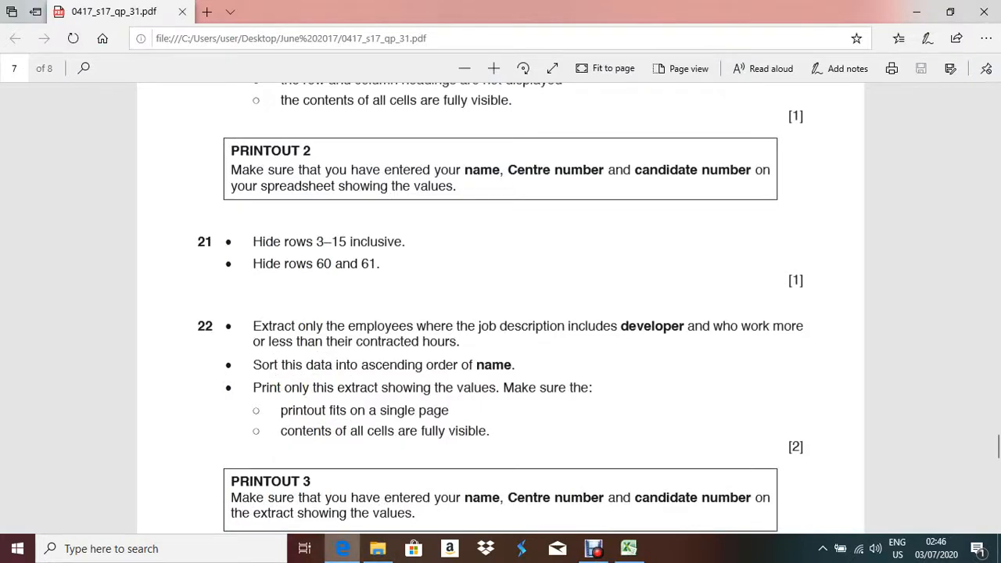
left_click(343, 548)
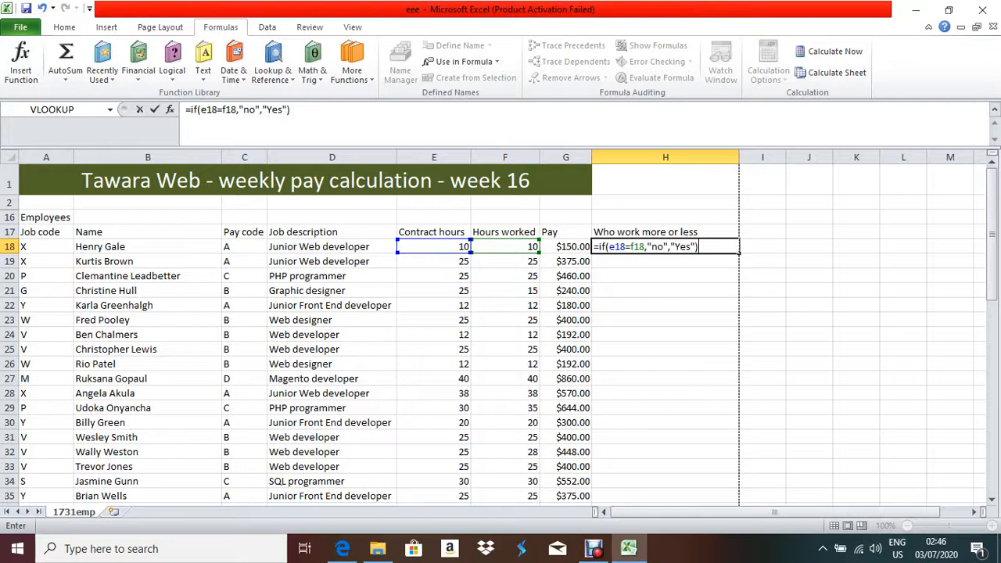
Confirm the H18 formula, fill it down the employee list, and select header row 17.
key("Return")
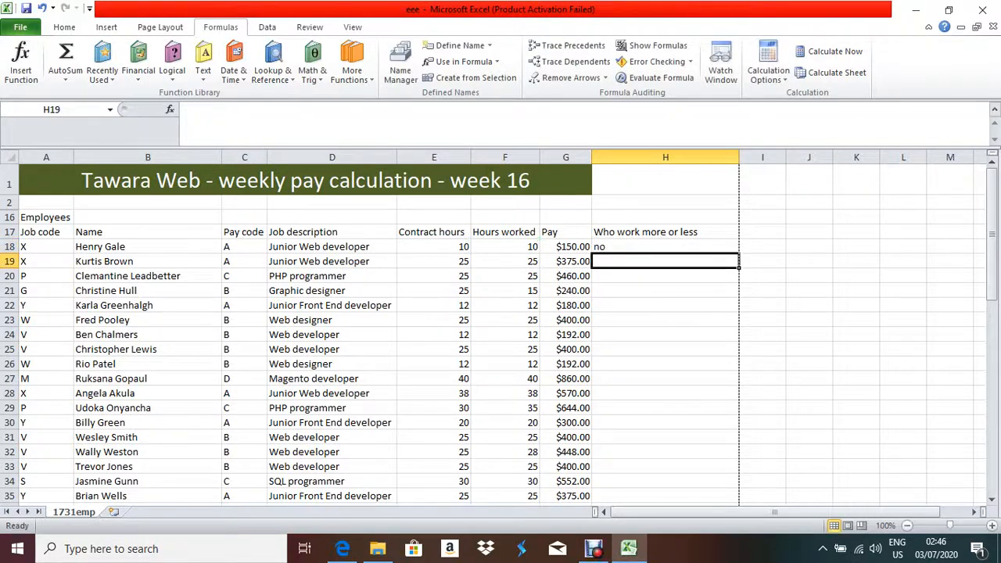
left_click(665, 246)
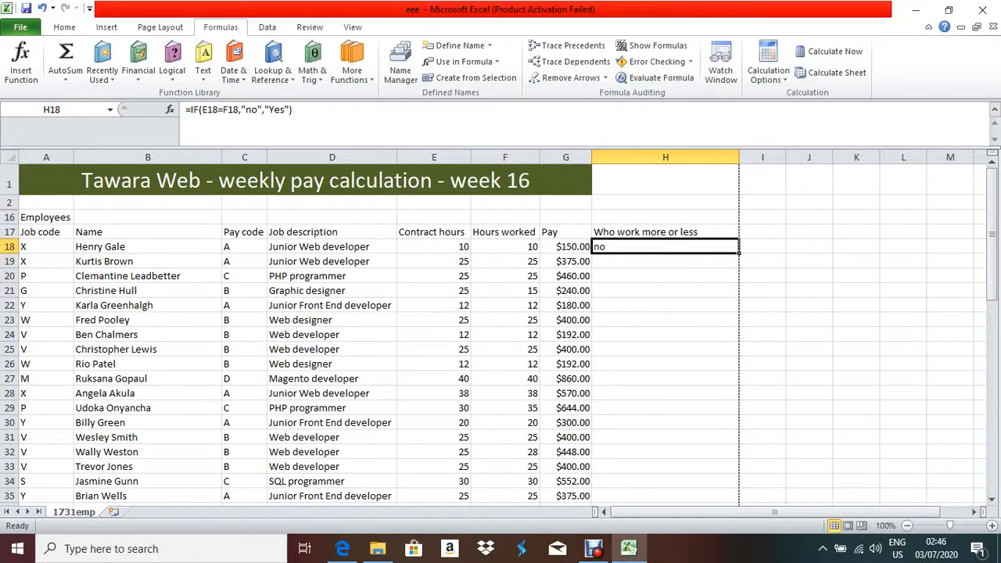
double_click(739, 252)
scroll(501, 328, "down", 12)
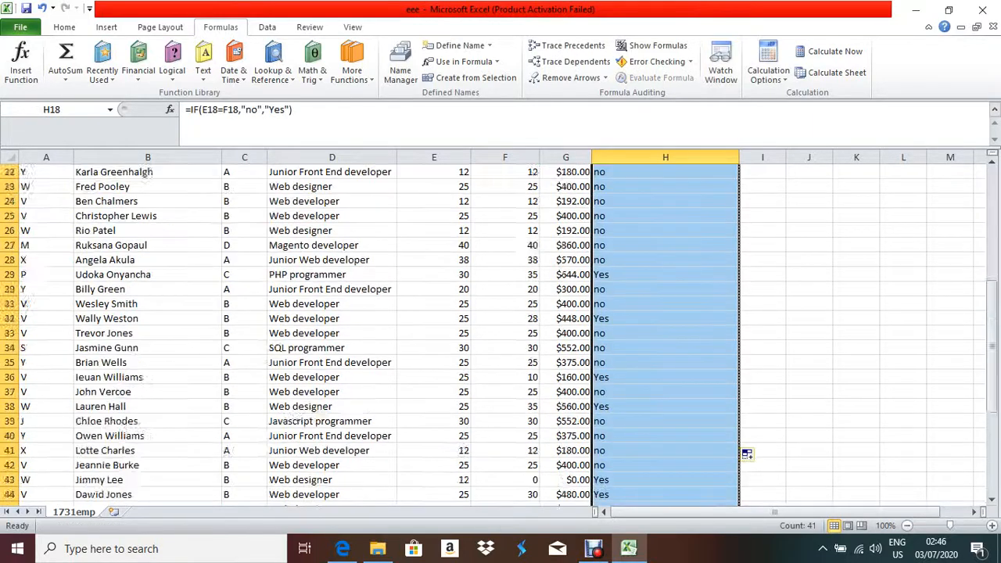
scroll(747, 319, "up", 11)
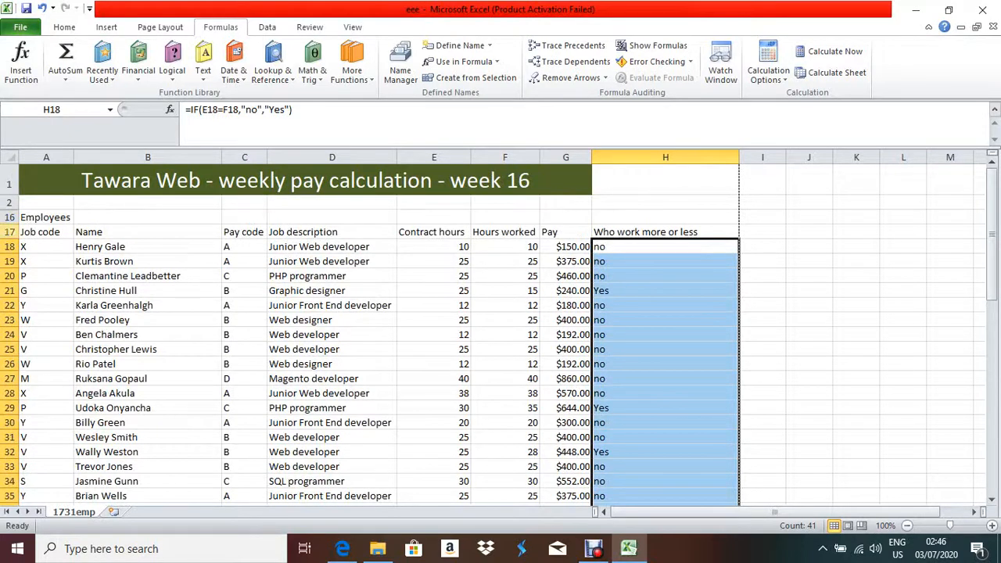
left_click(10, 232)
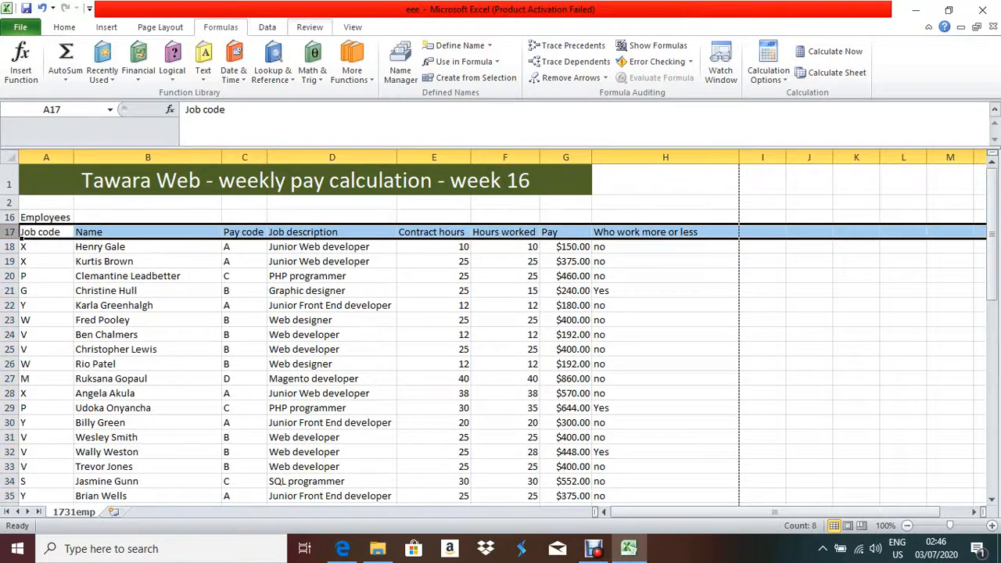
Turn on Filter from the Data tab and check the Contract hours dropdown.
left_click(266, 27)
left_click(380, 61)
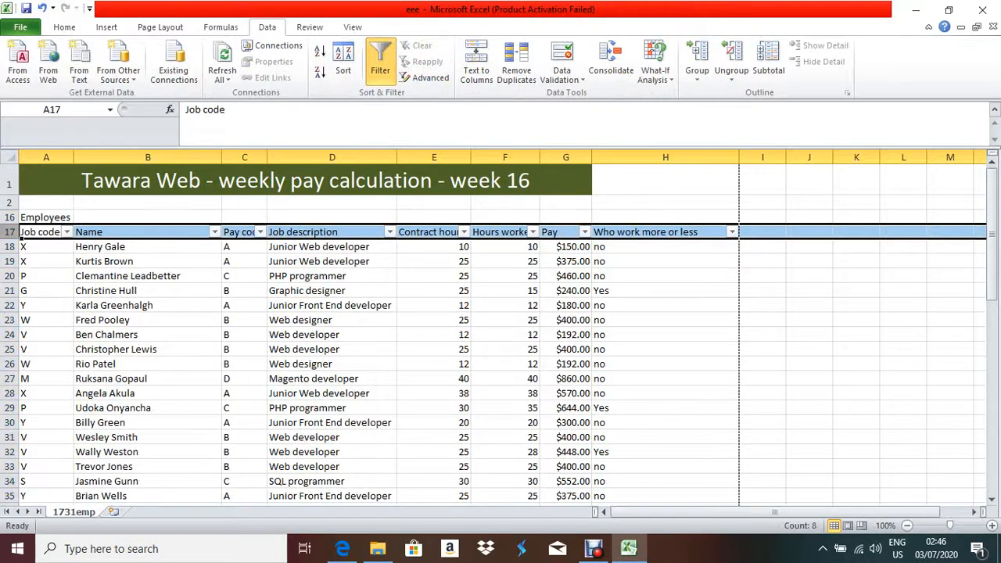
left_click(464, 232)
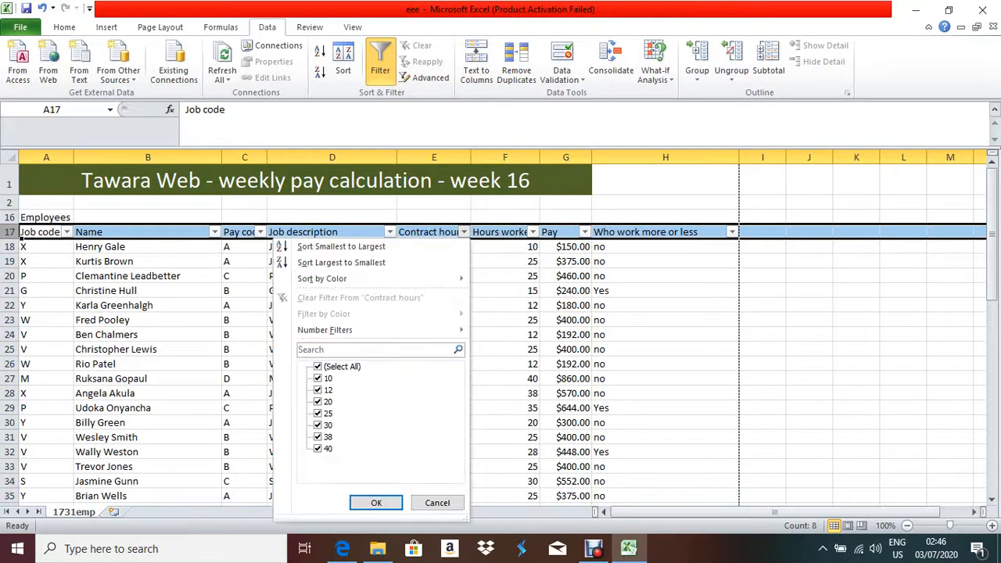
left_click(464, 231)
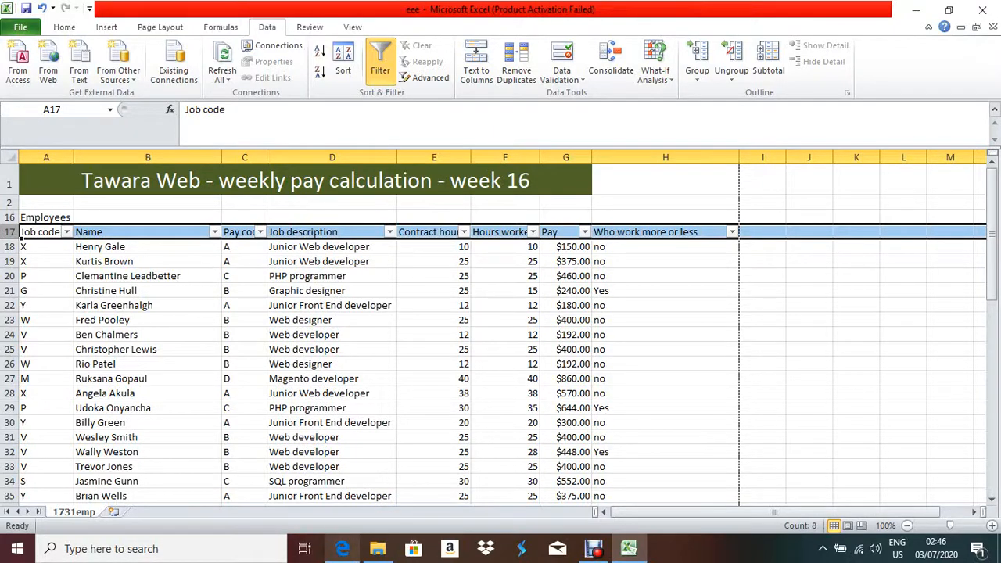
left_click(342, 549)
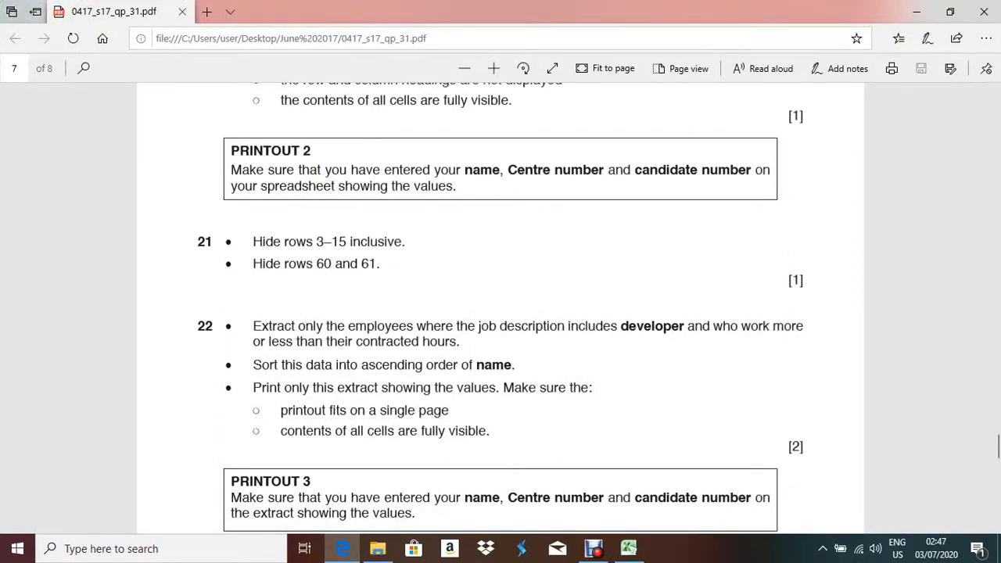
Apply a Job description text filter keeping entries that contain 'developer'.
left_click(630, 550)
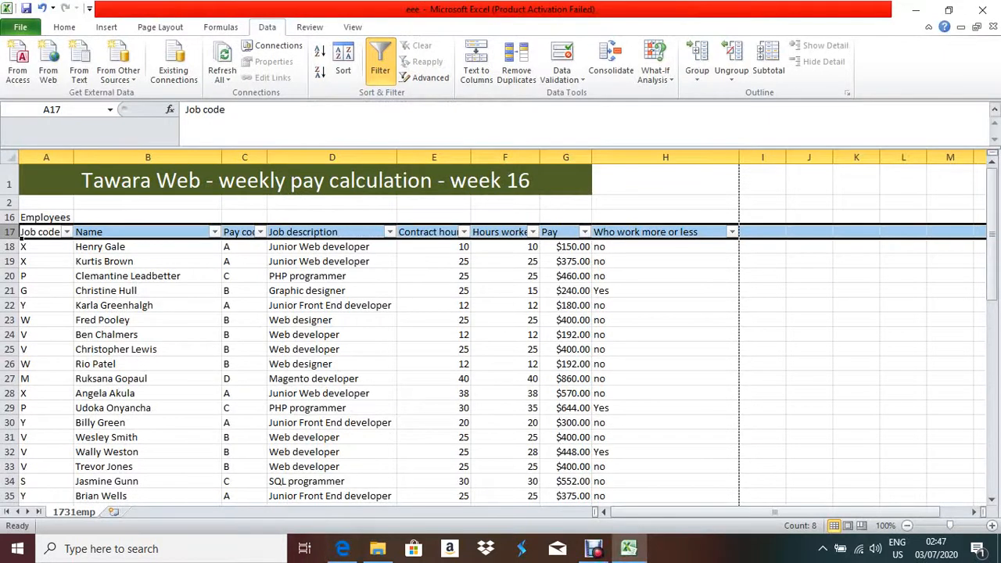
left_click(390, 232)
mouse_move(258, 329)
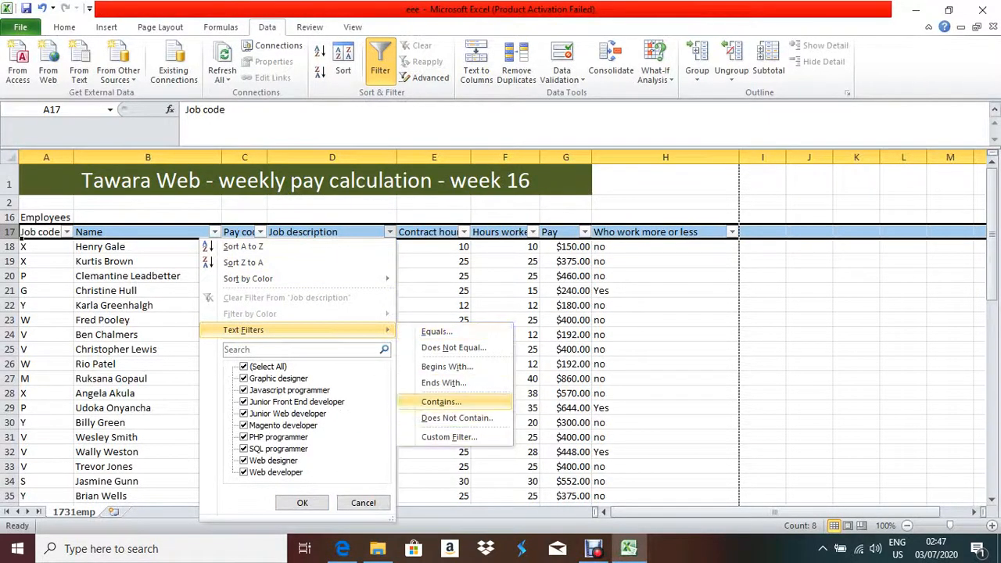
left_click(442, 402)
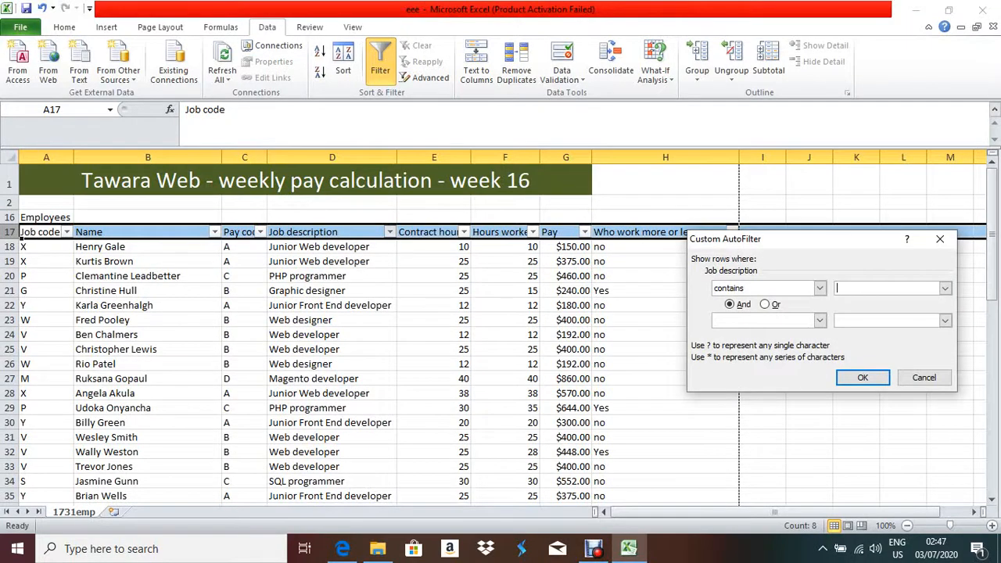
left_click(342, 549)
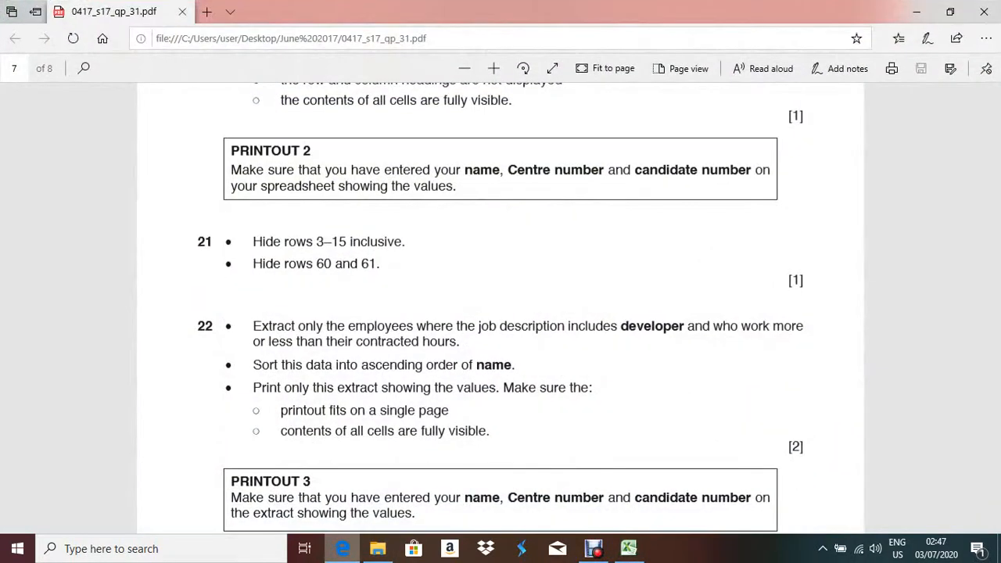
key("alt+Tab")
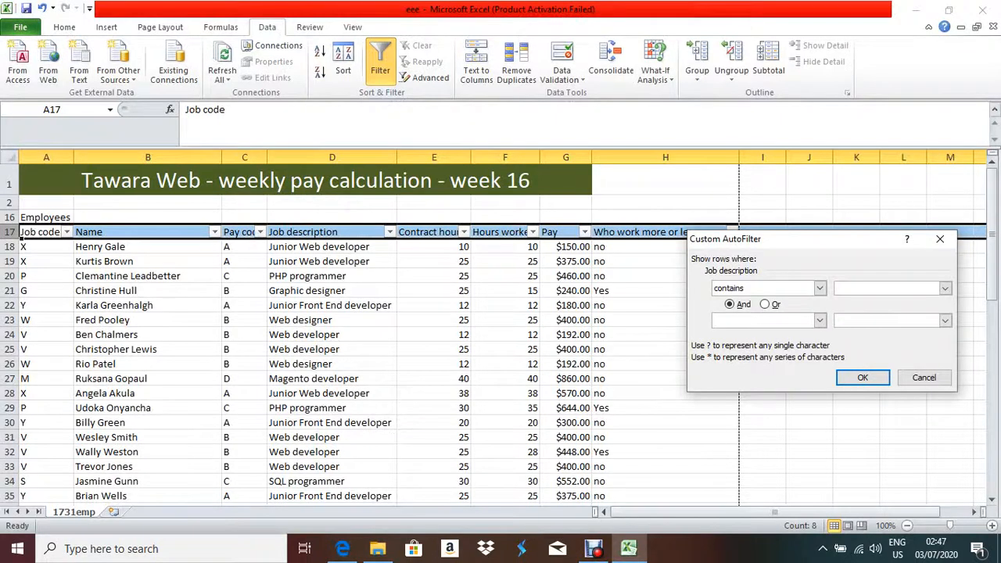
type("developer")
left_click(863, 377)
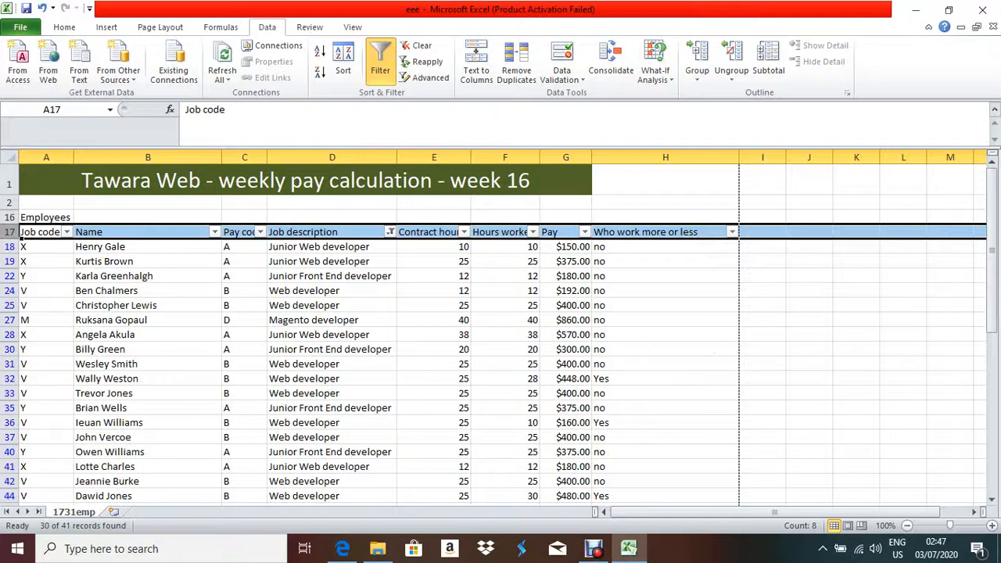
Review the 30 filtered developer records, recheck the exam paper, and open column H's filter.
scroll(501, 329, "down", 6)
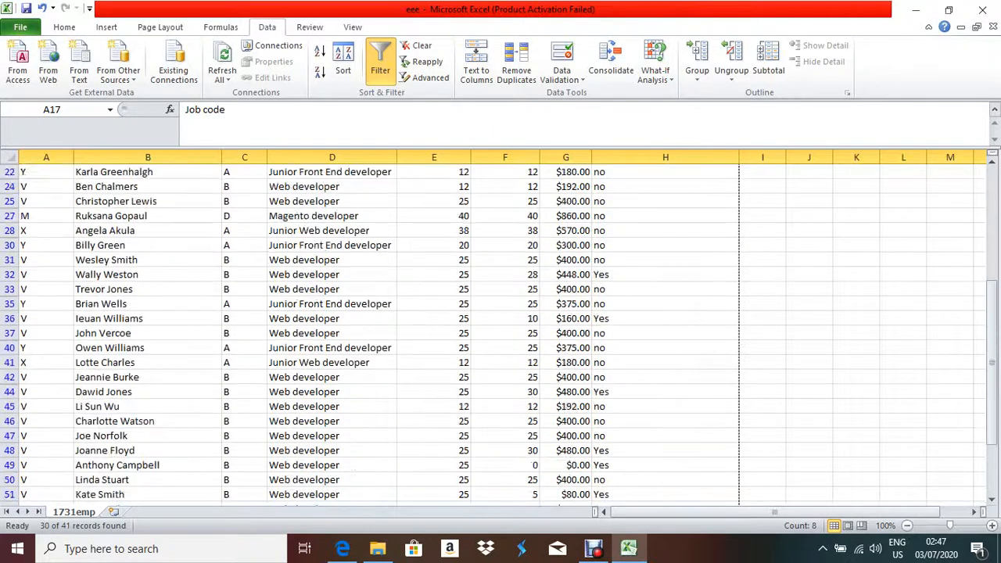
scroll(501, 329, "up", 7)
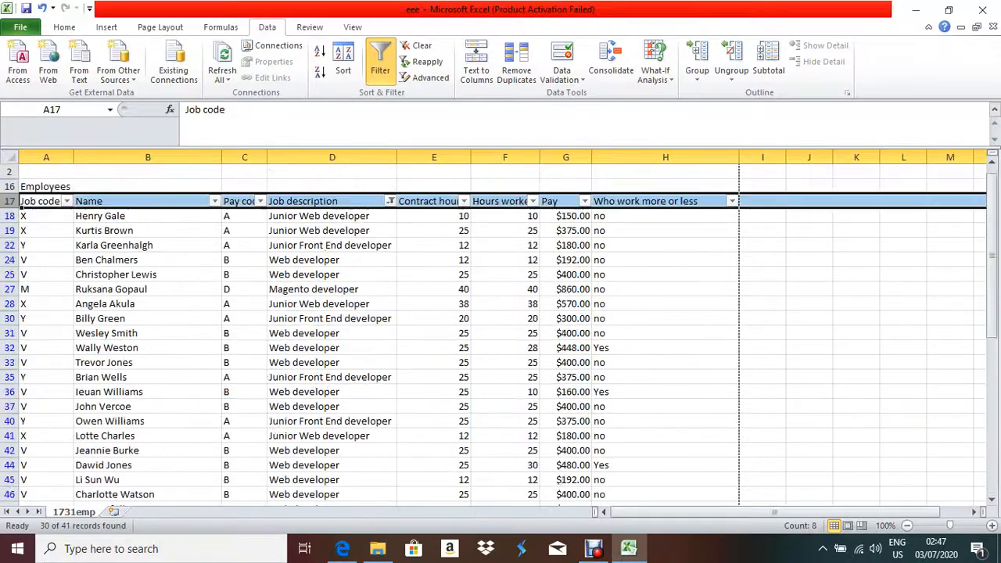
key("alt+Tab")
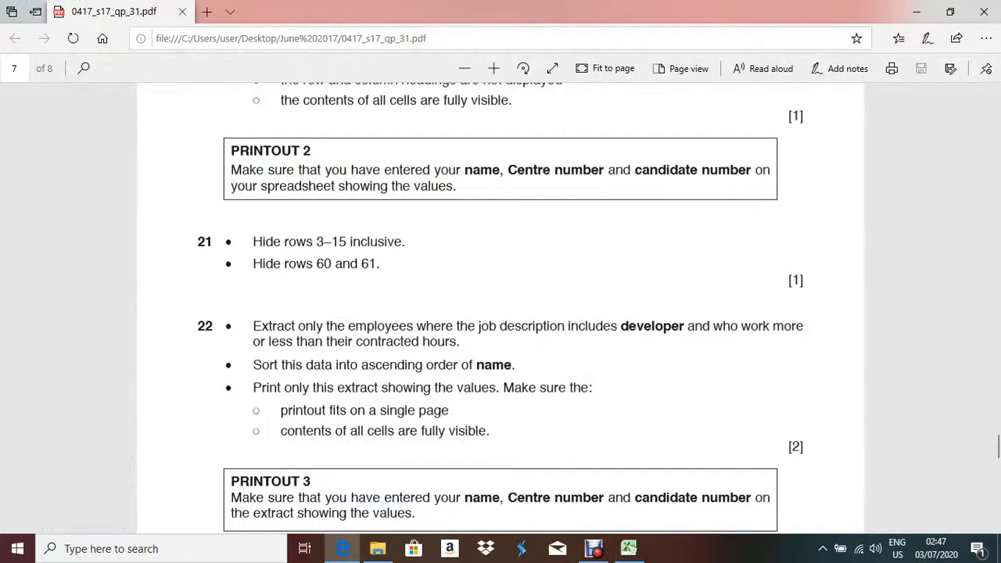
key("alt+Tab")
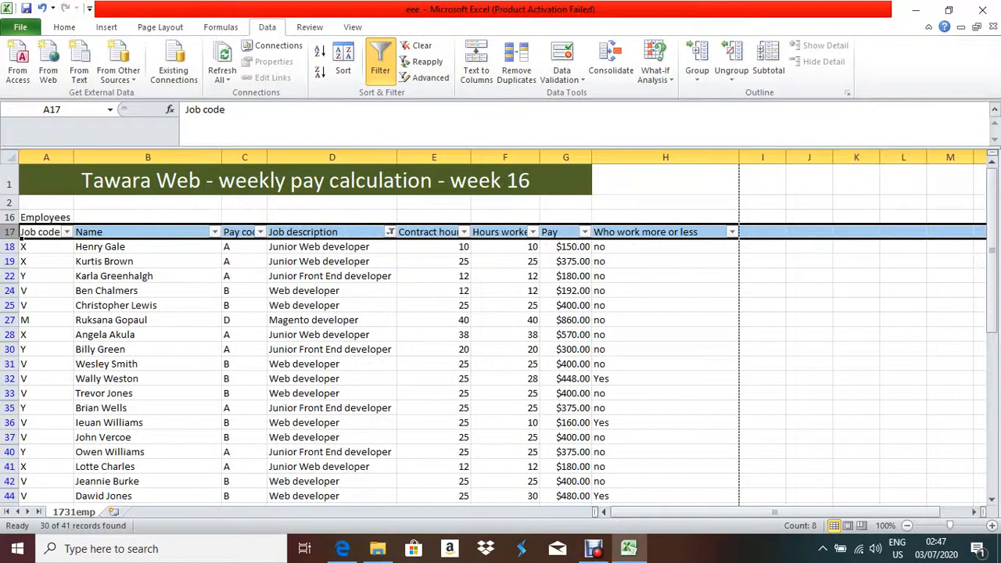
left_click(732, 232)
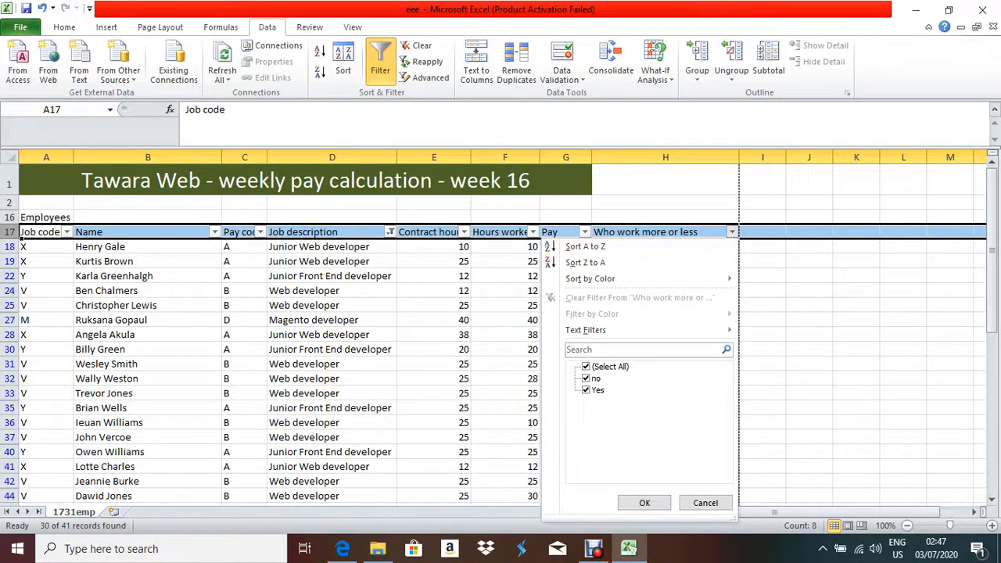
Filter the Who work more or less column to show only Yes, leaving 8 of 41 records.
left_click(586, 379)
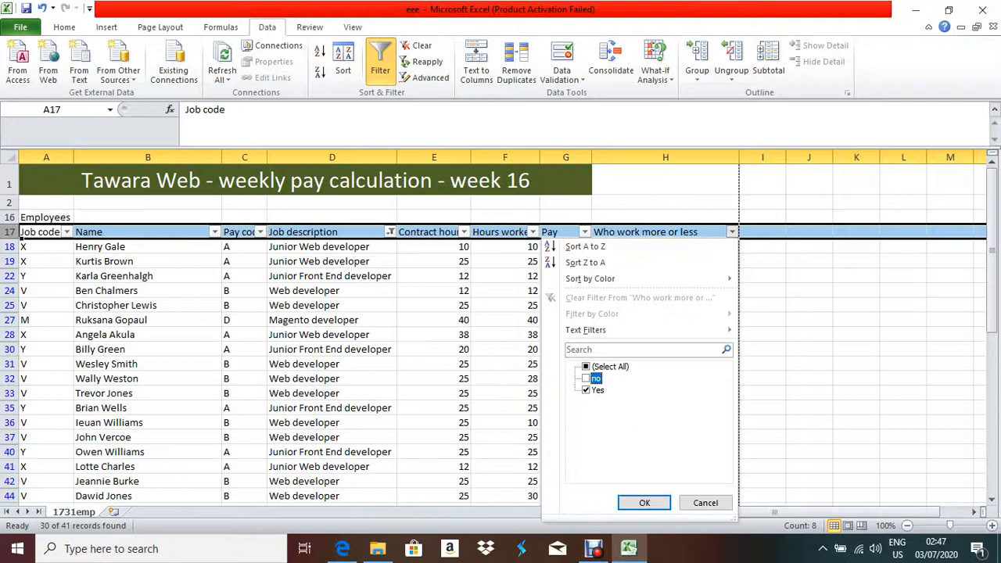
left_click(645, 502)
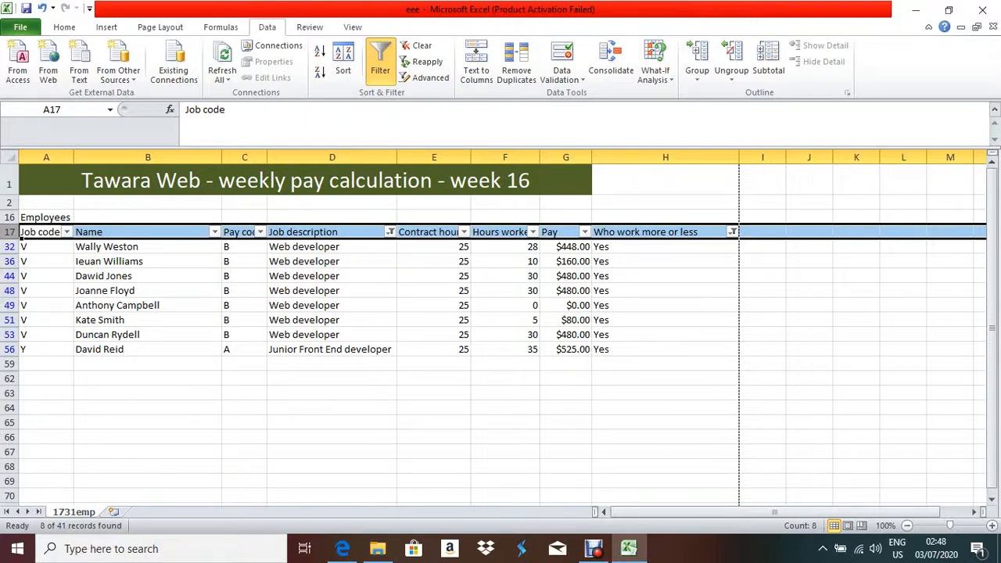
Highlight question 22's instruction to print only the extract in the exam paper.
left_click(343, 549)
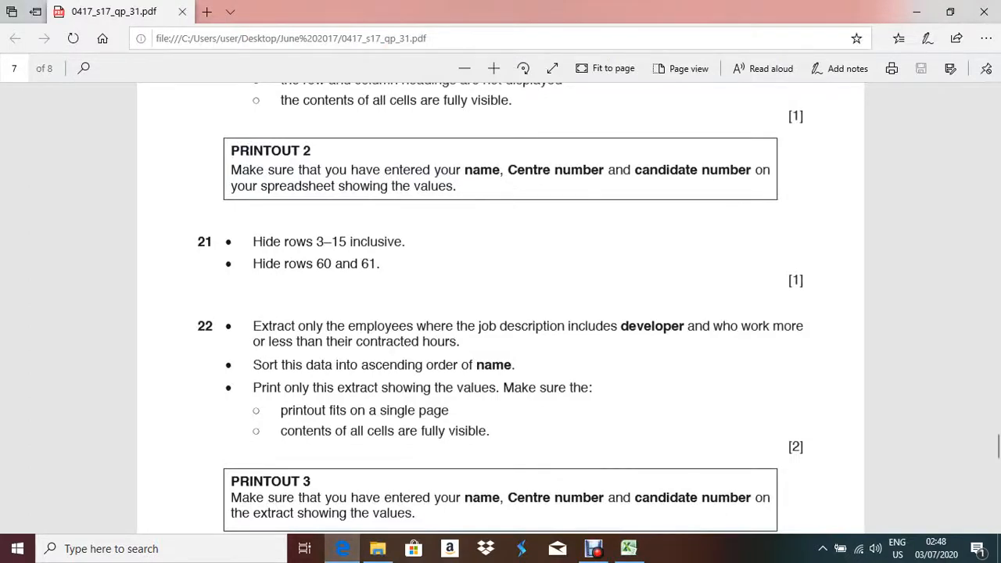
left_click_drag(261, 387, 569, 387)
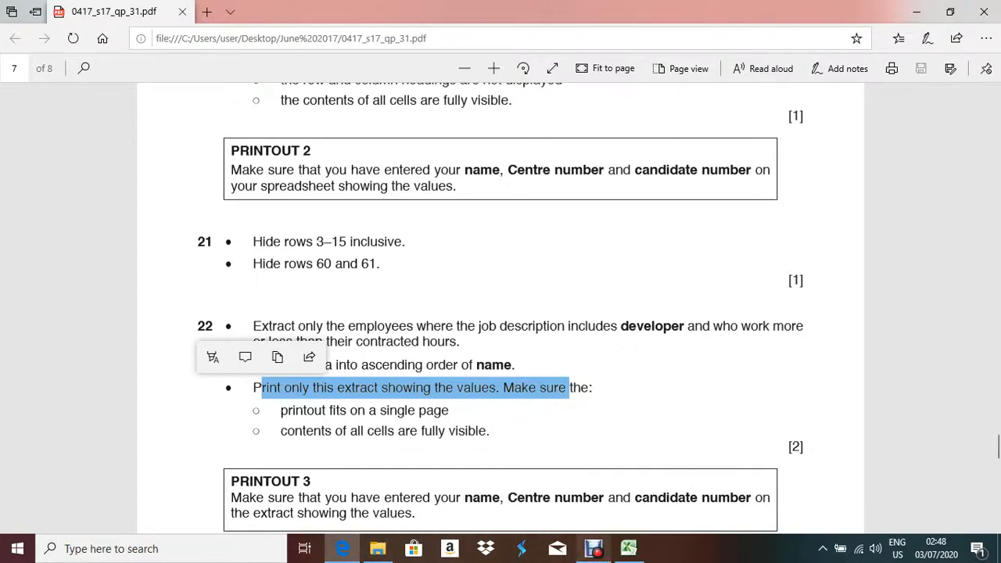
left_click(629, 549)
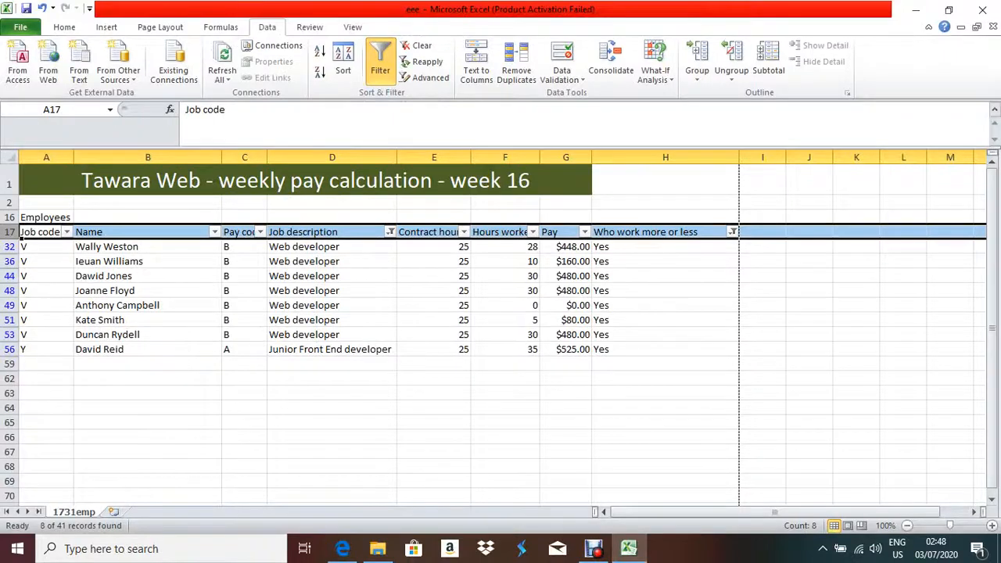
left_click(629, 548)
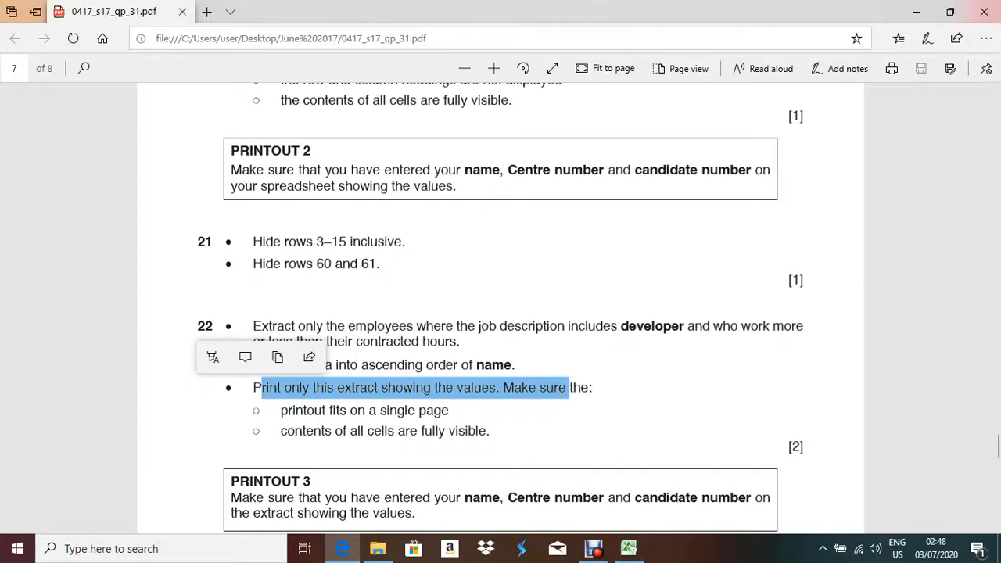
Check the filtered sheet against the paper and read down to Printouts 3 and 4.
scroll(501, 313, "down", 3)
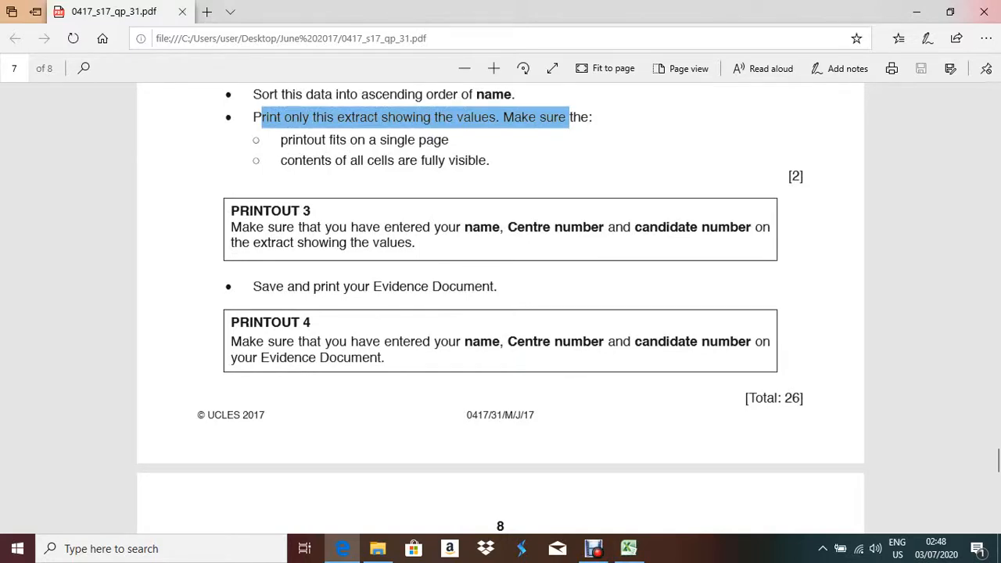
scroll(500, 313, "up", 1)
scroll(501, 308, "up", 3)
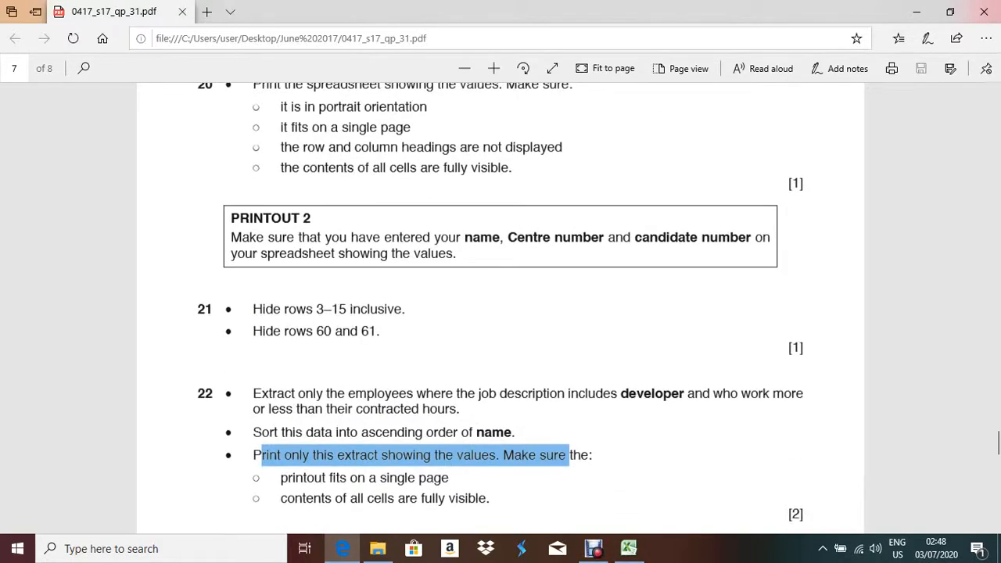
left_click(630, 548)
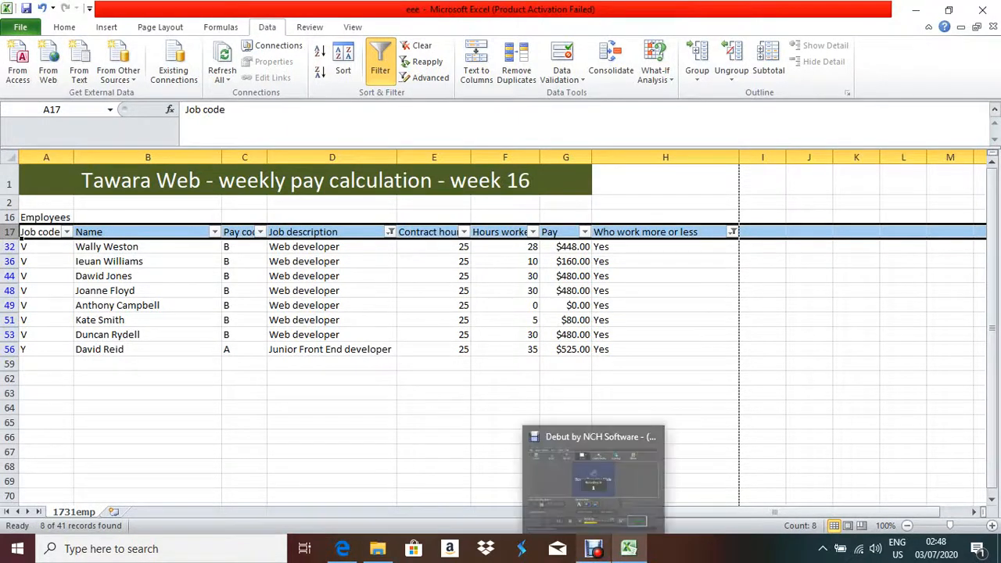
left_click(595, 549)
left_click(629, 549)
scroll(500, 313, "down", 5)
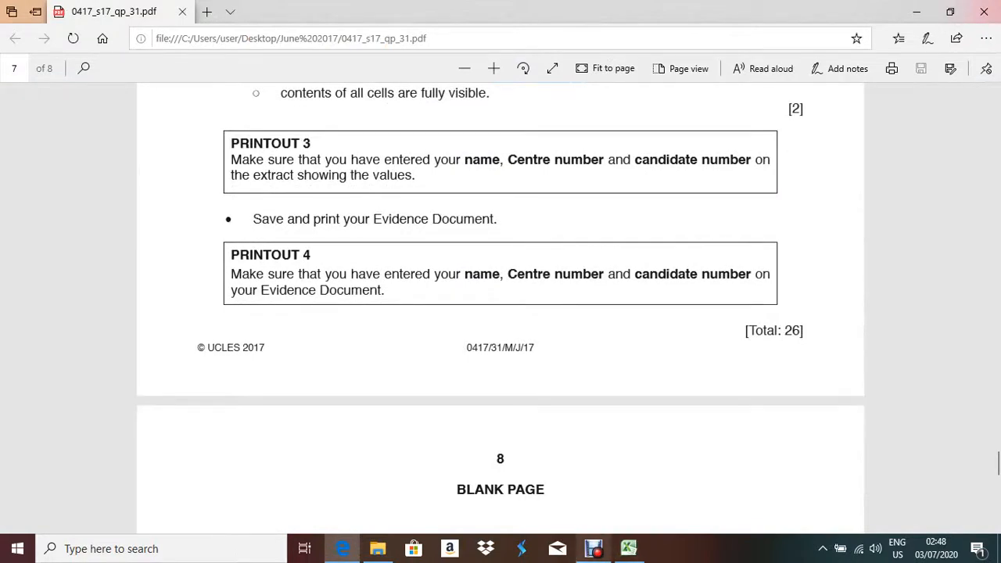
left_click(594, 550)
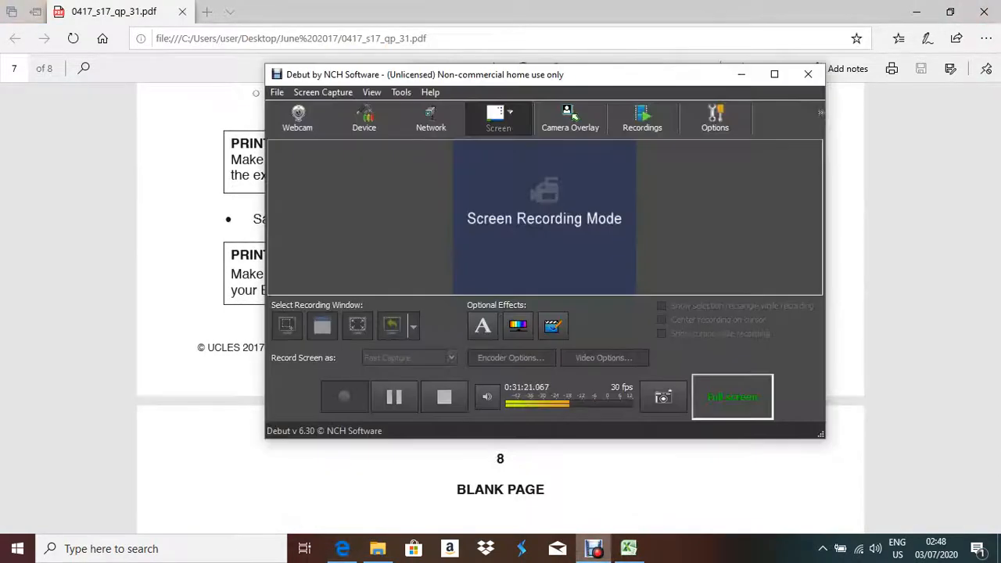